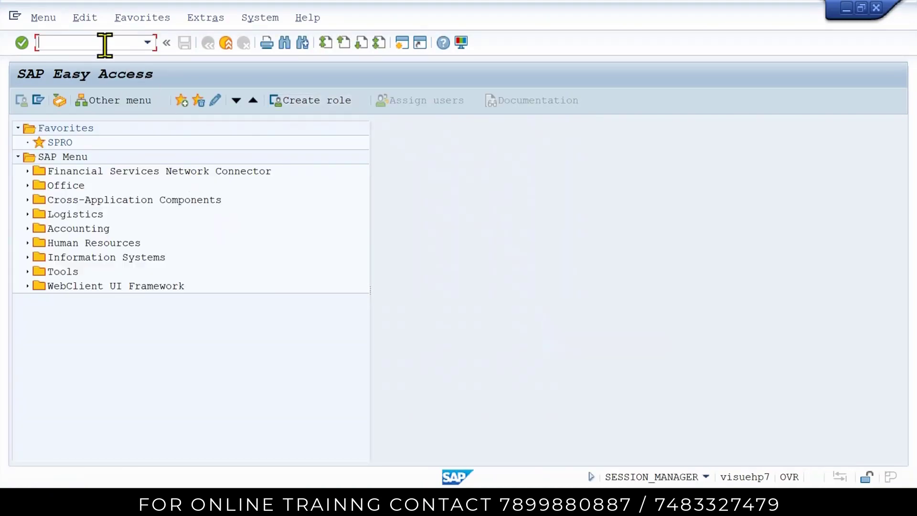
Step: Start transaction SPRO and display the SAP Reference IMG
{"action": "type", "text": "spro"}
{"action": "key", "text": "Return"}
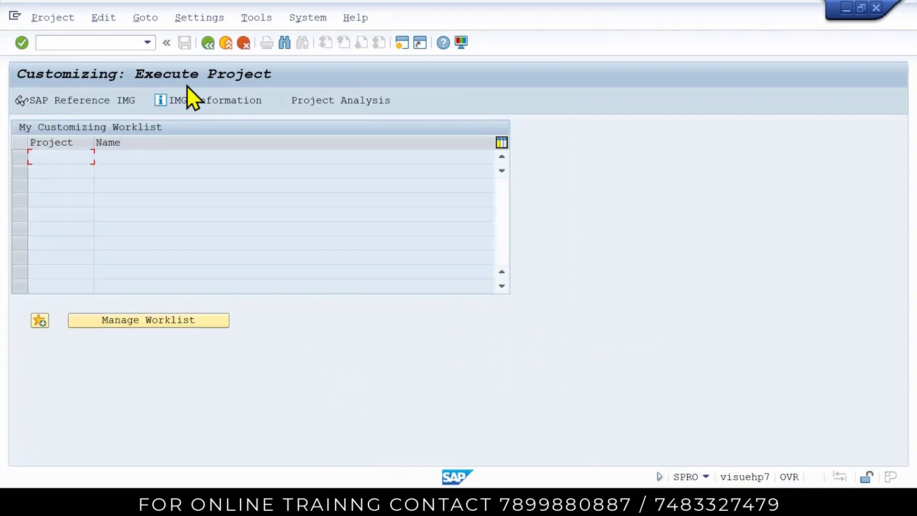
{"action": "left_click", "coordinate": [88, 104]}
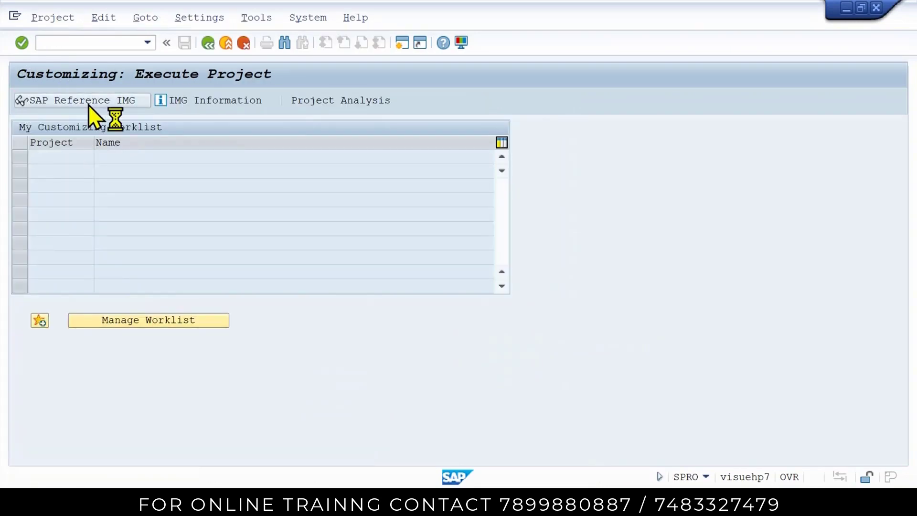
Step: Expand Materials Management and its Purchasing node in the IMG structure
{"action": "scroll", "coordinate": [123, 379], "scroll_direction": "down", "scroll_amount": 5}
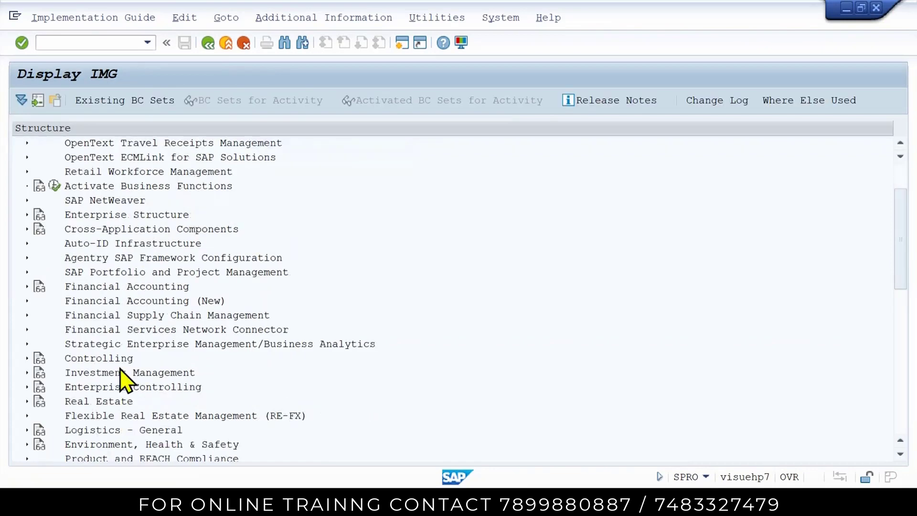
{"action": "scroll", "coordinate": [122, 383], "scroll_direction": "down", "scroll_amount": 1}
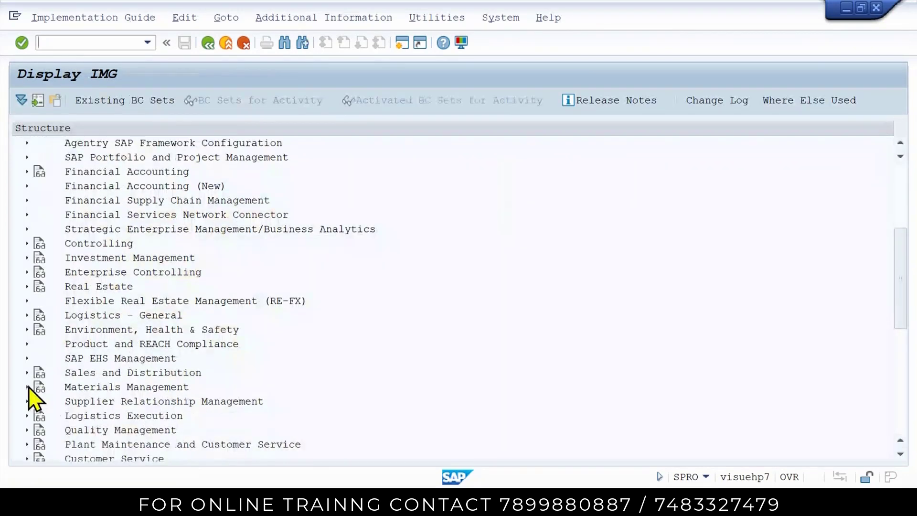
{"action": "left_click", "coordinate": [26, 387]}
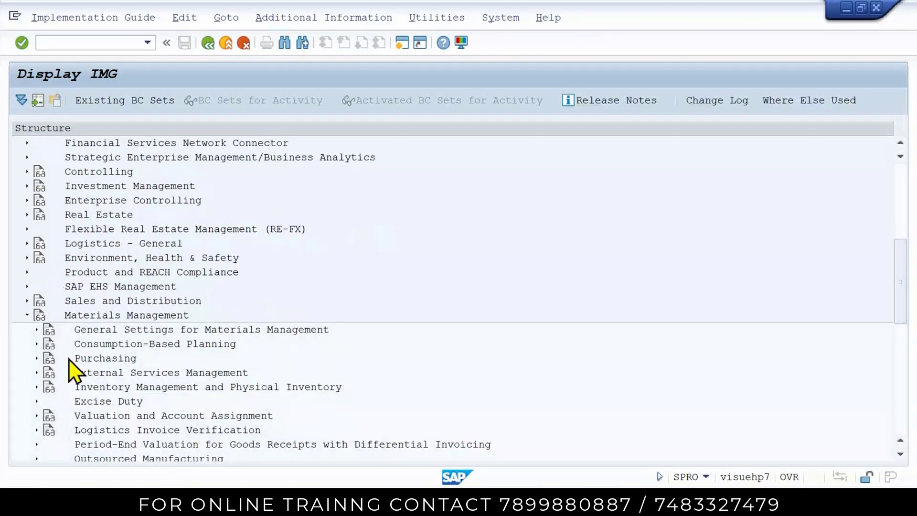
{"action": "left_click", "coordinate": [38, 359]}
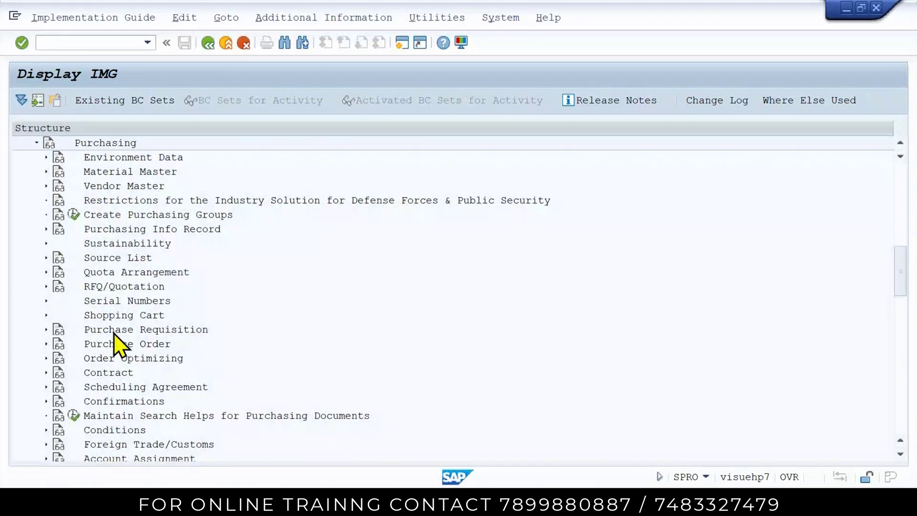
Step: Expand Conditions and Define Price Determination Process under Purchasing
{"action": "scroll", "coordinate": [155, 396], "scroll_direction": "down", "scroll_amount": 4}
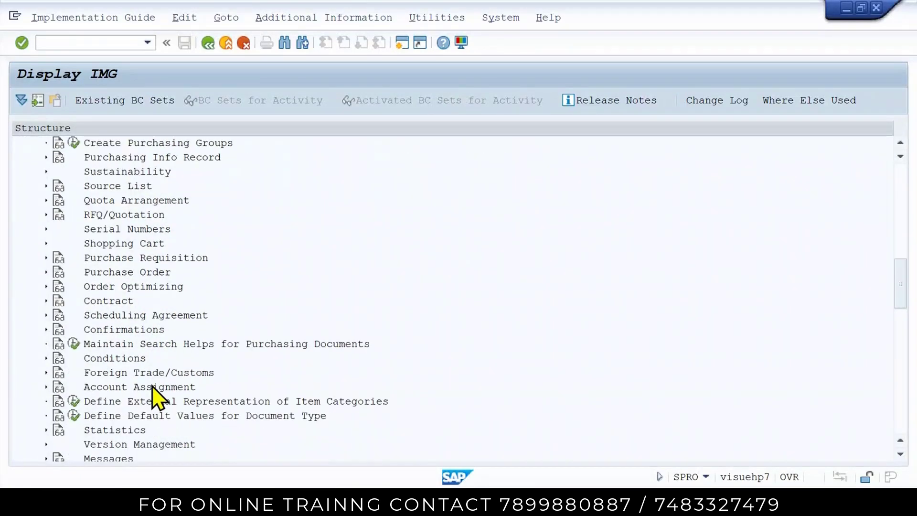
{"action": "scroll", "coordinate": [153, 387], "scroll_direction": "down", "scroll_amount": 4}
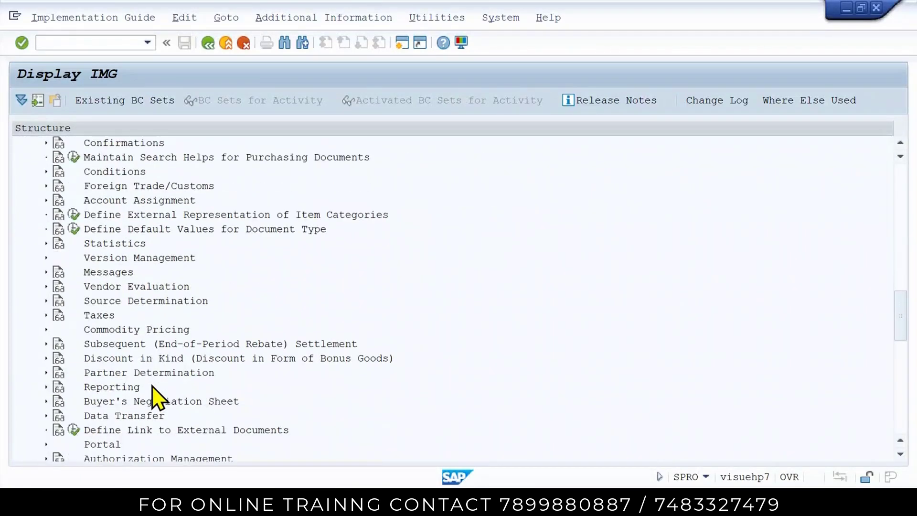
{"action": "scroll", "coordinate": [155, 390], "scroll_direction": "up", "scroll_amount": 2}
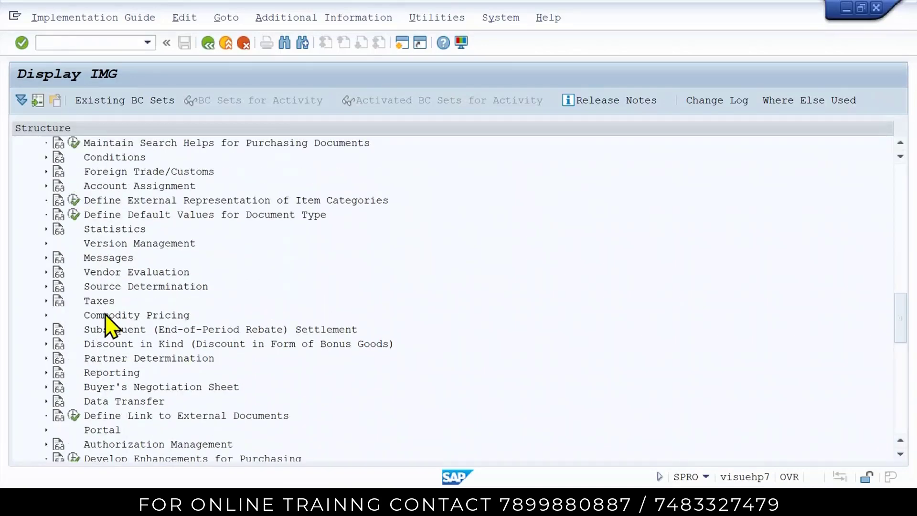
{"action": "left_click", "coordinate": [46, 157]}
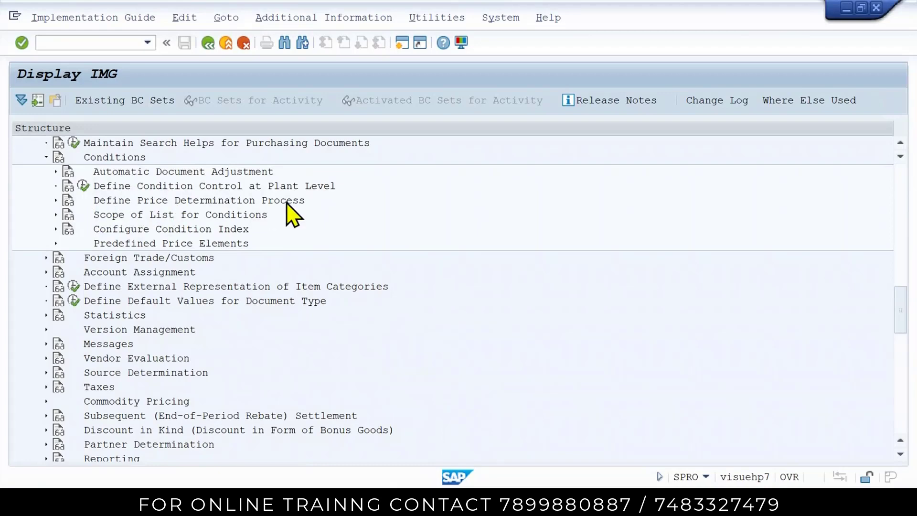
{"action": "left_click", "coordinate": [56, 201]}
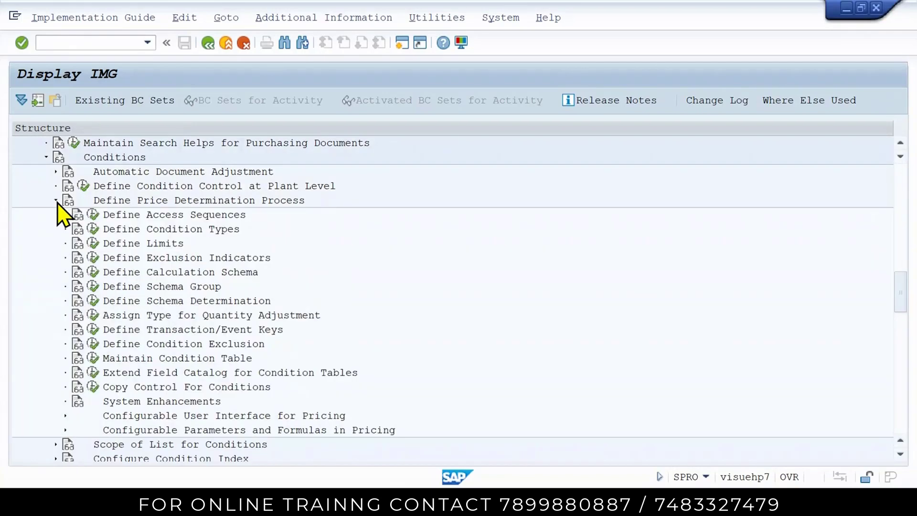
Step: Consult the pricing procedure slide in PowerPoint and the Pricing Procedure / Conditions table in Word, and return to the SAP IMG
{"action": "mouse_move", "coordinate": [487, 506]}
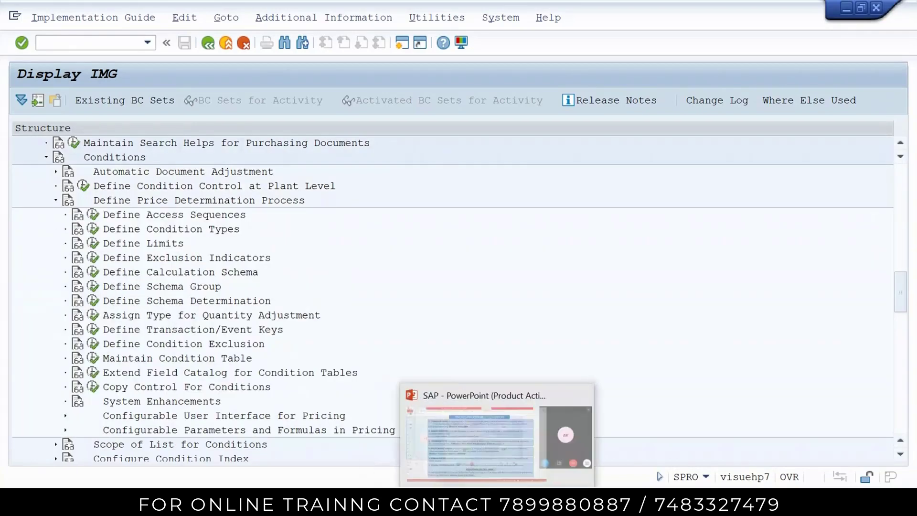
{"action": "left_click", "coordinate": [497, 506]}
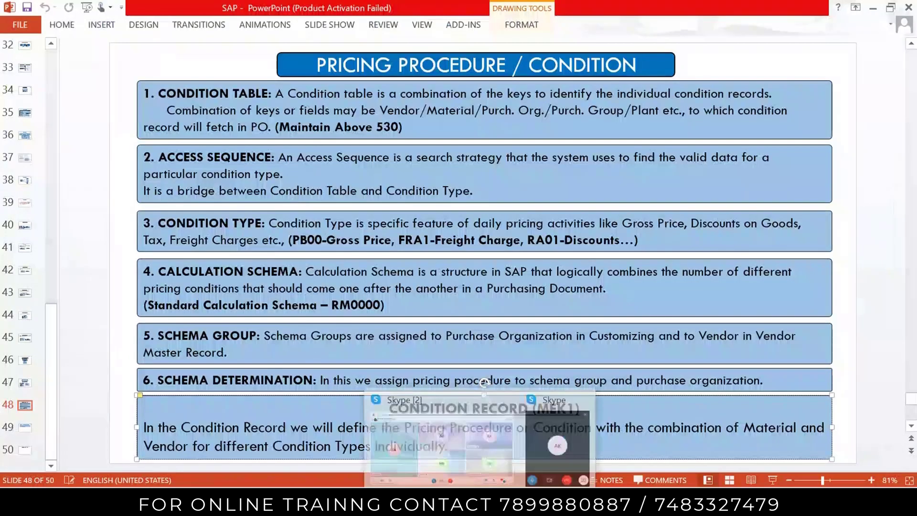
{"action": "mouse_move", "coordinate": [455, 505]}
{"action": "left_click", "coordinate": [483, 396]}
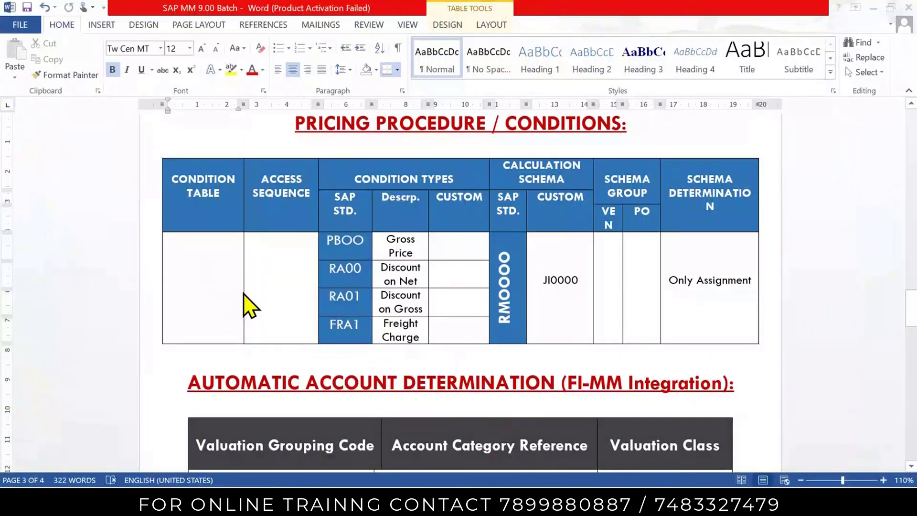
{"action": "key", "text": "alt+Tab"}
{"action": "key", "text": "alt+Tab"}
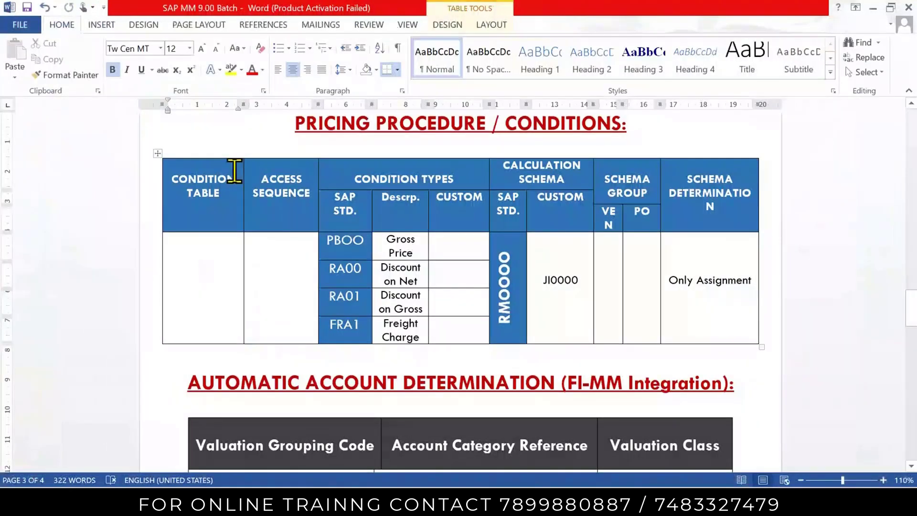
{"action": "left_click", "coordinate": [428, 446]}
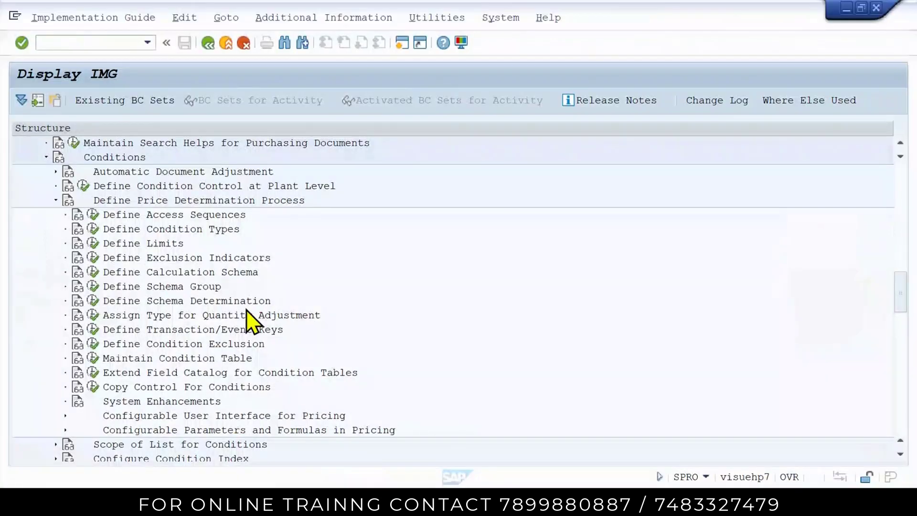
Step: Start creating purchasing pricing condition table 540 from the Maintain Condition Table activity
{"action": "left_click", "coordinate": [93, 359]}
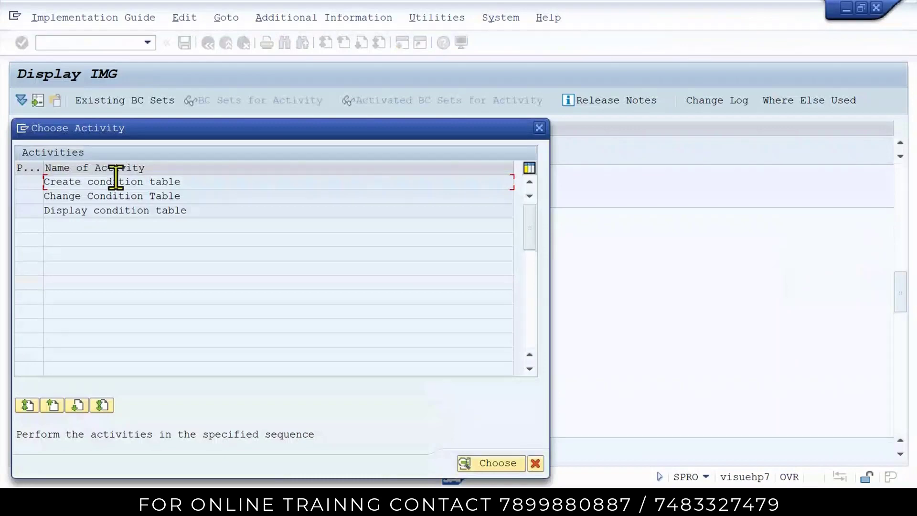
{"action": "double_click", "coordinate": [122, 184]}
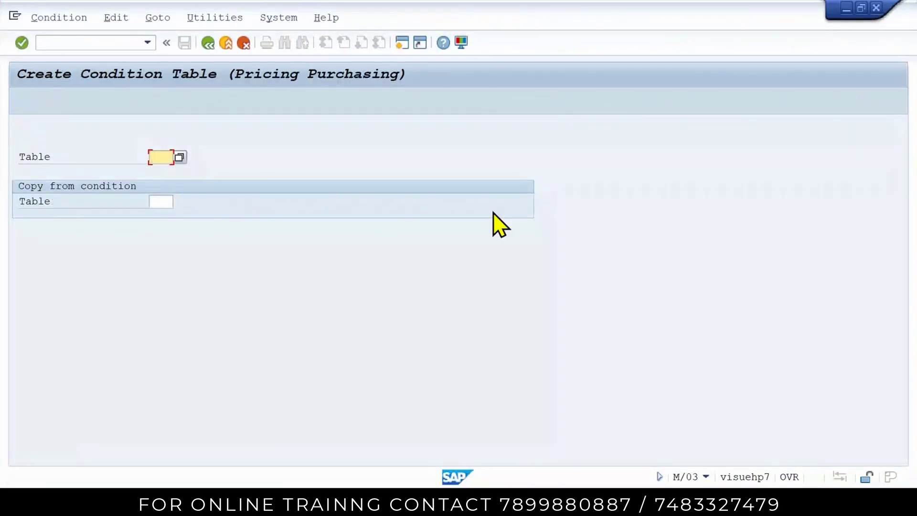
{"action": "type", "text": "540"}
{"action": "key", "text": "Return"}
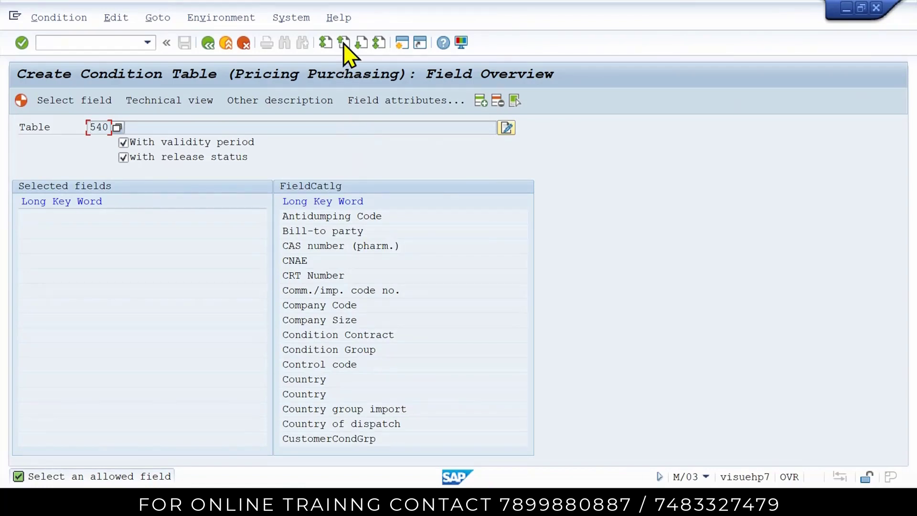
Step: Add Material and Purch. Organization from the field catalog to the selected fields of table 540
{"action": "left_click", "coordinate": [362, 43]}
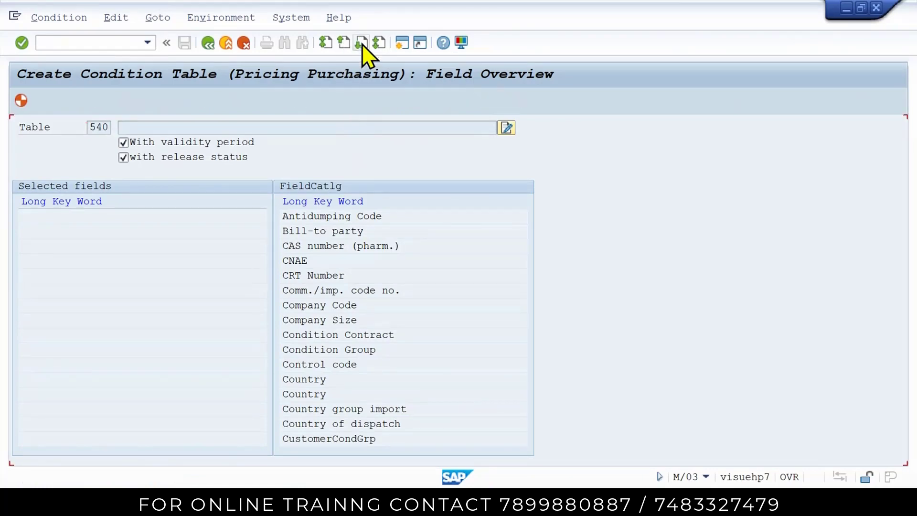
{"action": "left_click", "coordinate": [362, 44]}
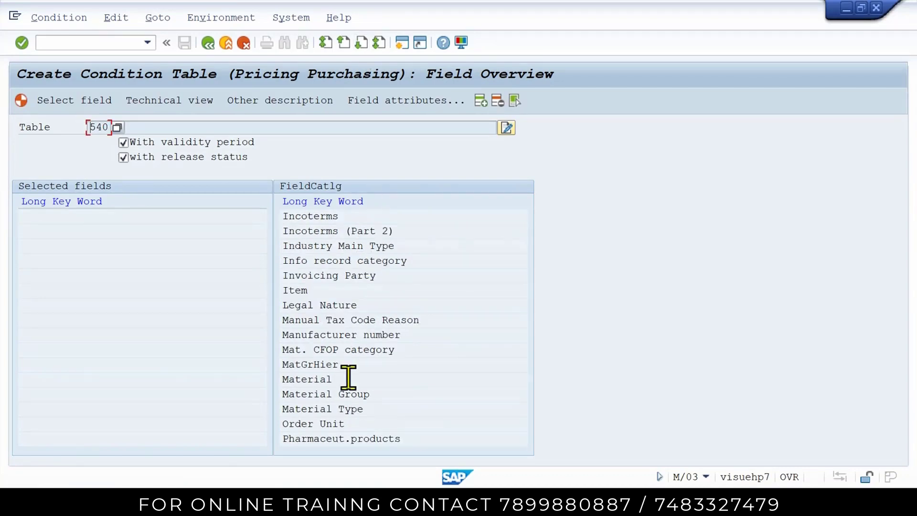
{"action": "double_click", "coordinate": [283, 378]}
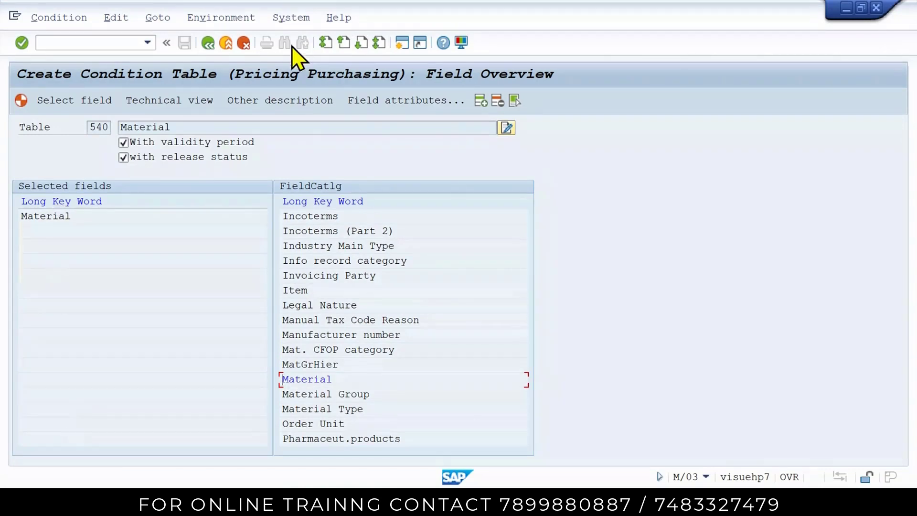
{"action": "left_click", "coordinate": [360, 44]}
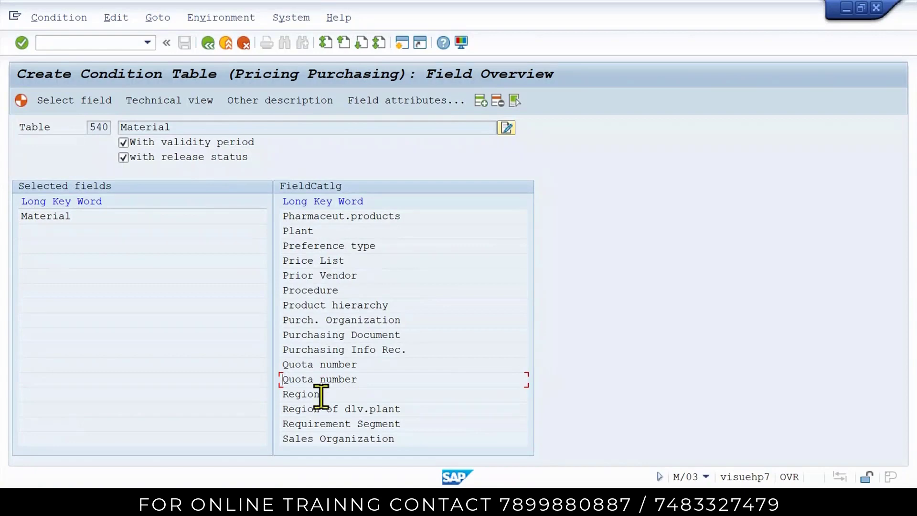
{"action": "double_click", "coordinate": [332, 319]}
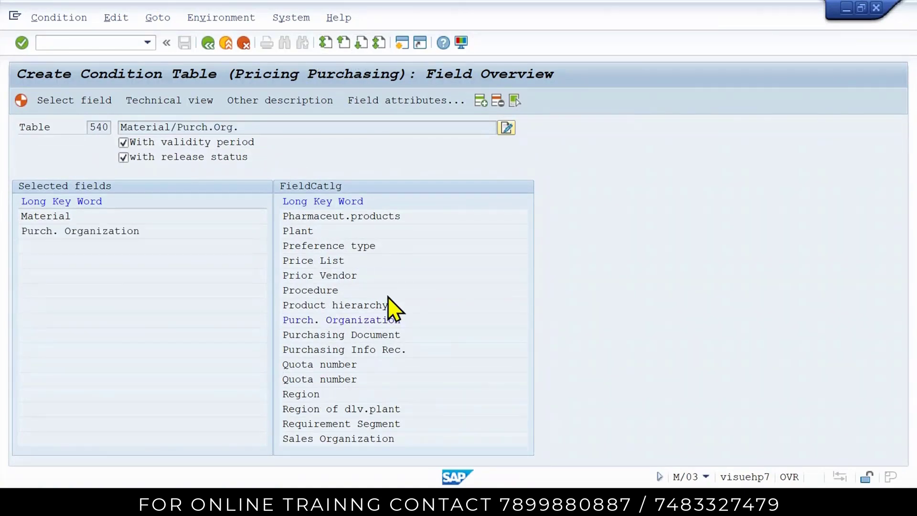
Step: Add Vendor and Plant from the field catalog to the selected fields of table 540
{"action": "scroll", "coordinate": [377, 363], "scroll_direction": "down", "scroll_amount": 5}
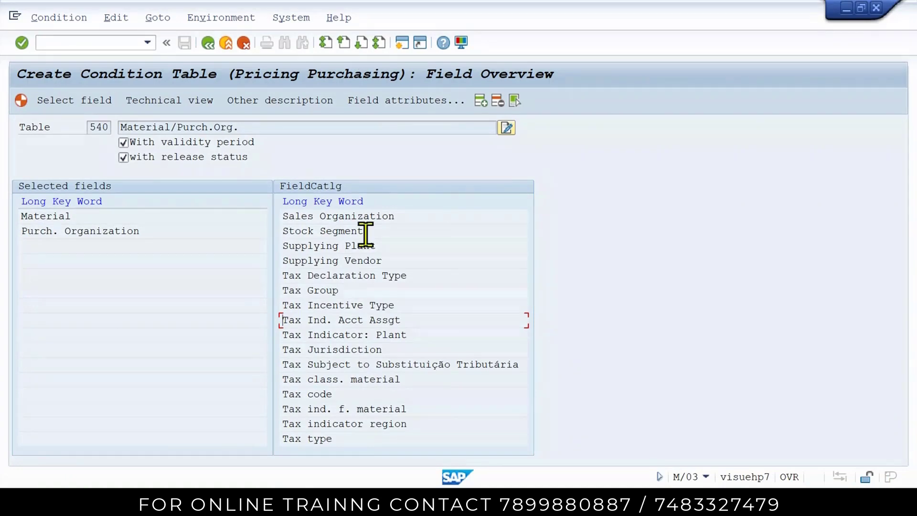
{"action": "left_click", "coordinate": [362, 43]}
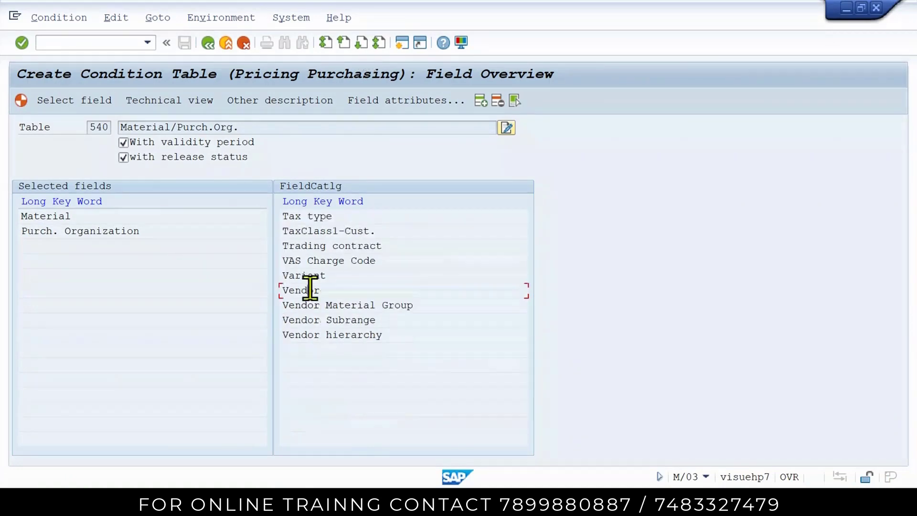
{"action": "left_click", "coordinate": [340, 44]}
{"action": "left_click", "coordinate": [340, 44]}
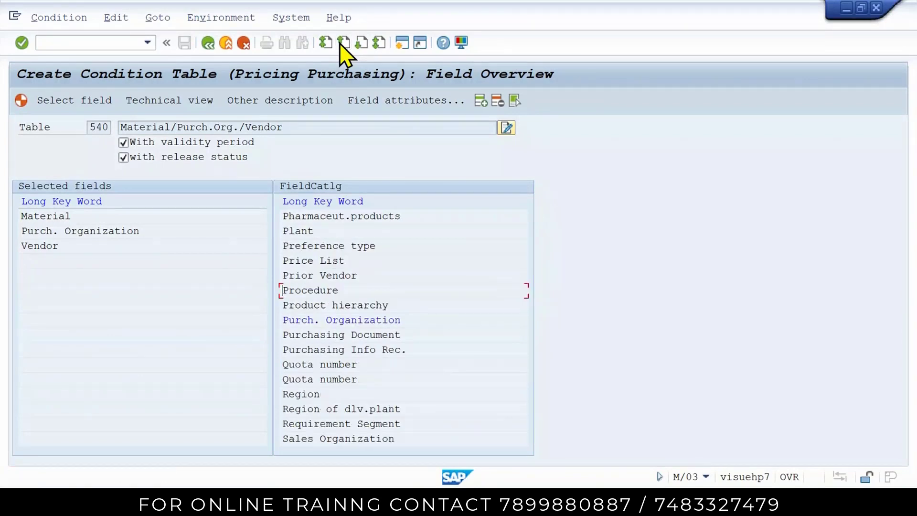
{"action": "double_click", "coordinate": [299, 231]}
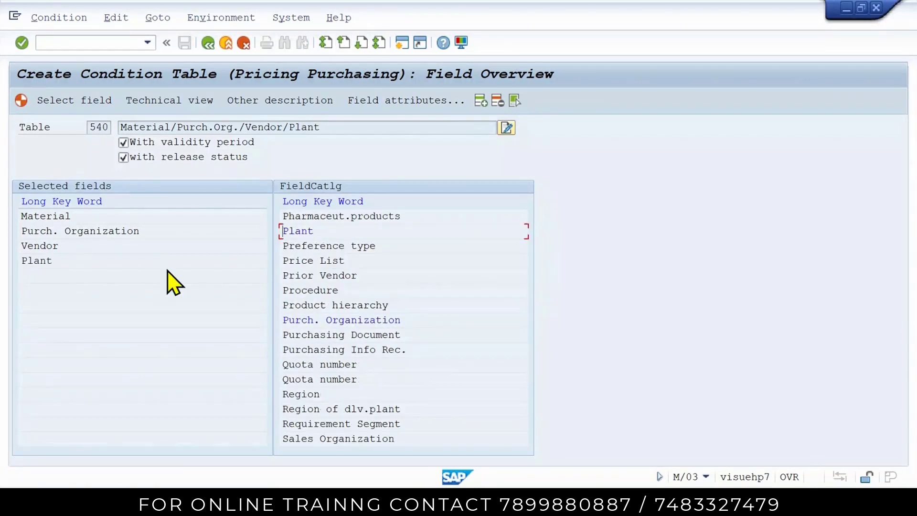
{"action": "left_click_drag", "start_coordinate": [21, 217], "coordinate": [80, 267]}
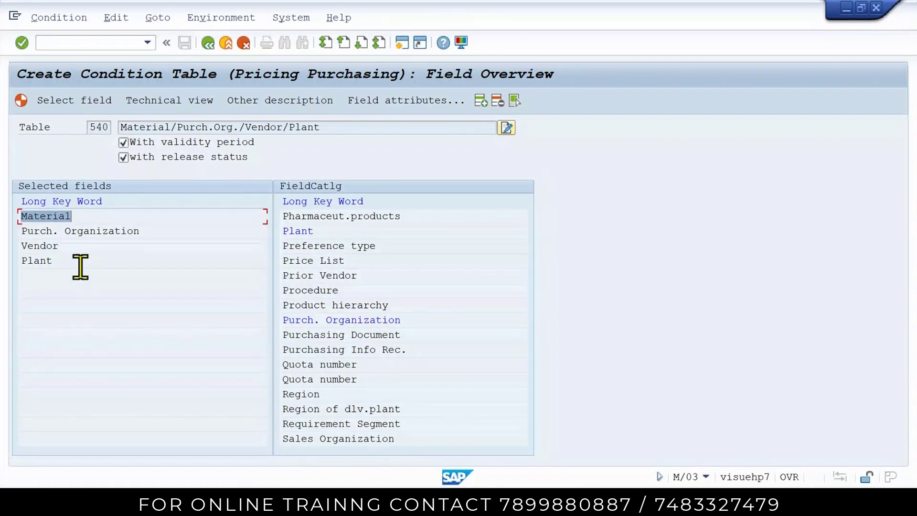
{"action": "left_click", "coordinate": [101, 323]}
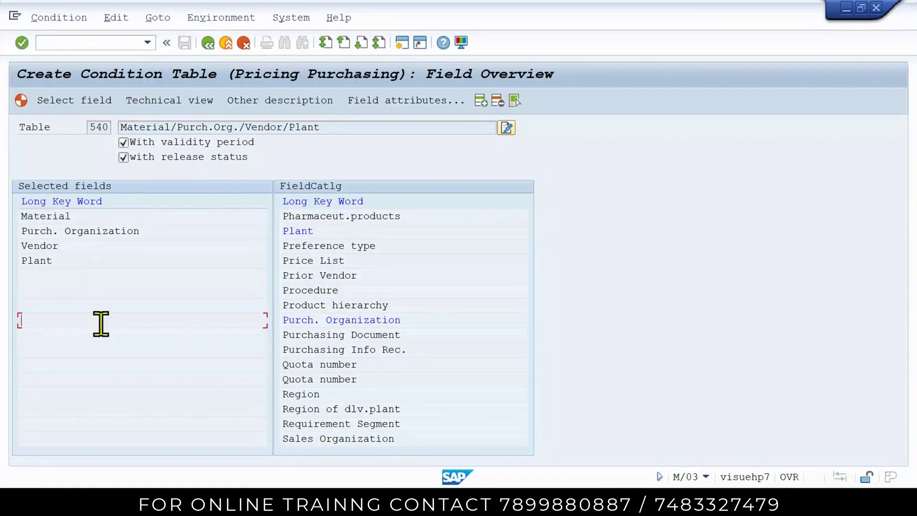
Step: Generate condition table 540 and save it as a local object
{"action": "left_click", "coordinate": [24, 104]}
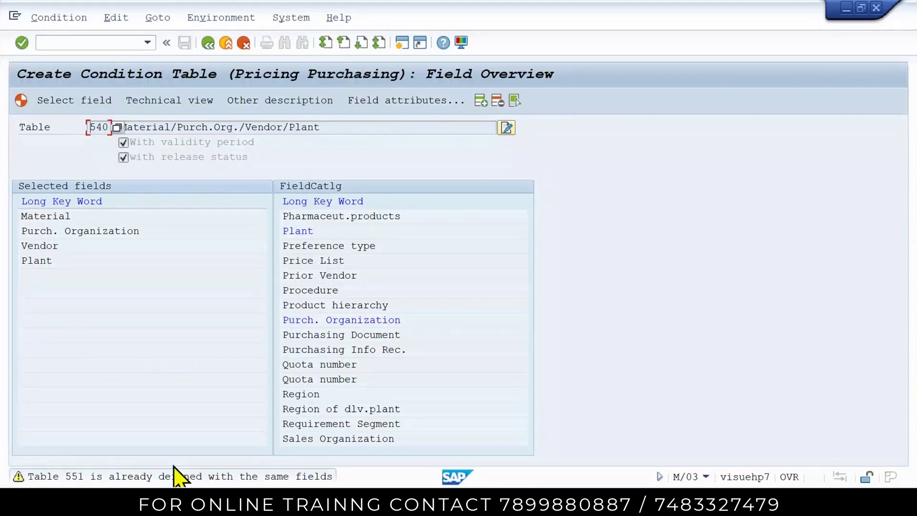
{"action": "key", "text": "Return"}
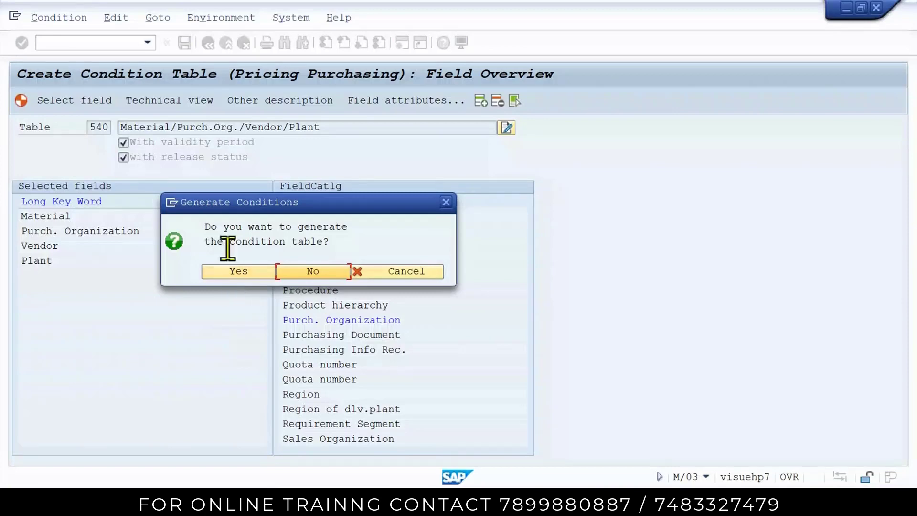
{"action": "left_click", "coordinate": [254, 271]}
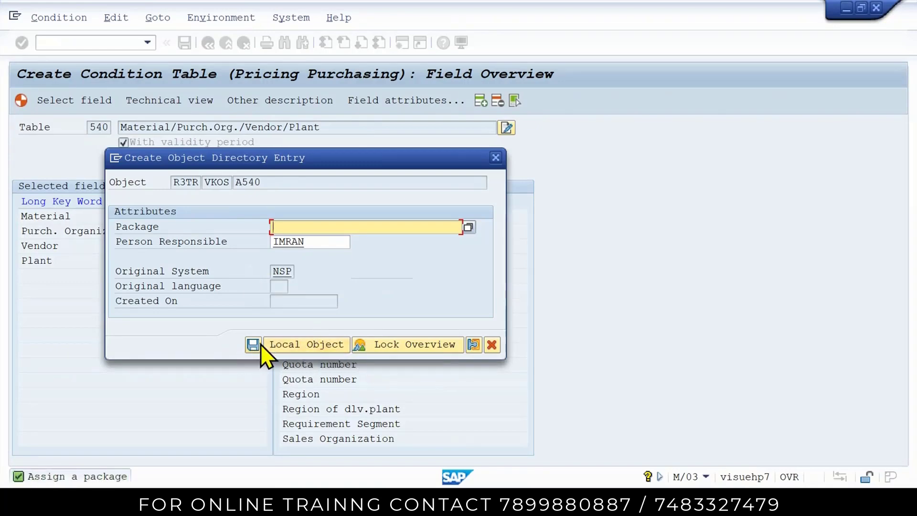
{"action": "left_click", "coordinate": [289, 345]}
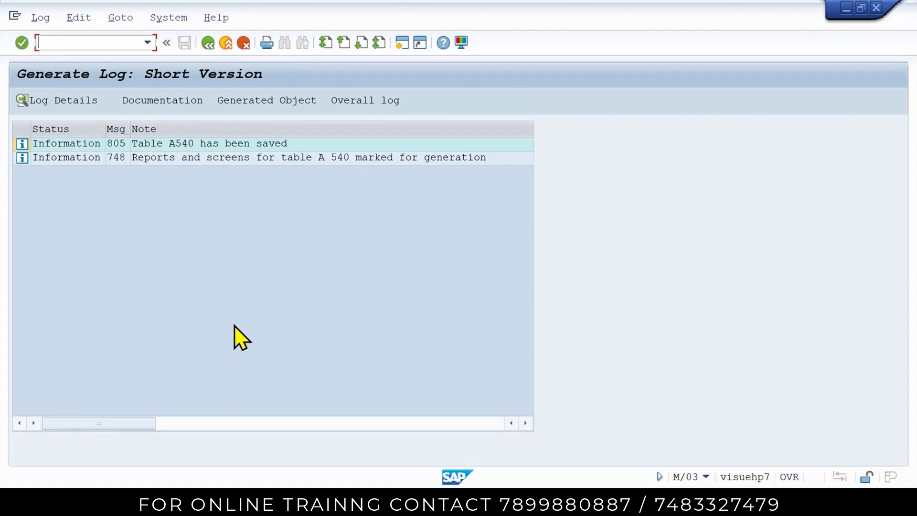
Step: Switch to the Word document and enter 540 with A540 beneath it in the Condition Table cell of the pricing procedure table
{"action": "mouse_move", "coordinate": [443, 501]}
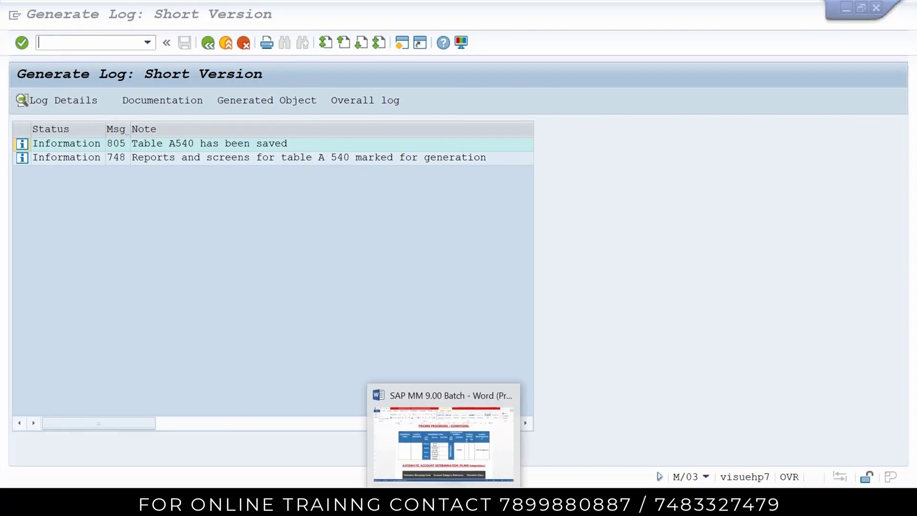
{"action": "left_click", "coordinate": [444, 442]}
{"action": "type", "text": "A"}
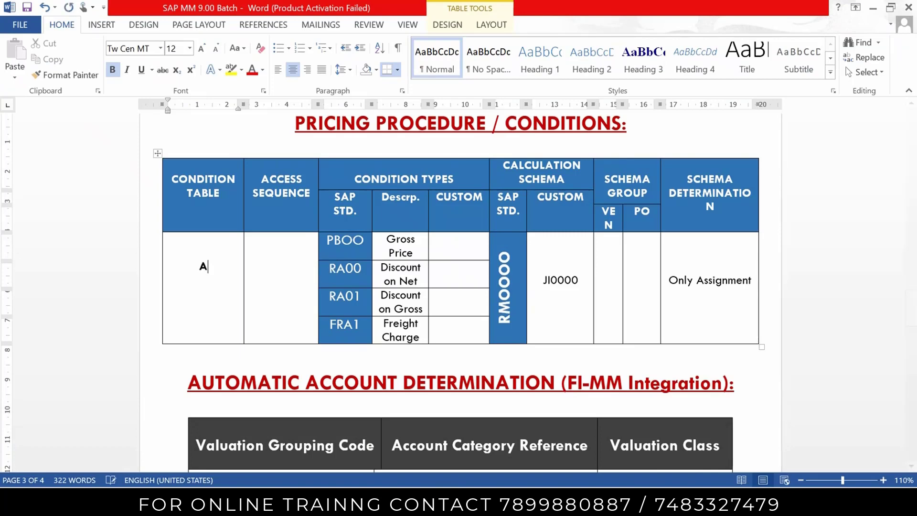
{"action": "type", "text": "540"}
{"action": "key", "text": "Return"}
{"action": "key", "text": "Up"}
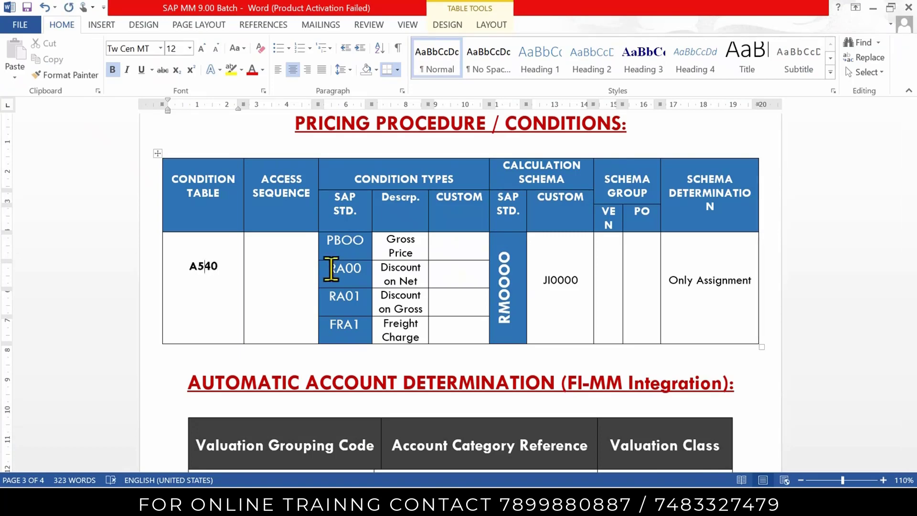
{"action": "key", "text": "Left"}
{"action": "key", "text": "Return"}
{"action": "key", "text": "Up"}
{"action": "type", "text": "54"}
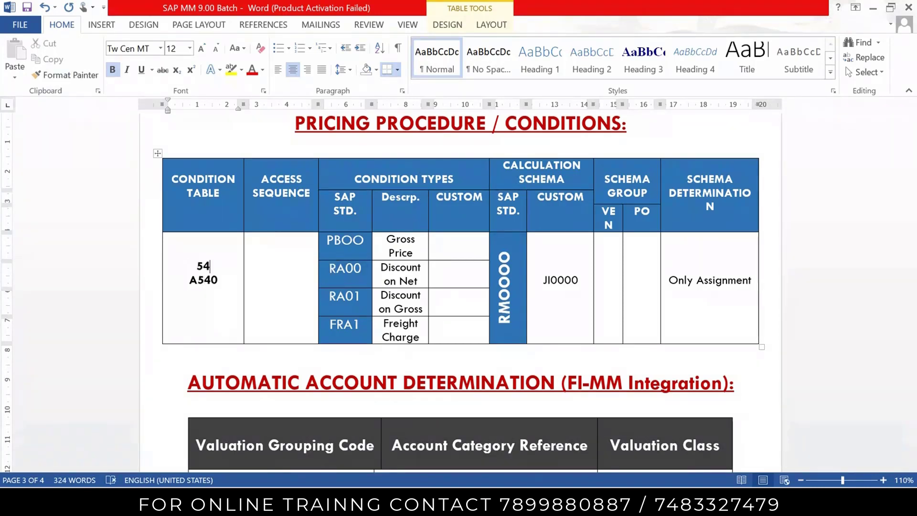
{"action": "type", "text": "0"}
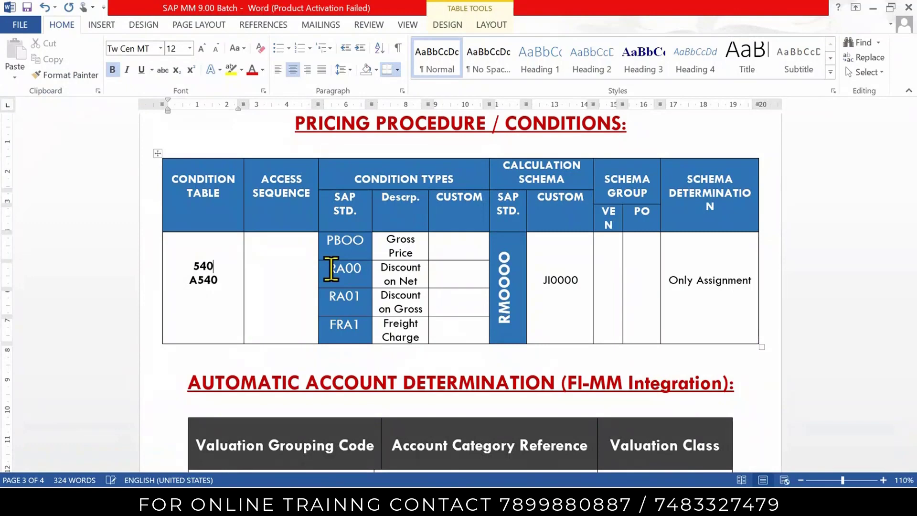
Step: Switch back to SAP and leave the generation log and condition table activity to return to the IMG structure
{"action": "key", "text": "alt+Tab"}
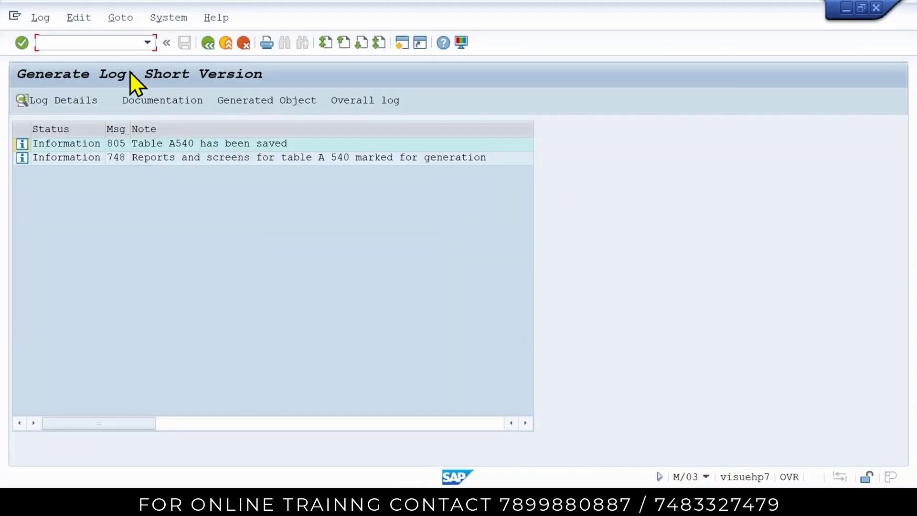
{"action": "left_click", "coordinate": [207, 44]}
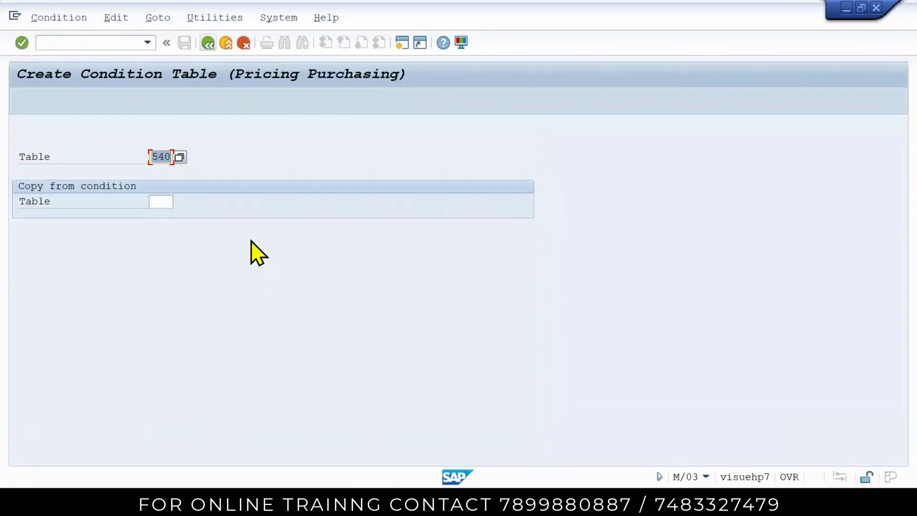
{"action": "left_click", "coordinate": [228, 44]}
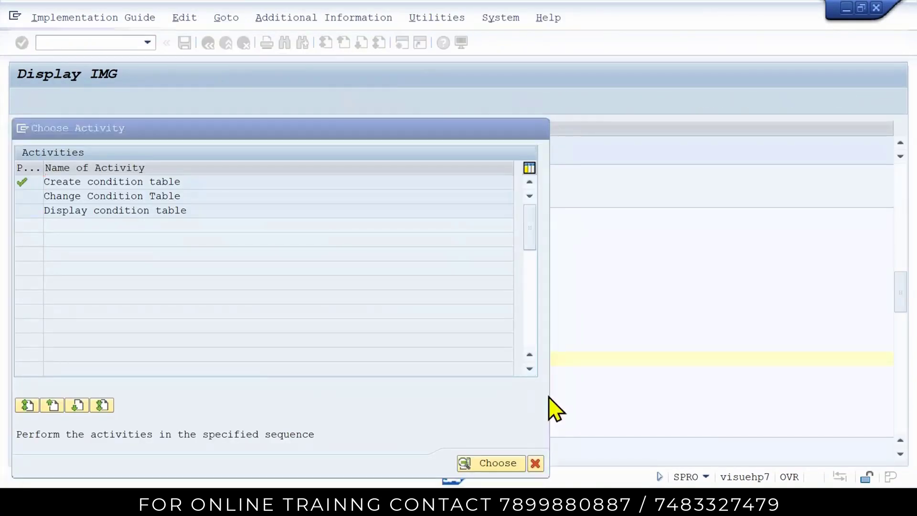
{"action": "left_click", "coordinate": [536, 463]}
Step: Consult the pricing procedure slide in PowerPoint and the Word table, and return to SAP
{"action": "left_click", "coordinate": [454, 434]}
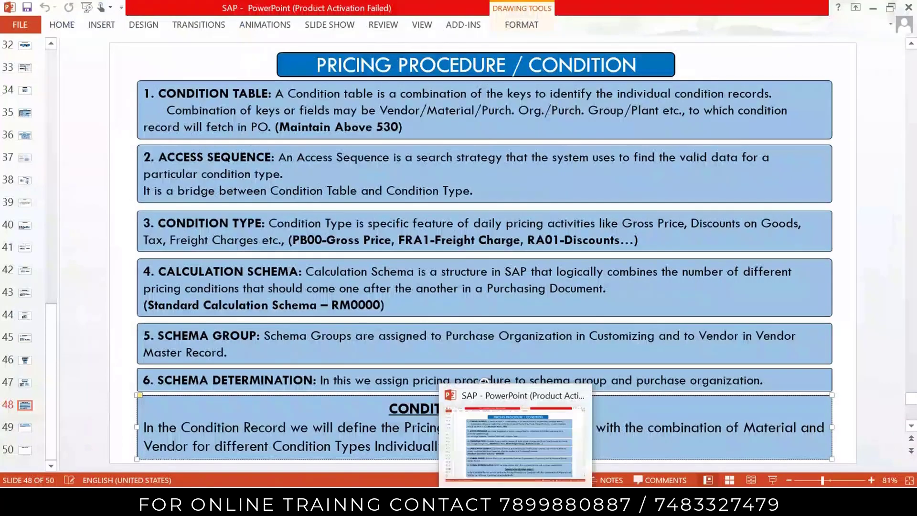
{"action": "left_click", "coordinate": [483, 501]}
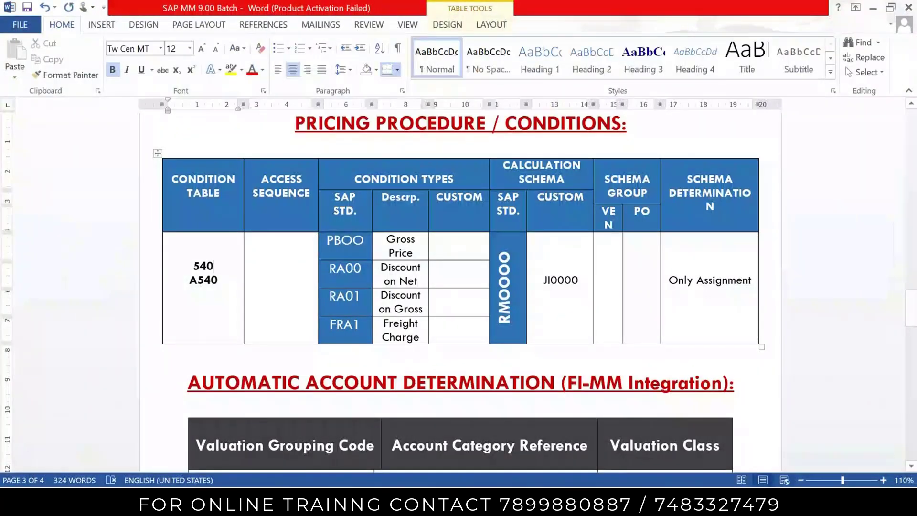
{"action": "left_click", "coordinate": [334, 501]}
Step: Open Define Access Sequences and add a new access sequence with the key A540
{"action": "left_click", "coordinate": [93, 215]}
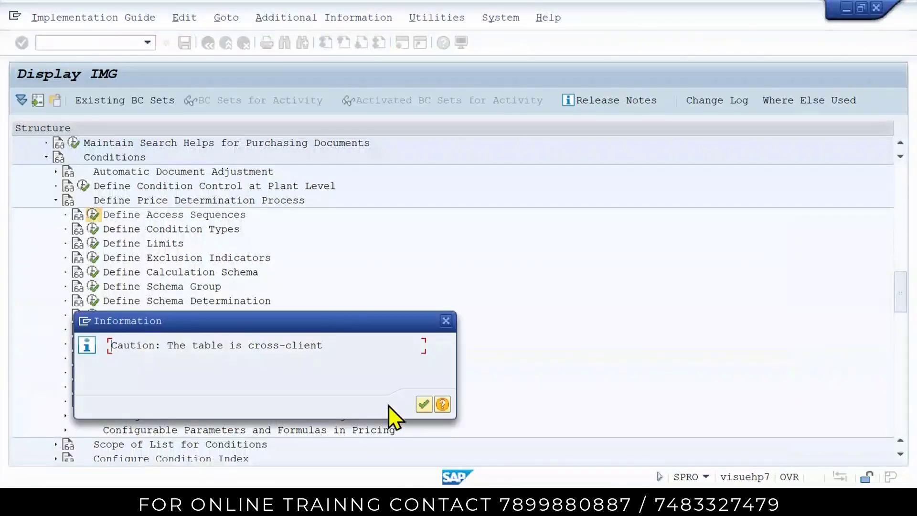
{"action": "left_click", "coordinate": [419, 401]}
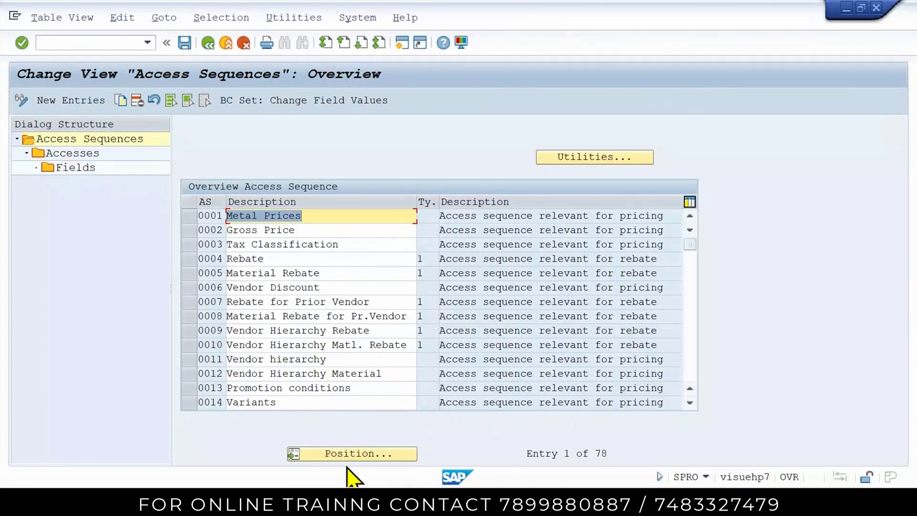
{"action": "left_click", "coordinate": [78, 101]}
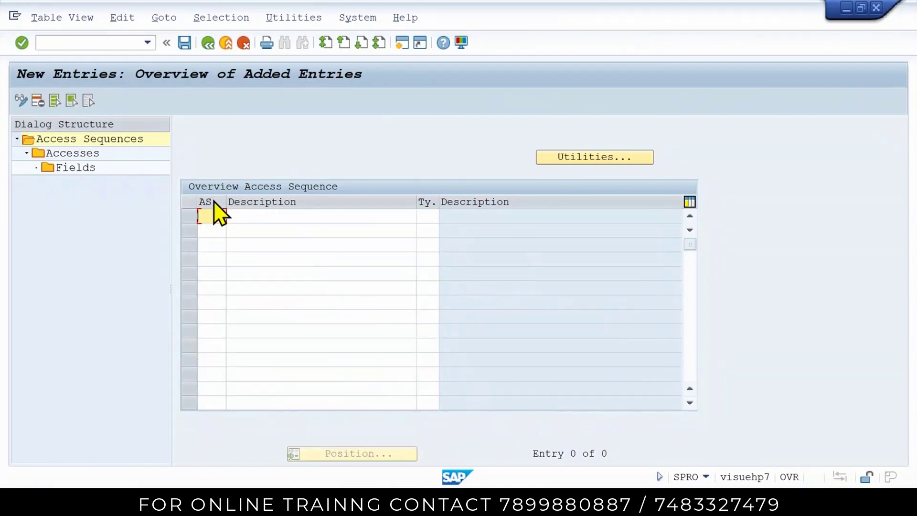
{"action": "type", "text": "A"}
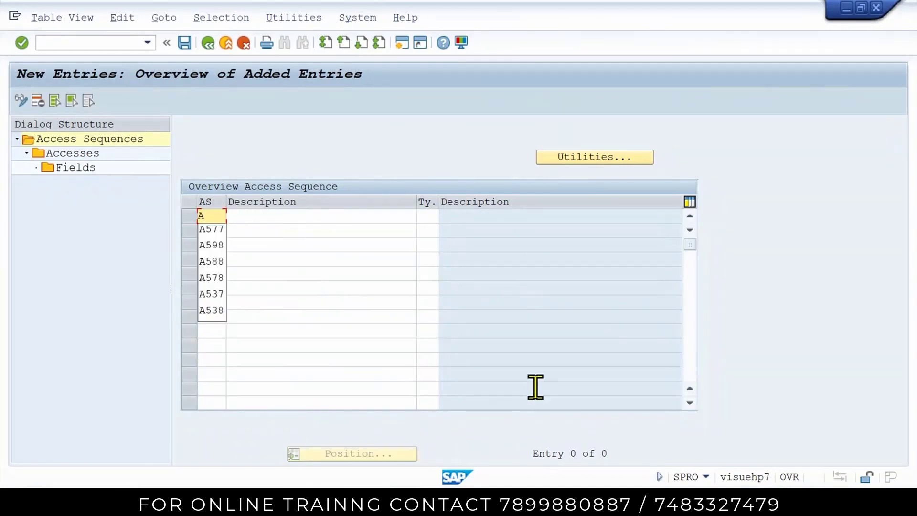
{"action": "type", "text": "540"}
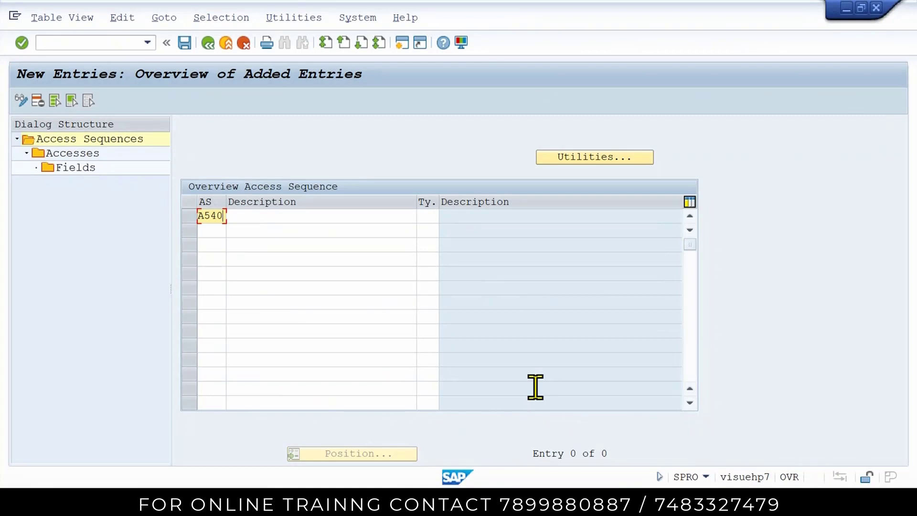
{"action": "key", "text": "Return"}
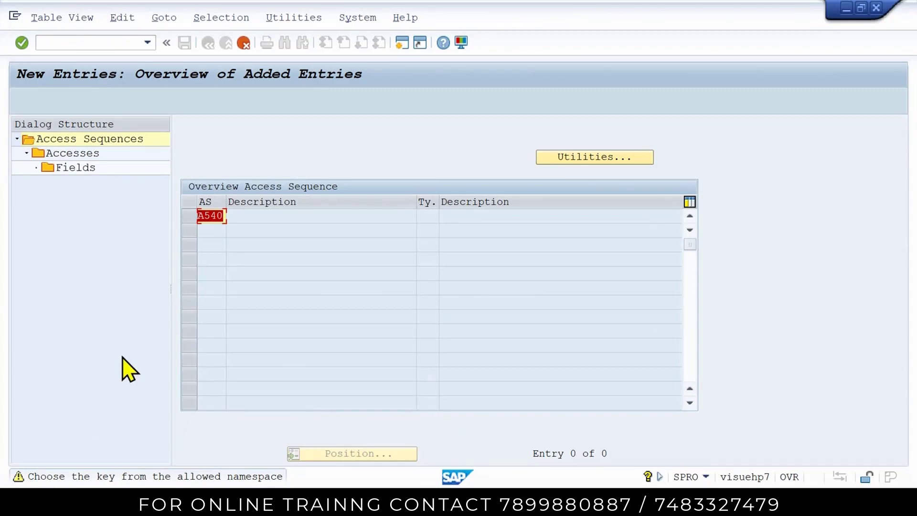
{"action": "key", "text": "Return"}
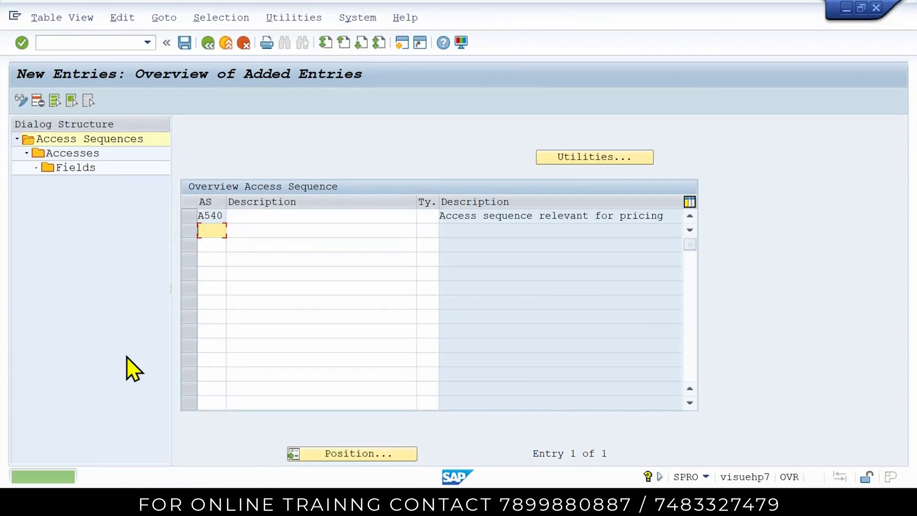
Step: Set the description of access sequence A540 to JINDAL ACCESS SEQUENCE
{"action": "left_click", "coordinate": [378, 217]}
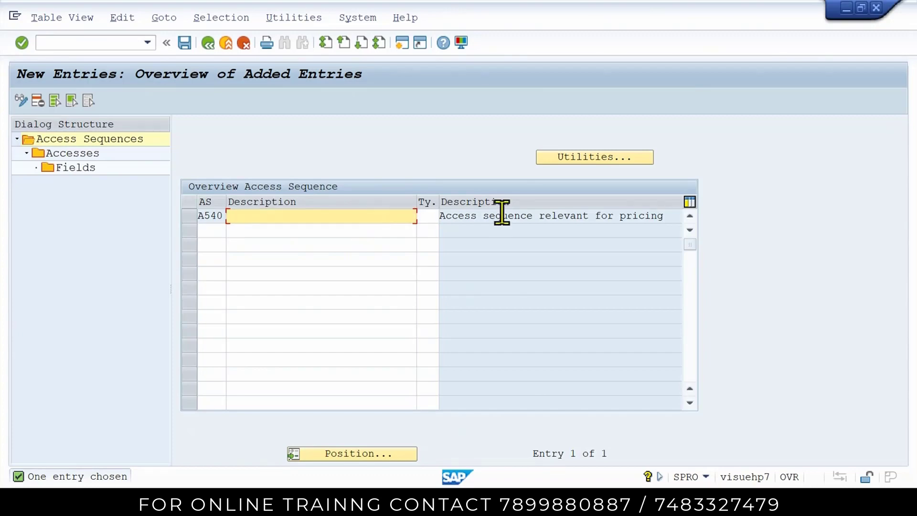
{"action": "type", "text": "JIND"}
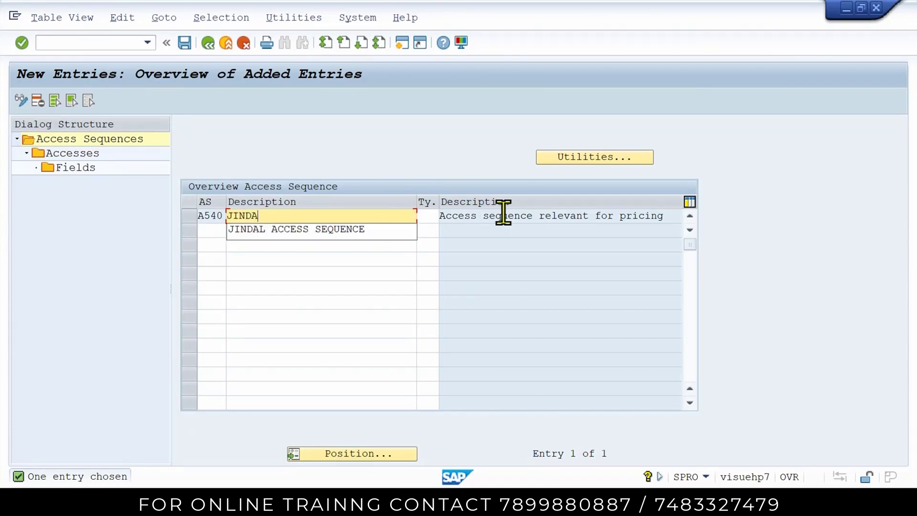
{"action": "type", "text": "A"}
{"action": "key", "text": "Down"}
{"action": "key", "text": "Return"}
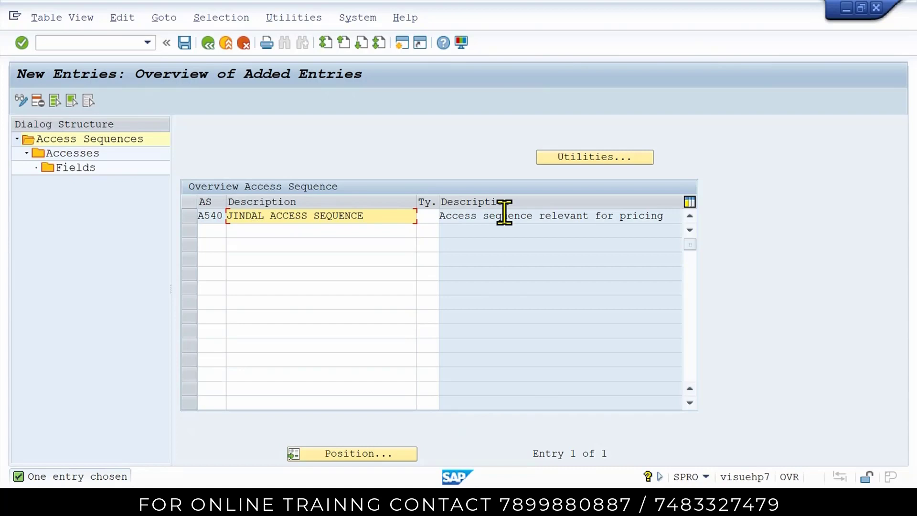
Step: Add a new access with number 10 and table 540 to access sequence A540, accepting the messages
{"action": "left_click", "coordinate": [191, 220]}
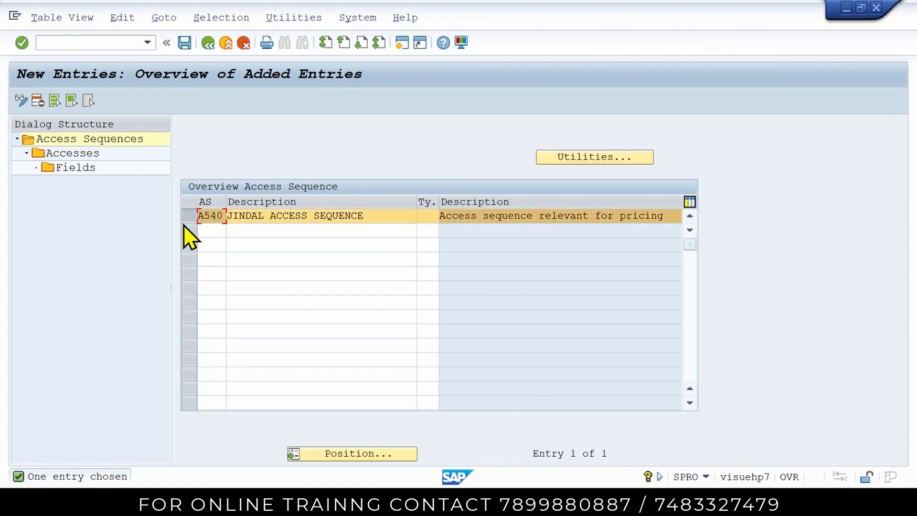
{"action": "double_click", "coordinate": [71, 156]}
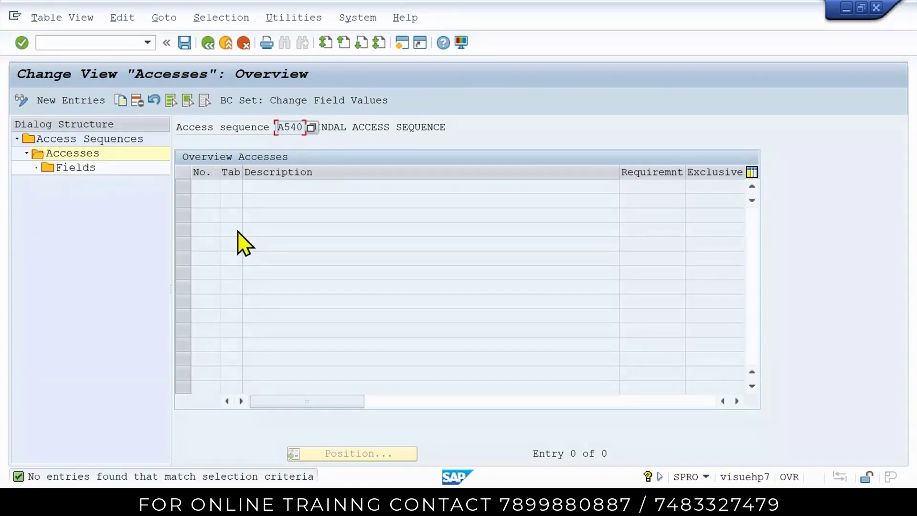
{"action": "left_click", "coordinate": [74, 101]}
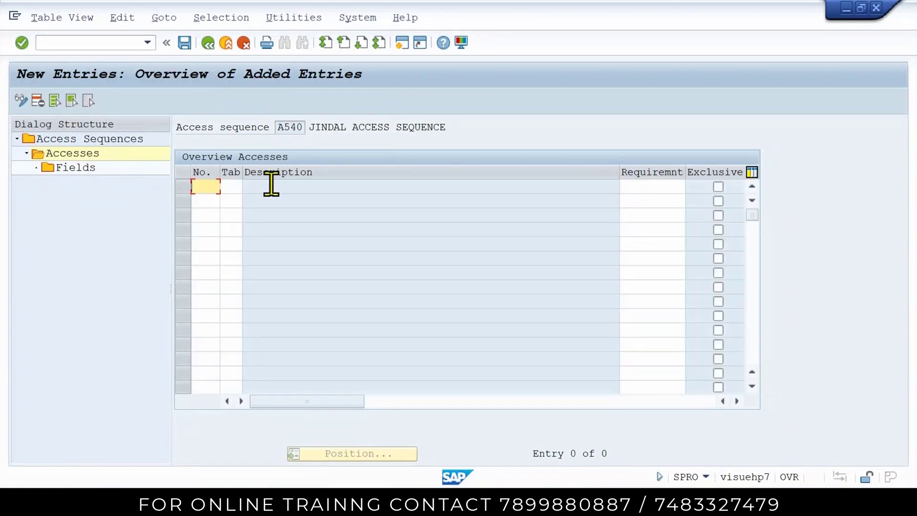
{"action": "type", "text": "10"}
{"action": "left_click", "coordinate": [238, 187]}
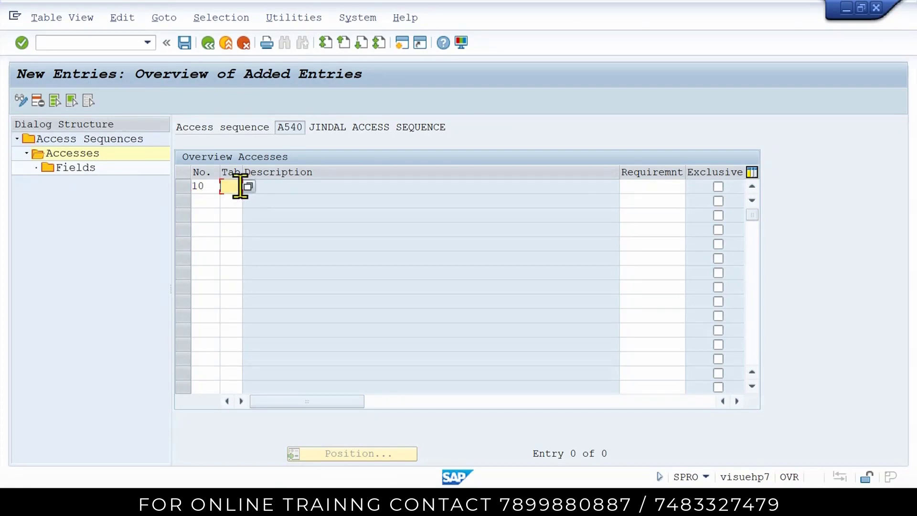
{"action": "double_click", "coordinate": [287, 127]}
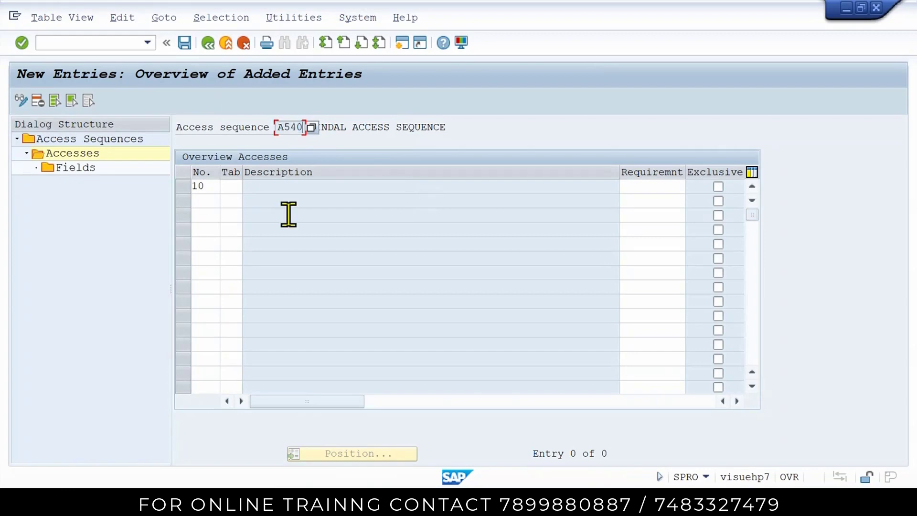
{"action": "left_click", "coordinate": [235, 189]}
{"action": "type", "text": "540"}
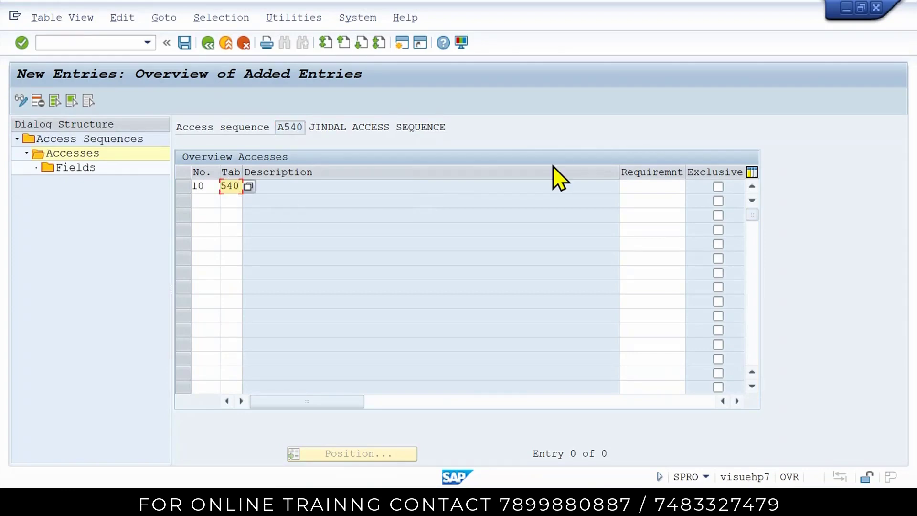
{"action": "key", "text": "Return"}
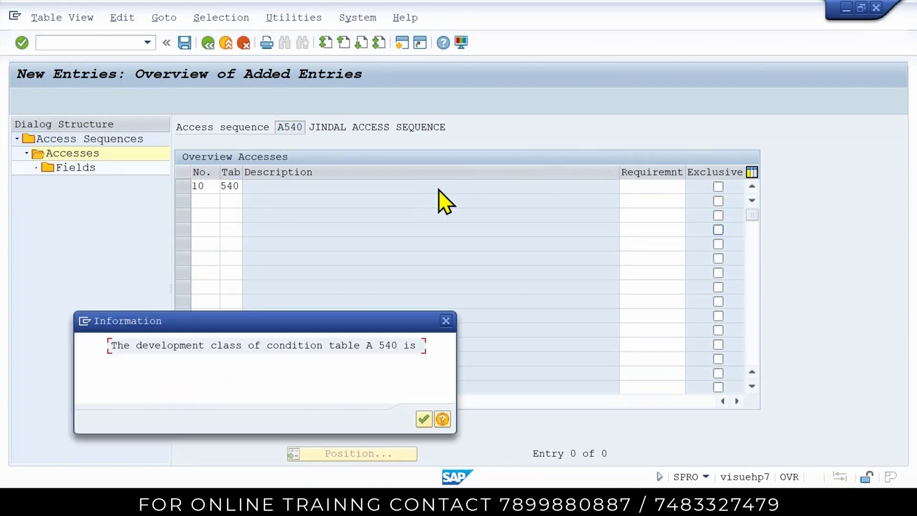
{"action": "key", "text": "Return"}
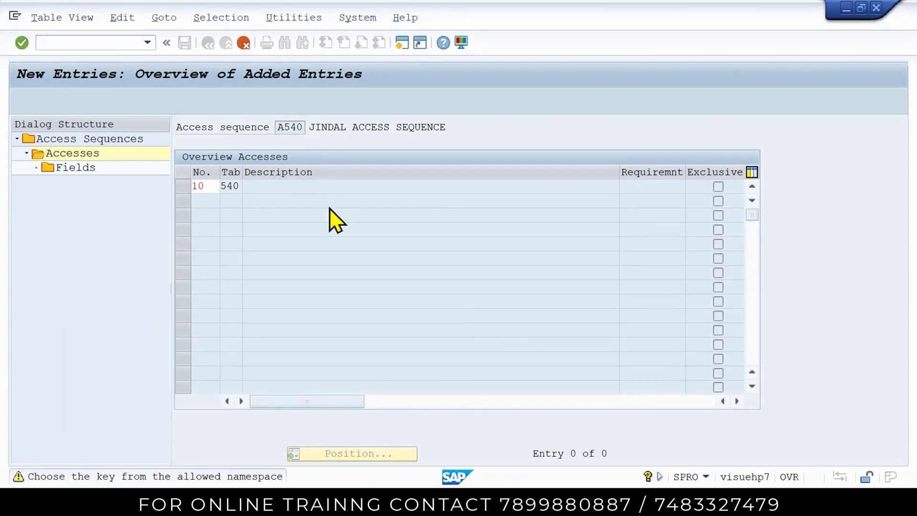
{"action": "key", "text": "Return"}
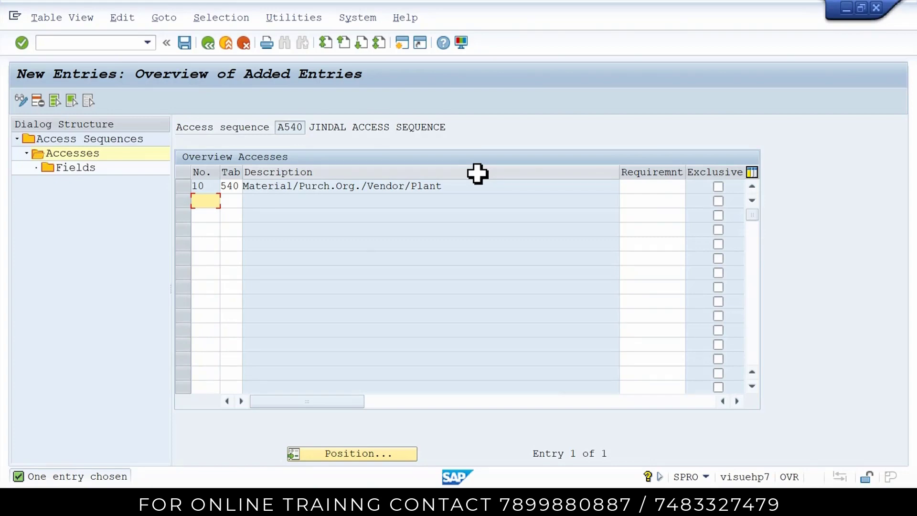
Step: Open the field assignments of access 10 for the Material/Purch.Org./Vendor/Plant table
{"action": "left_click", "coordinate": [261, 188]}
{"action": "left_click", "coordinate": [422, 185]}
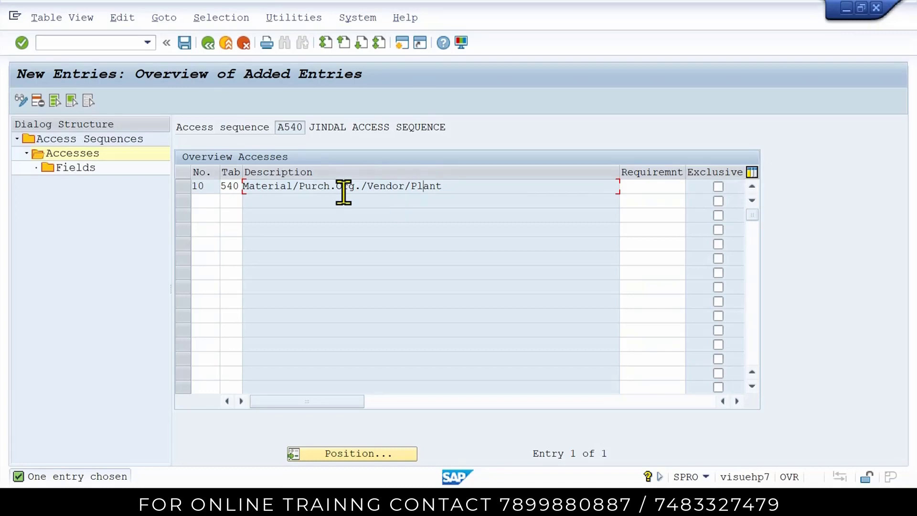
{"action": "left_click", "coordinate": [187, 188]}
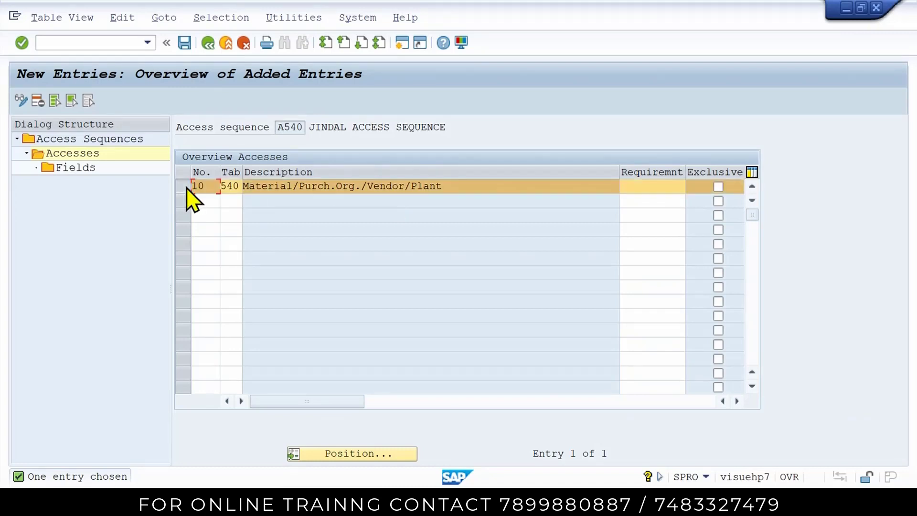
{"action": "left_click", "coordinate": [73, 169]}
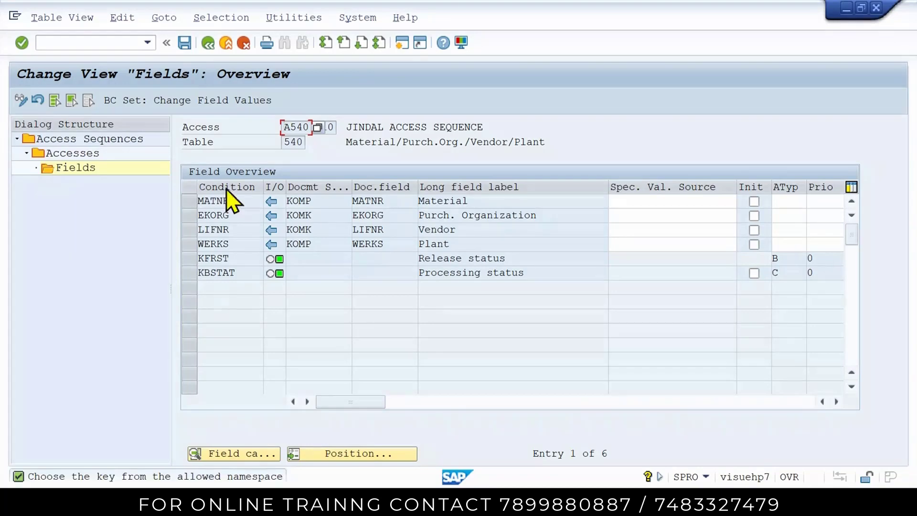
Step: Check the document fields assigned to Material and Purch. Organization in the field overview
{"action": "left_click", "coordinate": [439, 201]}
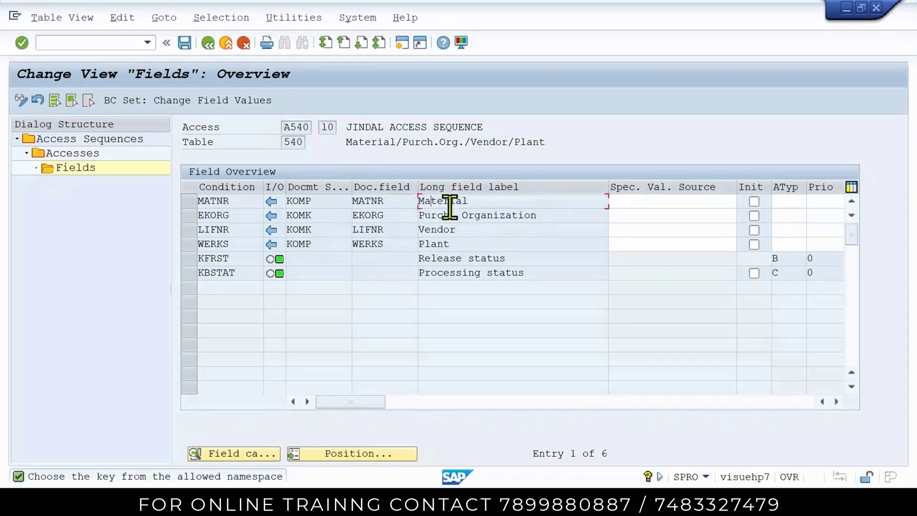
{"action": "left_click_drag", "start_coordinate": [388, 203], "coordinate": [319, 208]}
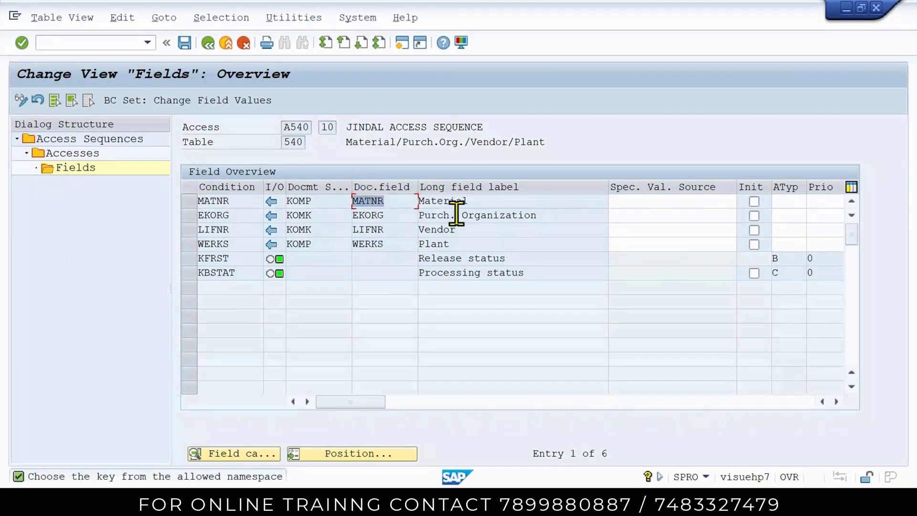
{"action": "left_click_drag", "start_coordinate": [449, 215], "coordinate": [322, 223]}
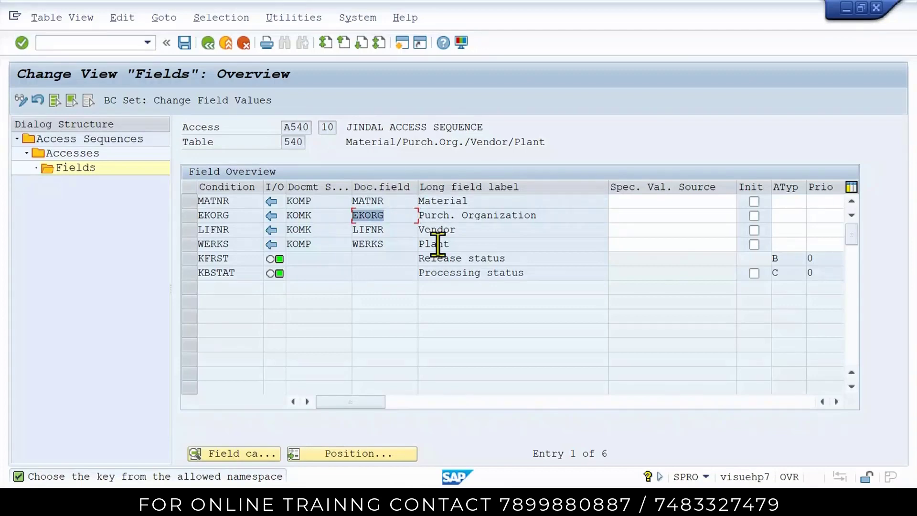
Step: Check the Vendor and Plant document fields, and save access sequence A540 under a new workbench request described as JINDAL PRICING PROCEDURE
{"action": "left_click_drag", "start_coordinate": [402, 229], "coordinate": [299, 231]}
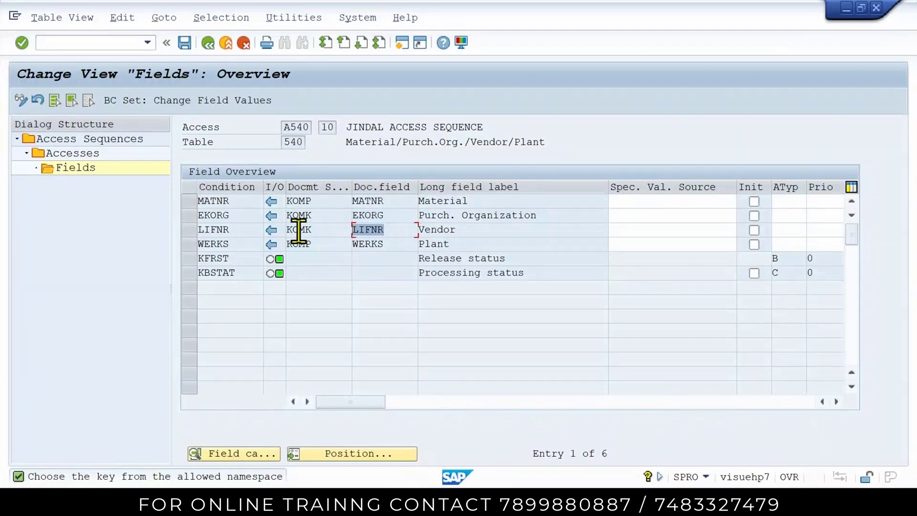
{"action": "left_click_drag", "start_coordinate": [387, 242], "coordinate": [294, 241]}
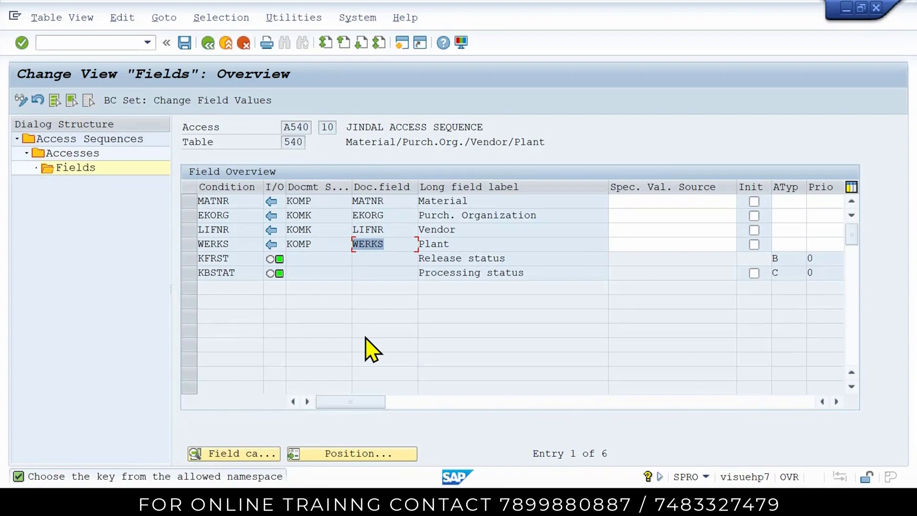
{"action": "left_click", "coordinate": [199, 47]}
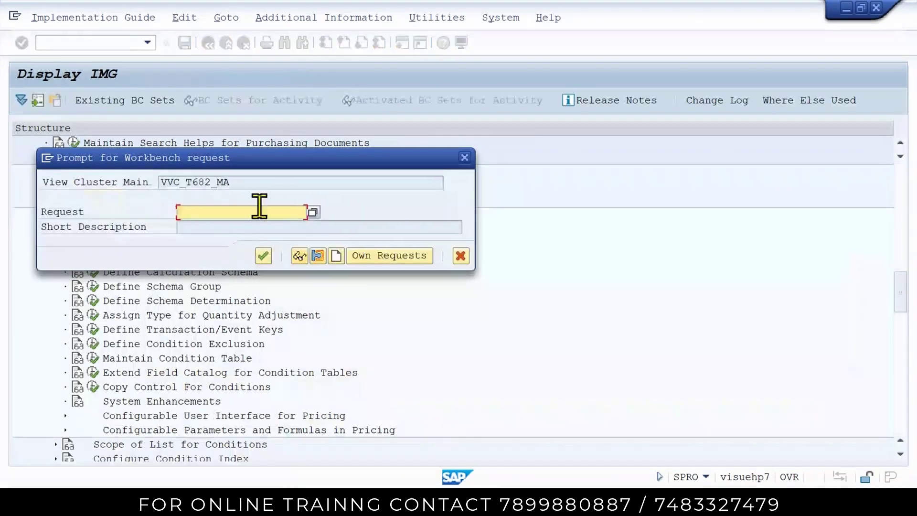
{"action": "left_click", "coordinate": [337, 255]}
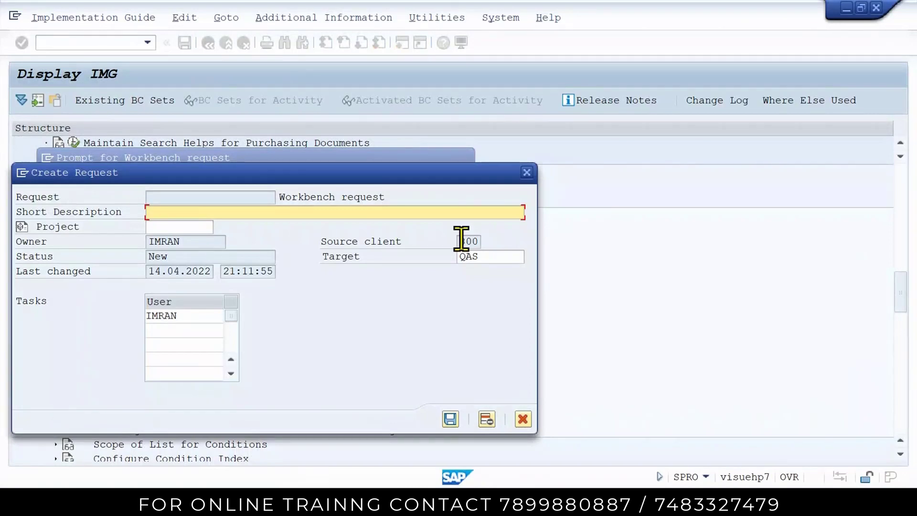
{"action": "type", "text": "JINDAL PRICING "}
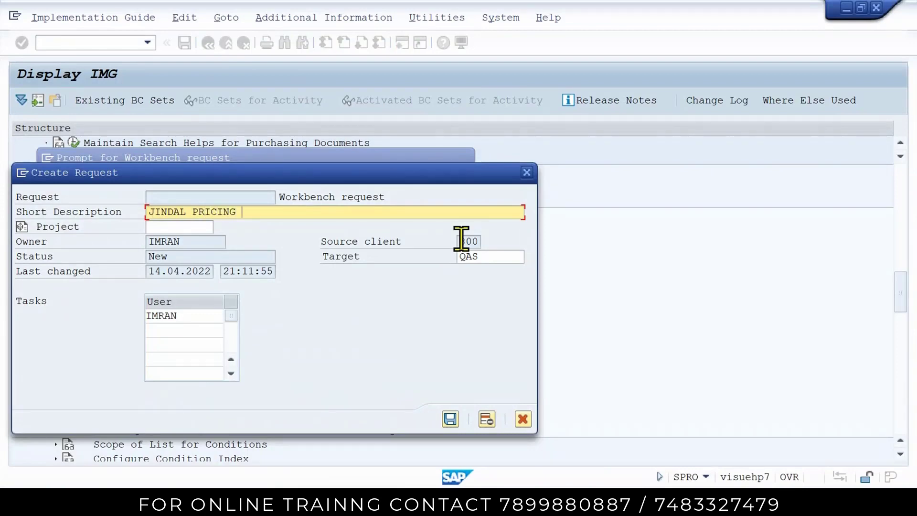
{"action": "type", "text": "PROCEDURE"}
{"action": "key", "text": "Return"}
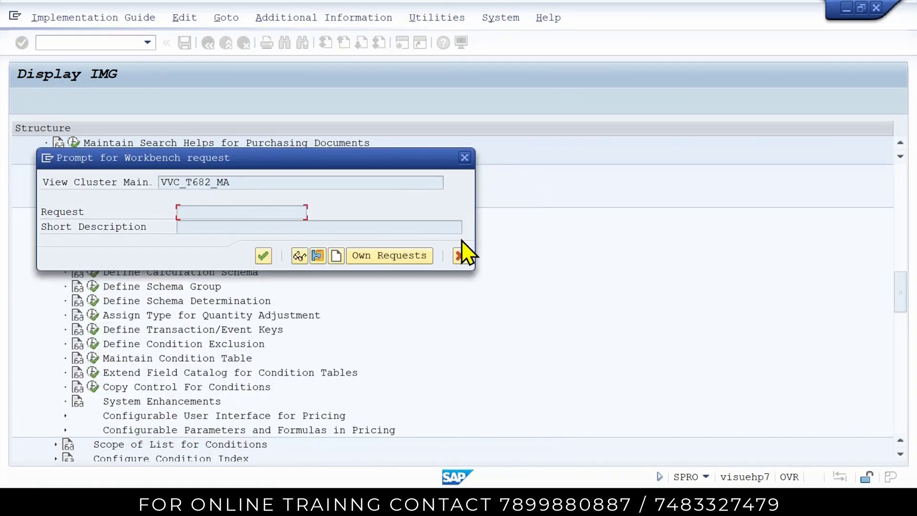
{"action": "left_click", "coordinate": [263, 255]}
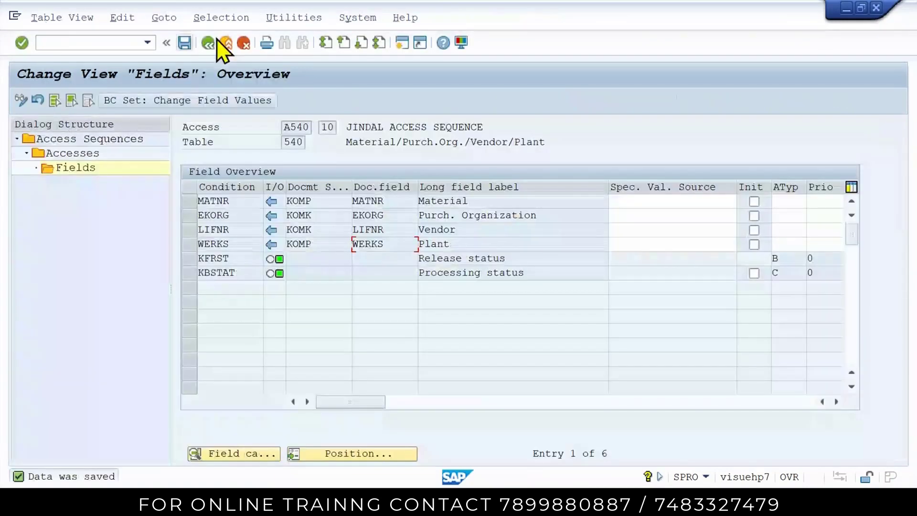
Step: Switch to the SAP MM 9.00 Batch Word document and record 540 under Access Sequence in the pricing procedure table
{"action": "mouse_move", "coordinate": [435, 501]}
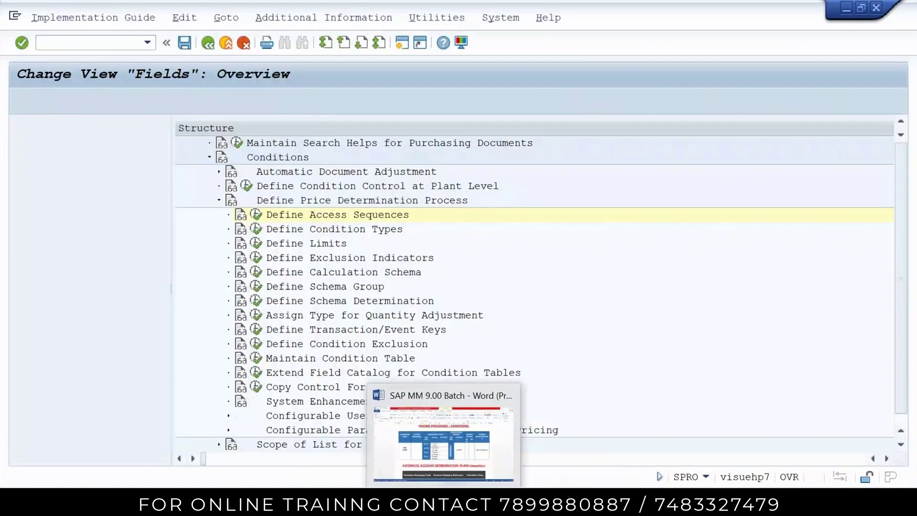
{"action": "left_click", "coordinate": [444, 442]}
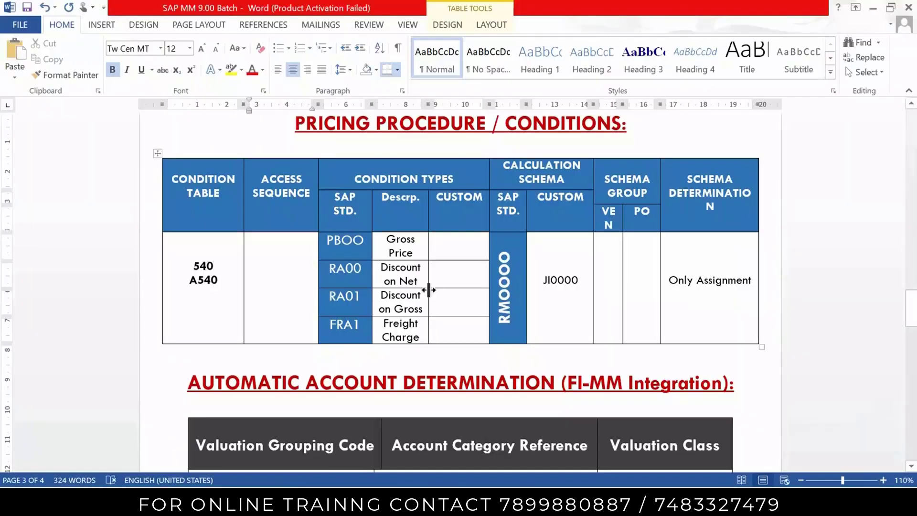
{"action": "type", "text": "540"}
{"action": "key", "text": "alt+Tab"}
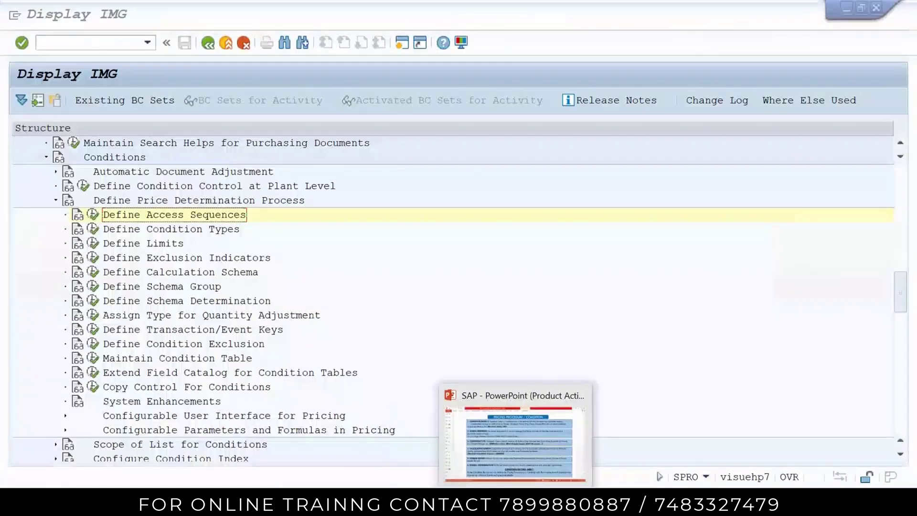
Step: Review the Condition Type definition on the Pricing Procedure / Condition slide in PowerPoint and return to the SAP implementation guide
{"action": "left_click", "coordinate": [516, 502]}
{"action": "left_click_drag", "start_coordinate": [167, 230], "coordinate": [649, 247]}
{"action": "mouse_move", "coordinate": [458, 501]}
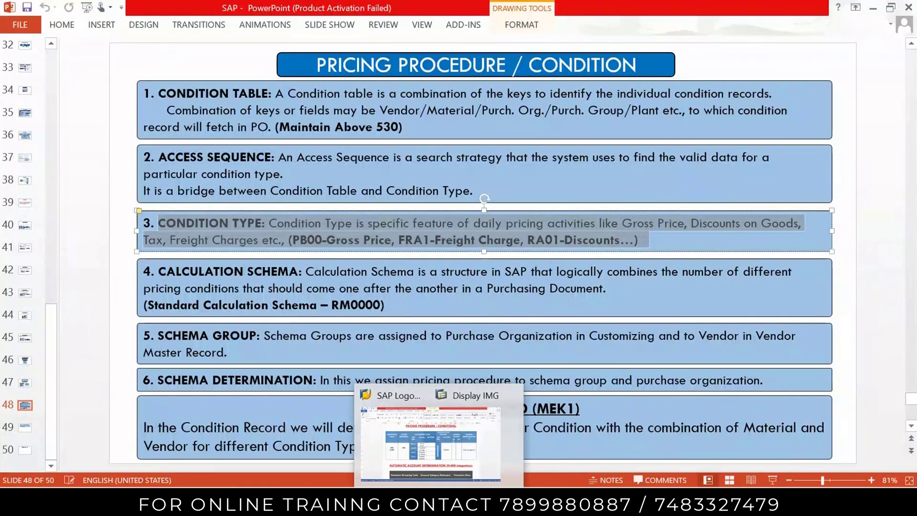
{"action": "left_click", "coordinate": [449, 465]}
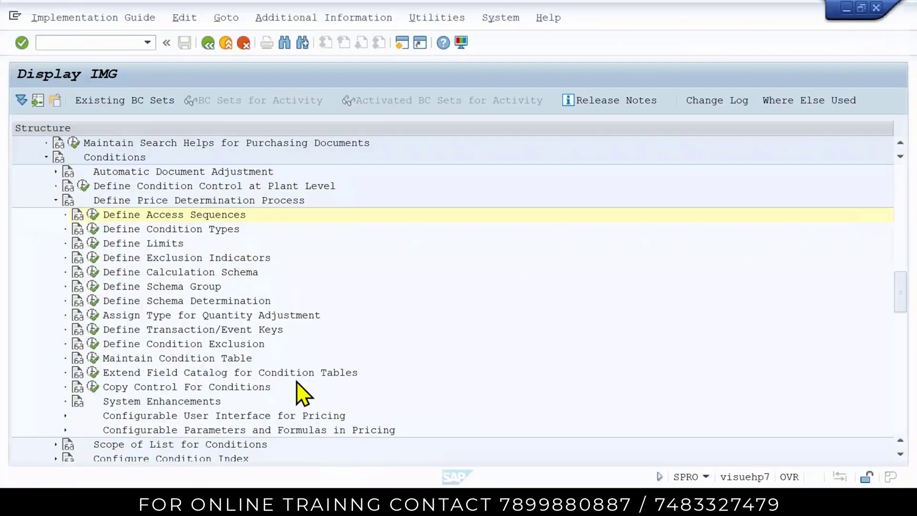
Step: Open the Define Condition Type activity and position the condition type list at PB00
{"action": "left_click", "coordinate": [92, 228]}
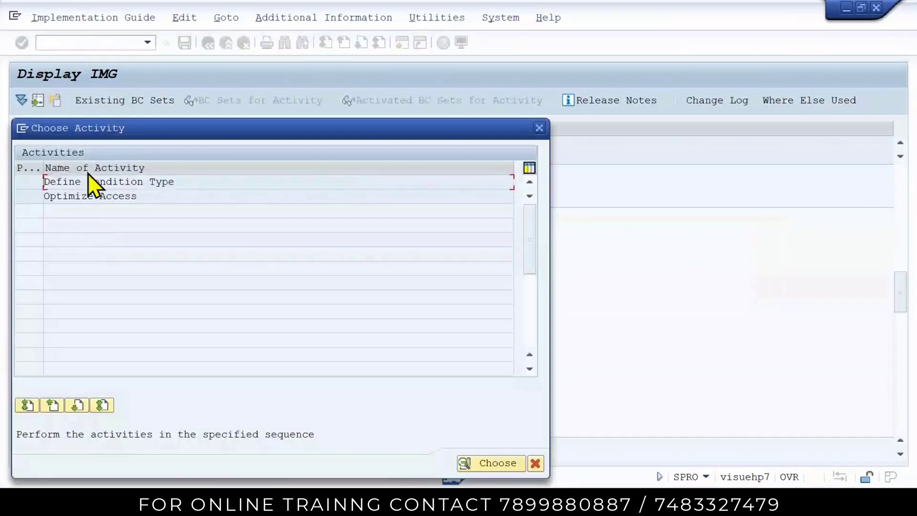
{"action": "double_click", "coordinate": [78, 184]}
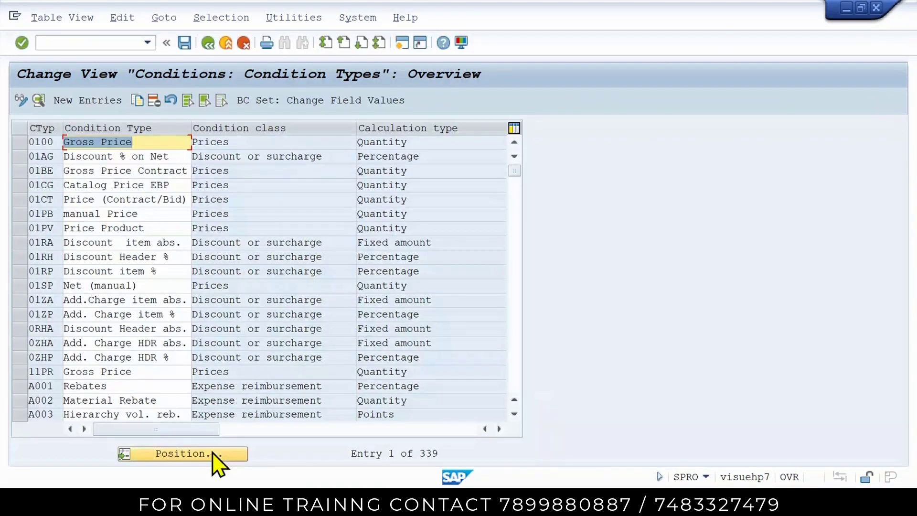
{"action": "left_click", "coordinate": [213, 454]}
{"action": "type", "text": "P"}
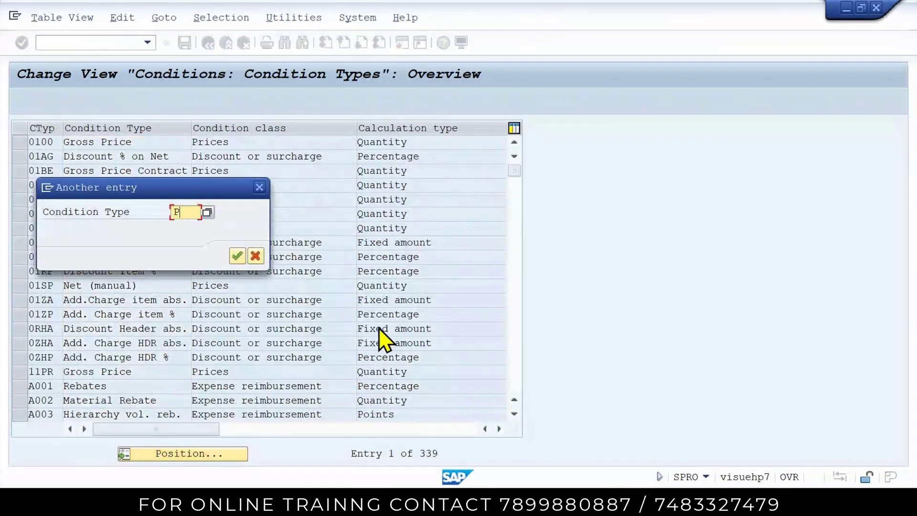
{"action": "type", "text": "BO"}
{"action": "type", "text": "00"}
{"action": "key", "text": "Return"}
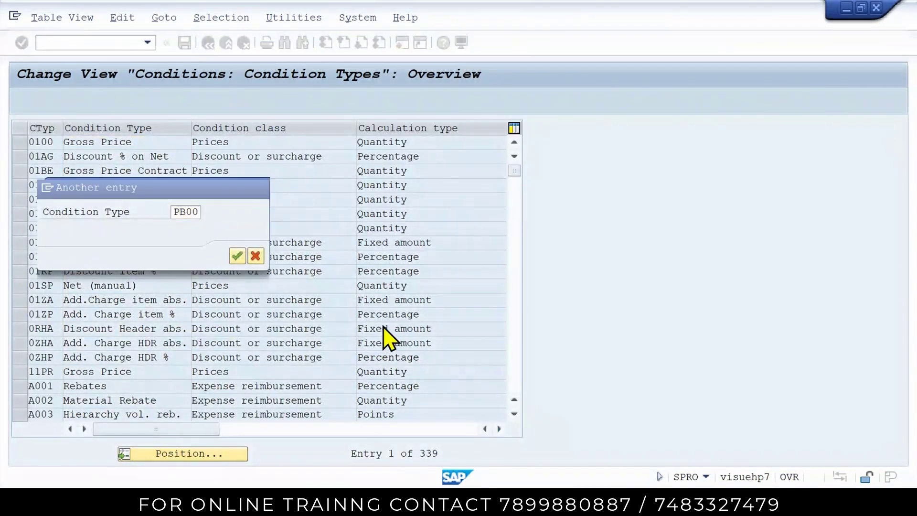
Step: Copy condition type PB00 as JI00 with the description JINDAL Gross Price
{"action": "left_click", "coordinate": [20, 144]}
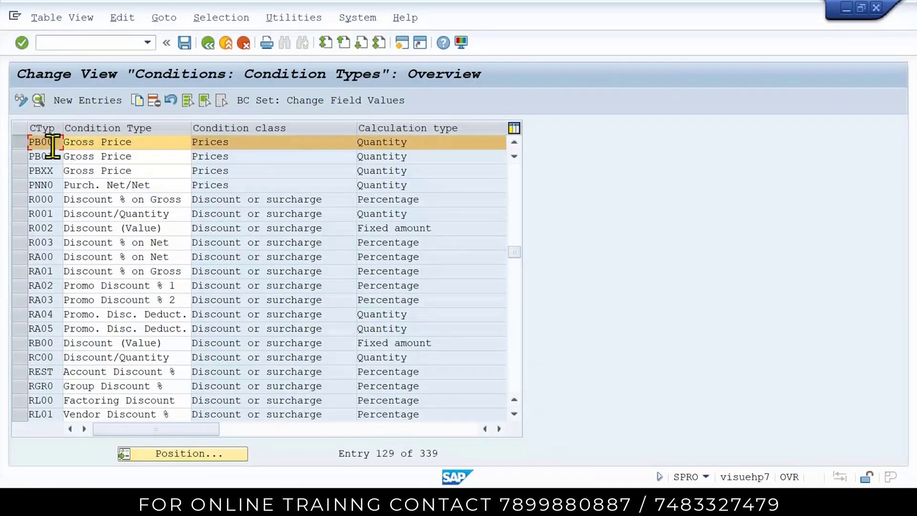
{"action": "left_click", "coordinate": [138, 101]}
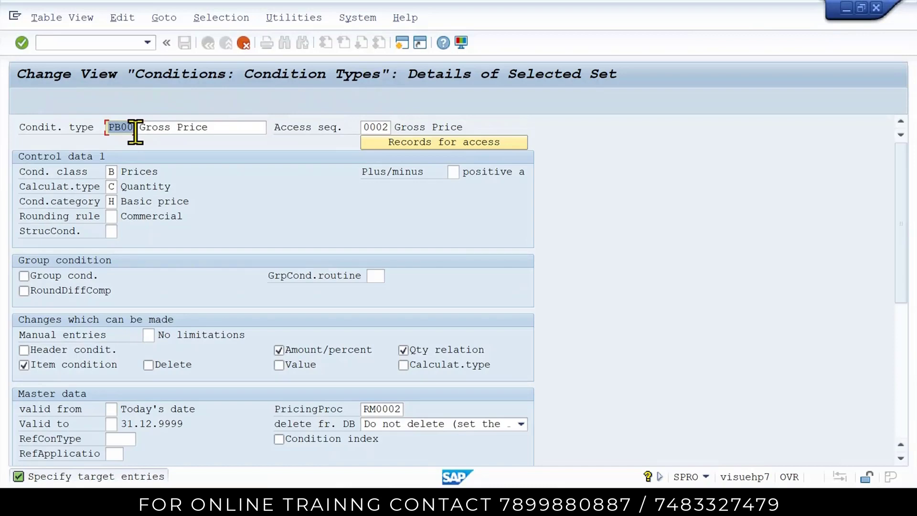
{"action": "type", "text": "JI"}
{"action": "left_click_drag", "start_coordinate": [263, 131], "coordinate": [6, 134]}
{"action": "type", "text": "JINDAL"}
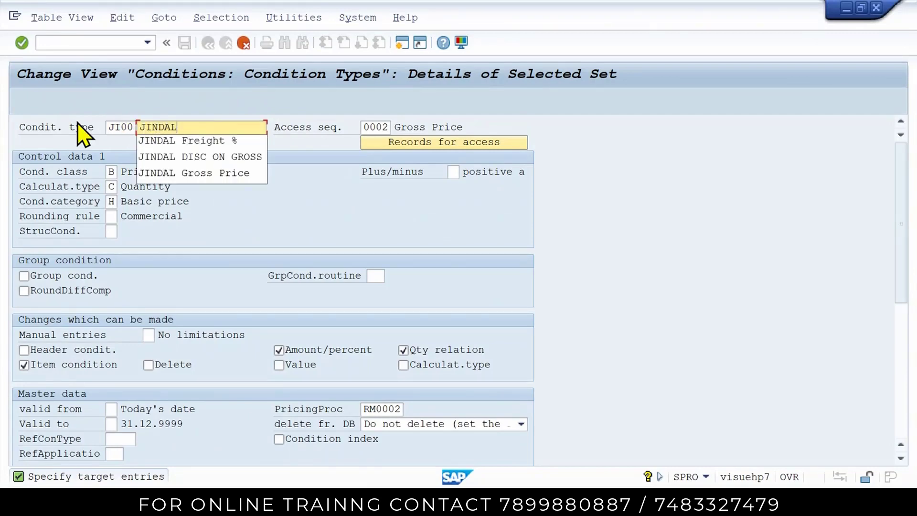
{"action": "type", "text": " GR"}
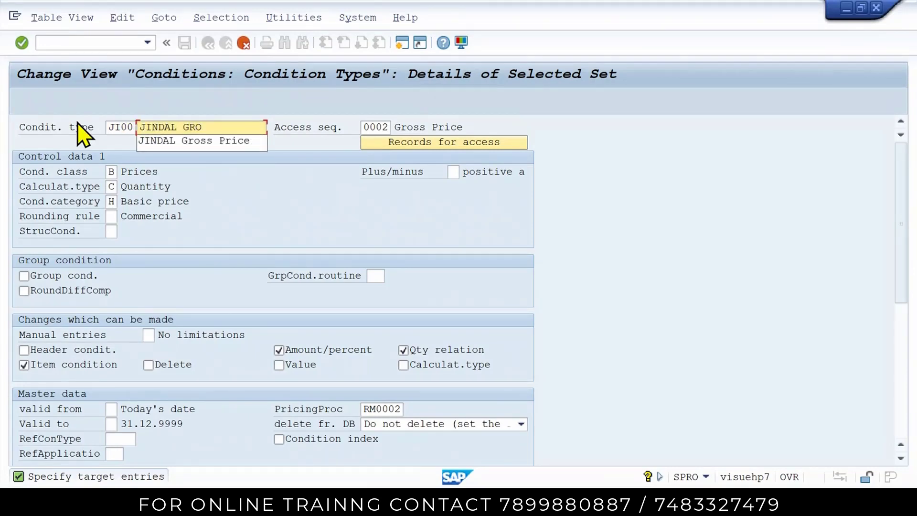
{"action": "type", "text": "O"}
{"action": "key", "text": "Down"}
{"action": "key", "text": "Return"}
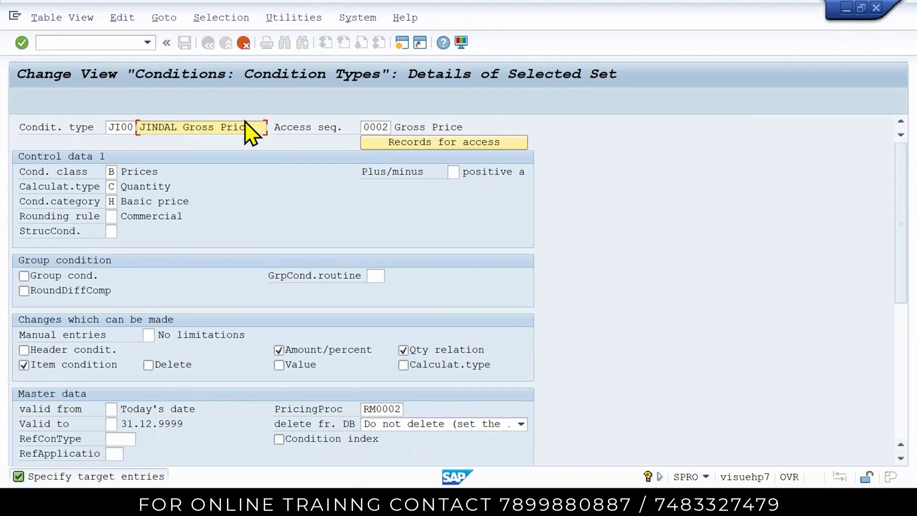
Step: Assign access sequence A540 to condition type JI00, confirm the copy and save it to the proposed customizing request
{"action": "double_click", "coordinate": [366, 128]}
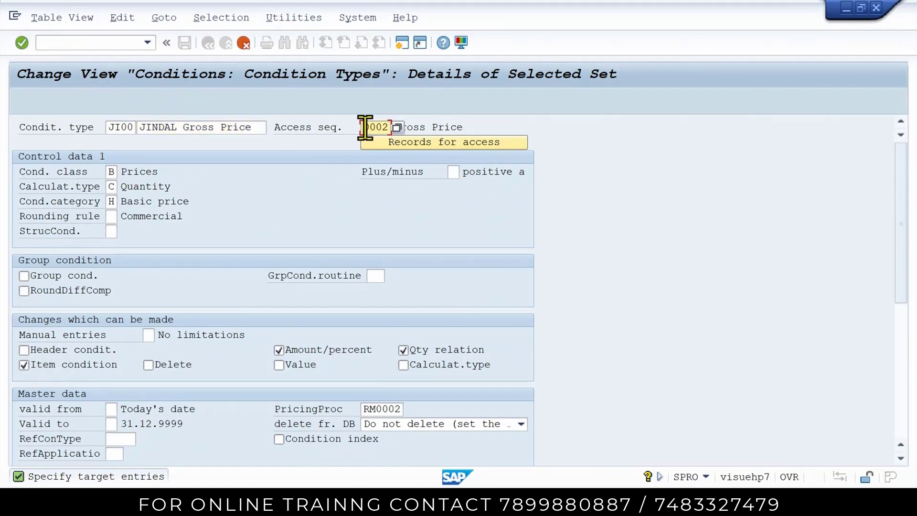
{"action": "left_click", "coordinate": [396, 128]}
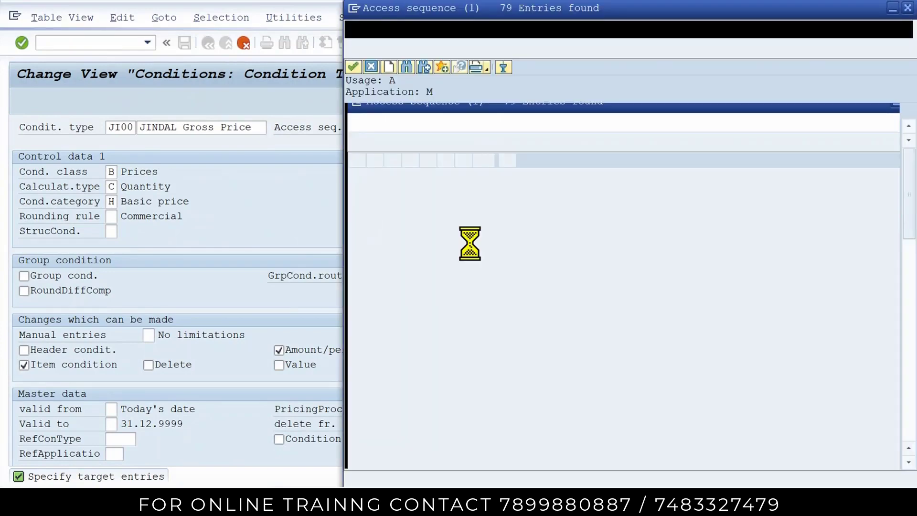
{"action": "key", "text": "ctrl+f"}
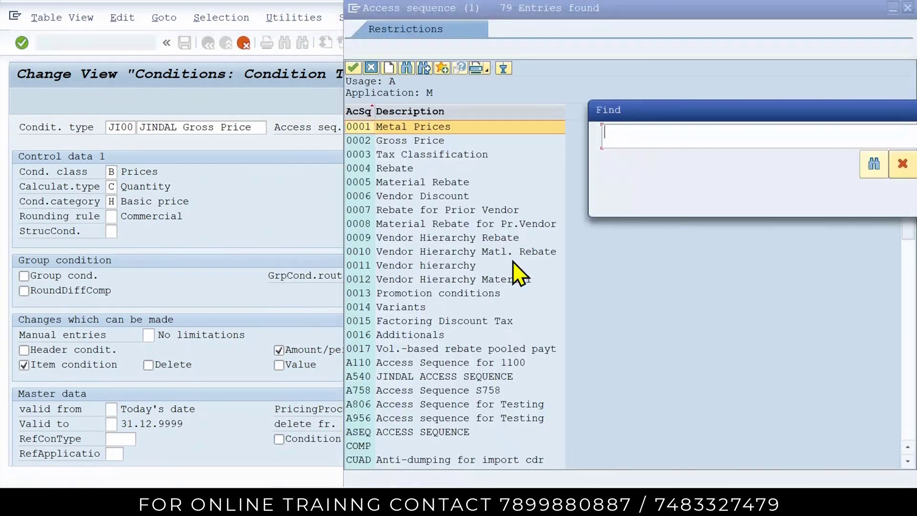
{"action": "type", "text": "A540"}
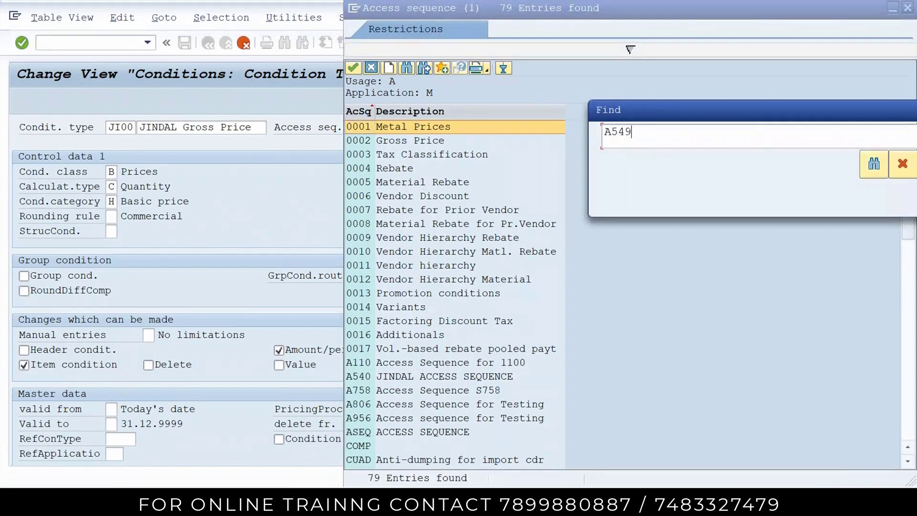
{"action": "key", "text": "Return"}
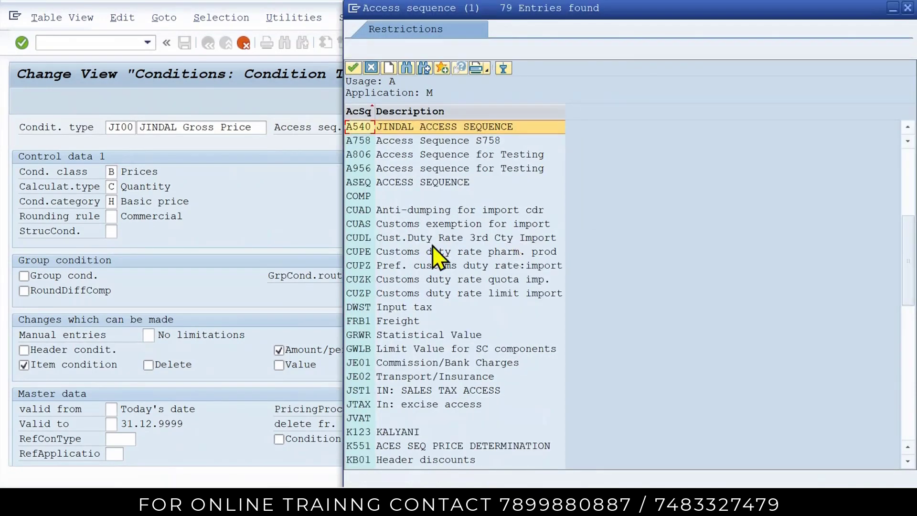
{"action": "double_click", "coordinate": [411, 129]}
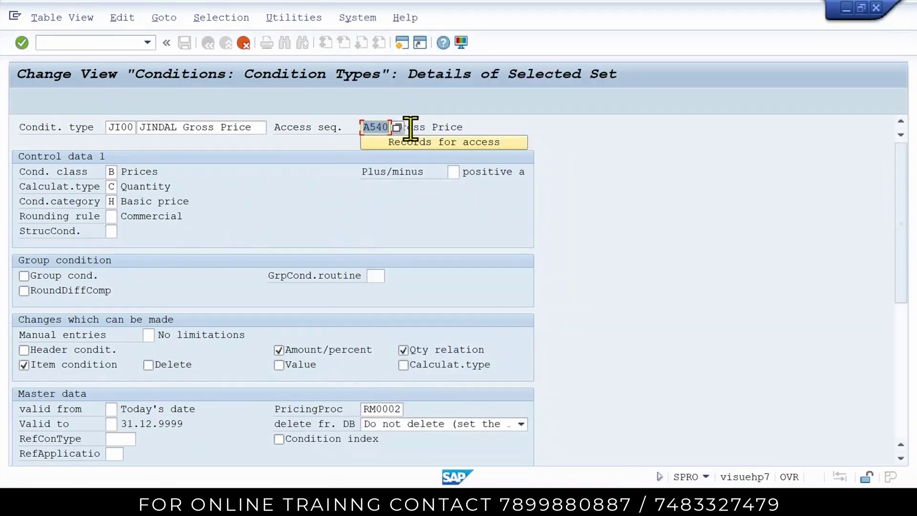
{"action": "key", "text": "Return"}
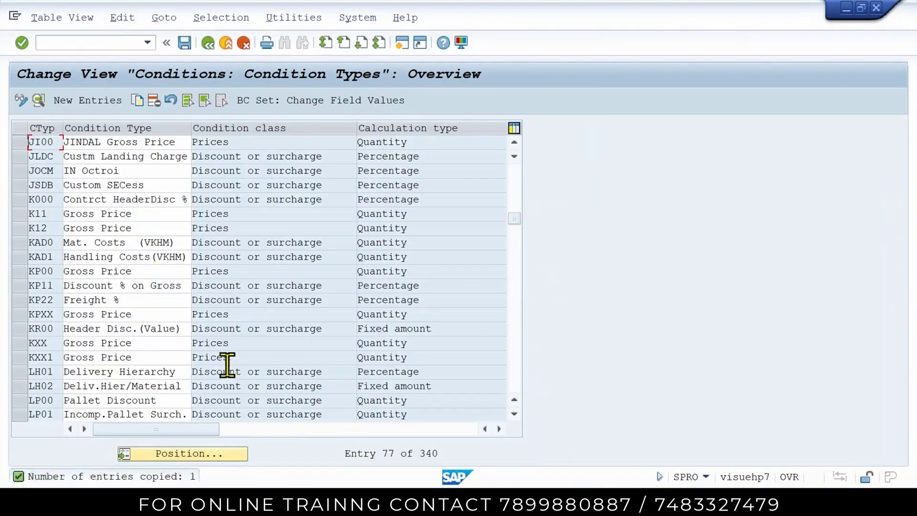
{"action": "left_click", "coordinate": [185, 43]}
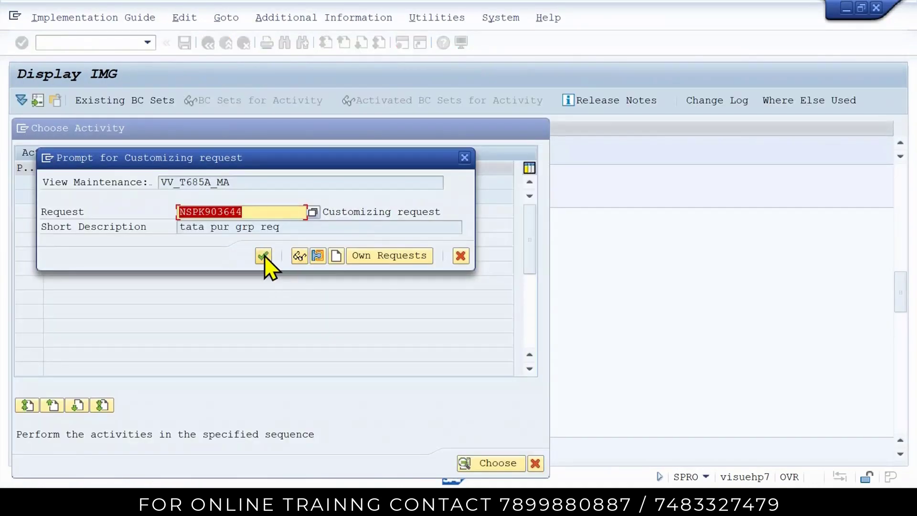
{"action": "left_click", "coordinate": [263, 255]}
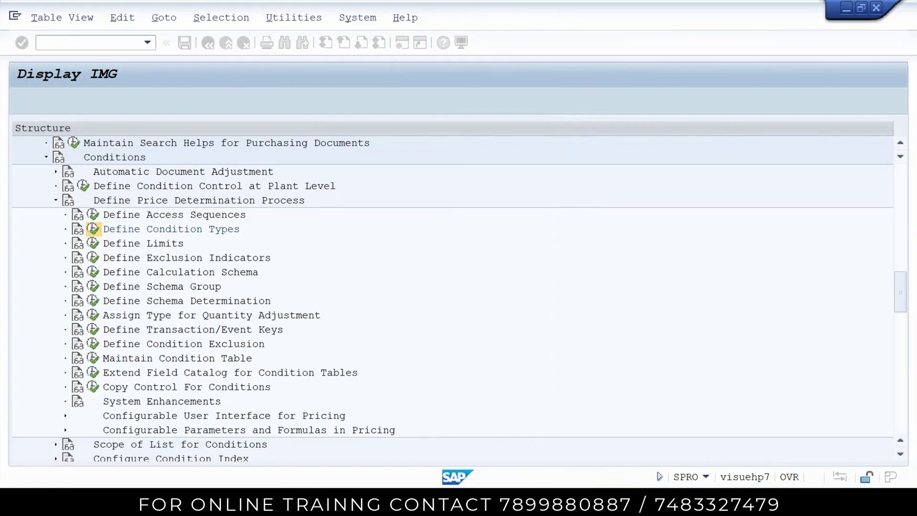
Step: Switch to the Word document, enter JI00 as the custom condition type for PB00, and set the four custom cells to font size 14
{"action": "key", "text": "alt+Tab"}
{"action": "left_click", "coordinate": [458, 239]}
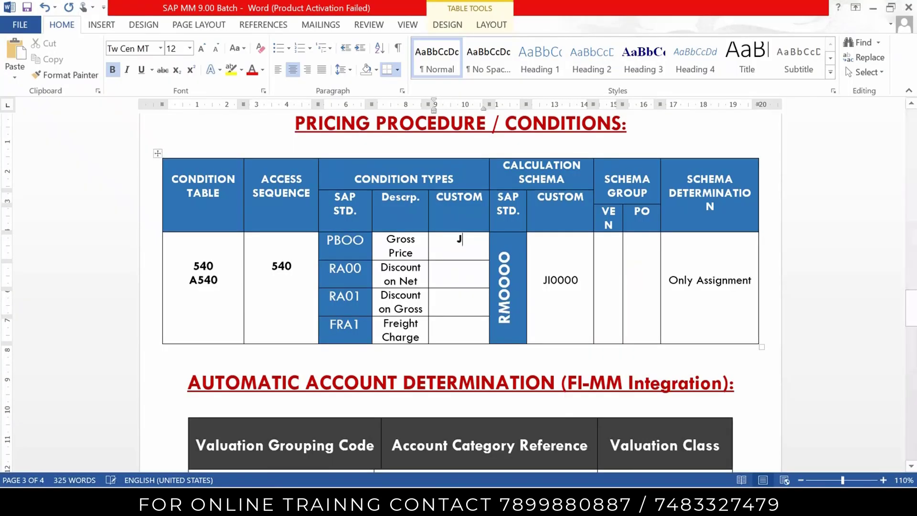
{"action": "type", "text": "JI00"}
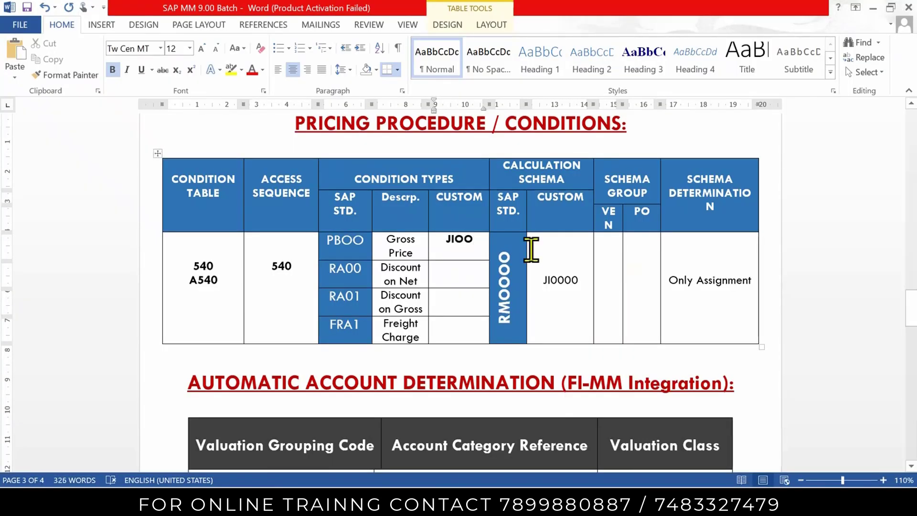
{"action": "left_click_drag", "start_coordinate": [441, 244], "coordinate": [461, 324]}
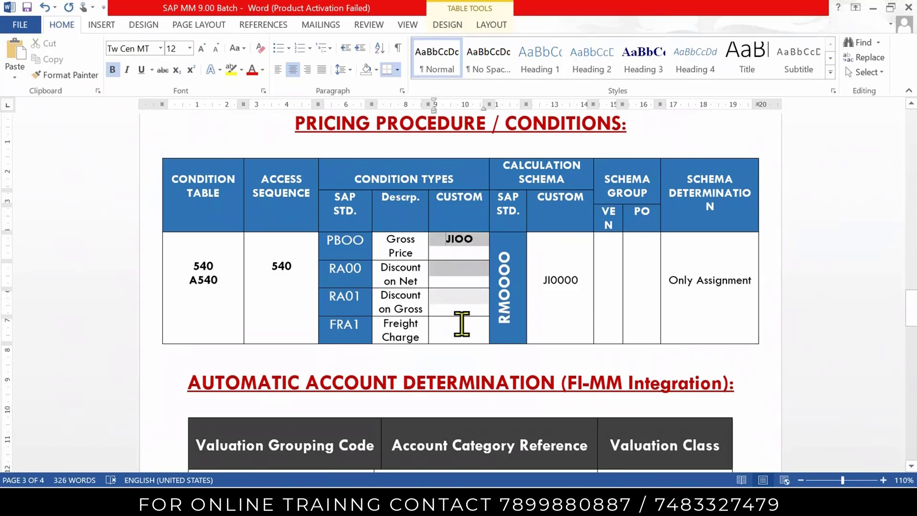
{"action": "left_click", "coordinate": [201, 48]}
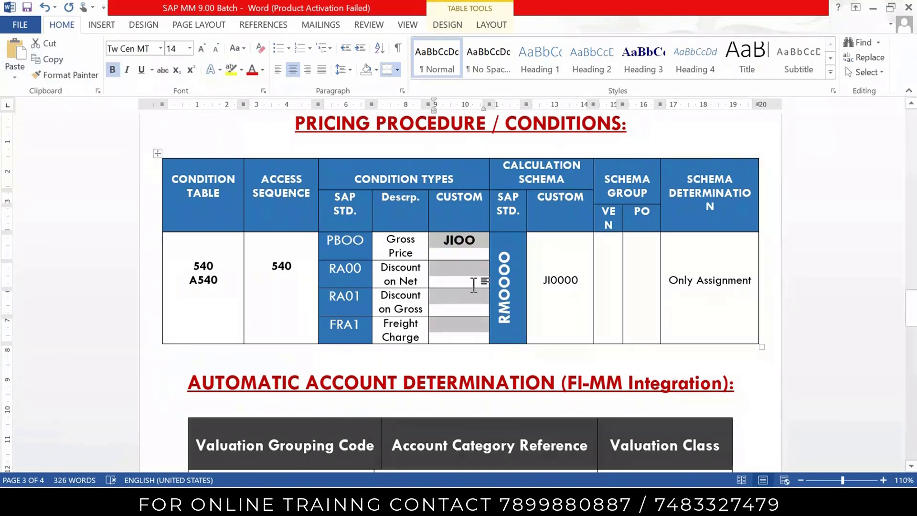
{"action": "left_click", "coordinate": [473, 285]}
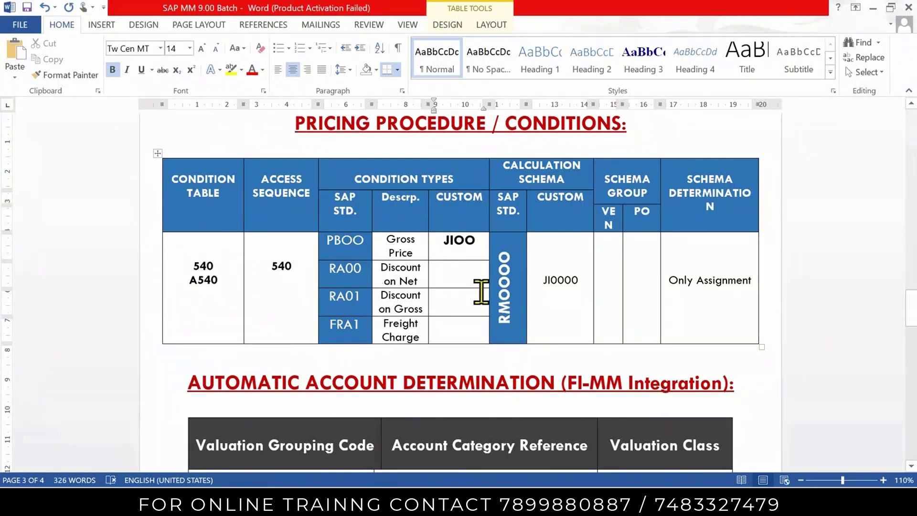
Step: Enter a dash as the custom condition type for RA00 in the pricing table and switch to SAP
{"action": "type", "text": "-"}
{"action": "left_click", "coordinate": [481, 291]}
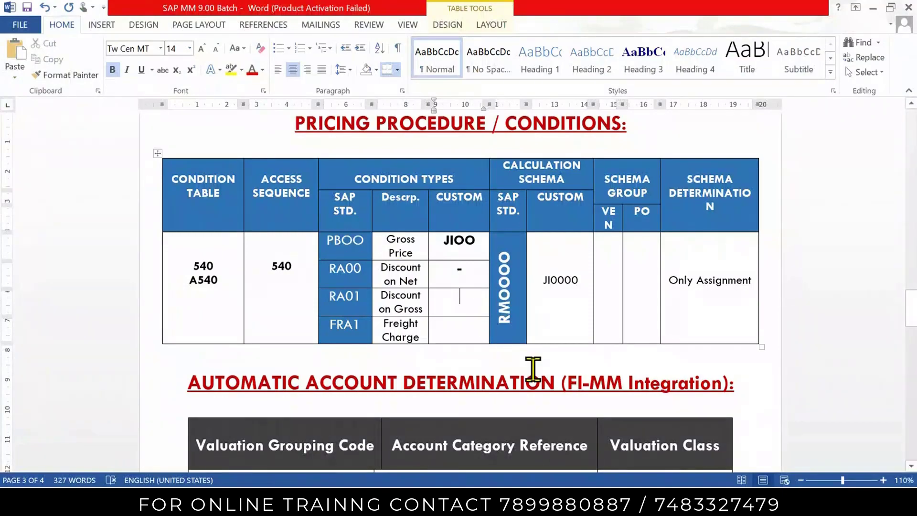
{"action": "key", "text": "alt"}
{"action": "key", "text": "alt+Tab"}
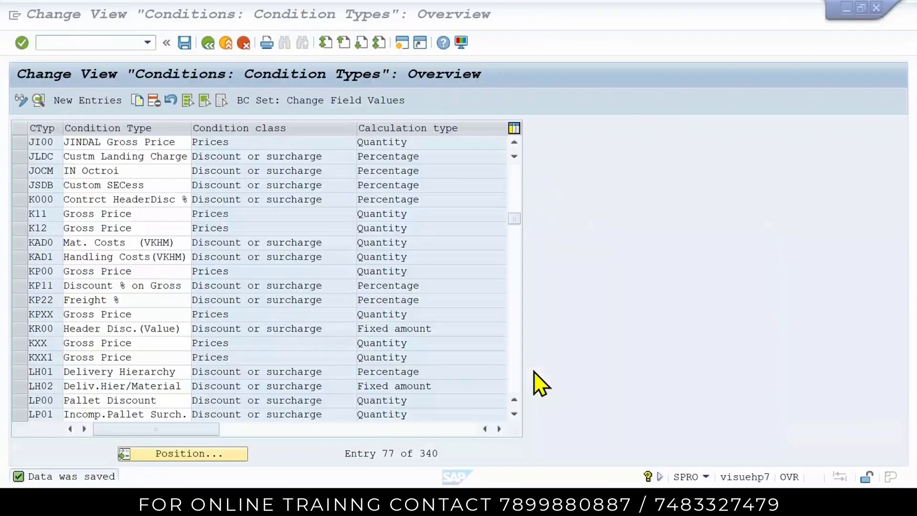
Step: Position the condition type list at RA01
{"action": "left_click", "coordinate": [183, 454]}
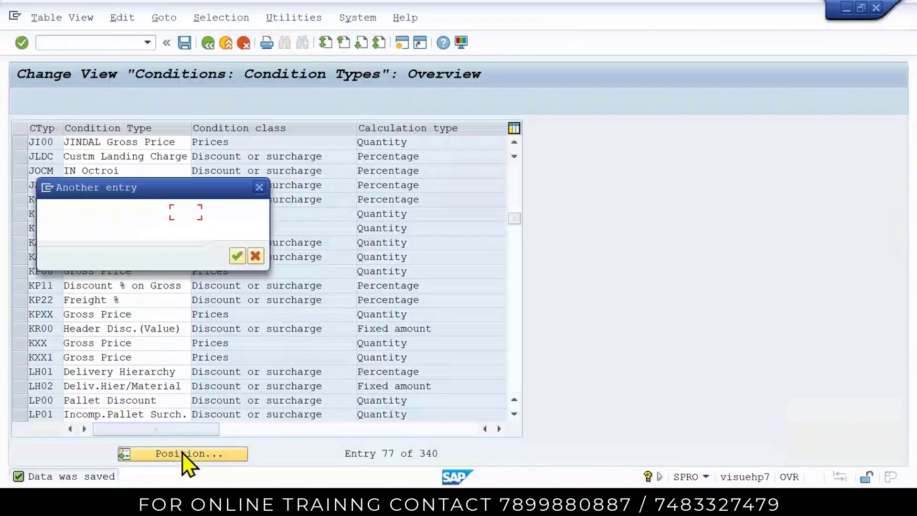
{"action": "key", "text": "alt+Tab"}
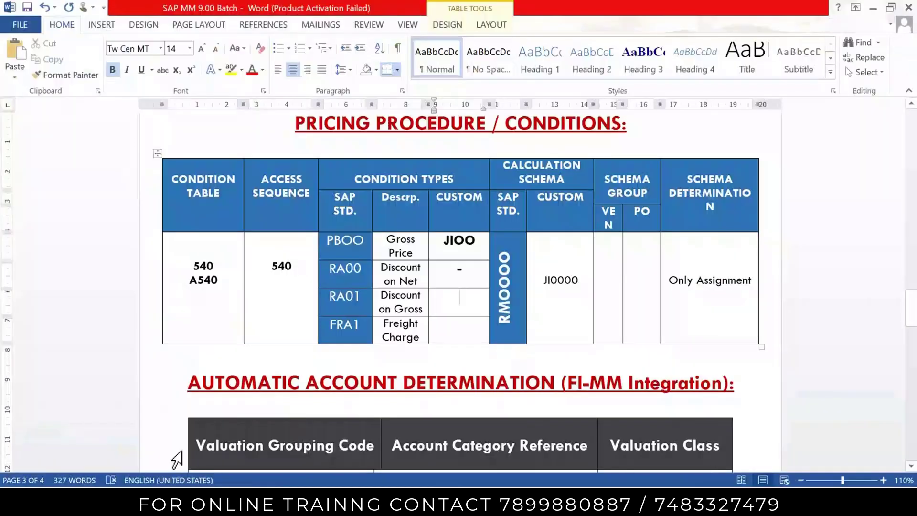
{"action": "key", "text": "alt"}
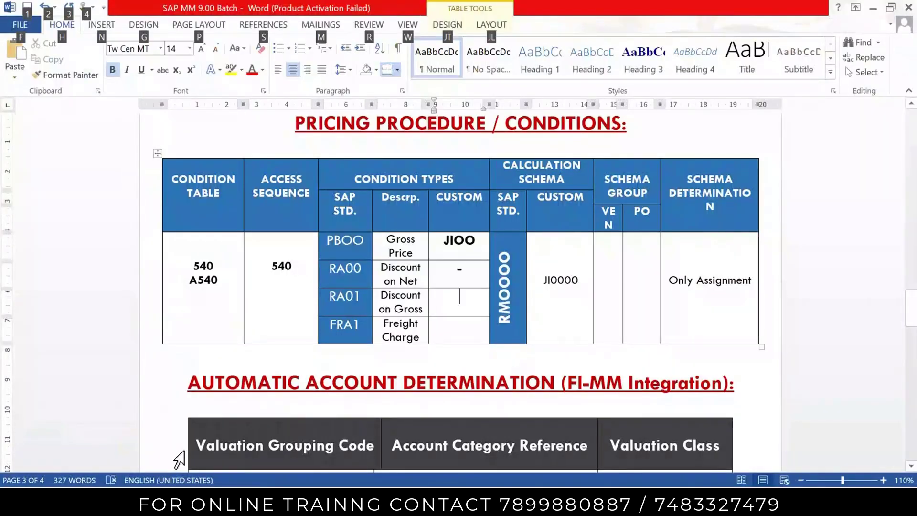
{"action": "key", "text": "alt+Tab"}
{"action": "type", "text": "R"}
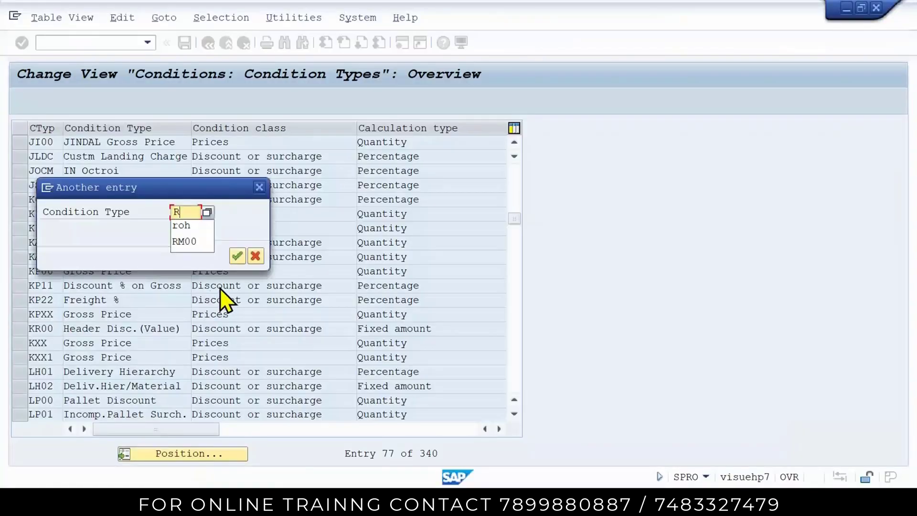
{"action": "type", "text": "A01"}
{"action": "key", "text": "Return"}
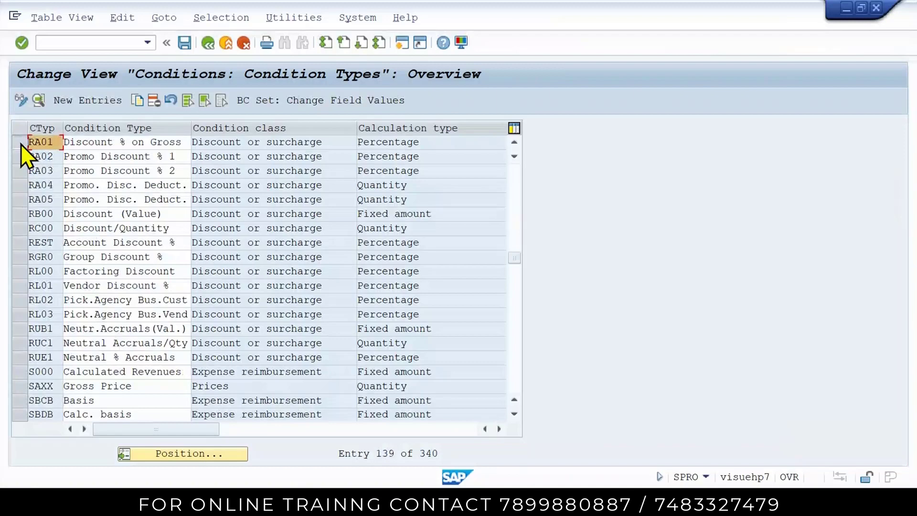
Step: Copy condition type RA01 as JI01 with the description JINDAL DISC ON GROSS
{"action": "left_click", "coordinate": [21, 145]}
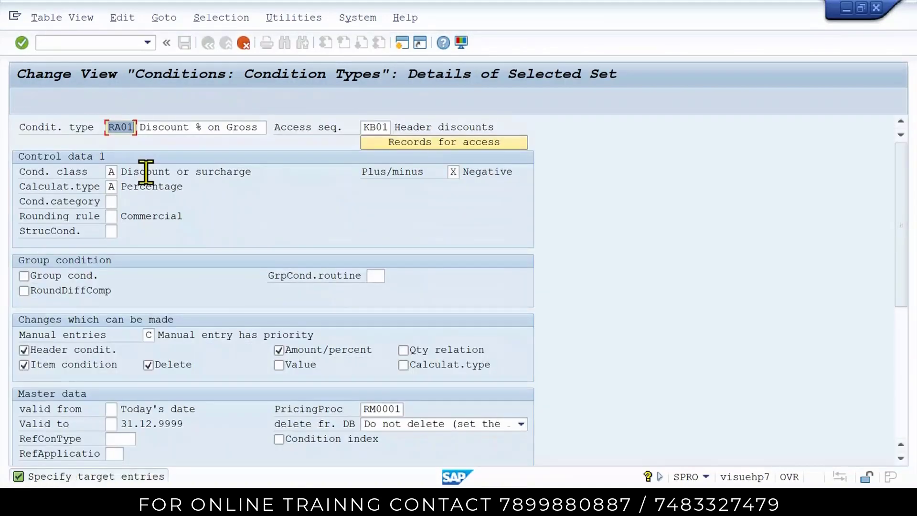
{"action": "type", "text": "JI01"}
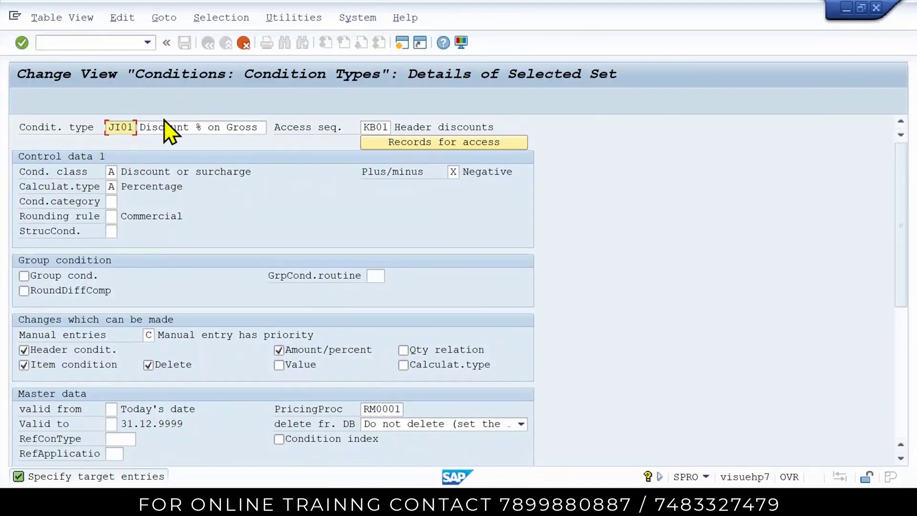
{"action": "left_click", "coordinate": [139, 126]}
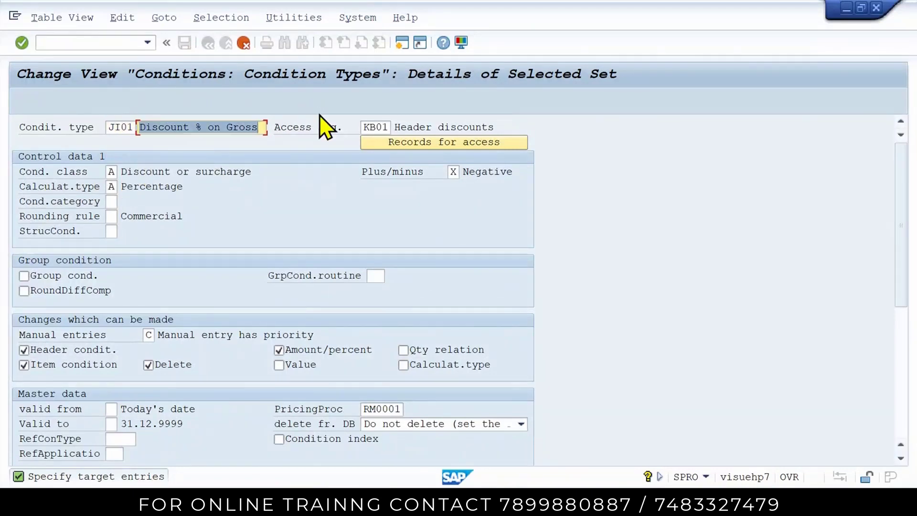
{"action": "type", "text": "JINDA"}
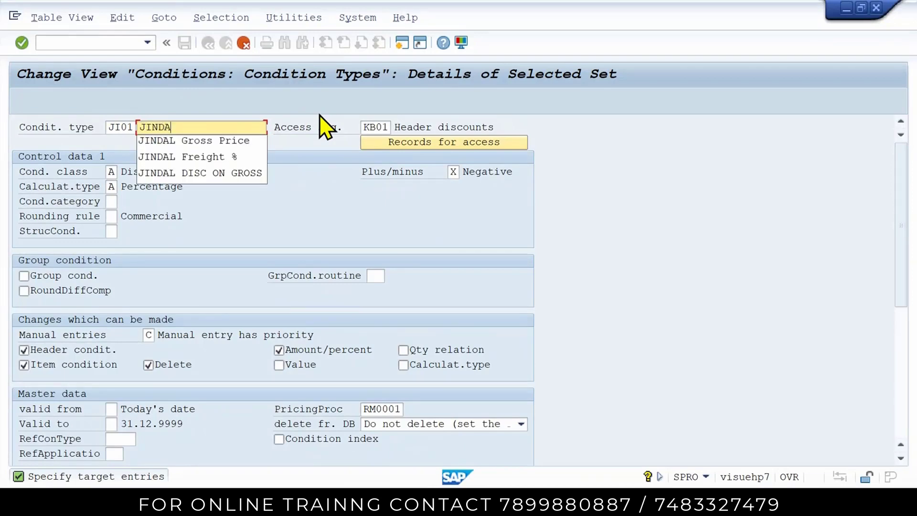
{"action": "type", "text": "L DIC"}
{"action": "key", "text": "BackSpace"}
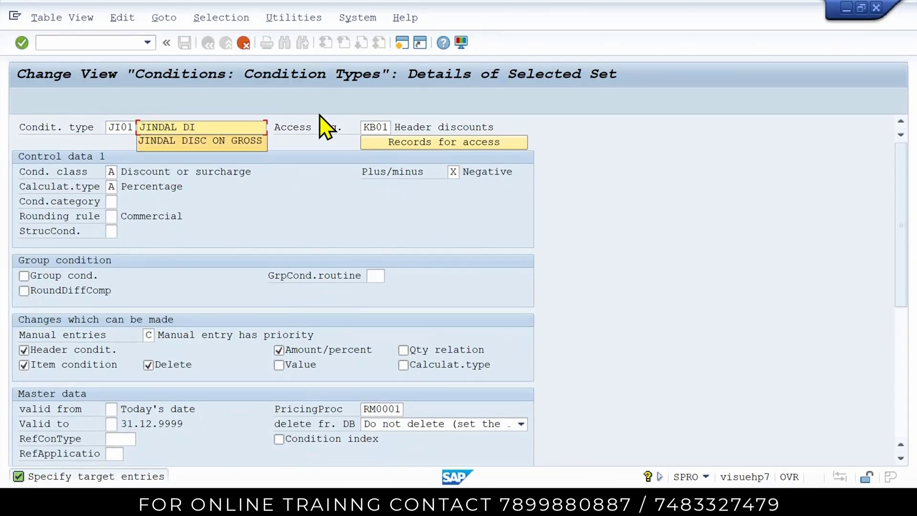
{"action": "key", "text": "Down"}
{"action": "key", "text": "Return"}
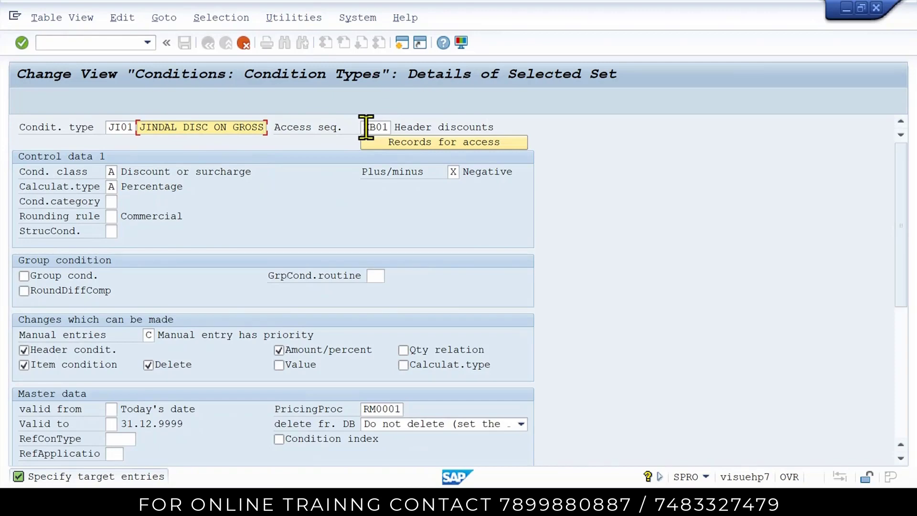
Step: Assign access sequence A540 to condition type JI01, confirm the copy and save it
{"action": "left_click_drag", "start_coordinate": [366, 127], "coordinate": [390, 127]}
{"action": "type", "text": "A540"}
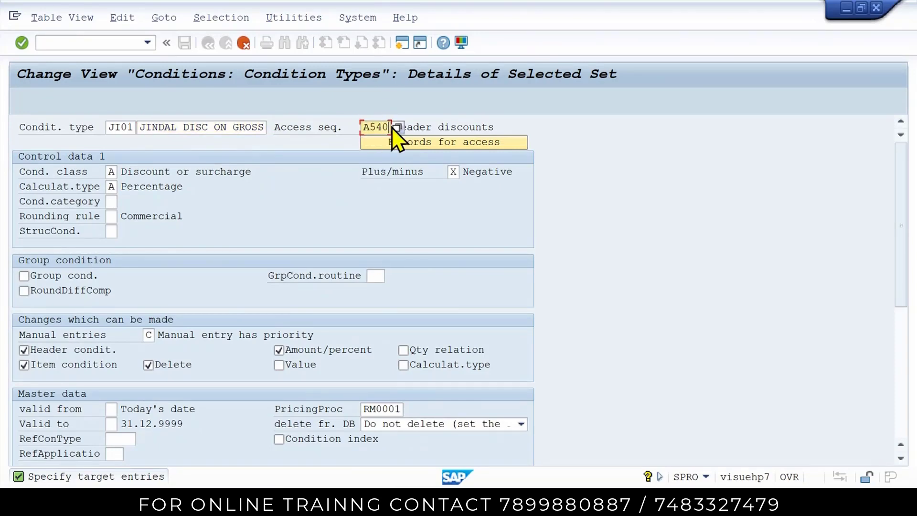
{"action": "key", "text": "Return"}
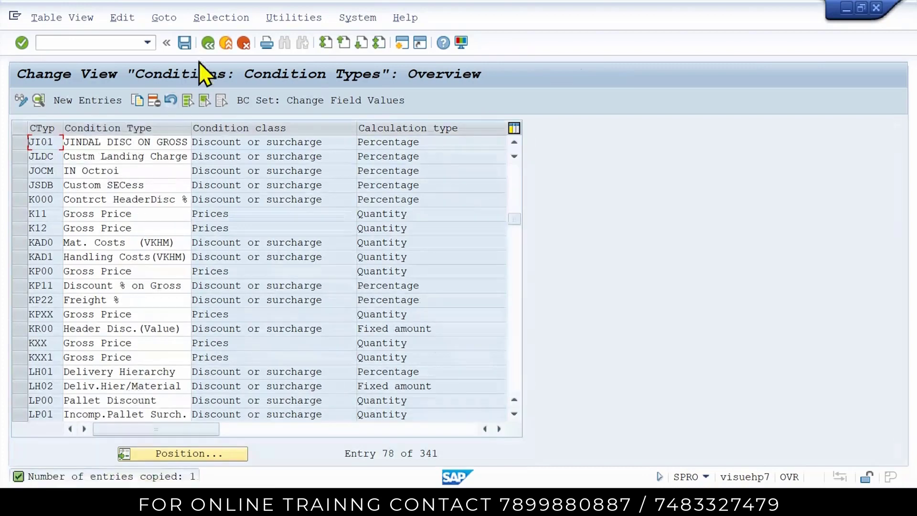
{"action": "left_click", "coordinate": [188, 45]}
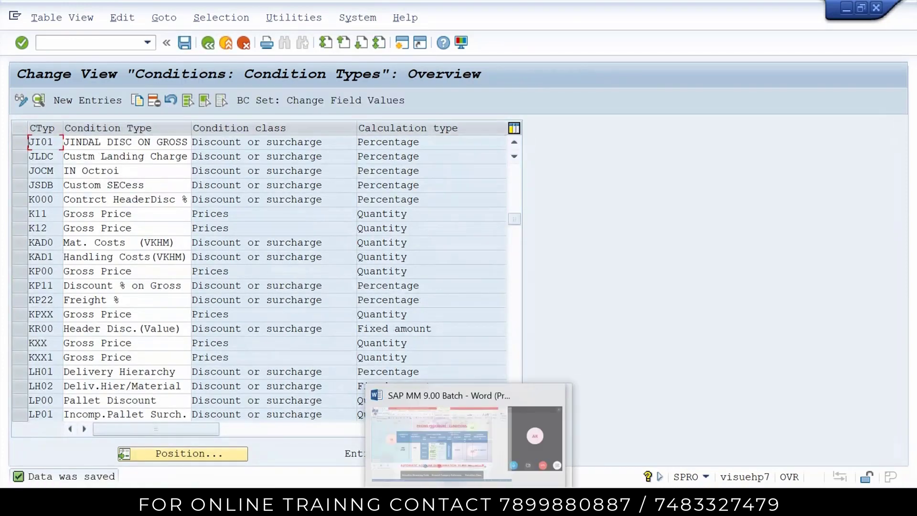
Step: Switch to the Word document and enter JI01 as the custom condition type for RA01
{"action": "left_click", "coordinate": [467, 502]}
{"action": "left_click", "coordinate": [471, 301]}
{"action": "type", "text": "JI"}
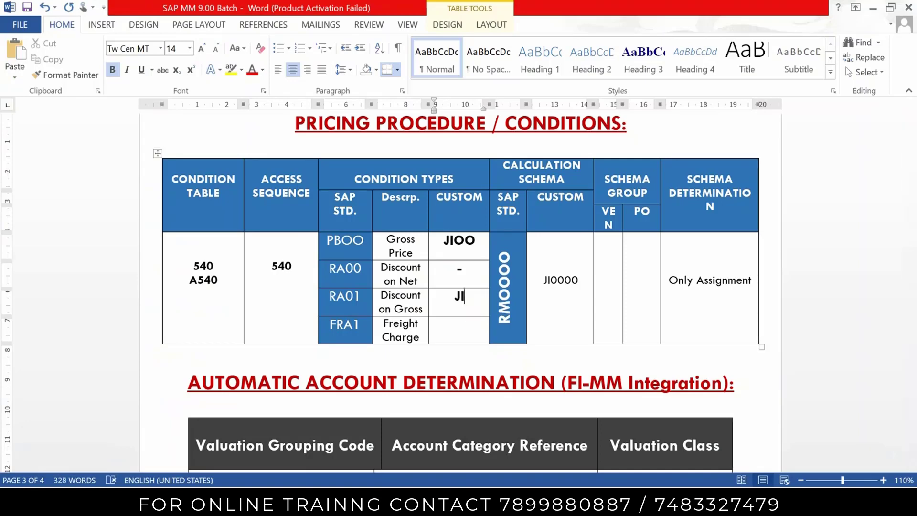
{"action": "type", "text": "01"}
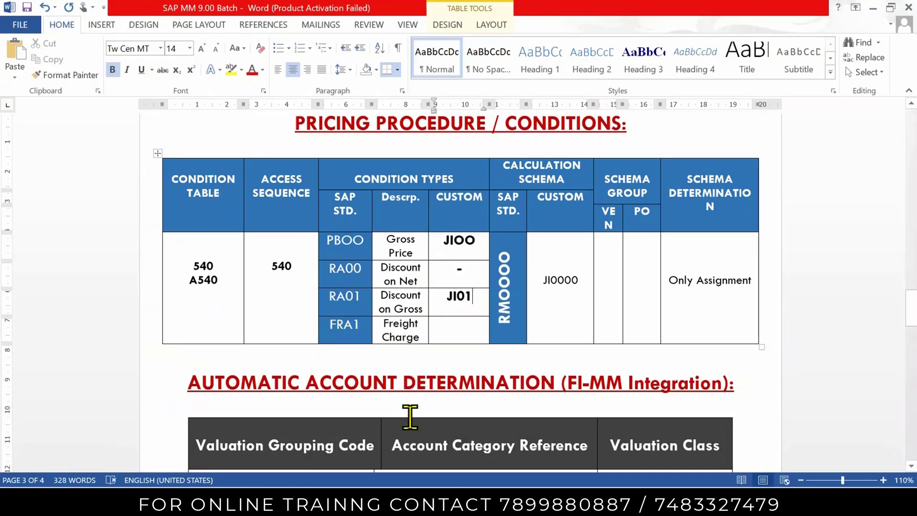
Step: Switch to SAP and position the condition type list at FRA1, checking the code against the Word table
{"action": "key", "text": "alt+Tab"}
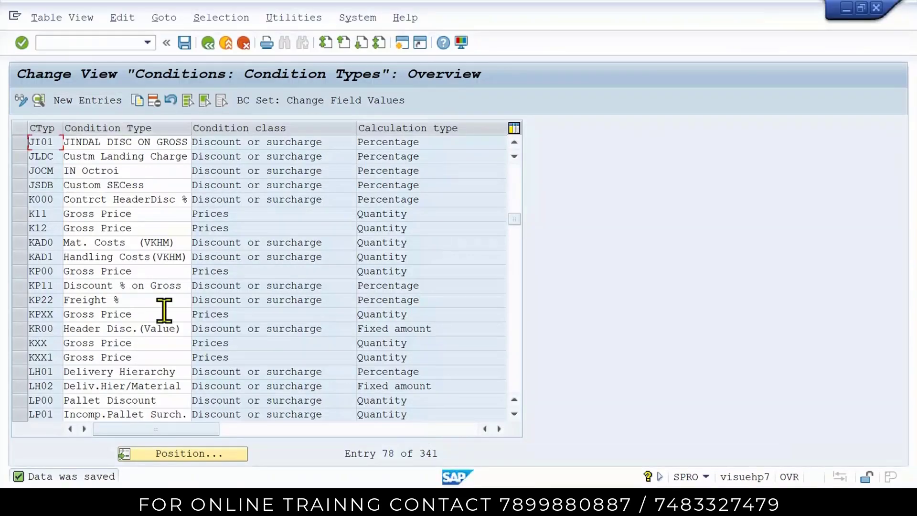
{"action": "left_click", "coordinate": [198, 454]}
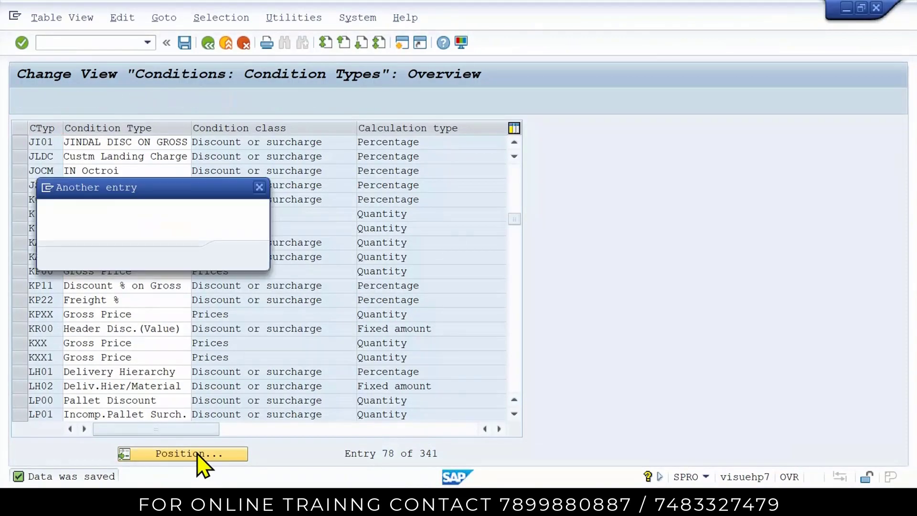
{"action": "key", "text": "alt+Tab"}
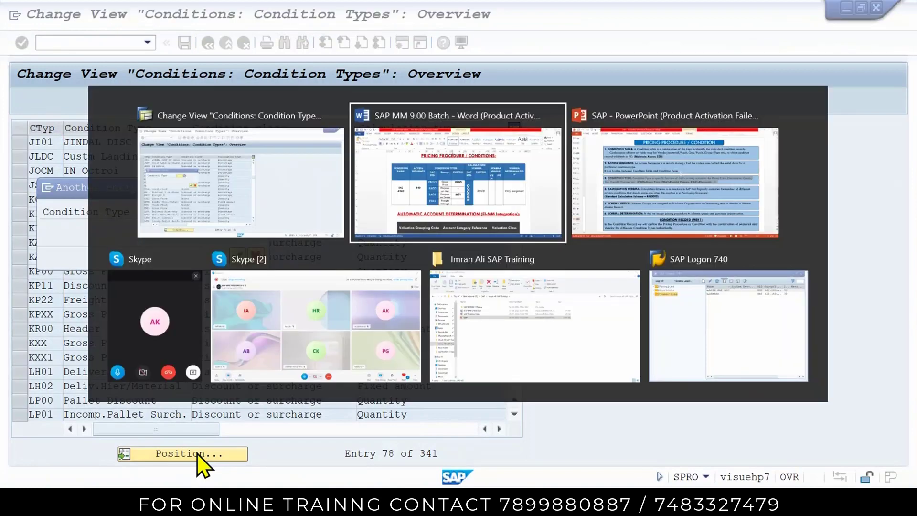
{"action": "key", "text": "Escape"}
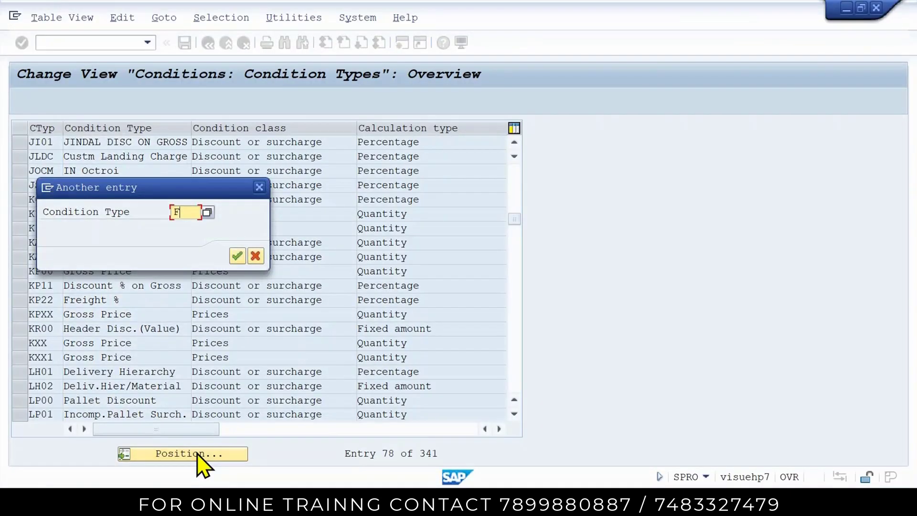
{"action": "key", "text": "Return"}
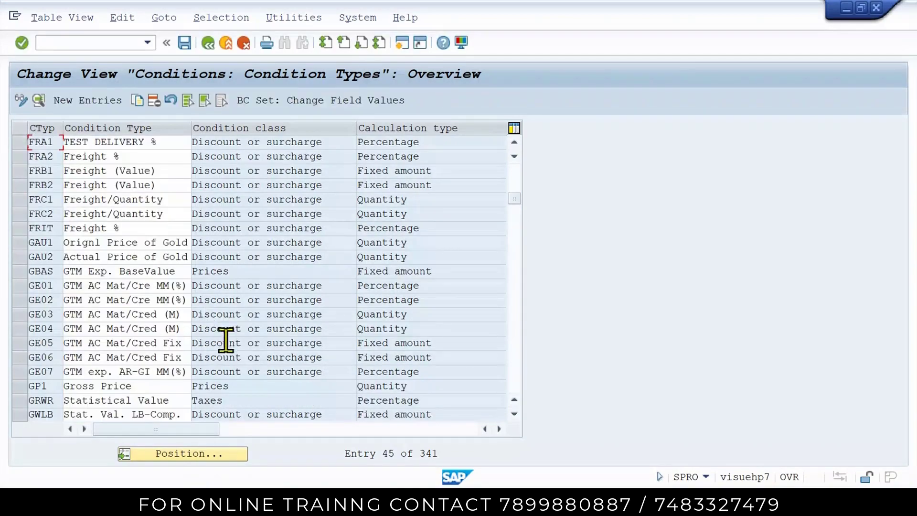
{"action": "key", "text": "alt+Tab"}
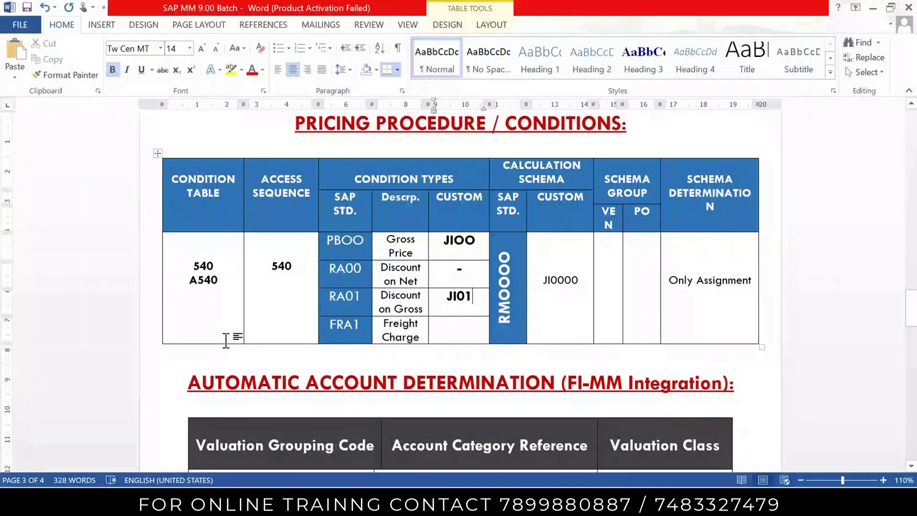
{"action": "key", "text": "alt+Tab"}
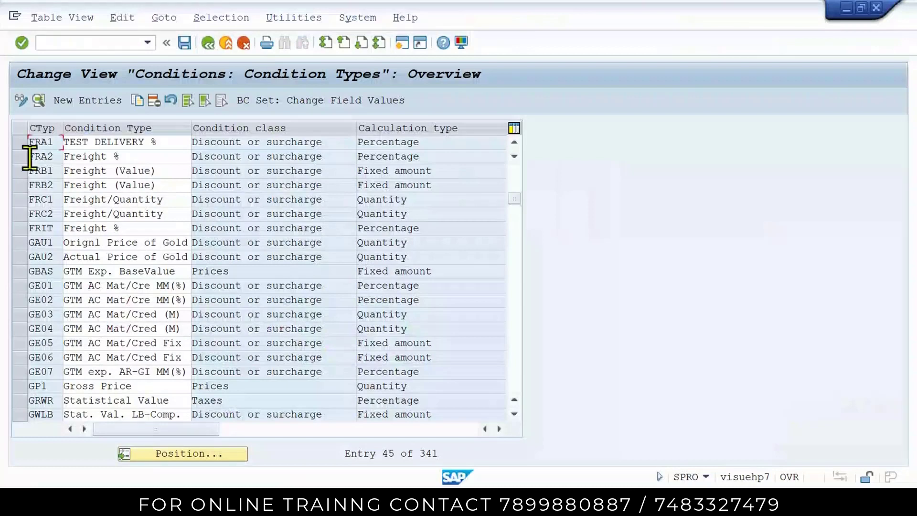
Step: Change the description of condition type FRA1 to FRIEGHT and save the change
{"action": "double_click", "coordinate": [160, 144]}
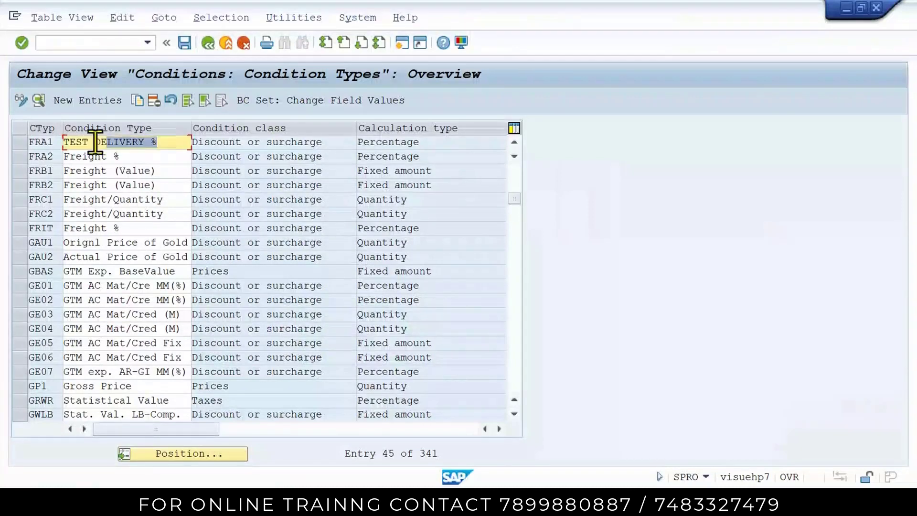
{"action": "left_click", "coordinate": [18, 143]}
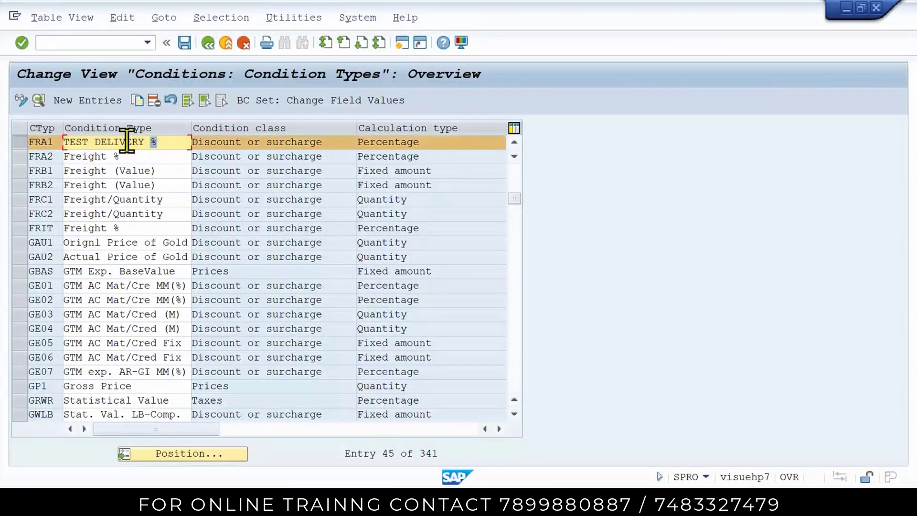
{"action": "type", "text": "FRIEGHT"}
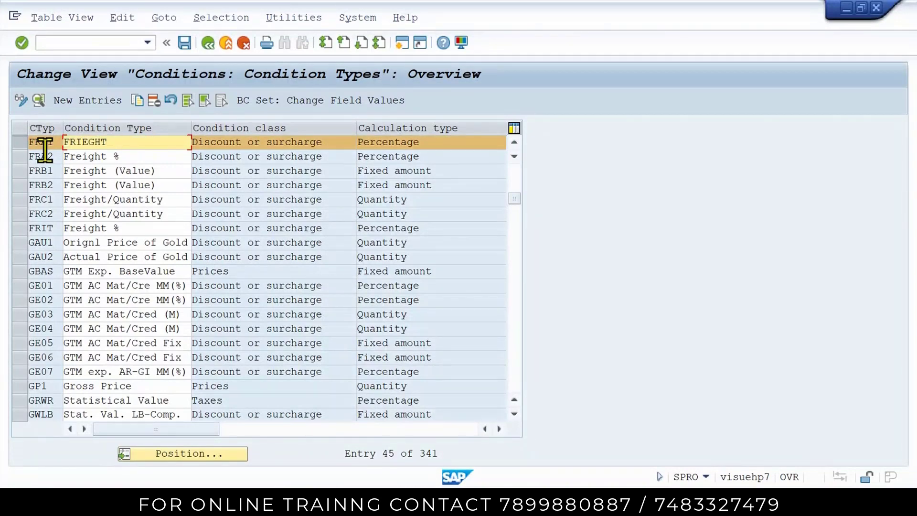
{"action": "key", "text": "Return"}
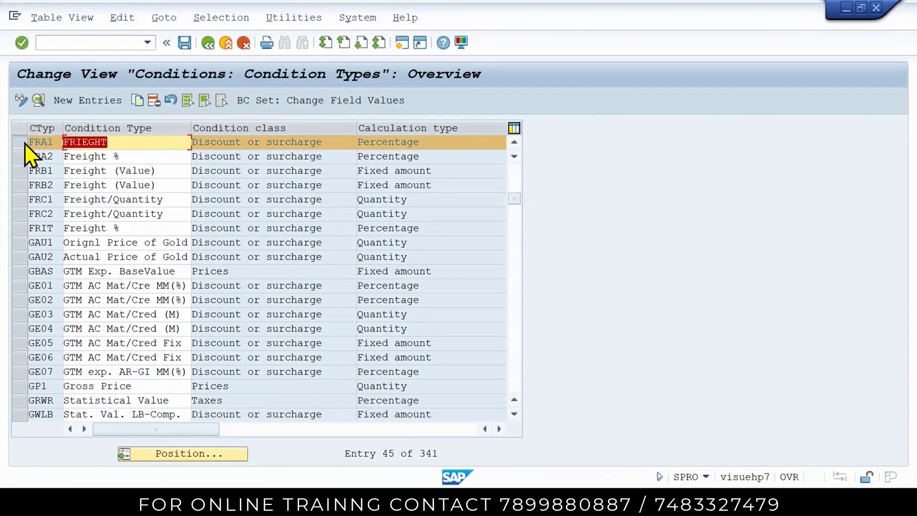
{"action": "left_click", "coordinate": [185, 43]}
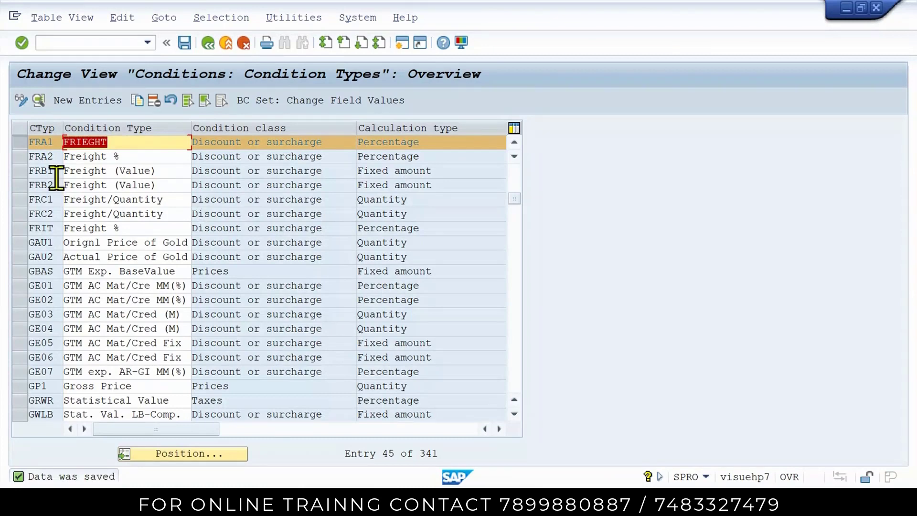
Step: Copy condition type FRA1 as JIA1 with the description JINDAL Freight %
{"action": "left_click", "coordinate": [19, 143]}
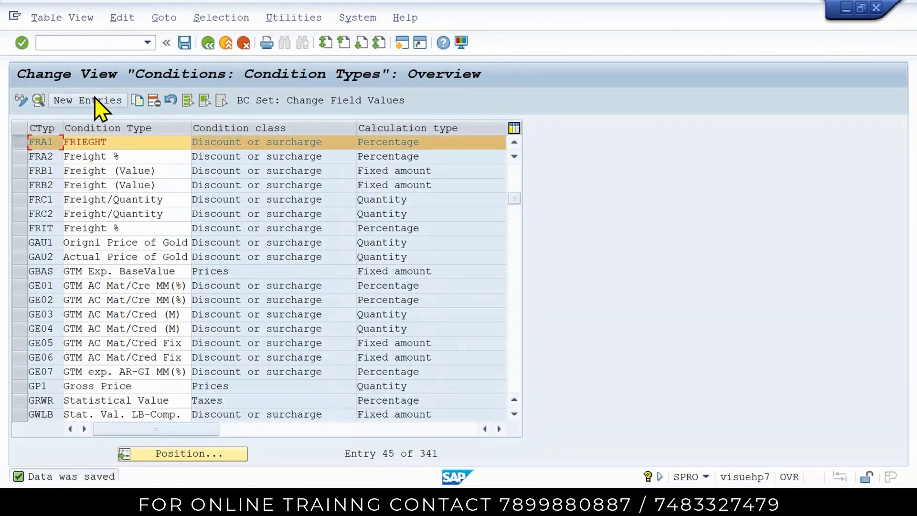
{"action": "left_click", "coordinate": [134, 102]}
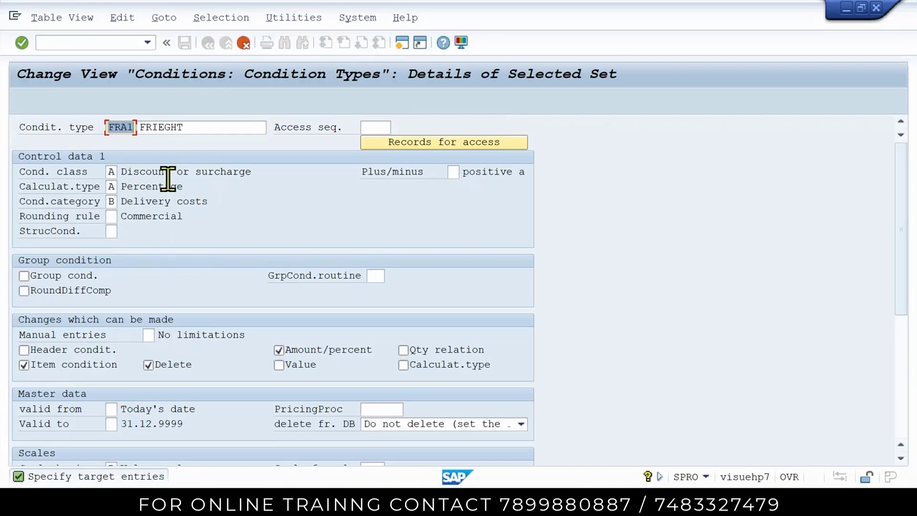
{"action": "type", "text": "JIA1"}
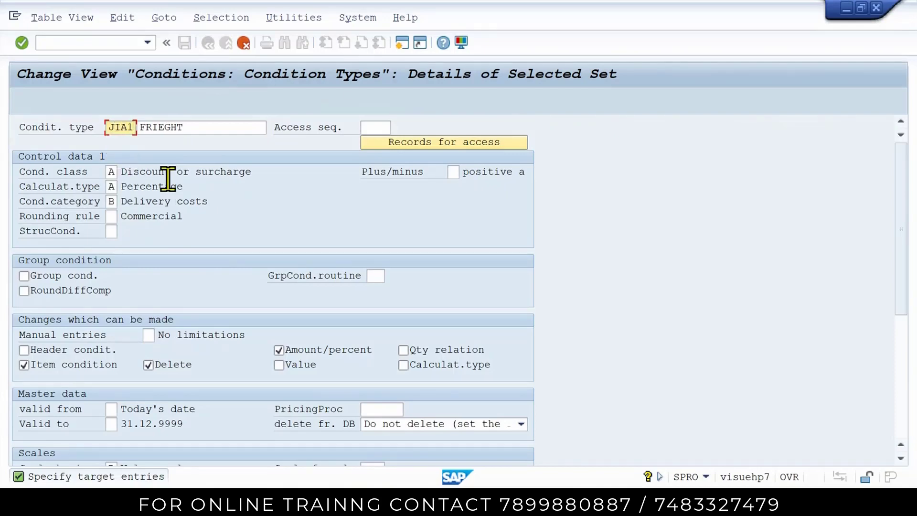
{"action": "double_click", "coordinate": [186, 127]}
{"action": "key", "text": "BackSpace"}
{"action": "type", "text": "JINDAL"}
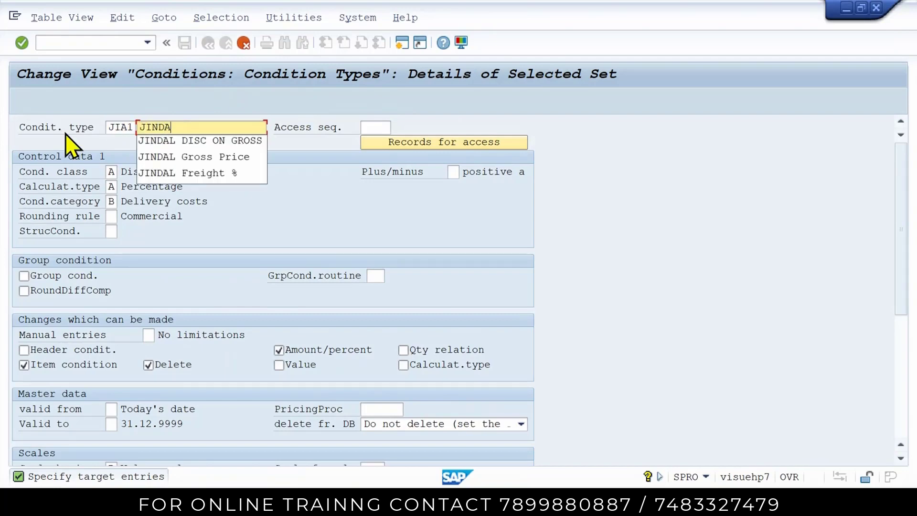
{"action": "key", "text": "Down"}
{"action": "key", "text": "Down"}
{"action": "key", "text": "Down"}
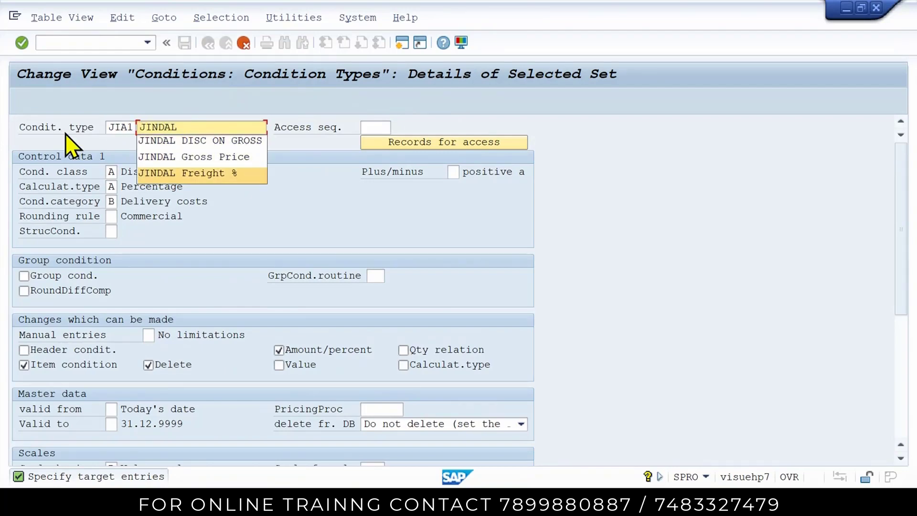
{"action": "key", "text": "Return"}
Step: Assign access sequence A540 to condition type JIA1, confirm the copy and save it
{"action": "left_click", "coordinate": [385, 128]}
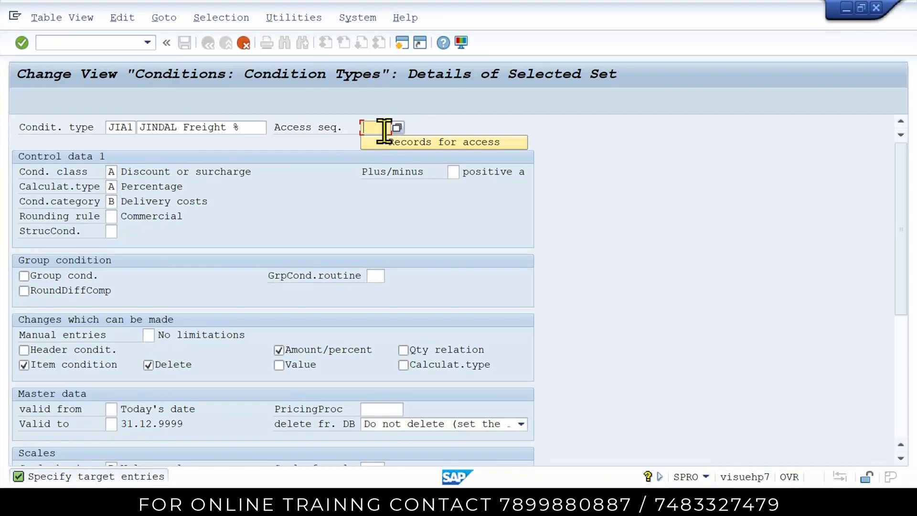
{"action": "type", "text": "A540"}
{"action": "key", "text": "Return"}
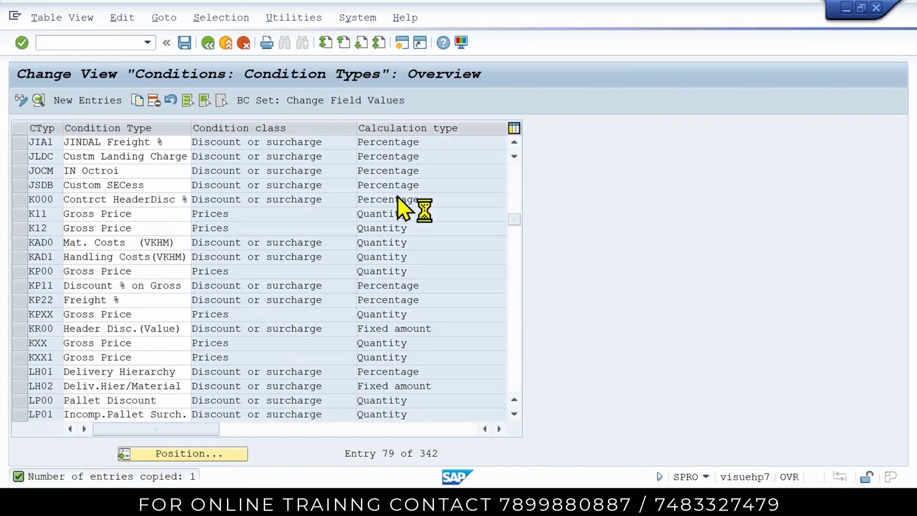
Step: Position the condition type list at JI and select the entries JI00, JI01 and JIA1
{"action": "left_click", "coordinate": [207, 457]}
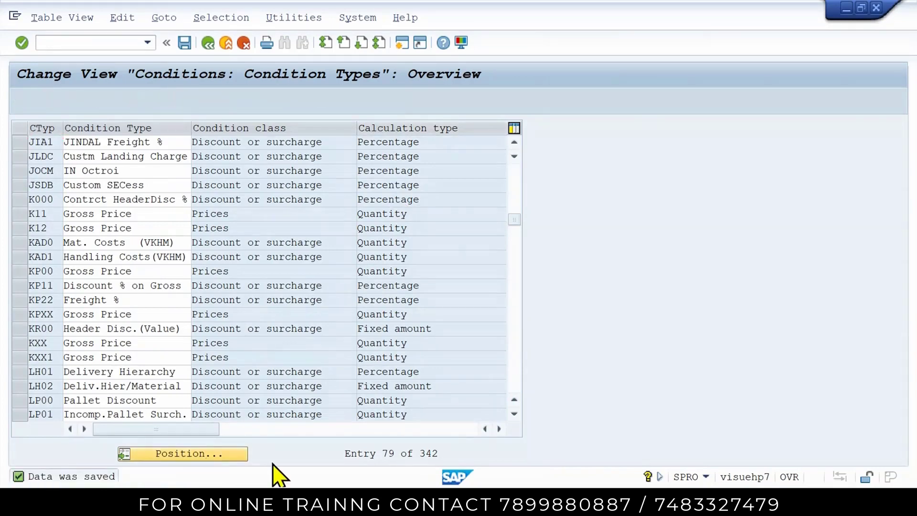
{"action": "type", "text": "JI"}
{"action": "key", "text": "Return"}
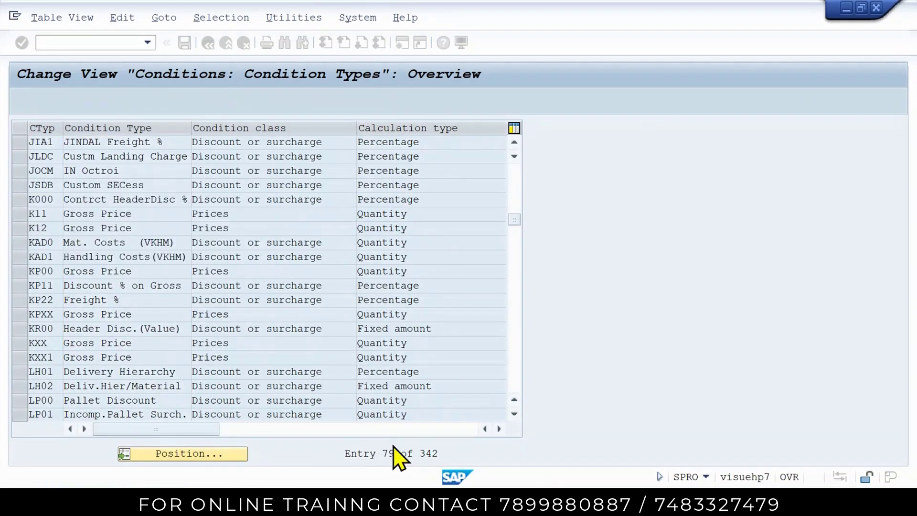
{"action": "left_click", "coordinate": [16, 142]}
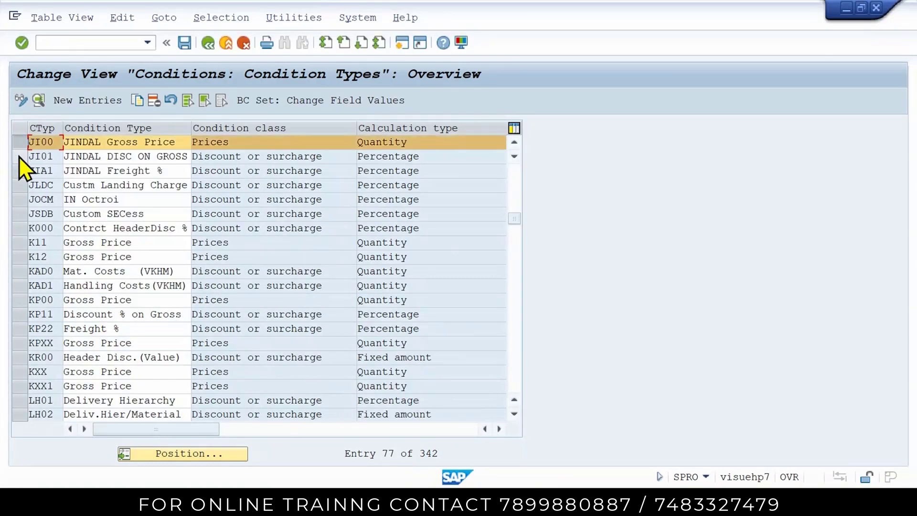
{"action": "left_click", "coordinate": [18, 156]}
{"action": "left_click", "coordinate": [18, 170]}
Step: Switch to the Word document and enter JIA1 as the custom condition type for FRA1
{"action": "mouse_move", "coordinate": [394, 502]}
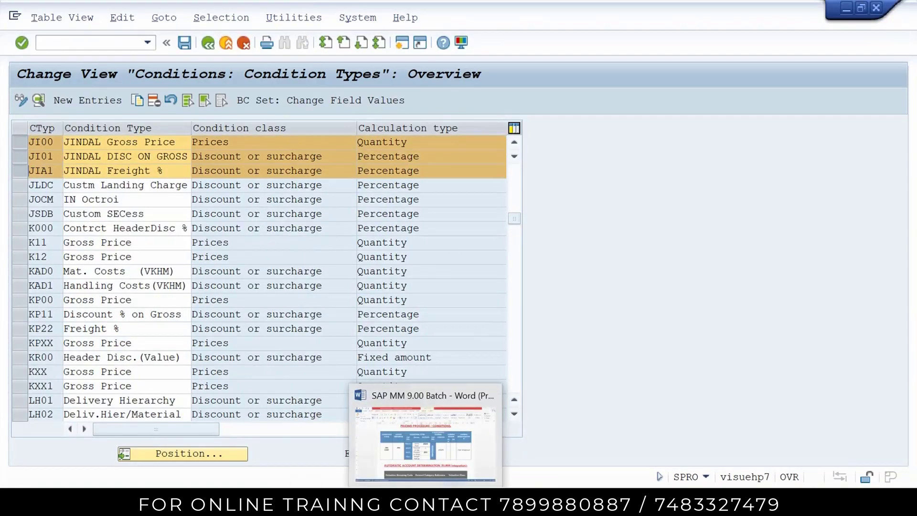
{"action": "left_click", "coordinate": [393, 444]}
{"action": "left_click", "coordinate": [461, 328]}
{"action": "type", "text": "JIA1"}
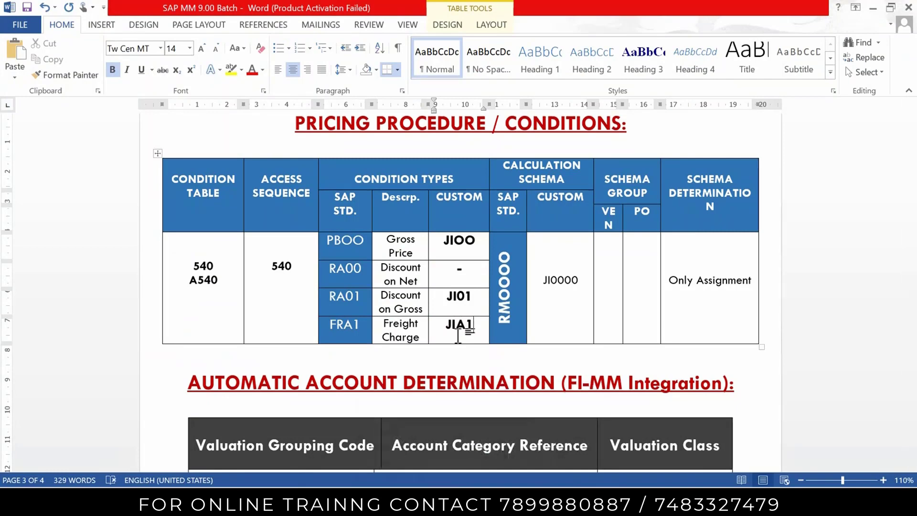
Step: Switch back to SAP, save the condition types and leave their overview
{"action": "key", "text": "alt+Tab"}
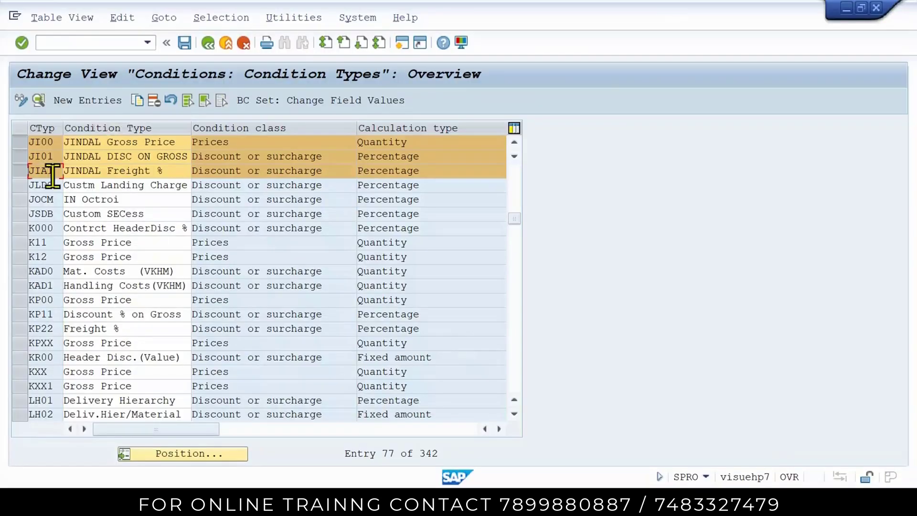
{"action": "left_click", "coordinate": [184, 43]}
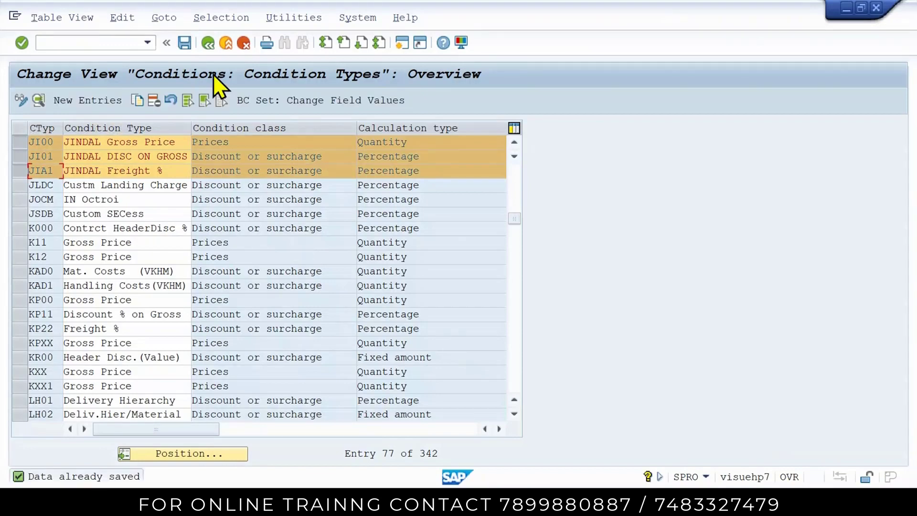
{"action": "left_click", "coordinate": [231, 44]}
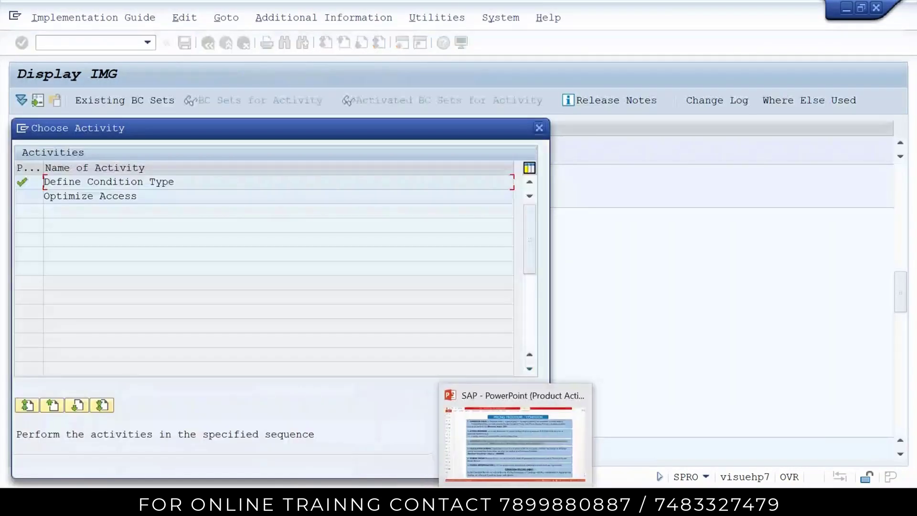
Step: Switch to the PowerPoint slide and highlight the calculation schema definition to review the standard schema RM0000
{"action": "left_click", "coordinate": [511, 434]}
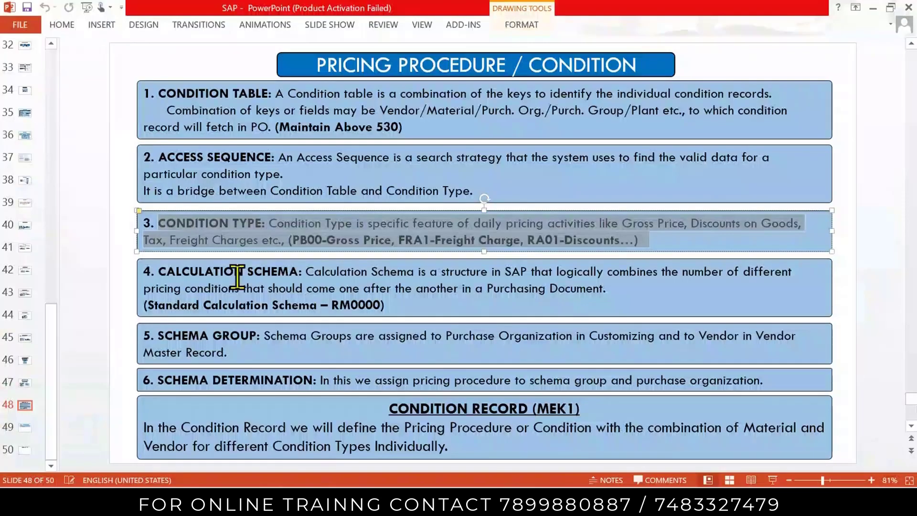
{"action": "left_click_drag", "start_coordinate": [158, 272], "coordinate": [386, 305]}
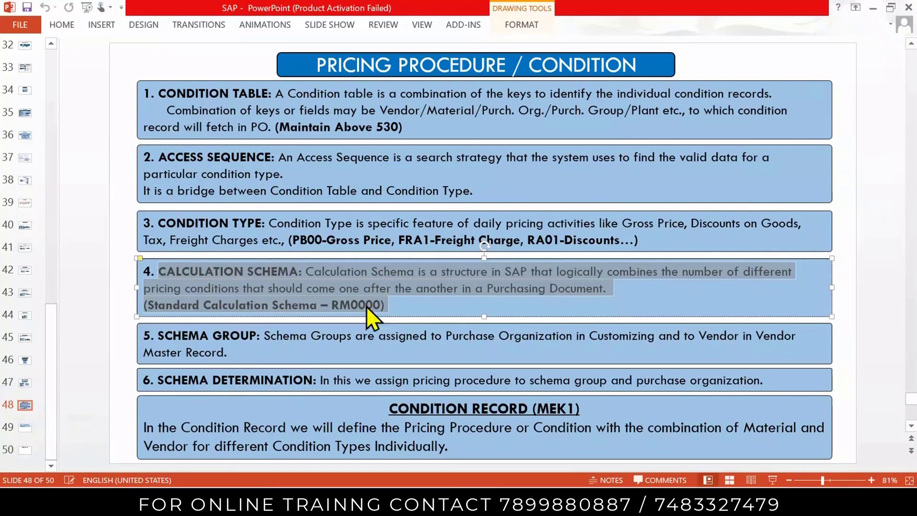
{"action": "left_click", "coordinate": [366, 306]}
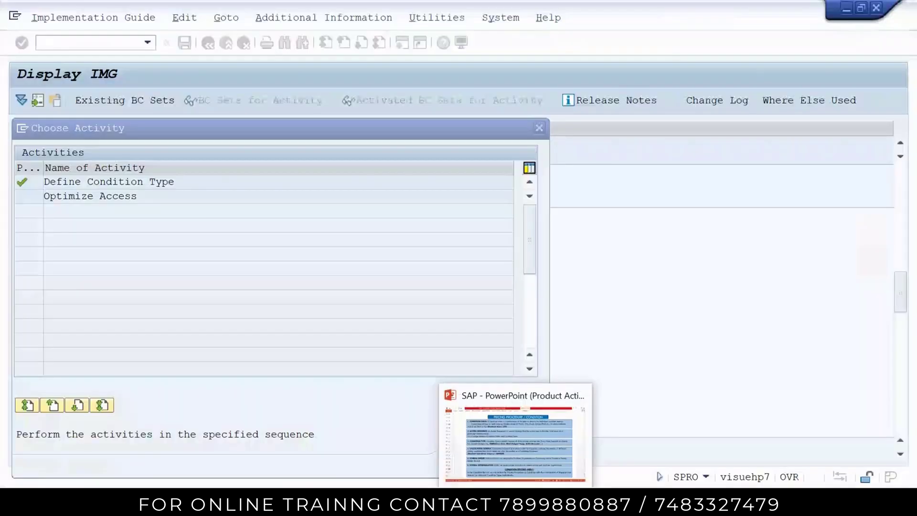
Step: In SAP, close the activity selection, open Define Calculation Schema and position the schema list at RM0000
{"action": "left_click", "coordinate": [540, 128]}
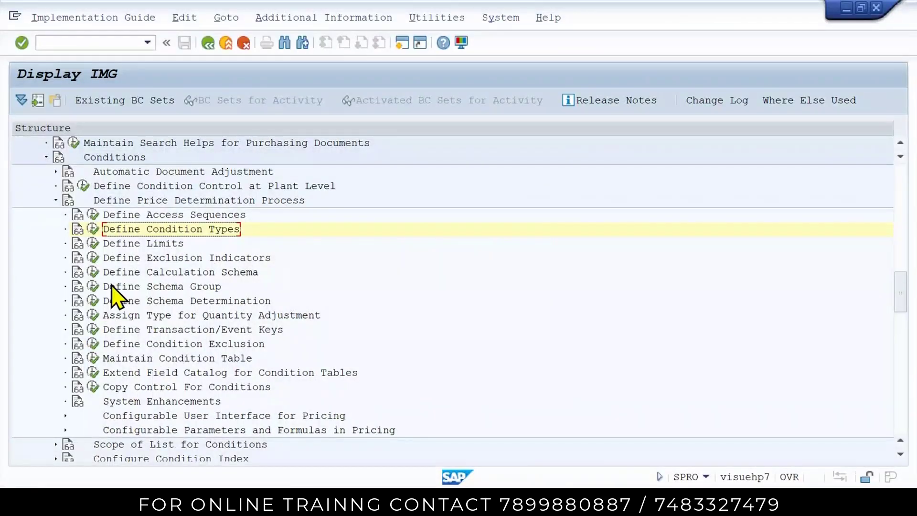
{"action": "left_click", "coordinate": [93, 272]}
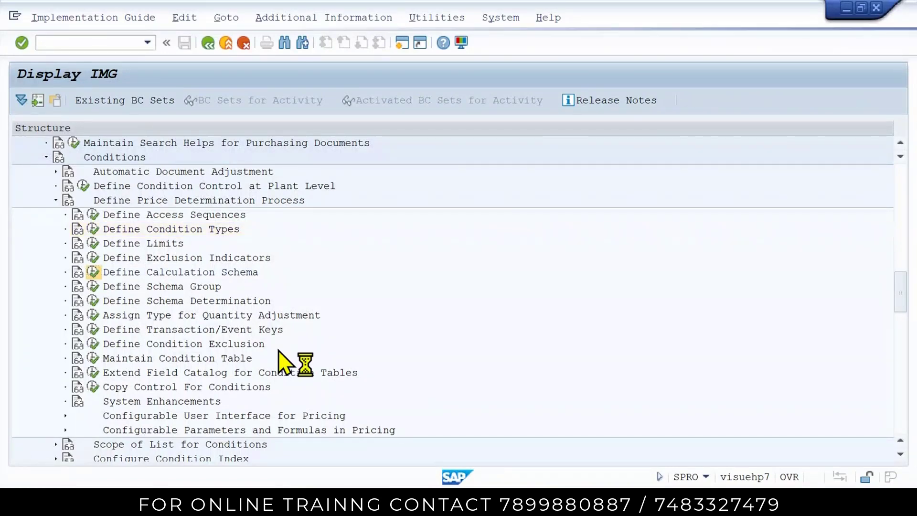
{"action": "left_click", "coordinate": [356, 458]}
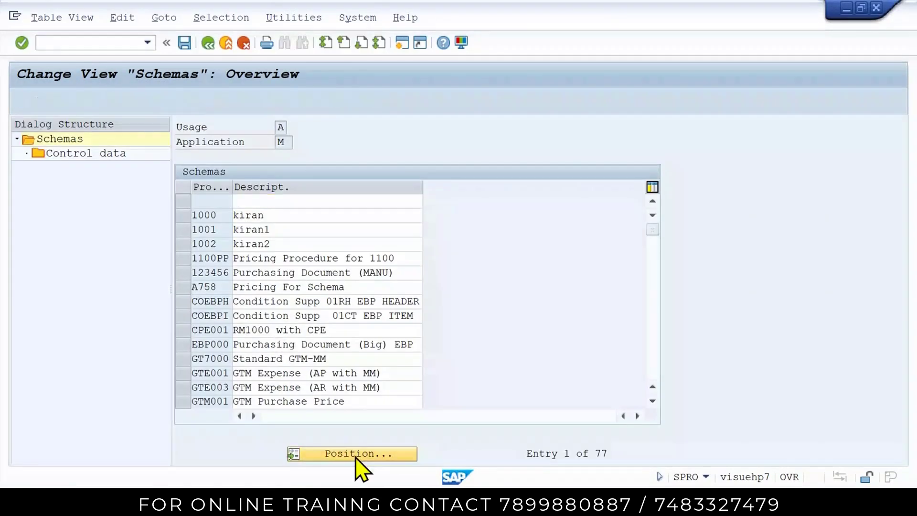
{"action": "type", "text": "RM0000"}
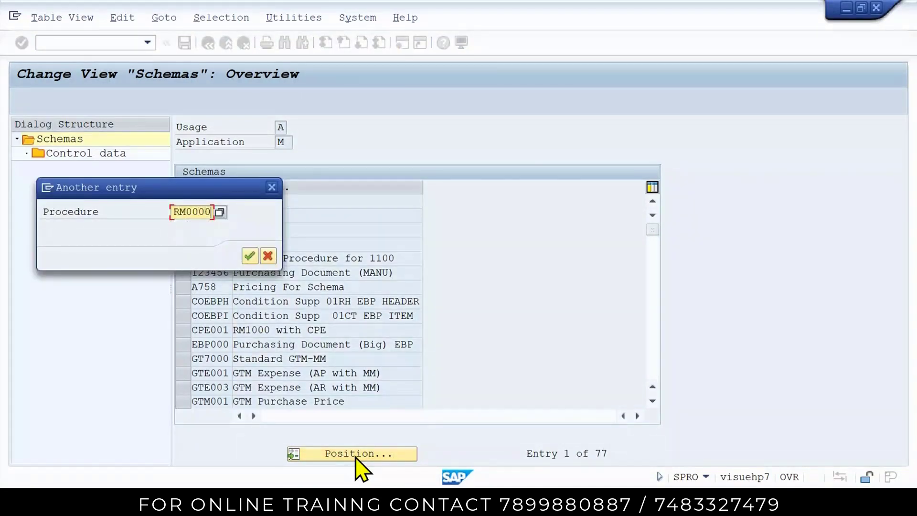
{"action": "key", "text": "Return"}
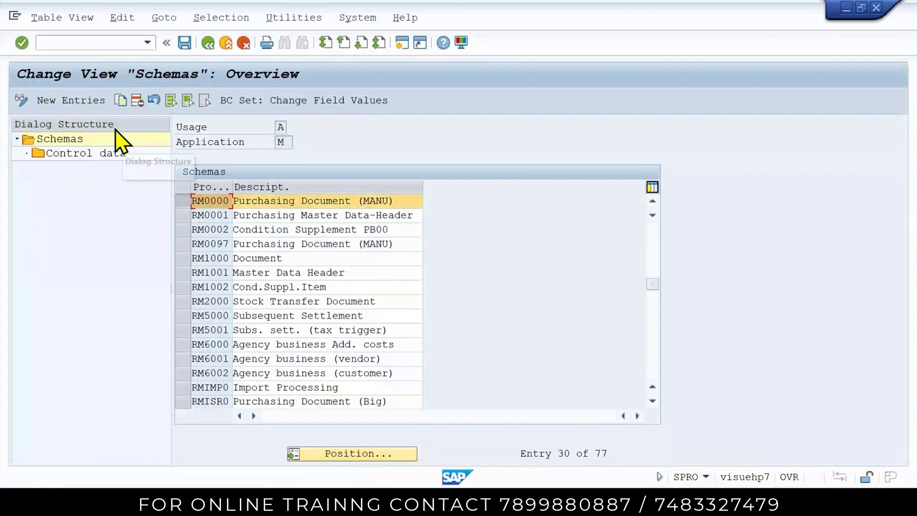
Step: Open the control data of schema RM0000 and examine its condition type sequence, starting with gross price PB00, checking the PowerPoint slide
{"action": "double_click", "coordinate": [78, 155]}
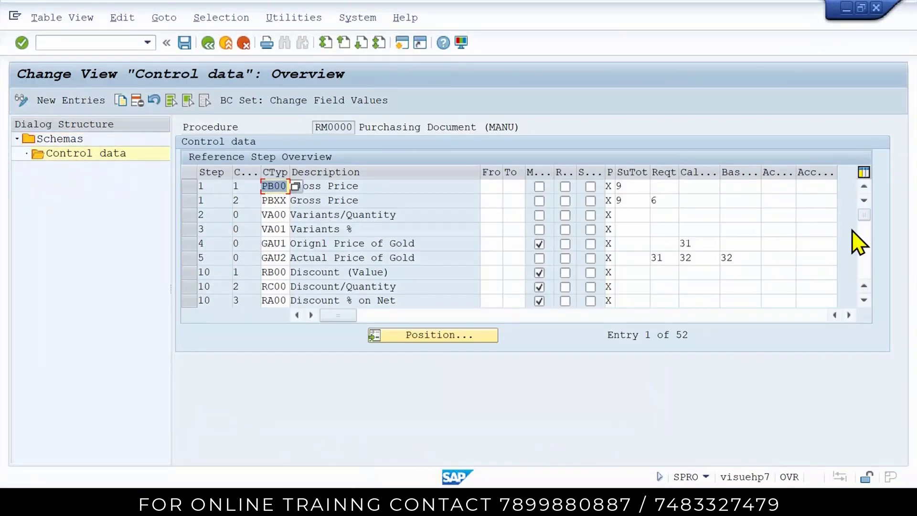
{"action": "left_click_drag", "start_coordinate": [863, 221], "coordinate": [854, 205]}
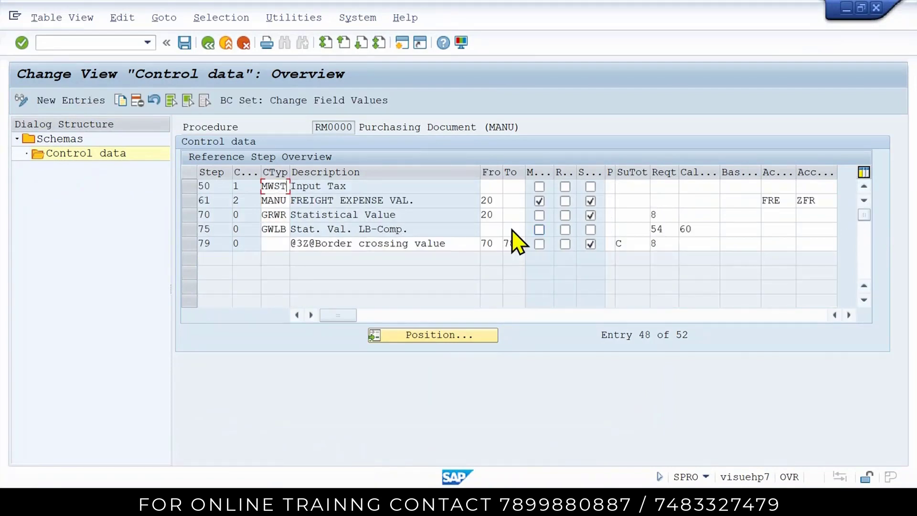
{"action": "left_click", "coordinate": [342, 188]}
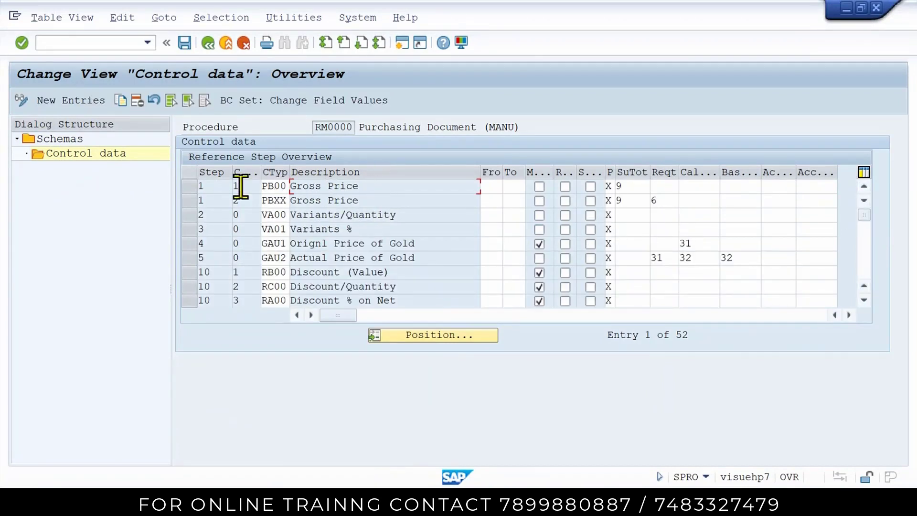
{"action": "left_click", "coordinate": [200, 186]}
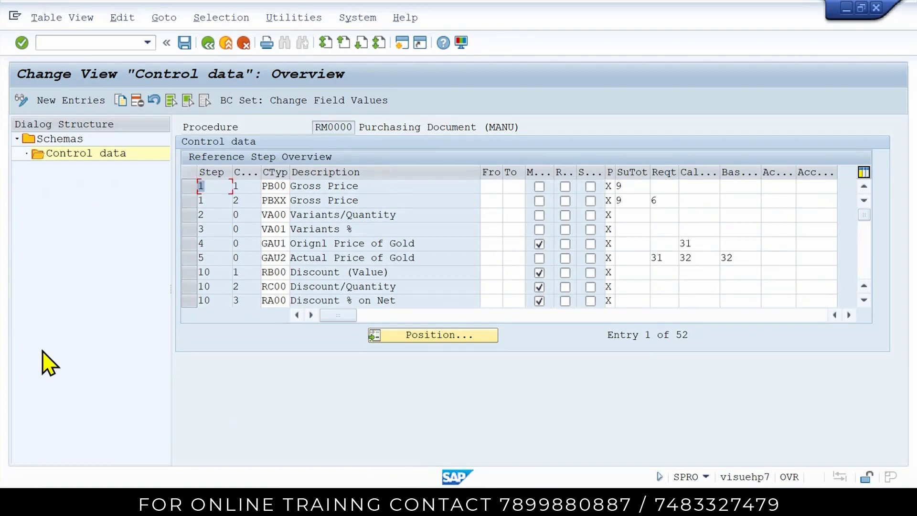
{"action": "left_click_drag", "start_coordinate": [371, 188], "coordinate": [264, 195]}
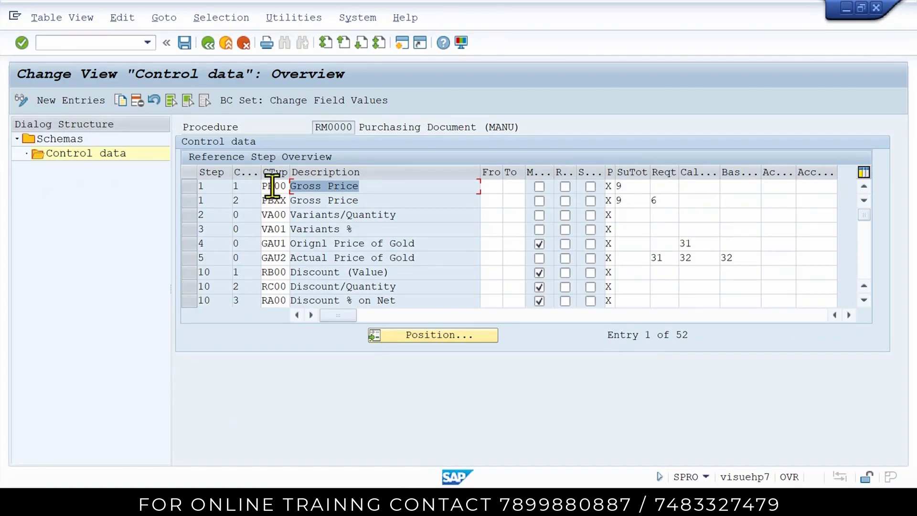
{"action": "left_click", "coordinate": [271, 186]}
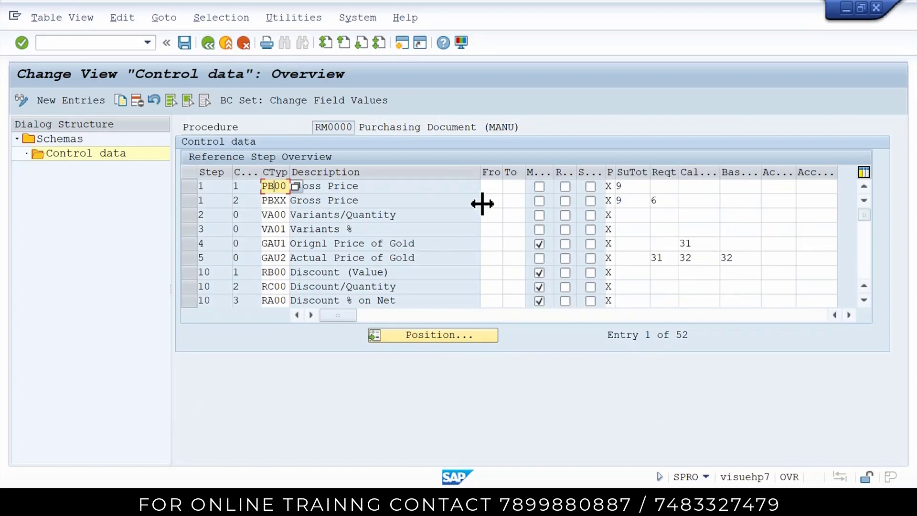
{"action": "key", "text": "Tab"}
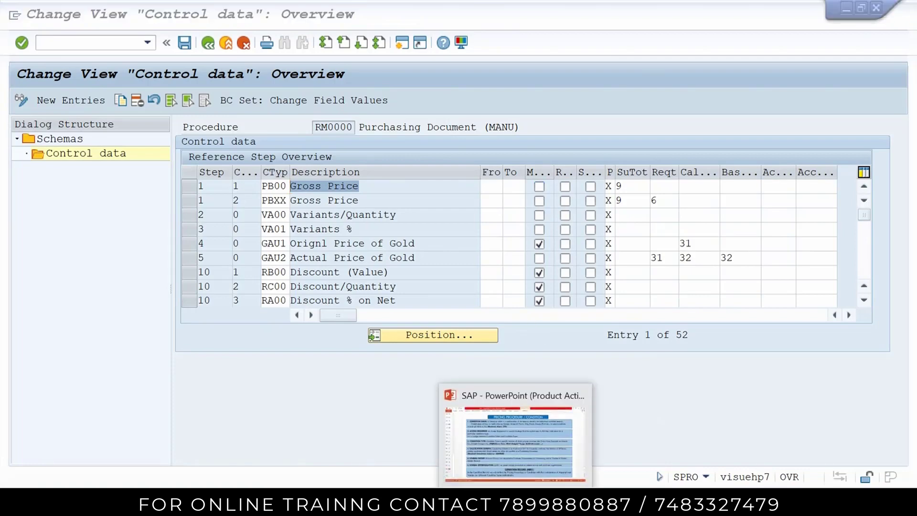
{"action": "left_click", "coordinate": [457, 484]}
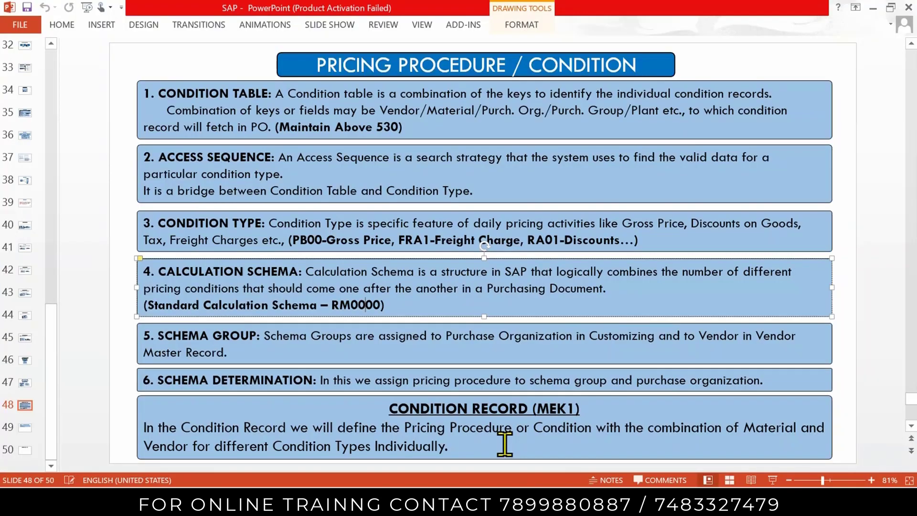
{"action": "left_click", "coordinate": [457, 484]}
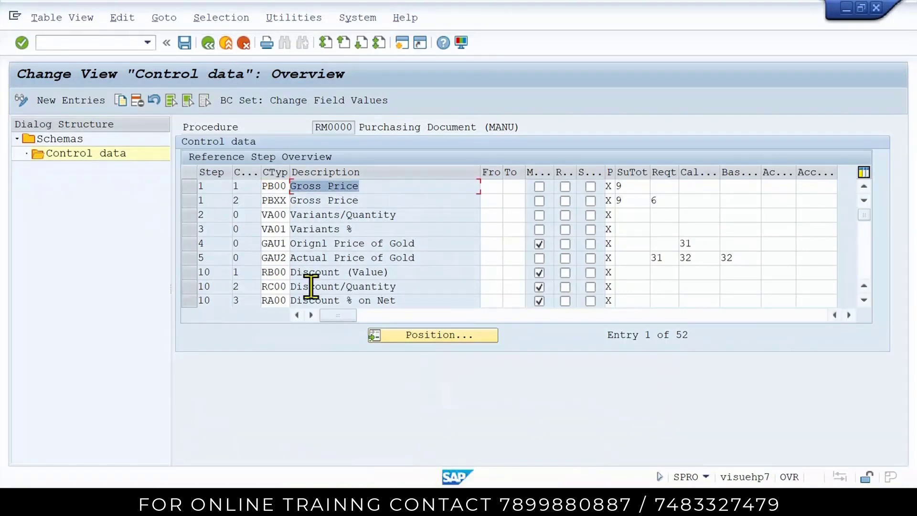
Step: Leave the RM0000 control data and start a copy of schema RM0000 as JI0000, described as JINDAL CALCULATION SCHEMA
{"action": "left_click", "coordinate": [210, 43]}
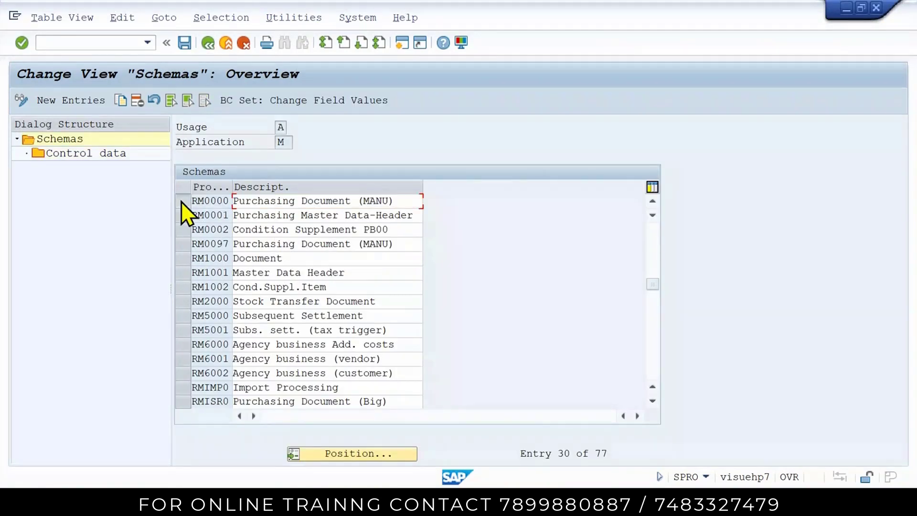
{"action": "left_click", "coordinate": [182, 202]}
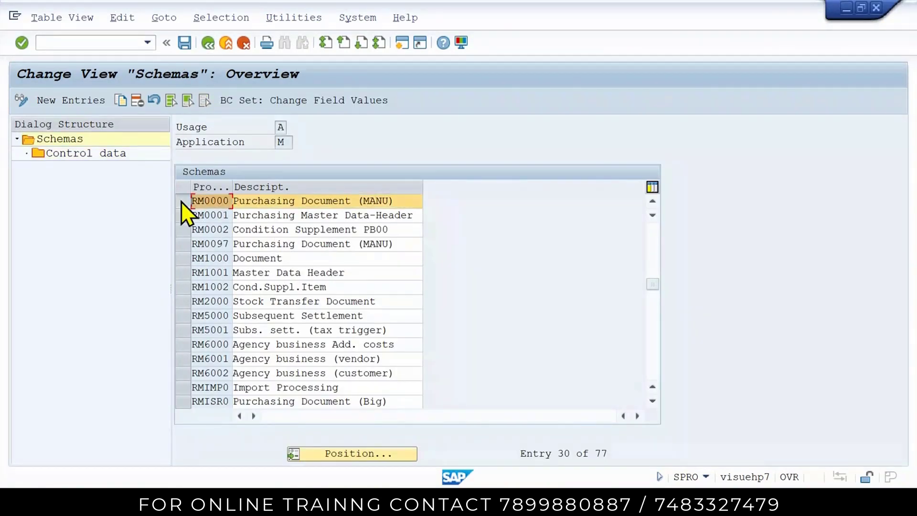
{"action": "left_click", "coordinate": [126, 99]}
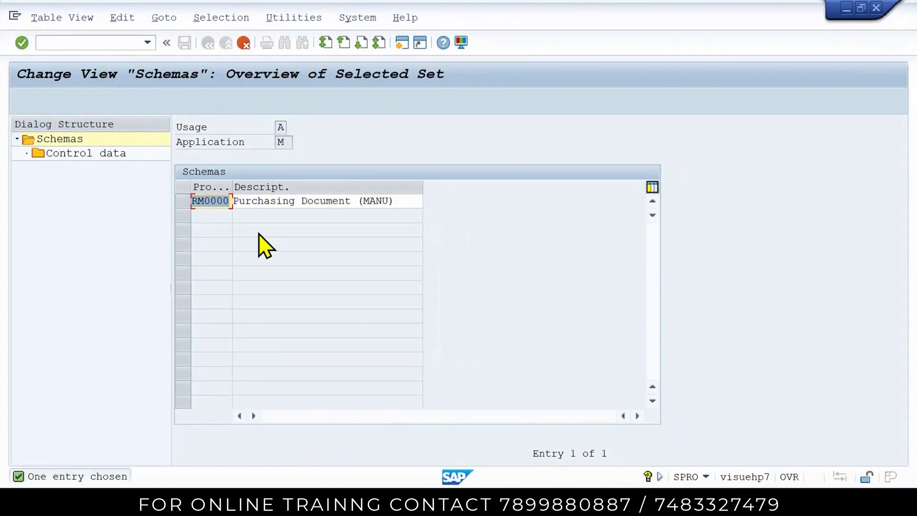
{"action": "key", "text": "Delete"}
{"action": "type", "text": "JI0"}
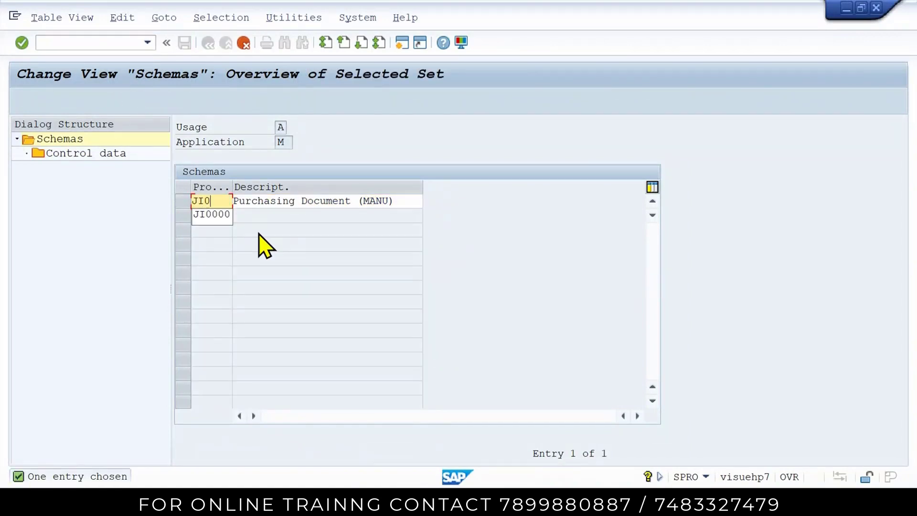
{"action": "type", "text": "000"}
{"action": "key", "text": "Tab"}
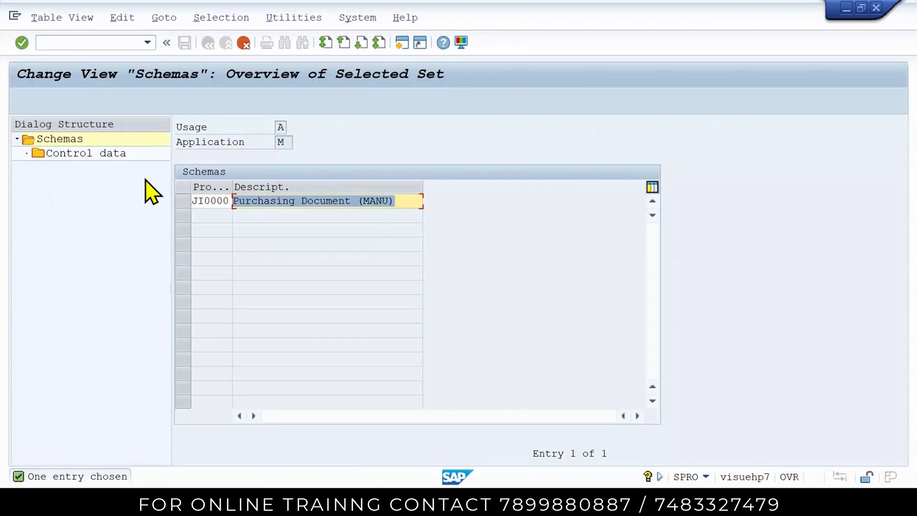
{"action": "type", "text": "JI"}
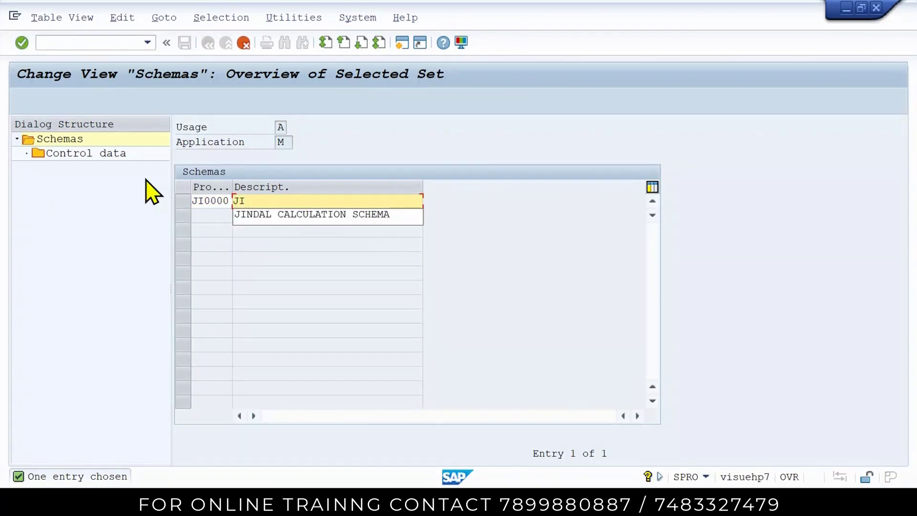
{"action": "key", "text": "Down"}
{"action": "key", "text": "Return"}
{"action": "key", "text": "F10"}
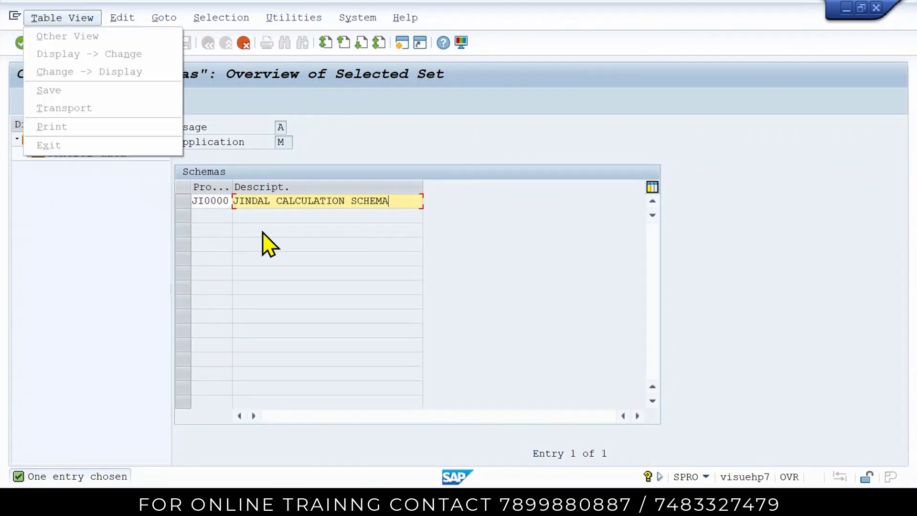
Step: Switch to Word and copy the formatting of JI00 onto the JI0000 and Only Assignment entries in the pricing procedure table
{"action": "left_click", "coordinate": [478, 456]}
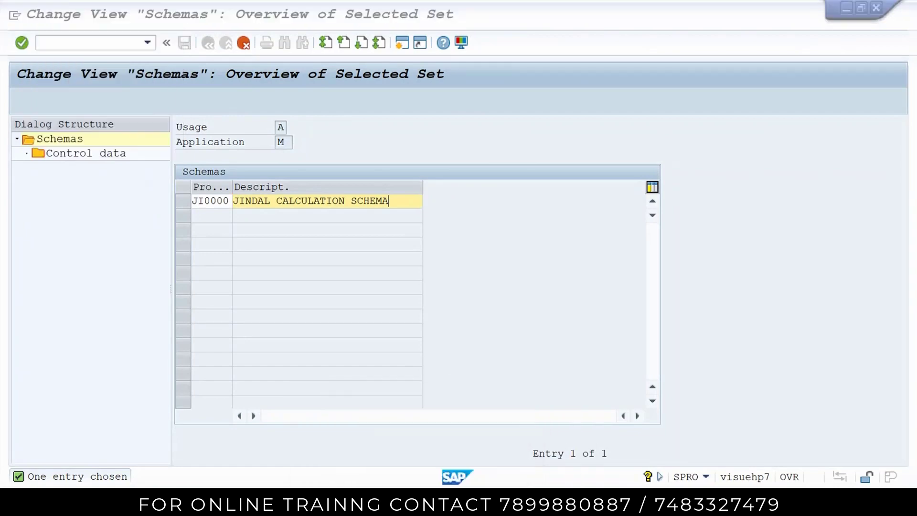
{"action": "left_click_drag", "start_coordinate": [444, 239], "coordinate": [464, 239]}
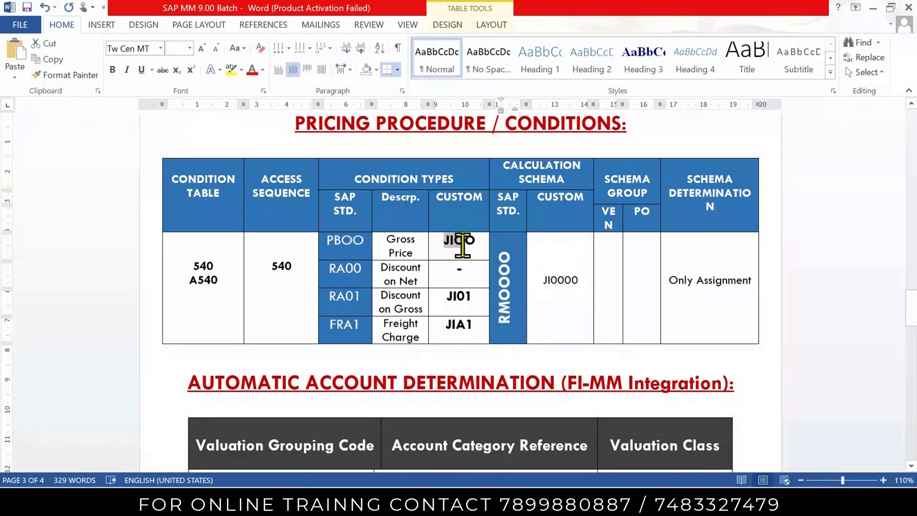
{"action": "left_click", "coordinate": [67, 75]}
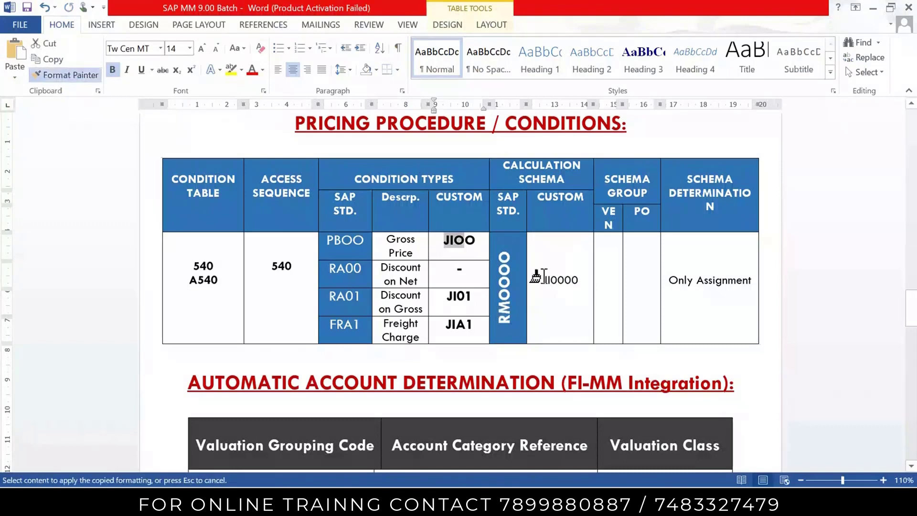
{"action": "left_click_drag", "start_coordinate": [535, 277], "coordinate": [712, 280]}
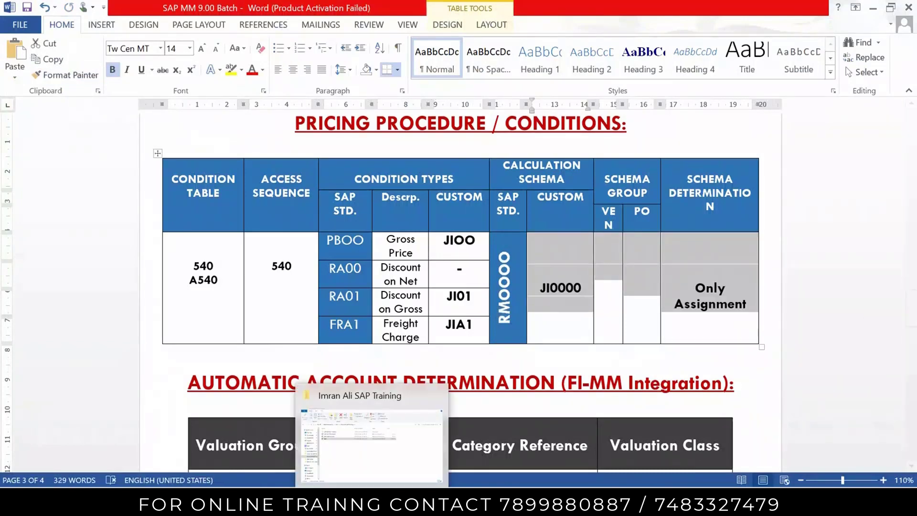
Step: Return to SAP and complete the copy of schema JI0000 with all dependent entries, accepting every counter warning and the closing information
{"action": "left_click", "coordinate": [370, 506]}
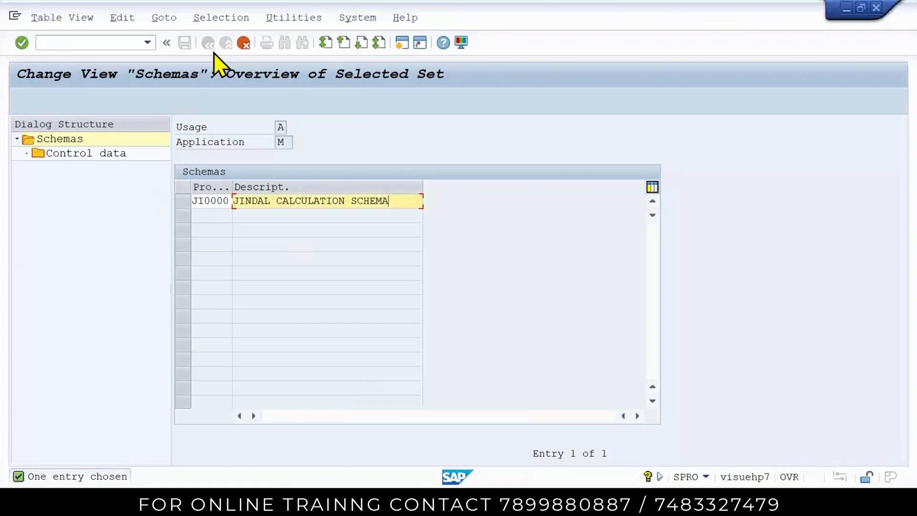
{"action": "key", "text": "Return"}
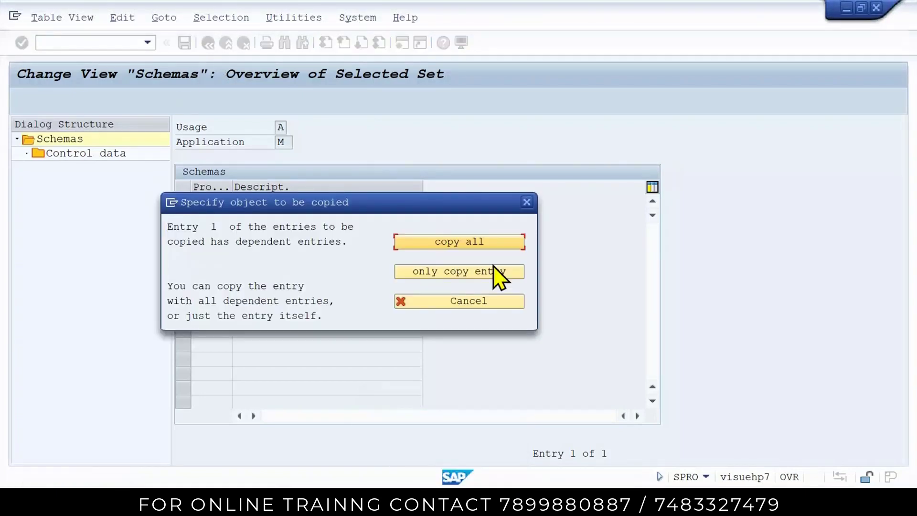
{"action": "left_click", "coordinate": [490, 246]}
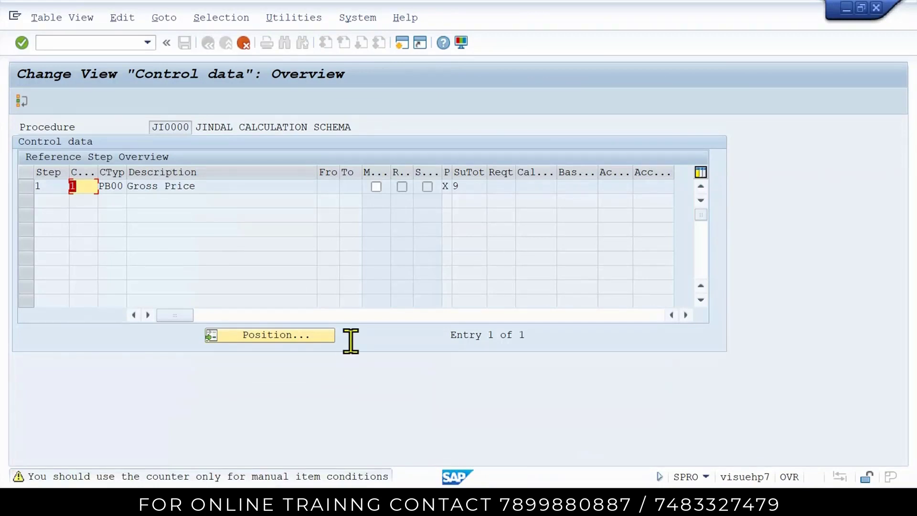
{"action": "key", "text": "Return"}
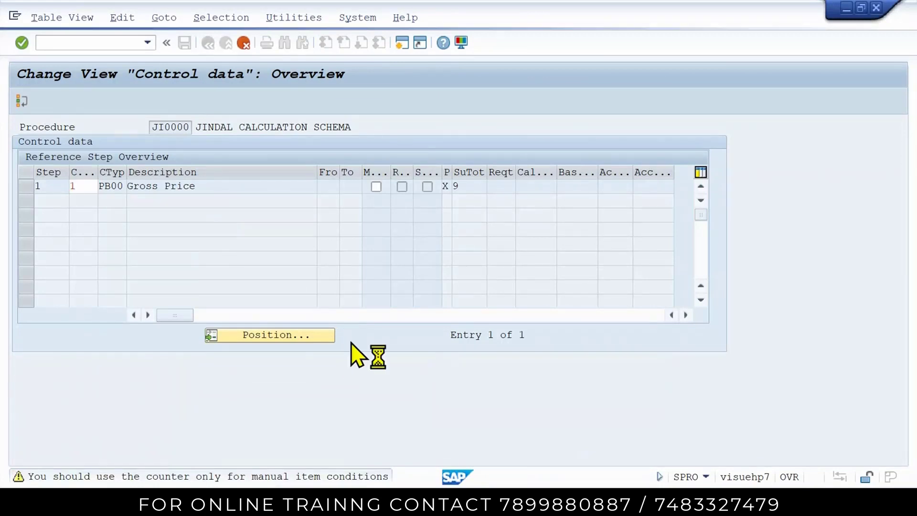
{"action": "key", "text": "Return"}
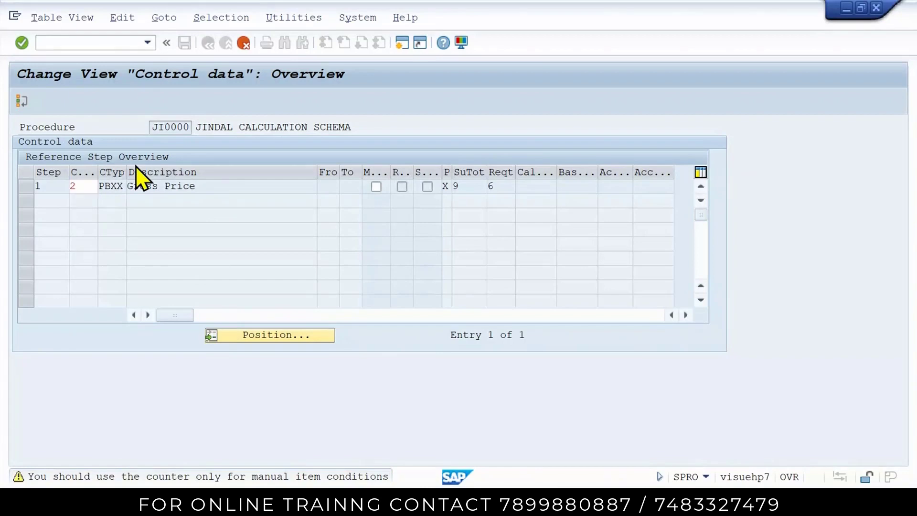
{"action": "key", "text": "Return"}
{"action": "key", "text": "Return"}
{"action": "key", "text": "Return"}
{"action": "key", "text": "Return"}
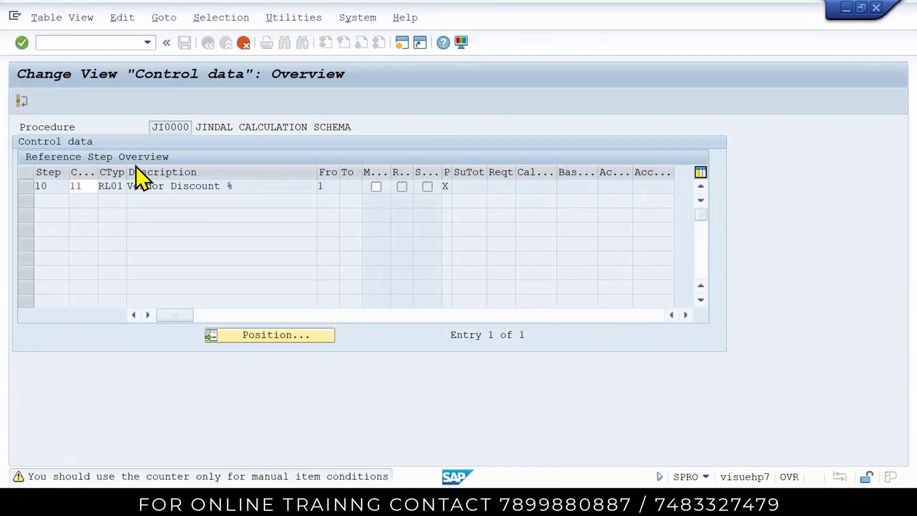
{"action": "key", "text": "Return"}
{"action": "key", "text": "Return"}
{"action": "key", "text": "Return"}
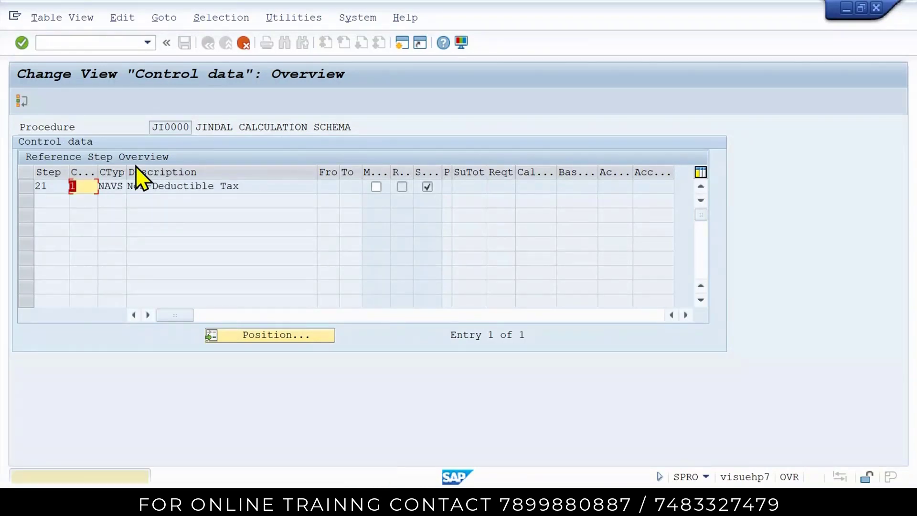
{"action": "key", "text": "Return"}
{"action": "key", "text": "Return"}
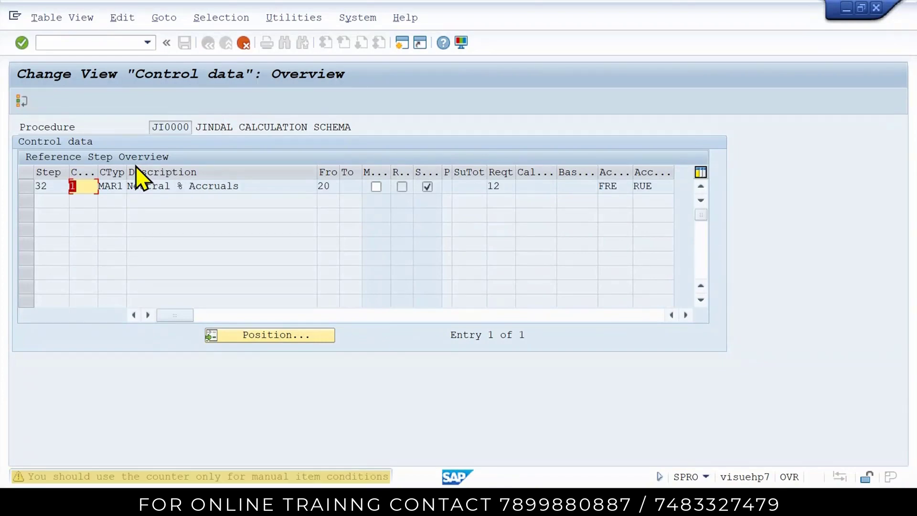
{"action": "key", "text": "Return"}
{"action": "key", "text": "Return"}
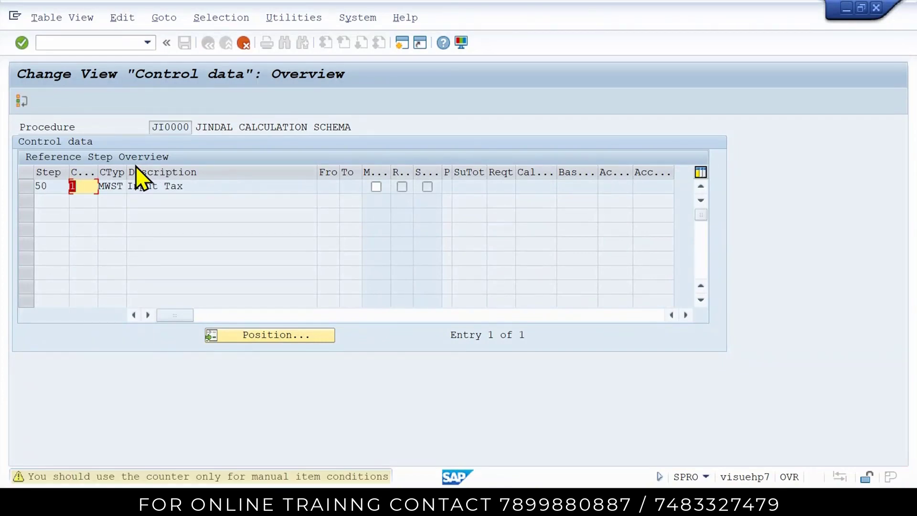
{"action": "key", "text": "Return"}
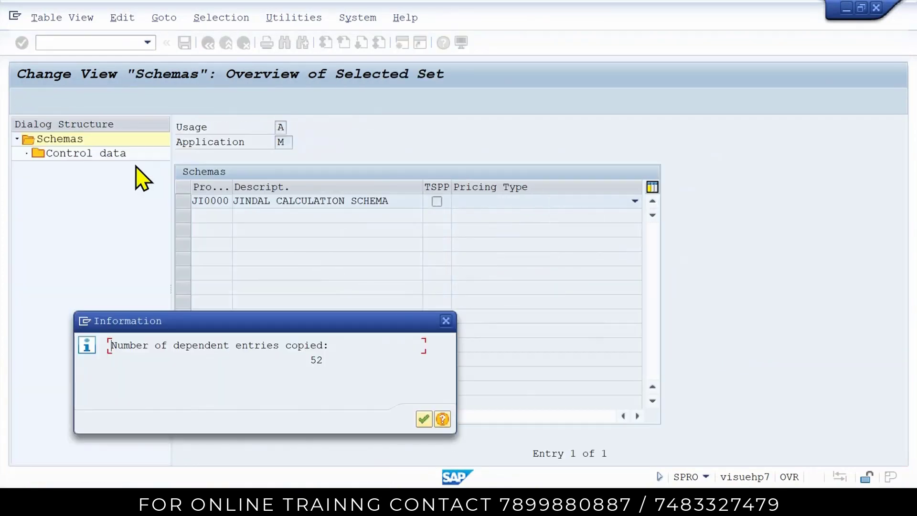
{"action": "key", "text": "Return"}
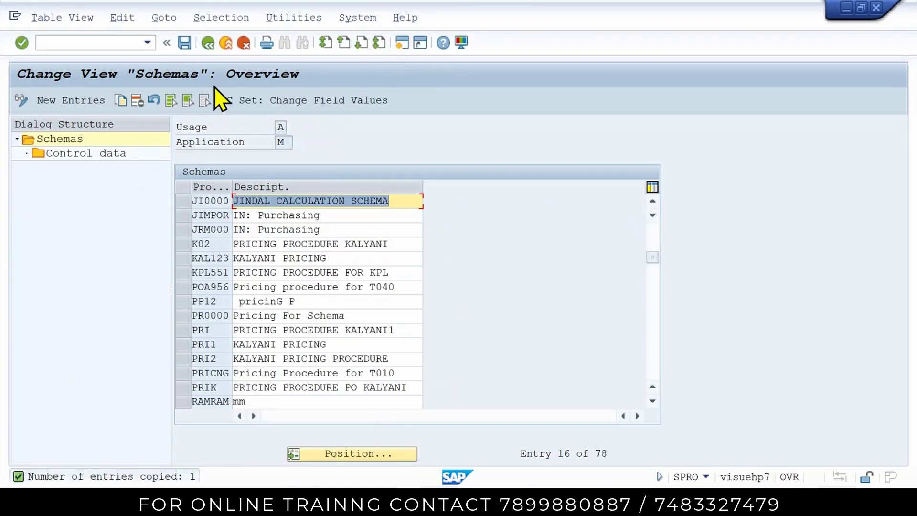
Step: Save schema JI0000 under the proposed customizing request and open its control data
{"action": "left_click", "coordinate": [188, 46]}
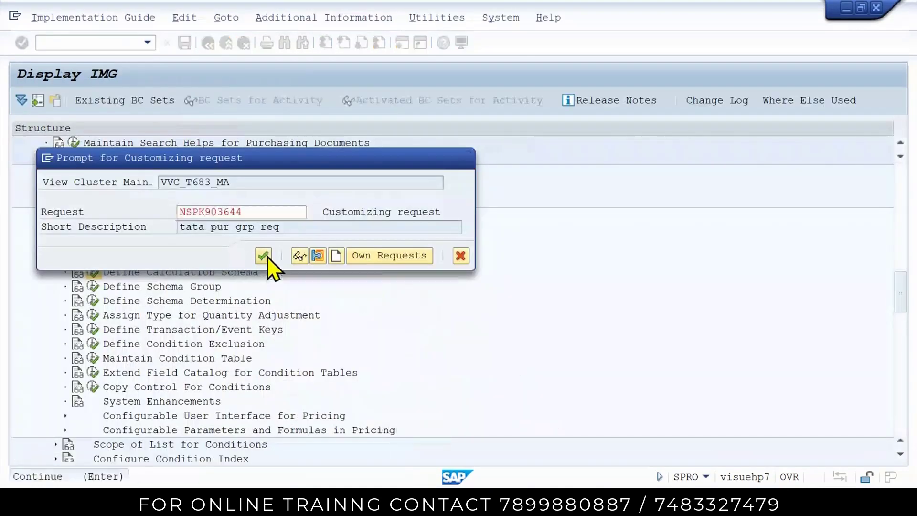
{"action": "left_click", "coordinate": [264, 256]}
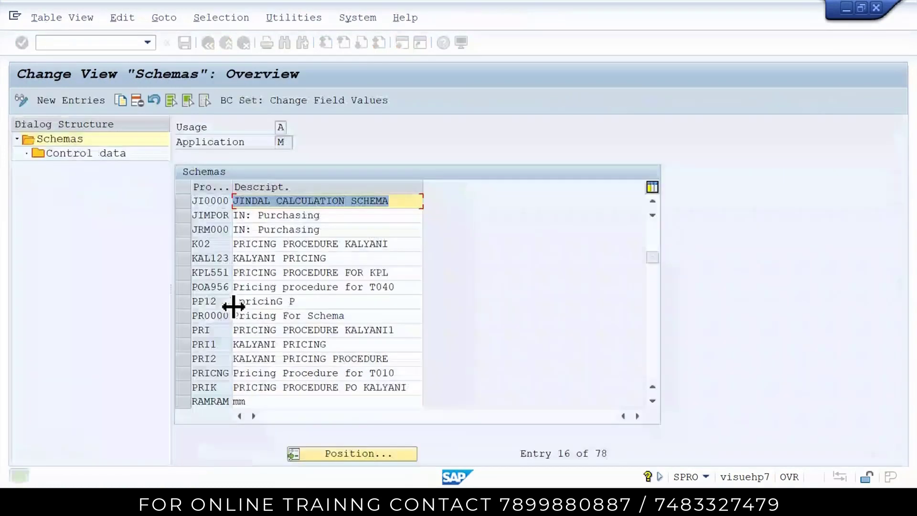
{"action": "left_click", "coordinate": [187, 202]}
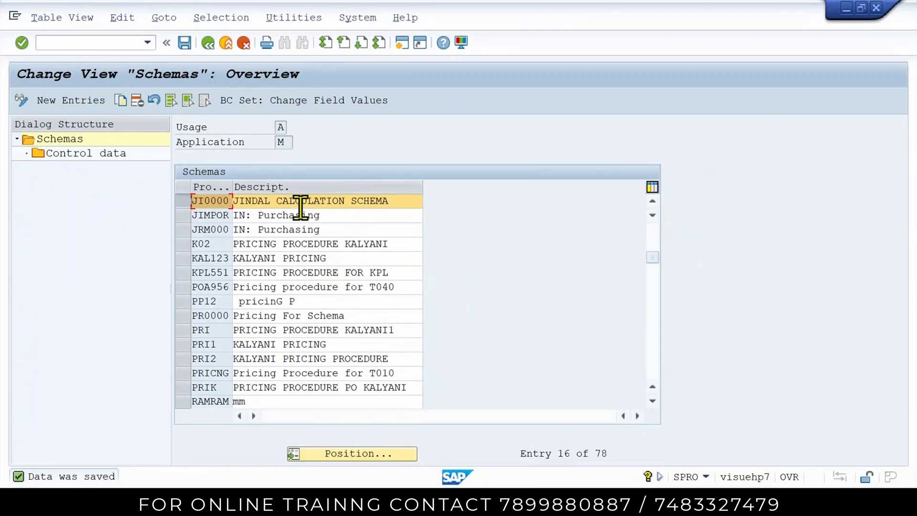
{"action": "double_click", "coordinate": [99, 154]}
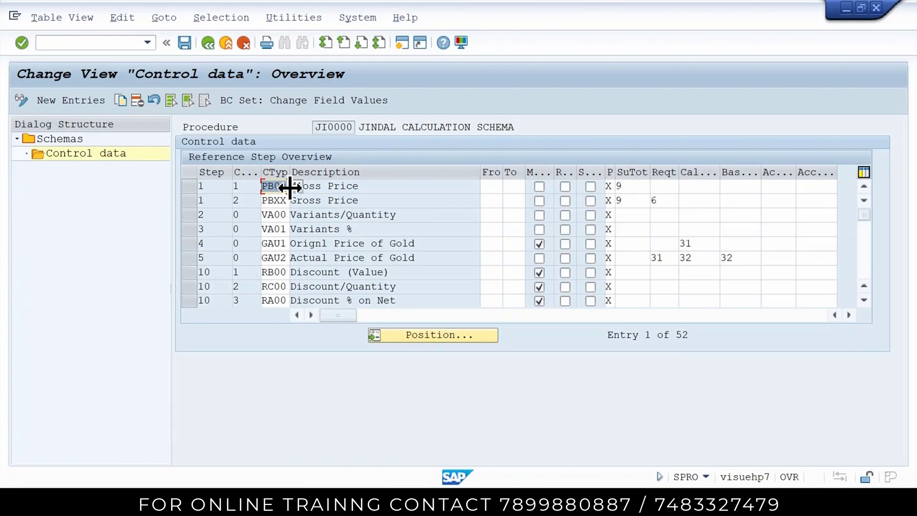
Step: Switch to Word, review the custom condition types JI00, JI01 and JIA1 in the pricing table, and return to SAP
{"action": "left_click", "coordinate": [443, 502]}
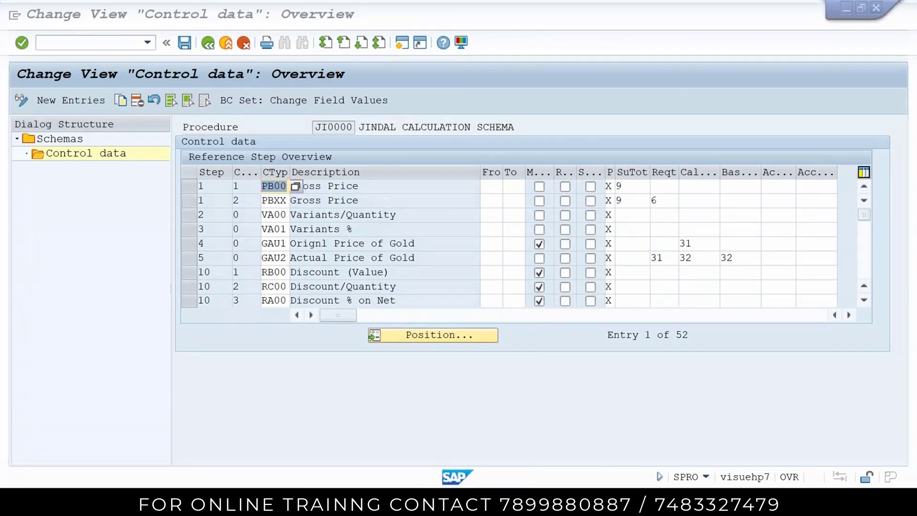
{"action": "left_click_drag", "start_coordinate": [464, 319], "coordinate": [465, 324]}
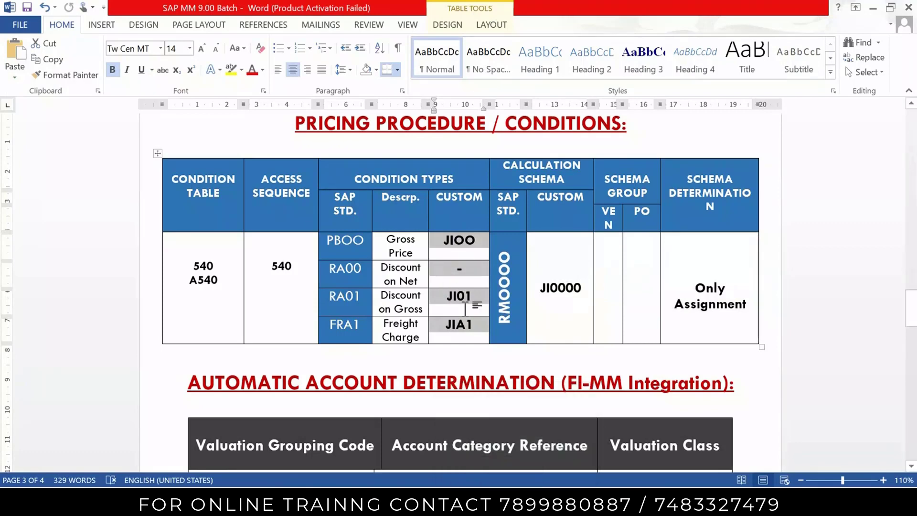
{"action": "mouse_move", "coordinate": [515, 501]}
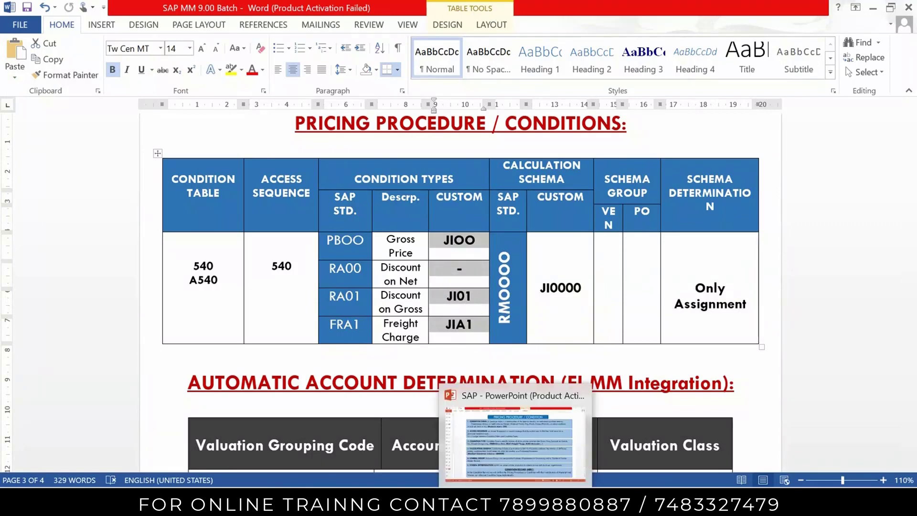
{"action": "left_click", "coordinate": [445, 502]}
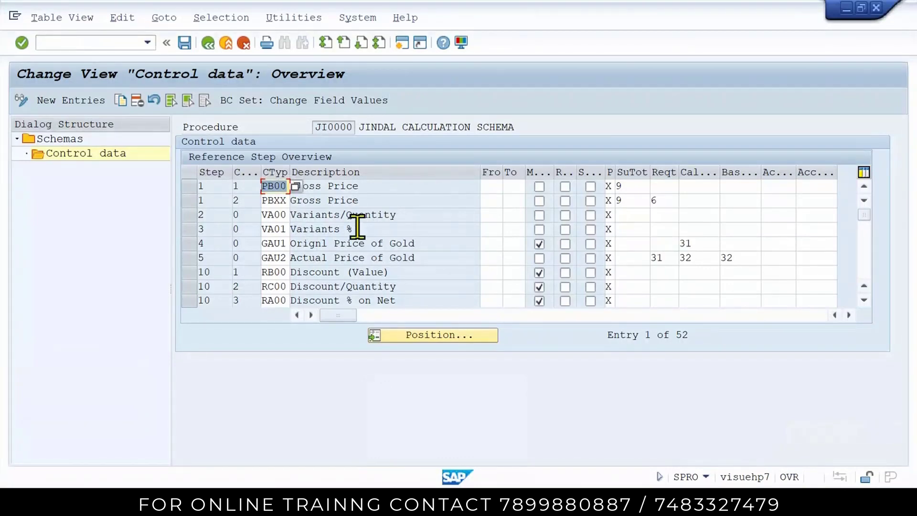
Step: Examine the condition type rows of schema JI0000, checking which step the From reference of RA01 Discount % on Gross points to
{"action": "scroll", "coordinate": [387, 237], "scroll_direction": "down", "scroll_amount": 1}
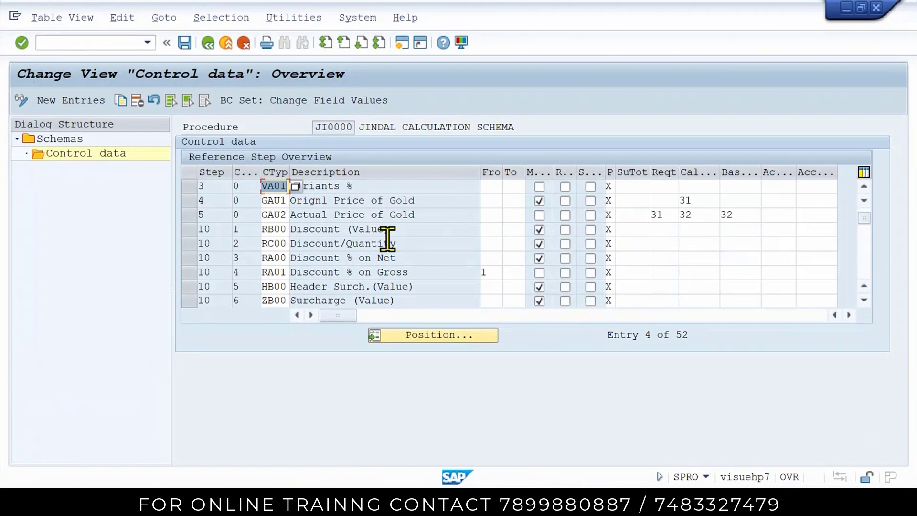
{"action": "scroll", "coordinate": [388, 238], "scroll_direction": "up", "scroll_amount": 1}
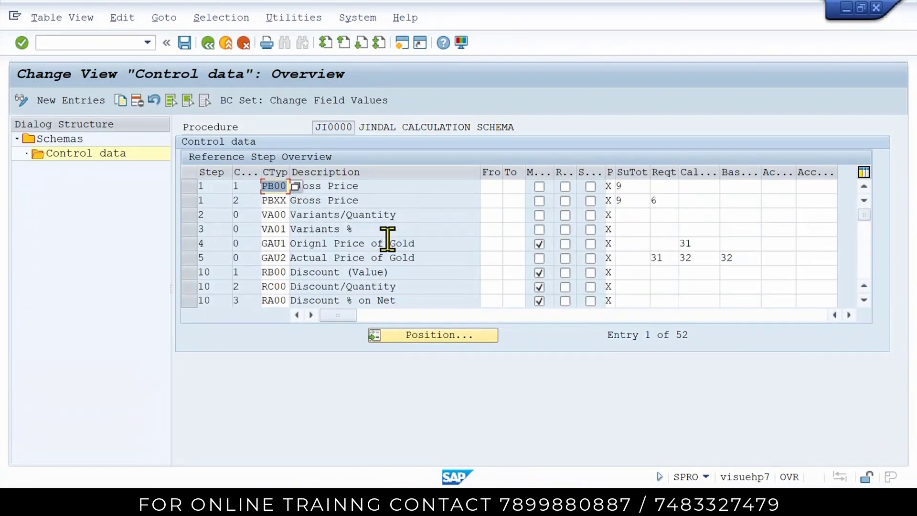
{"action": "scroll", "coordinate": [388, 238], "scroll_direction": "down", "scroll_amount": 1}
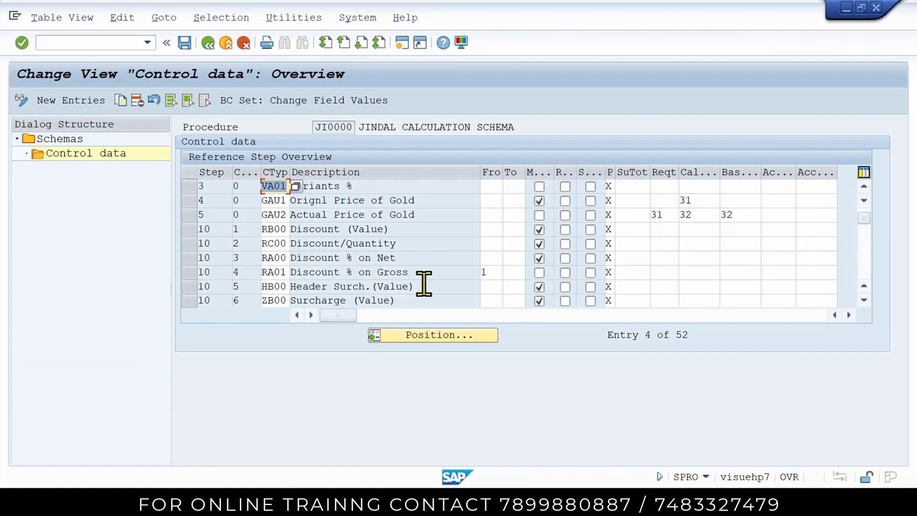
{"action": "double_click", "coordinate": [492, 272]}
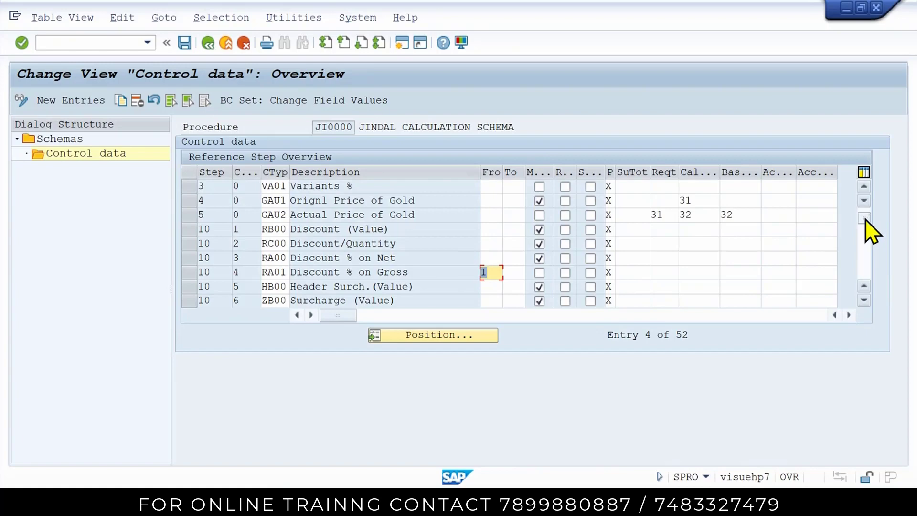
{"action": "left_click_drag", "start_coordinate": [865, 218], "coordinate": [865, 207]}
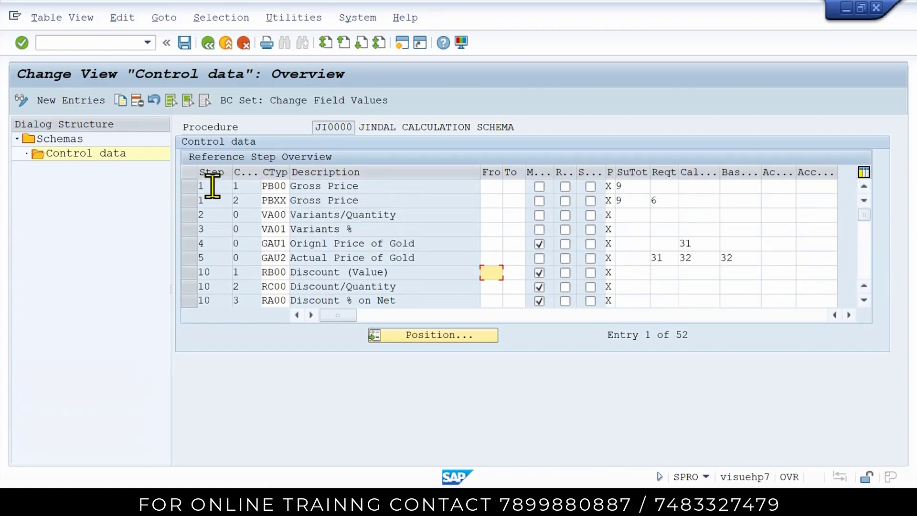
Step: Review the Gross Price rows PB00 and PBXX in step 1 against the RA01 Discount % on Gross row that references them
{"action": "double_click", "coordinate": [203, 186]}
{"action": "left_click_drag", "start_coordinate": [354, 187], "coordinate": [185, 175]}
{"action": "left_click_drag", "start_coordinate": [358, 201], "coordinate": [117, 185]}
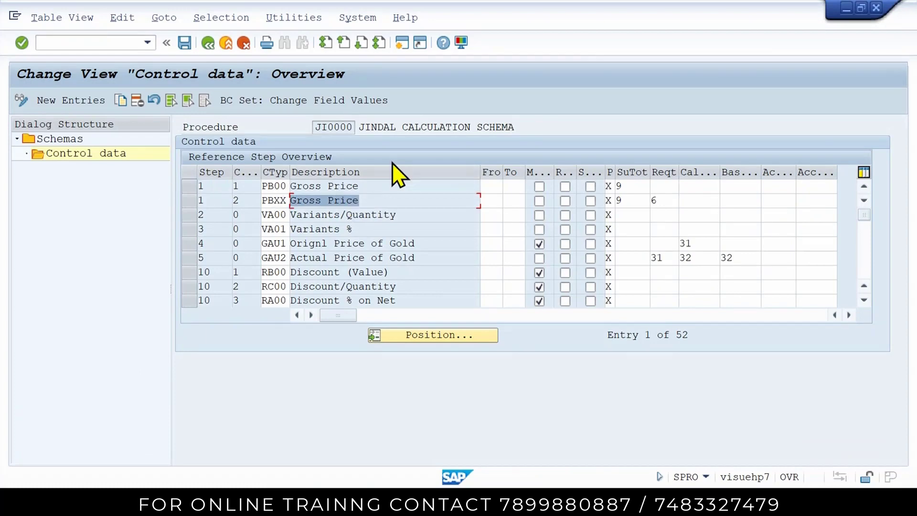
{"action": "left_click", "coordinate": [864, 300]}
{"action": "left_click", "coordinate": [864, 300]}
{"action": "scroll", "coordinate": [407, 287], "scroll_direction": "down", "scroll_amount": 1}
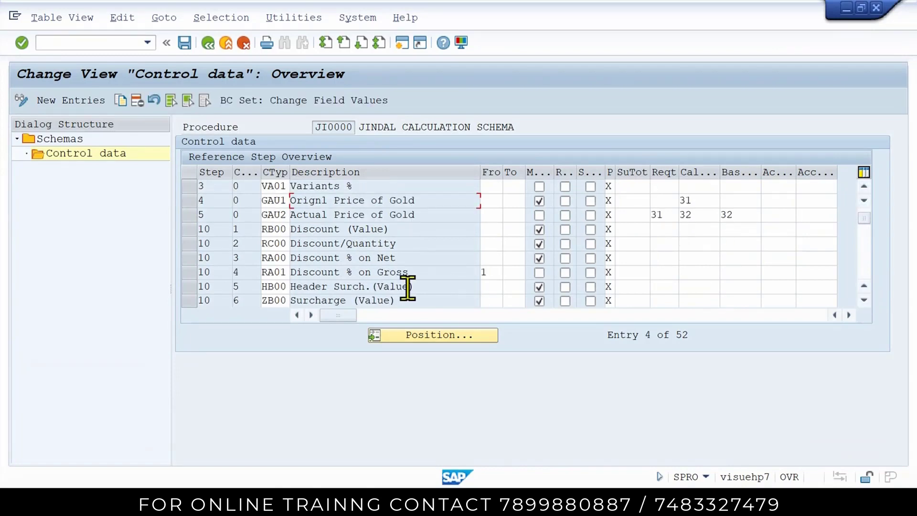
{"action": "left_click", "coordinate": [864, 187]}
{"action": "left_click", "coordinate": [864, 188]}
{"action": "left_click", "coordinate": [864, 187]}
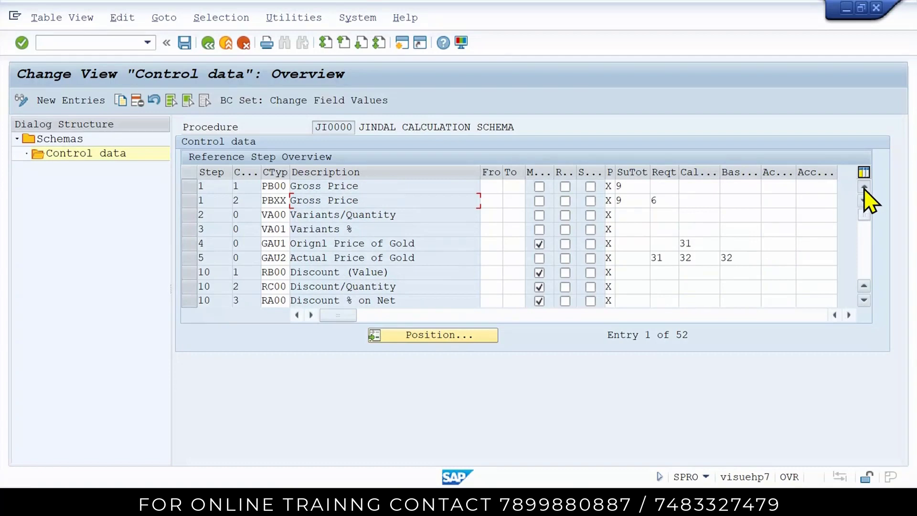
Step: Replace condition type PB00 in step 1, counter 1 with JI00 JINDAL Gross Price, searching the possible entries for JI
{"action": "left_click", "coordinate": [286, 187]}
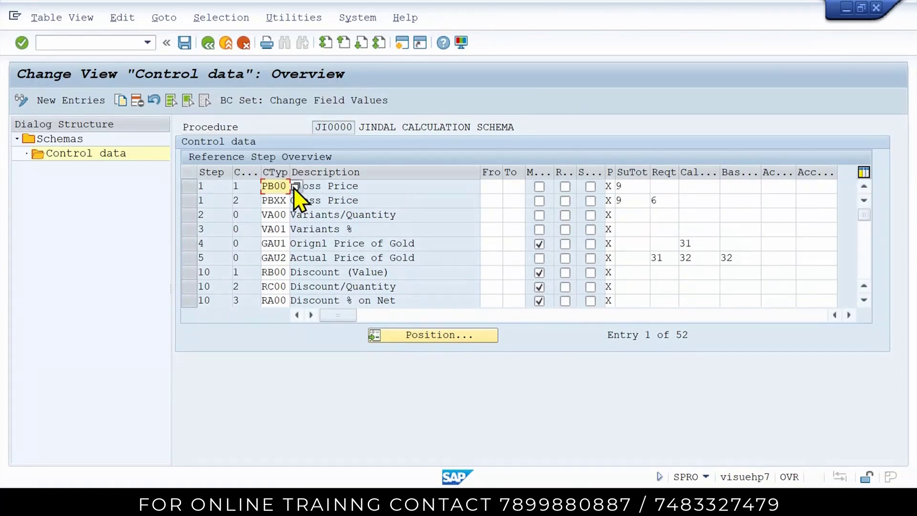
{"action": "left_click", "coordinate": [295, 186]}
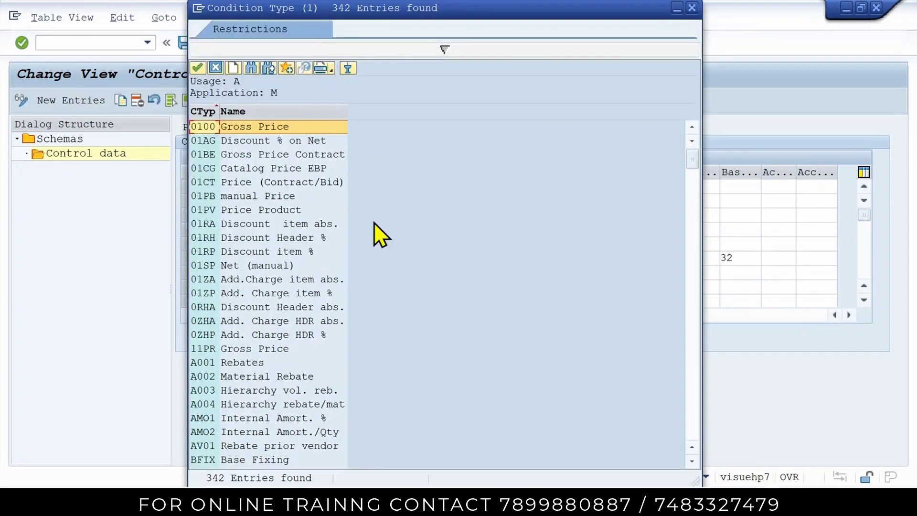
{"action": "key", "text": "ctrl+f"}
{"action": "type", "text": "JI"}
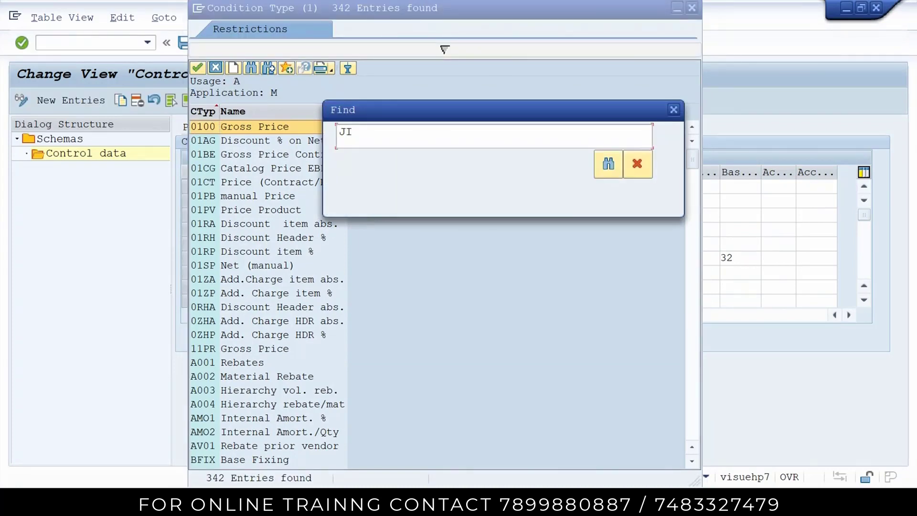
{"action": "key", "text": "Return"}
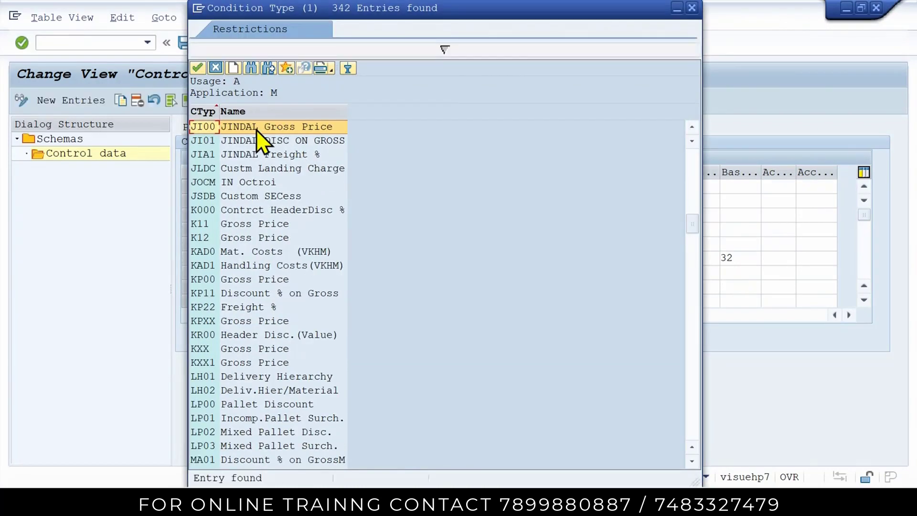
{"action": "double_click", "coordinate": [256, 127]}
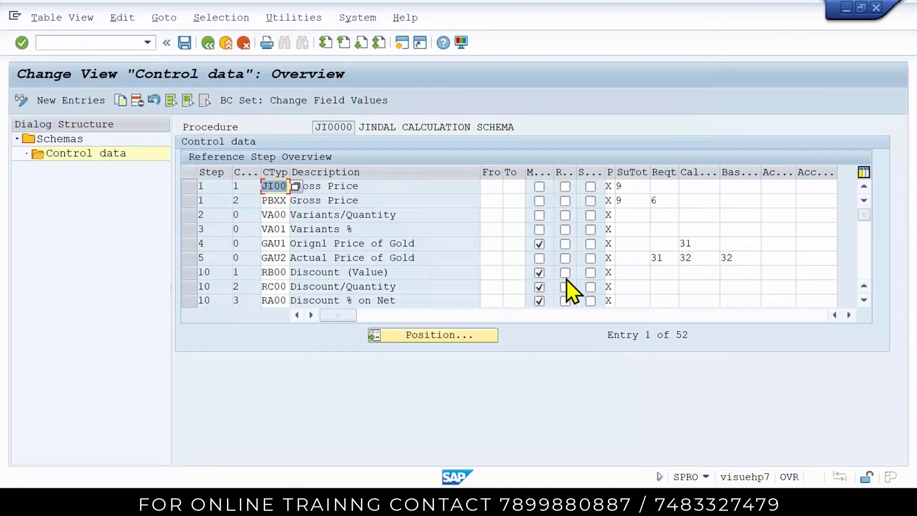
Step: Replace condition type RA01 in step 10, counter 4 with JI01 JINDAL DISC ON GROSS, searching the possible entries for JI
{"action": "left_click", "coordinate": [867, 302]}
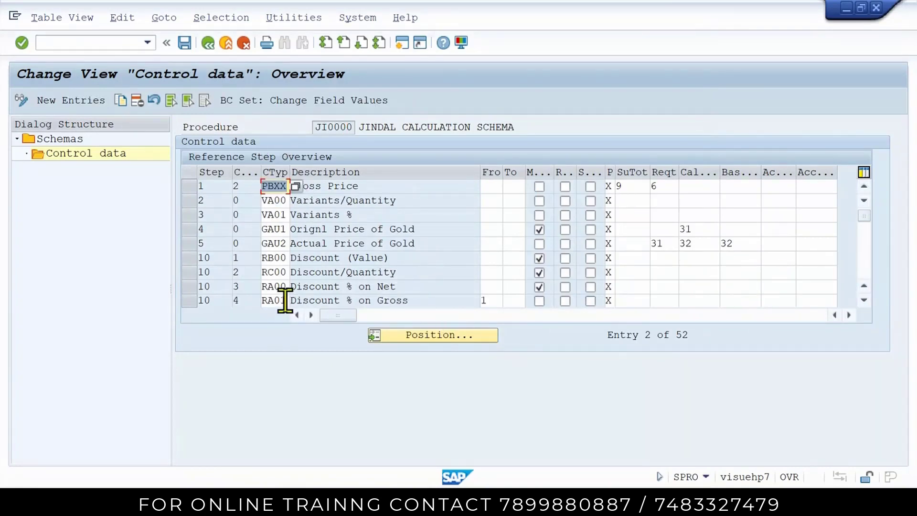
{"action": "left_click", "coordinate": [285, 300]}
{"action": "left_click", "coordinate": [296, 302]}
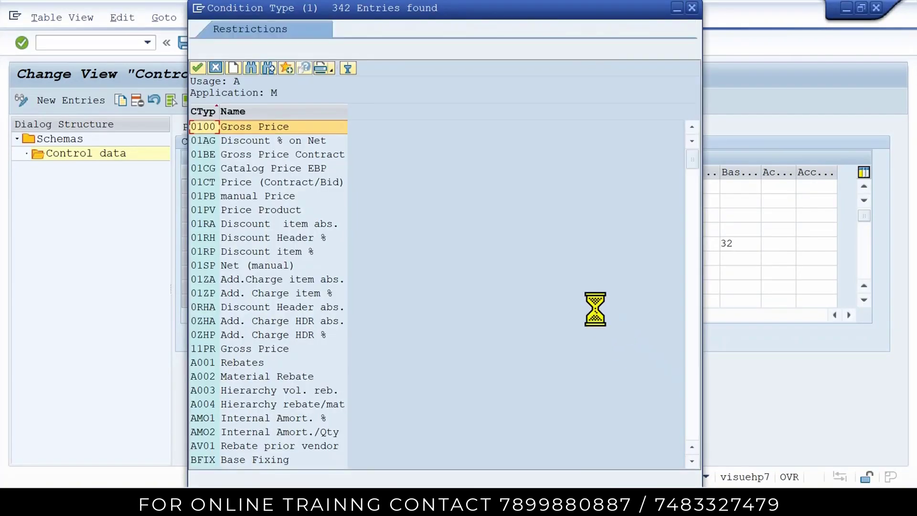
{"action": "key", "text": "ctrl+f"}
{"action": "type", "text": "JI"}
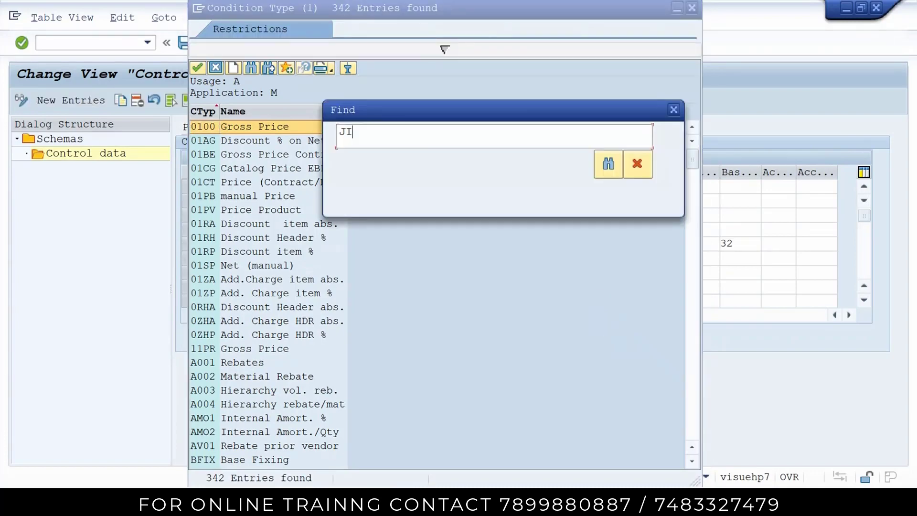
{"action": "key", "text": "Return"}
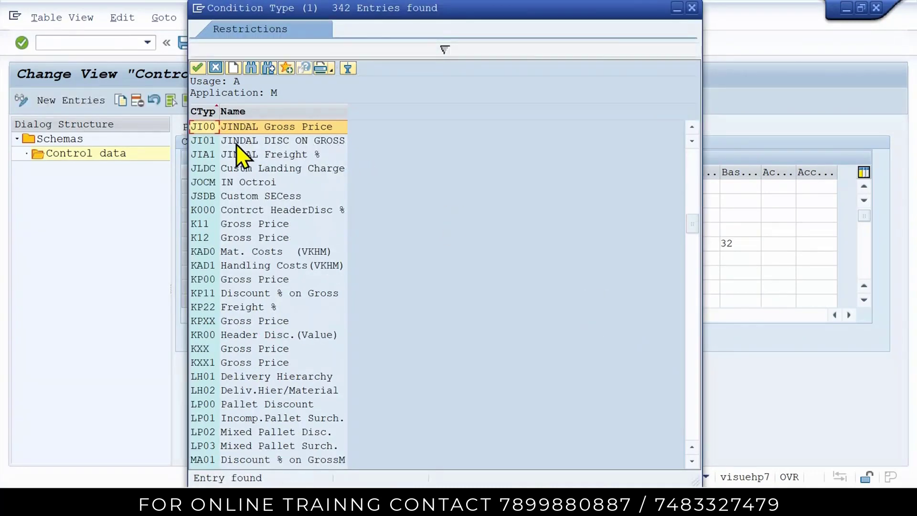
{"action": "double_click", "coordinate": [282, 142]}
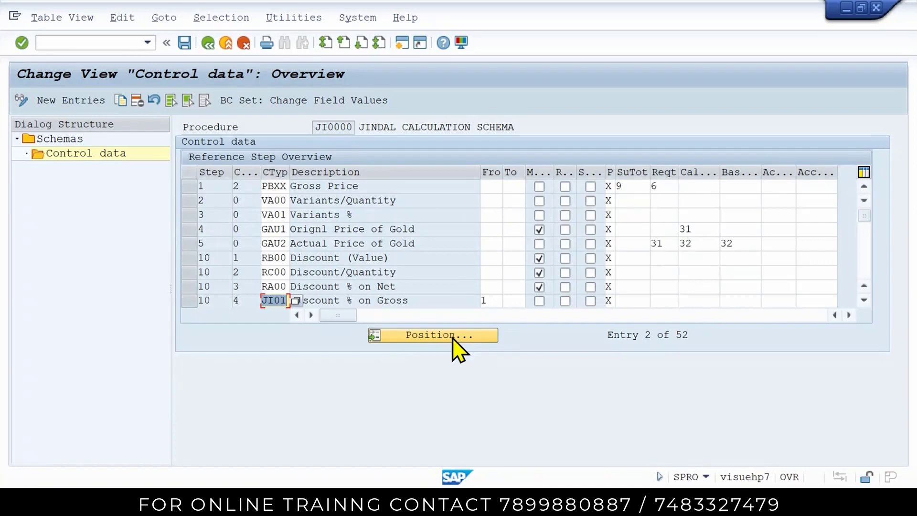
{"action": "left_click", "coordinate": [865, 300]}
{"action": "left_click", "coordinate": [864, 300]}
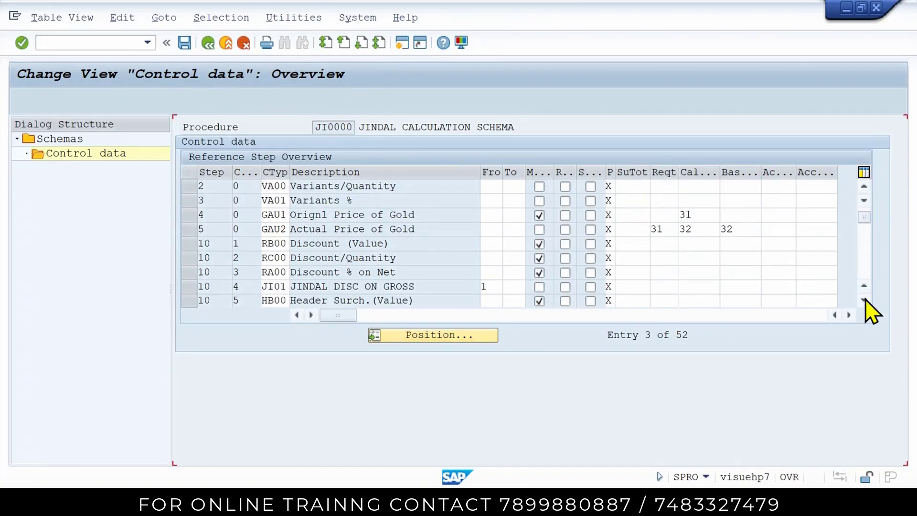
{"action": "left_click", "coordinate": [436, 334]}
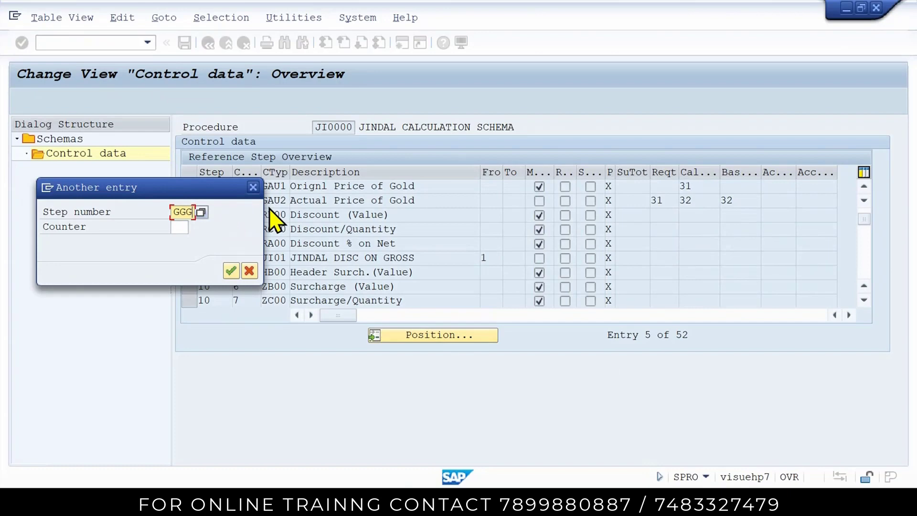
{"action": "left_click", "coordinate": [254, 187]}
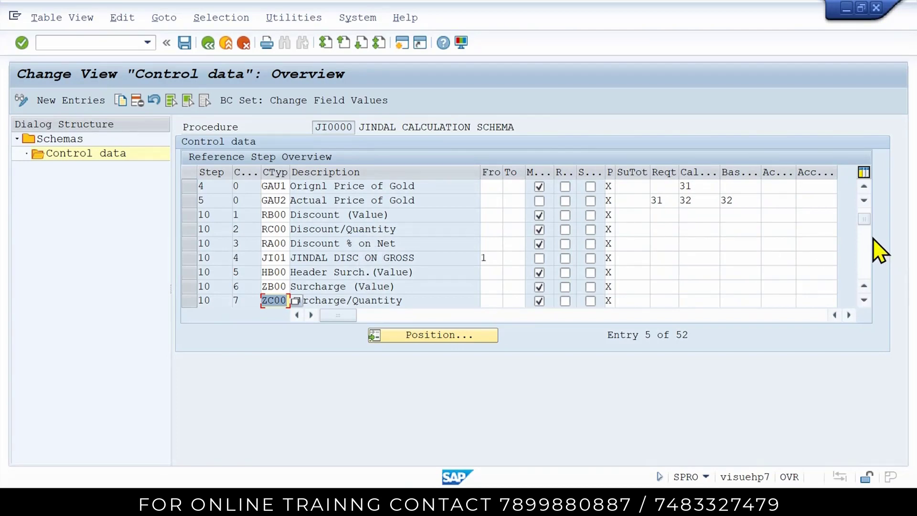
{"action": "mouse_move", "coordinate": [466, 502]}
{"action": "left_click", "coordinate": [864, 187]}
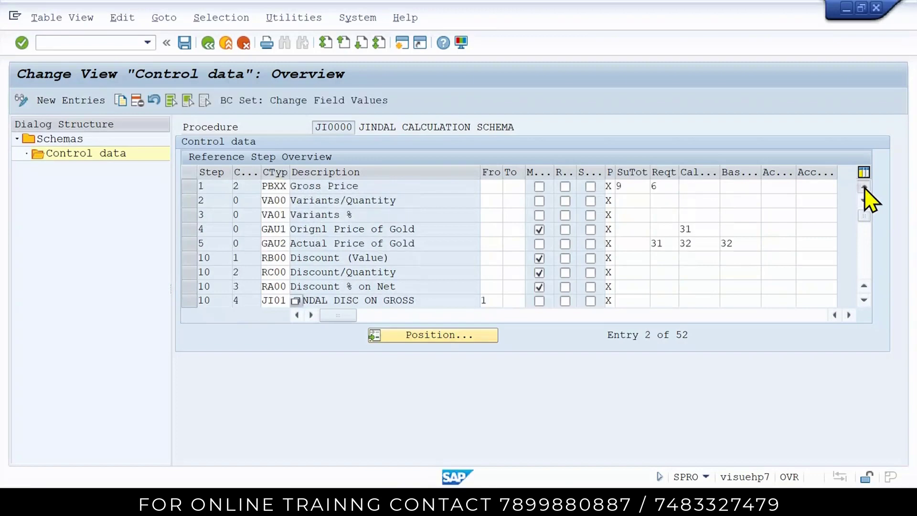
{"action": "left_click", "coordinate": [864, 186]}
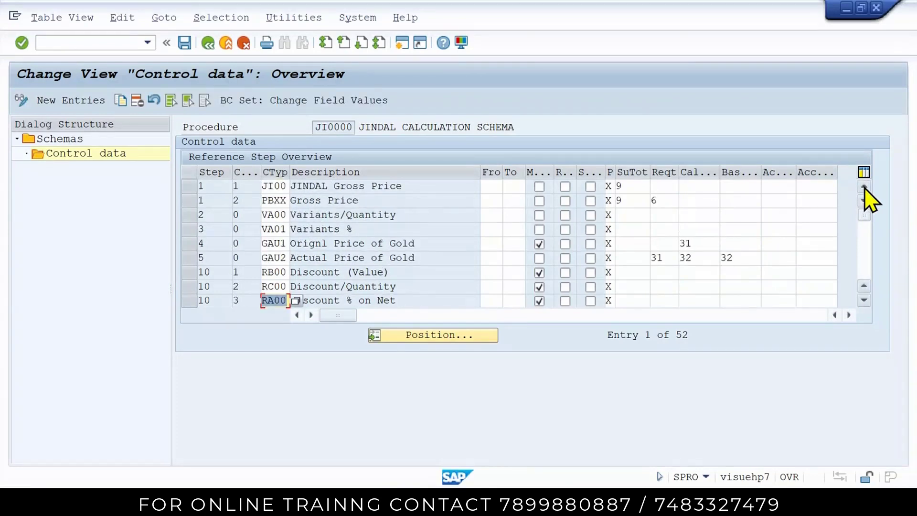
Step: In the JI0000 control data, replace the freight condition type FRA1 at step 31, counter 1 with JIA1, save and leave the schema
{"action": "left_click", "coordinate": [864, 301]}
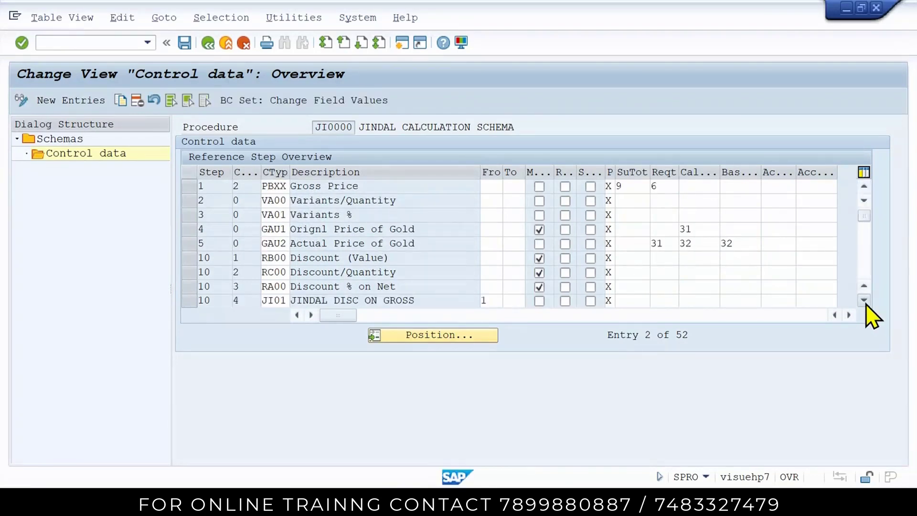
{"action": "left_click", "coordinate": [864, 301]}
{"action": "left_click", "coordinate": [864, 301]}
{"action": "left_click", "coordinate": [864, 301]}
{"action": "left_click", "coordinate": [864, 301]}
{"action": "left_click", "coordinate": [864, 301]}
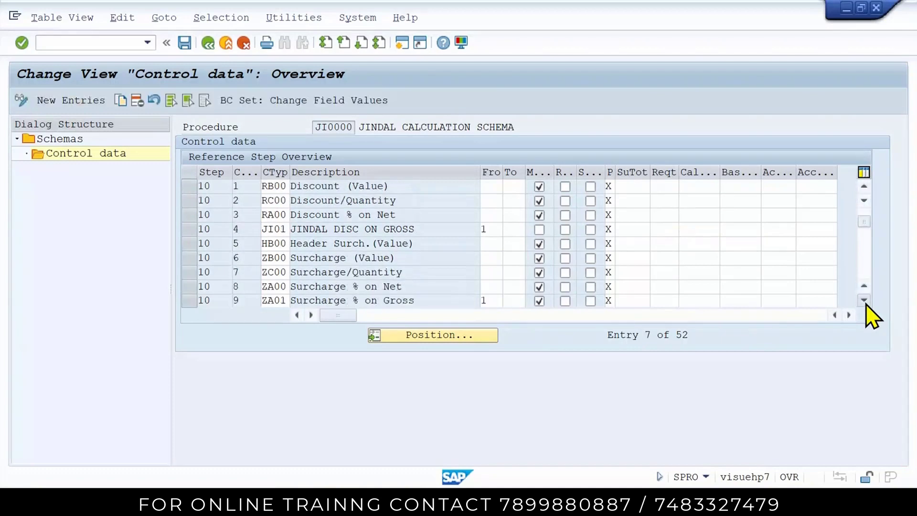
{"action": "left_click", "coordinate": [864, 301]}
{"action": "left_click", "coordinate": [864, 301]}
{"action": "left_click", "coordinate": [865, 301]}
{"action": "left_click", "coordinate": [864, 301]}
{"action": "left_click", "coordinate": [865, 301]}
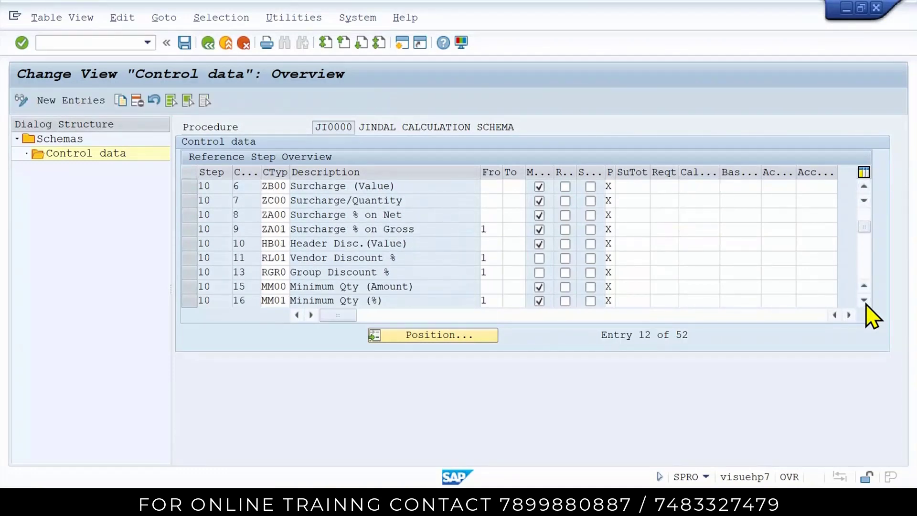
{"action": "left_click", "coordinate": [865, 301]}
{"action": "left_click", "coordinate": [865, 301]}
{"action": "left_click", "coordinate": [865, 301]}
{"action": "left_click", "coordinate": [865, 301]}
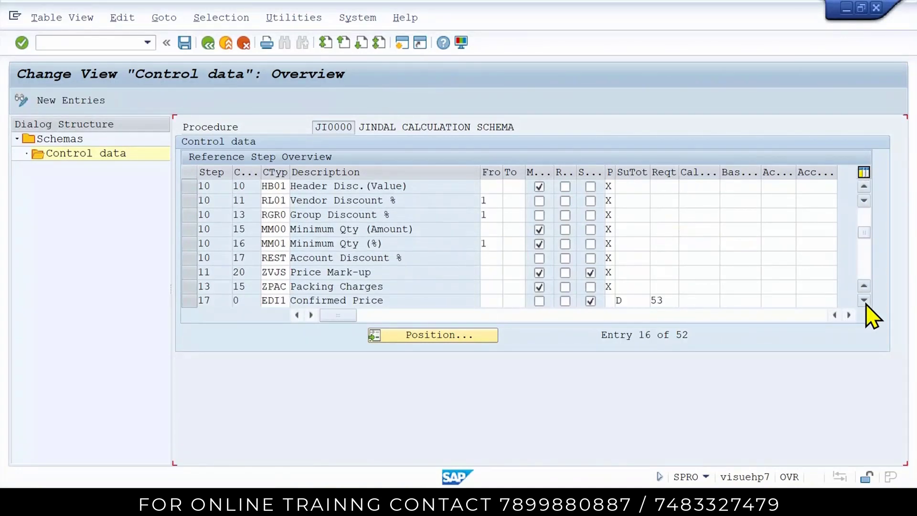
{"action": "left_click", "coordinate": [865, 301]}
{"action": "left_click", "coordinate": [864, 301]}
{"action": "left_click", "coordinate": [864, 301]}
{"action": "left_click", "coordinate": [865, 301]}
{"action": "left_click", "coordinate": [865, 301]}
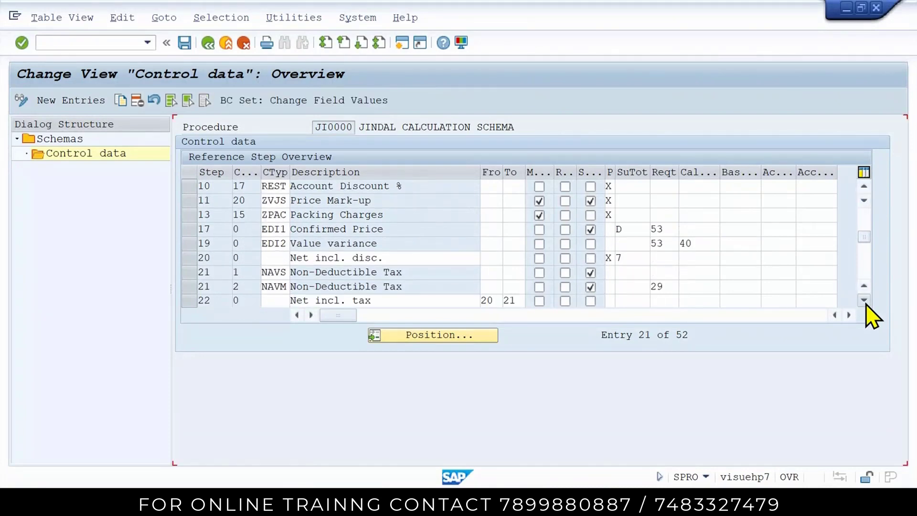
{"action": "left_click", "coordinate": [865, 301]}
{"action": "left_click", "coordinate": [865, 301]}
{"action": "left_click", "coordinate": [864, 301]}
{"action": "left_click", "coordinate": [283, 273]}
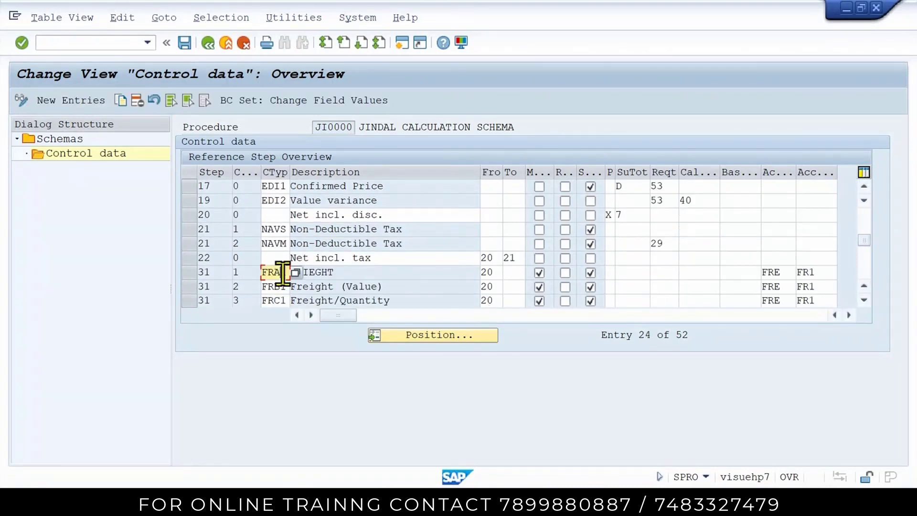
{"action": "left_click", "coordinate": [295, 272]}
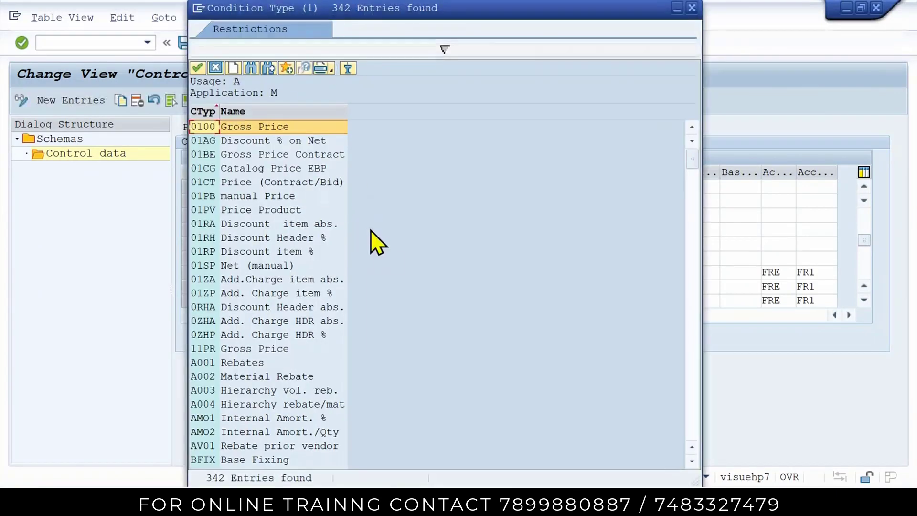
{"action": "key", "text": "ctrl+f"}
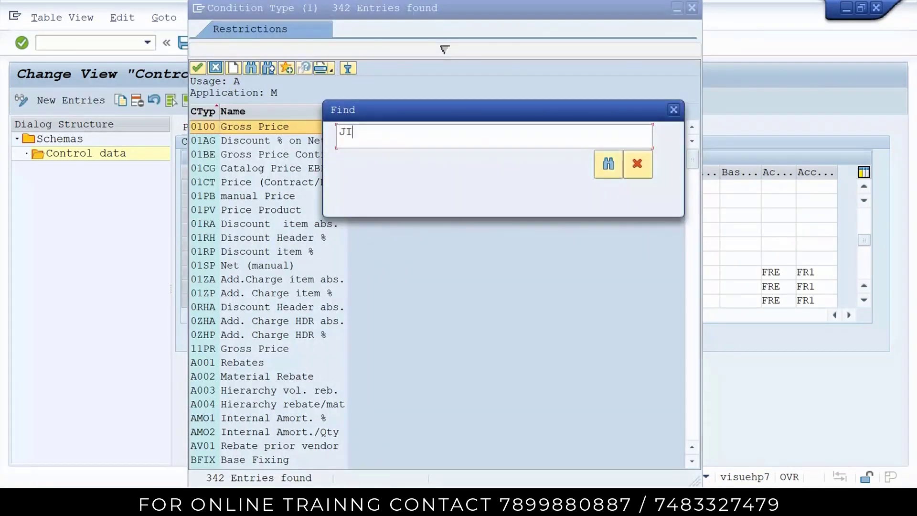
{"action": "key", "text": "Return"}
{"action": "left_click", "coordinate": [258, 154]}
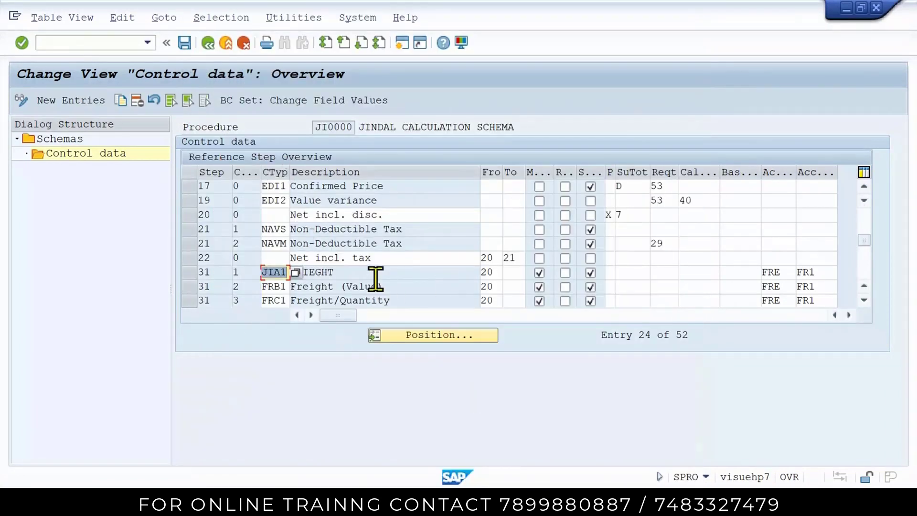
{"action": "left_click", "coordinate": [185, 47]}
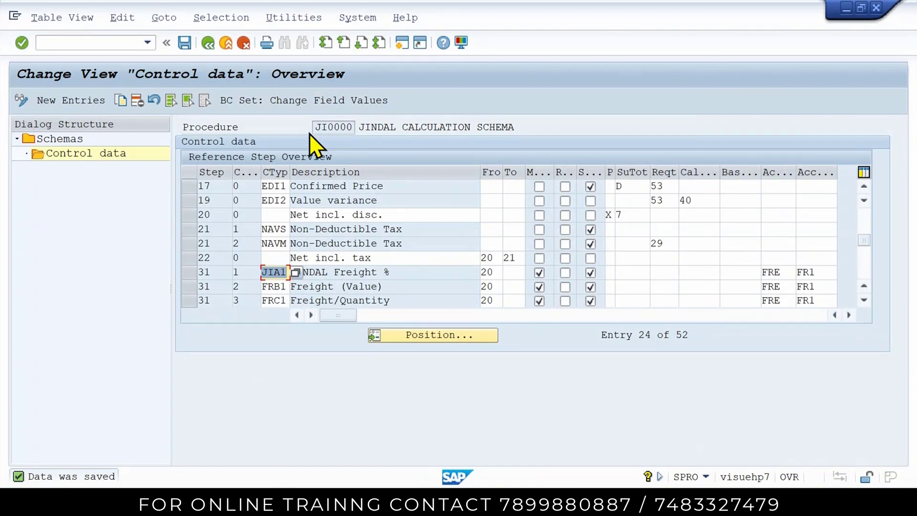
{"action": "left_click", "coordinate": [213, 44]}
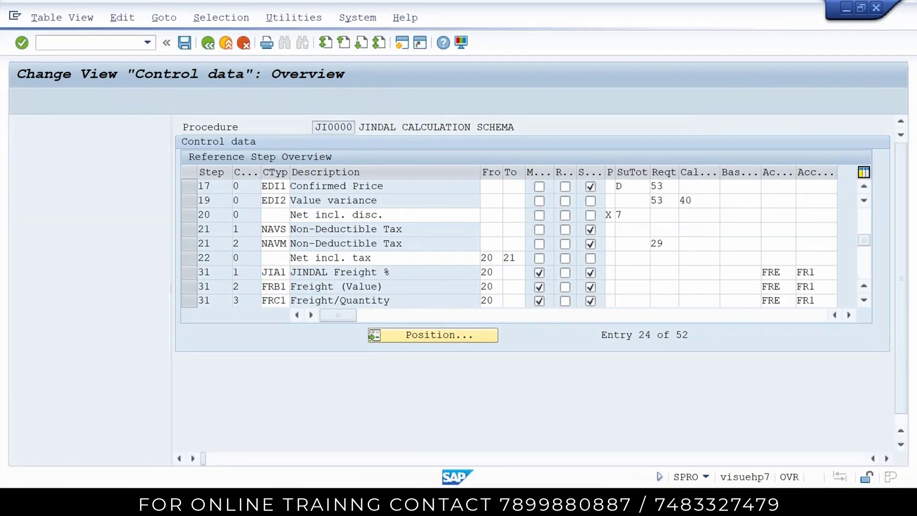
Step: Switch to the PowerPoint slide on pricing procedure and highlight the Schema Group definition
{"action": "left_click", "coordinate": [507, 502]}
{"action": "left_click", "coordinate": [218, 287]}
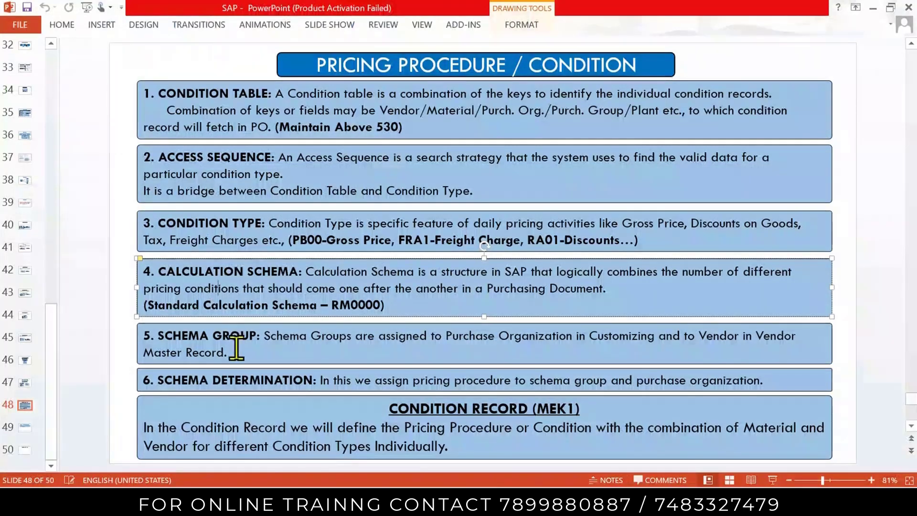
{"action": "left_click_drag", "start_coordinate": [236, 348], "coordinate": [156, 338]}
Step: Switch back to the SAP implementation guide and open the vendor schema groups activity under Define Schema Group
{"action": "mouse_move", "coordinate": [459, 502]}
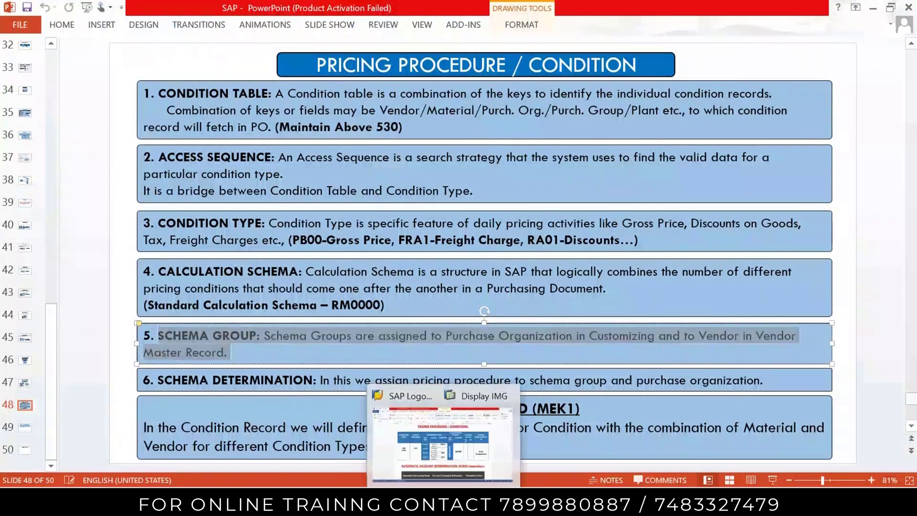
{"action": "left_click", "coordinate": [438, 458]}
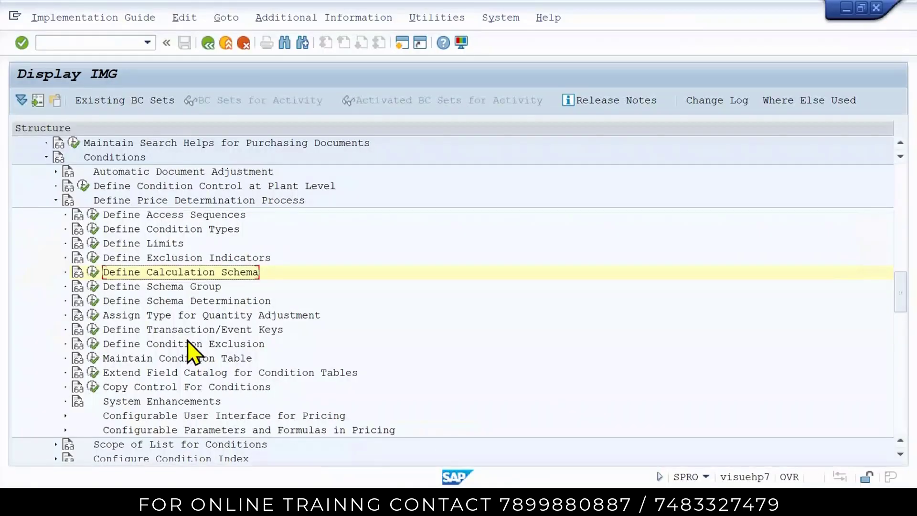
{"action": "left_click", "coordinate": [93, 286]}
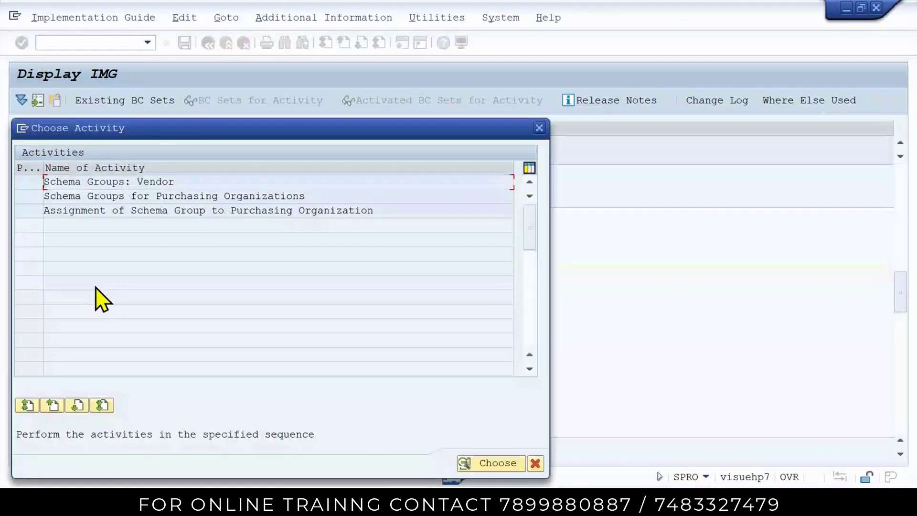
{"action": "double_click", "coordinate": [204, 181]}
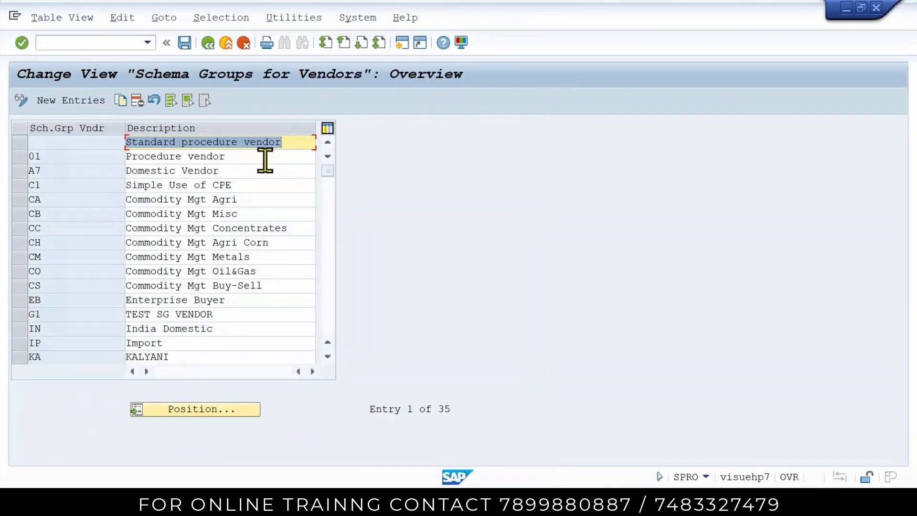
Step: Create vendor schema group JI with the description JINDAL SCHEMA GR FOR VENDOR and save it under the proposed customizing request
{"action": "left_click", "coordinate": [82, 103]}
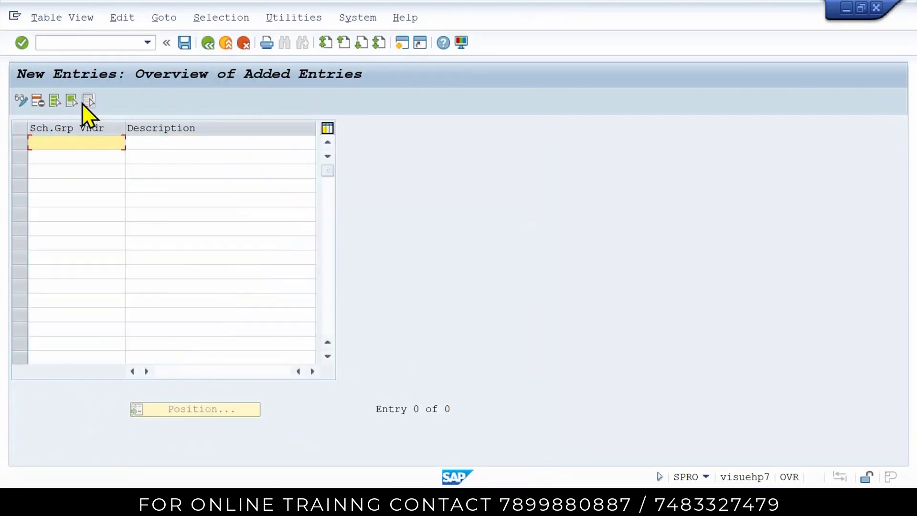
{"action": "type", "text": "JJ"}
{"action": "key", "text": "BackSpace"}
{"action": "key", "text": "BackSpace"}
{"action": "type", "text": "JI"}
{"action": "left_click", "coordinate": [214, 145]}
{"action": "type", "text": "JI"}
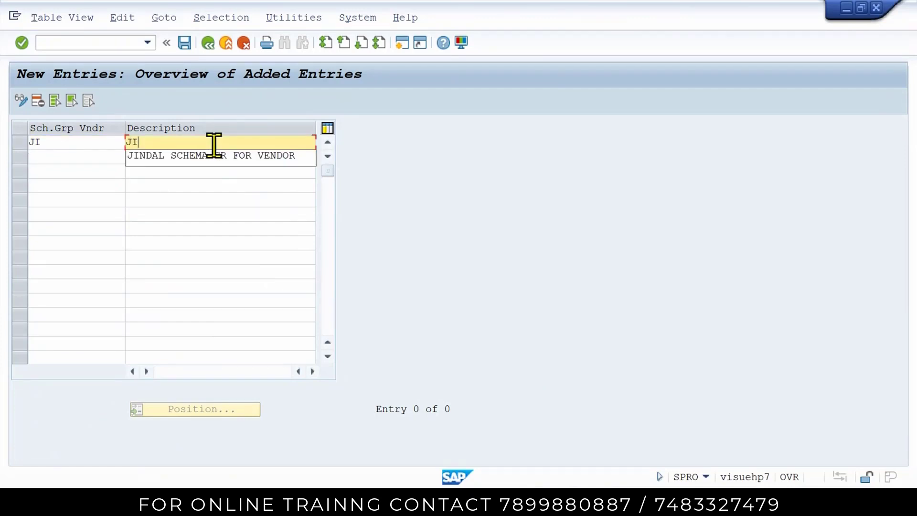
{"action": "left_click", "coordinate": [214, 152]}
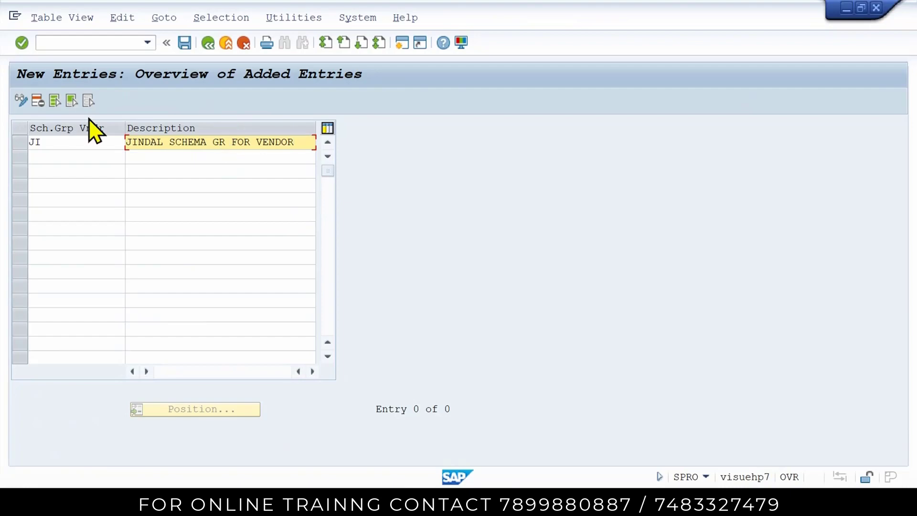
{"action": "left_click", "coordinate": [185, 44]}
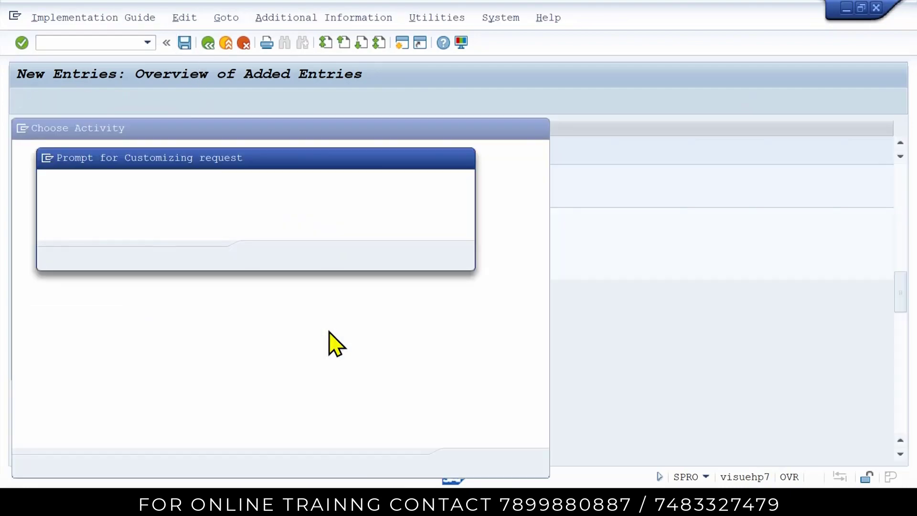
{"action": "left_click", "coordinate": [264, 257]}
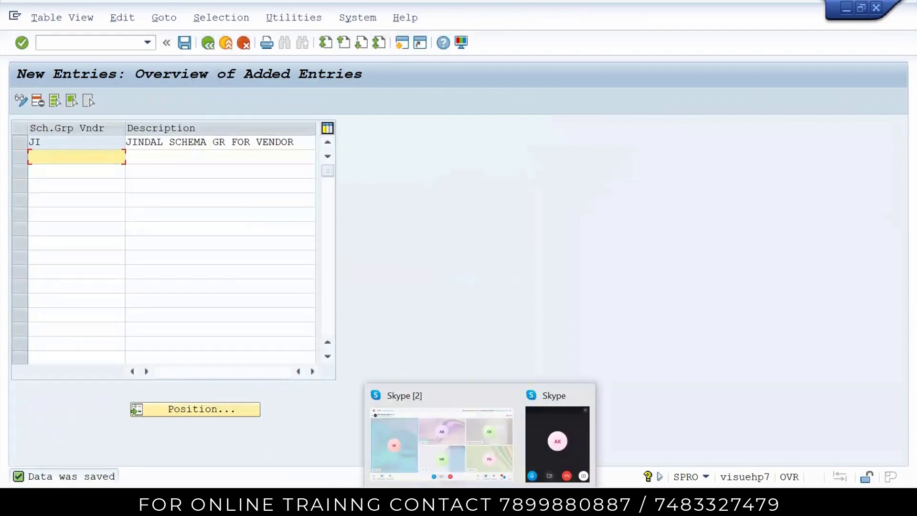
Step: Switch to the Word document and enter JI as the vendor schema group in the pricing procedure table
{"action": "left_click", "coordinate": [485, 442]}
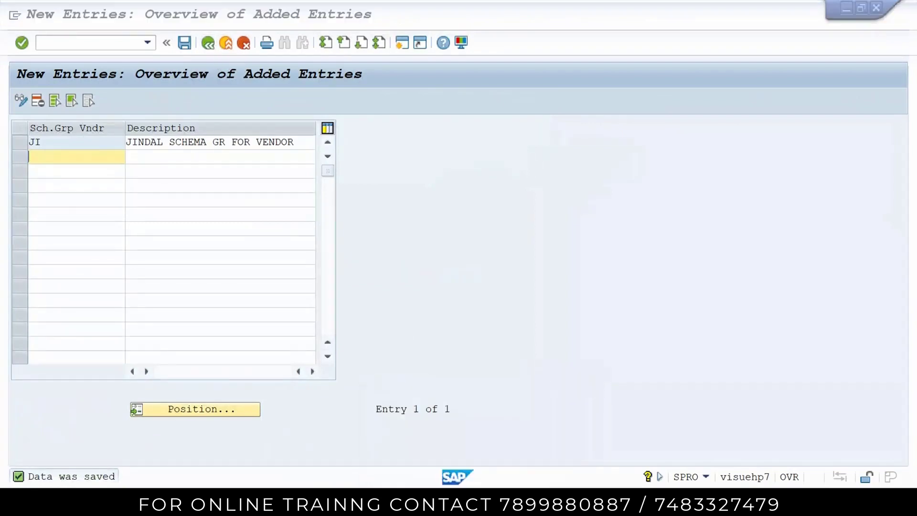
{"action": "left_click", "coordinate": [611, 286]}
{"action": "type", "text": "JI"}
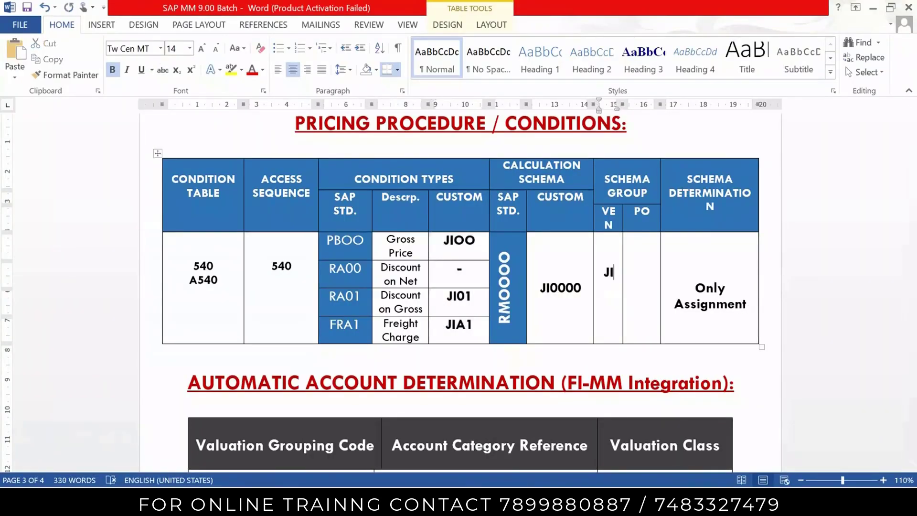
Step: Switch to the SAP implementation guide, open Schema Groups for Purchasing Organizations and add a new entry with the code JIPO
{"action": "key", "text": "alt+Tab"}
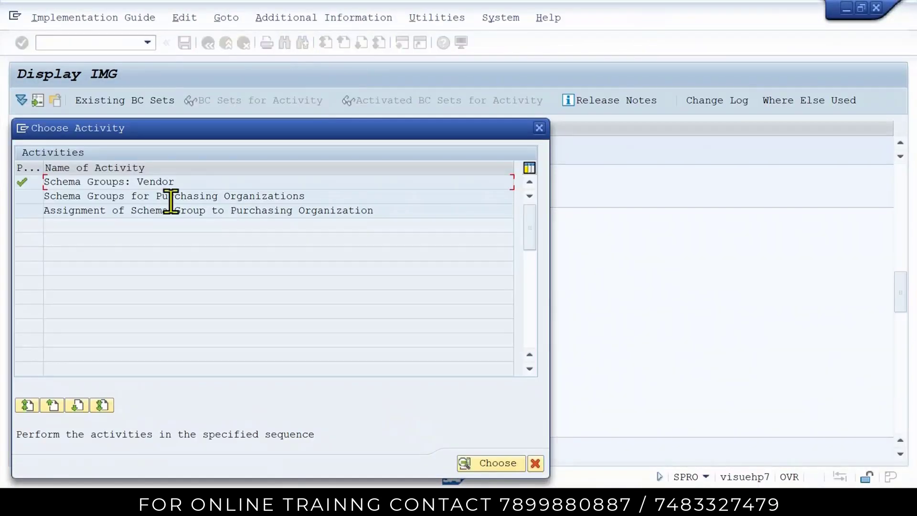
{"action": "double_click", "coordinate": [173, 196]}
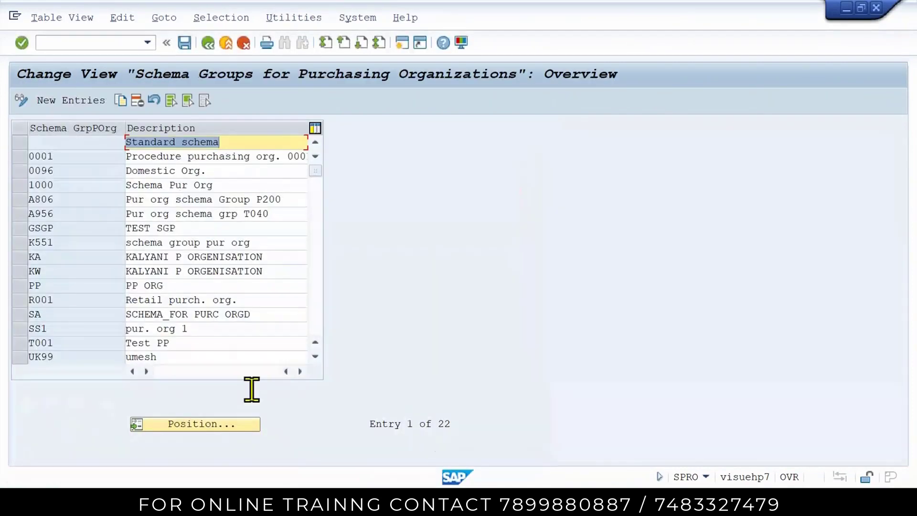
{"action": "left_click", "coordinate": [76, 101]}
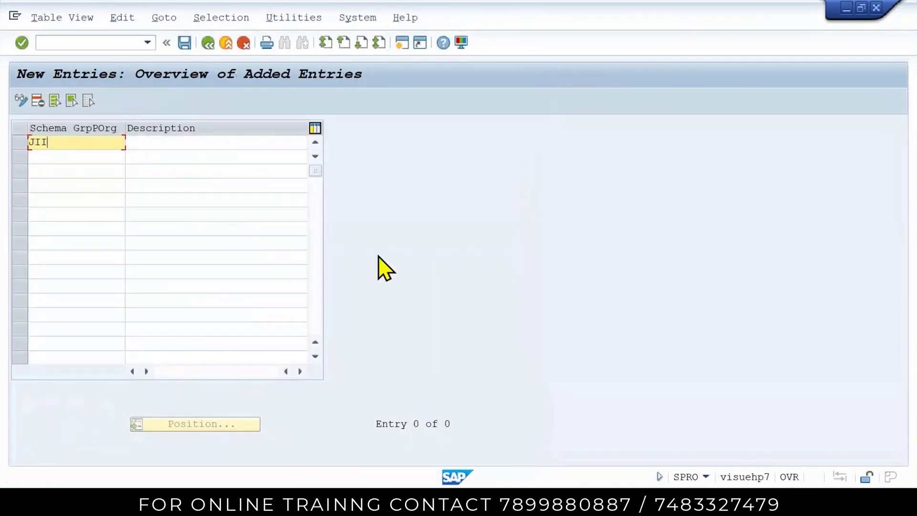
{"action": "key", "text": "BackSpace"}
{"action": "key", "text": "BackSpace"}
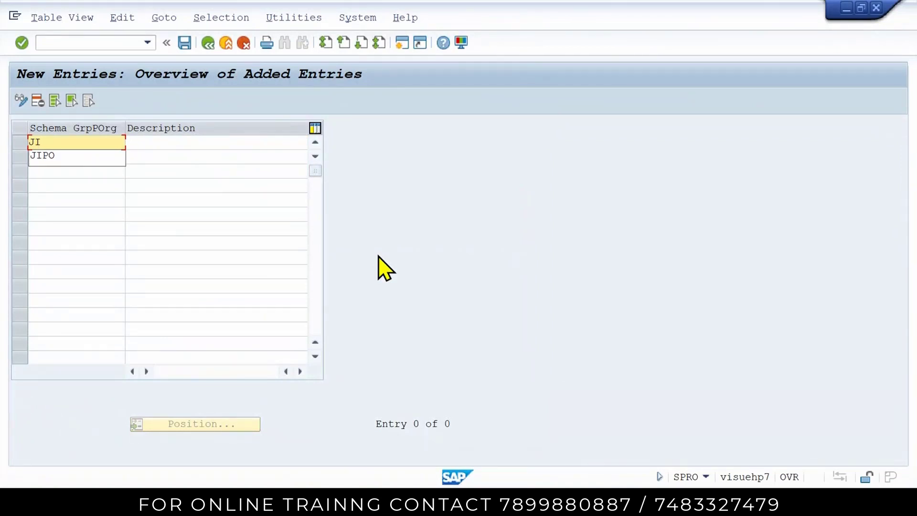
{"action": "type", "text": "PO"}
Step: Describe schema group JIPO as JINDAL SCHEMA GR FOR PURC ORG and save it under the proposed customizing request
{"action": "left_click", "coordinate": [297, 142]}
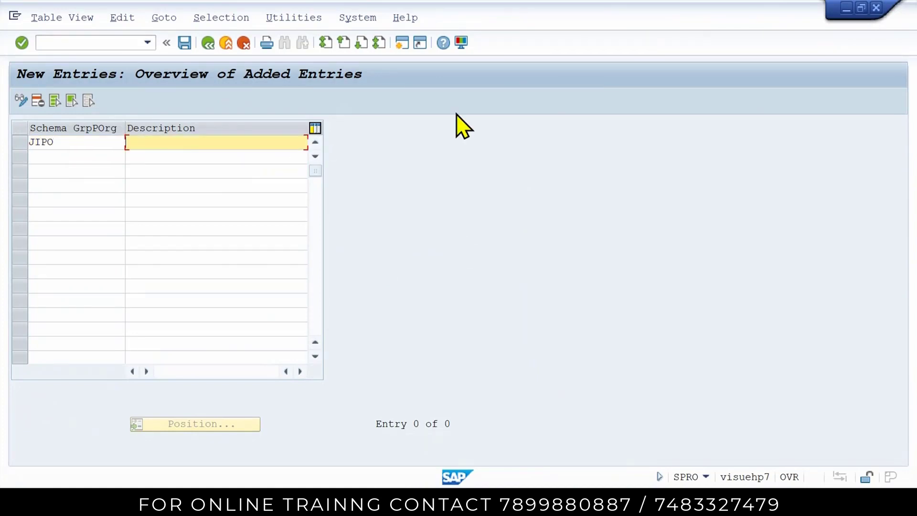
{"action": "type", "text": "J"}
{"action": "key", "text": "Down"}
{"action": "key", "text": "Return"}
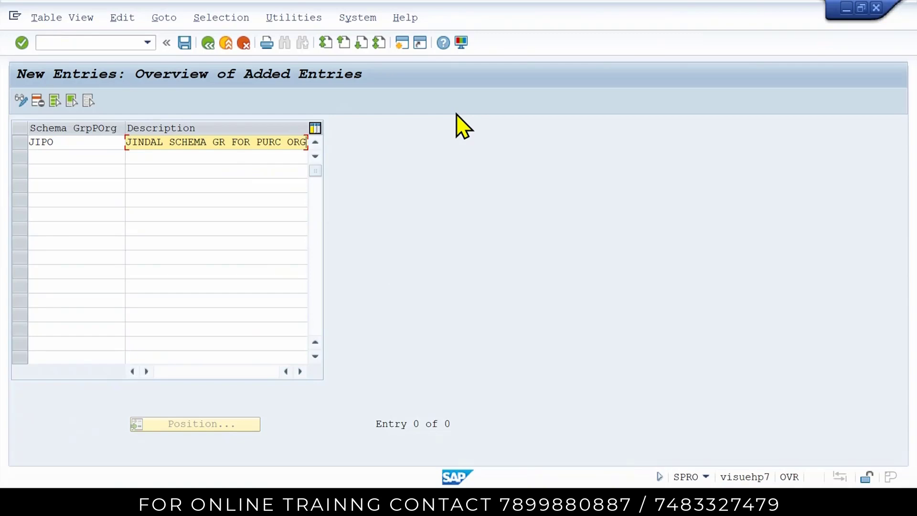
{"action": "left_click", "coordinate": [185, 43]}
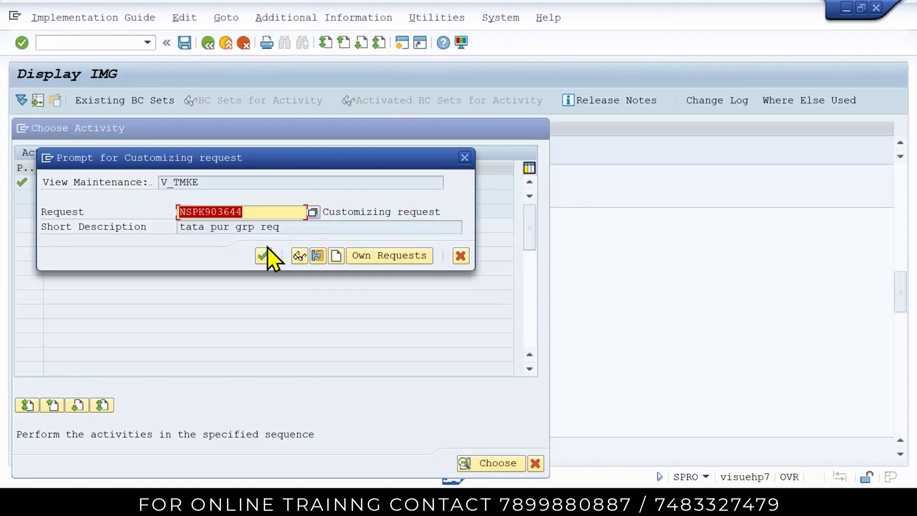
{"action": "left_click", "coordinate": [266, 253]}
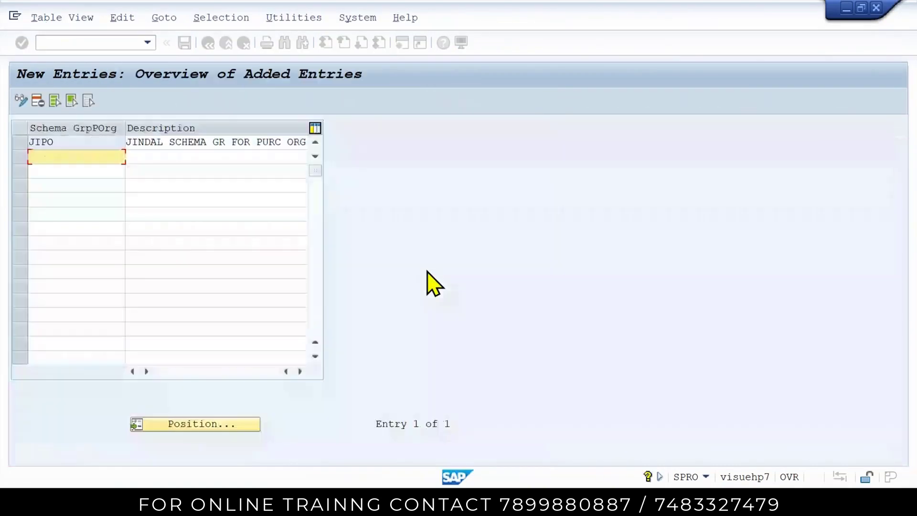
Step: Switch to the Word document, enter JIPO as the PO schema group in the pricing procedure table and widen its column to fit
{"action": "key", "text": "alt+Tab"}
{"action": "left_click", "coordinate": [647, 272]}
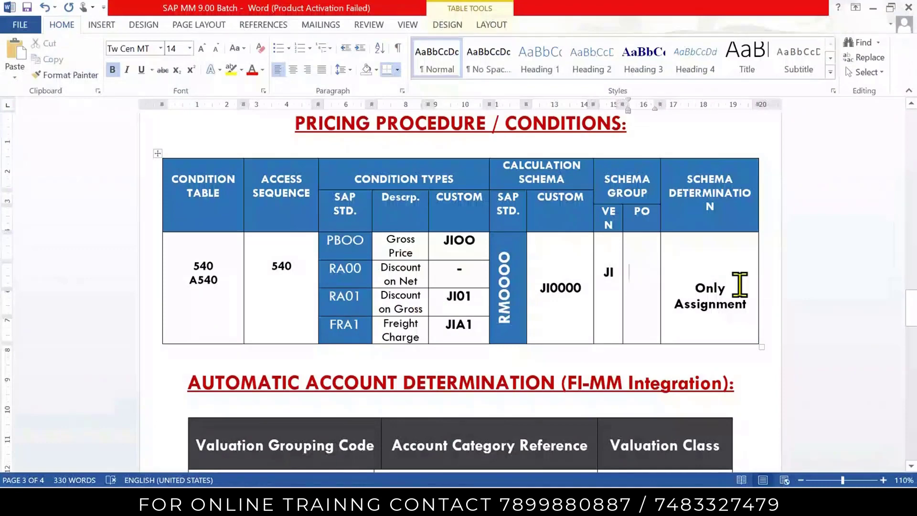
{"action": "type", "text": "JIPO"}
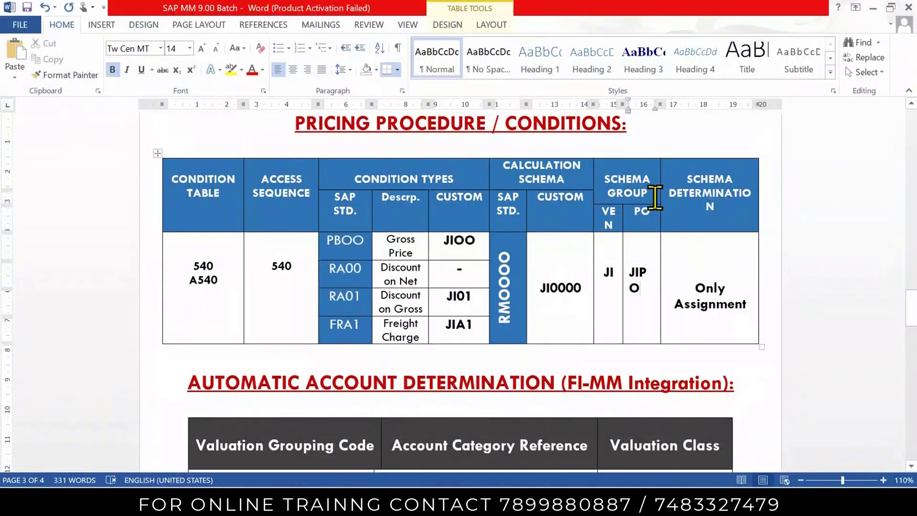
{"action": "left_click_drag", "start_coordinate": [661, 199], "coordinate": [668, 199]}
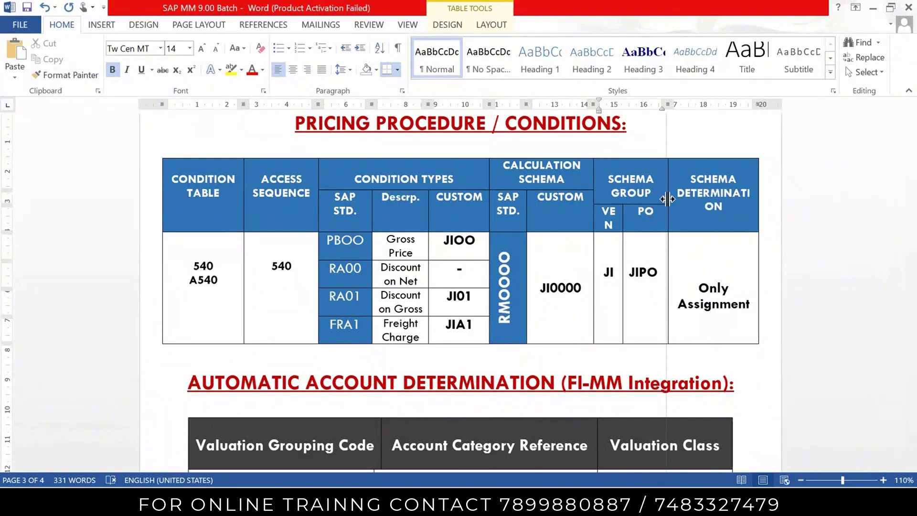
Step: Switch back to SAP, leave the new schema group entries and open Assignment of Schema Group to Purchasing Organization
{"action": "key", "text": "alt+Tab"}
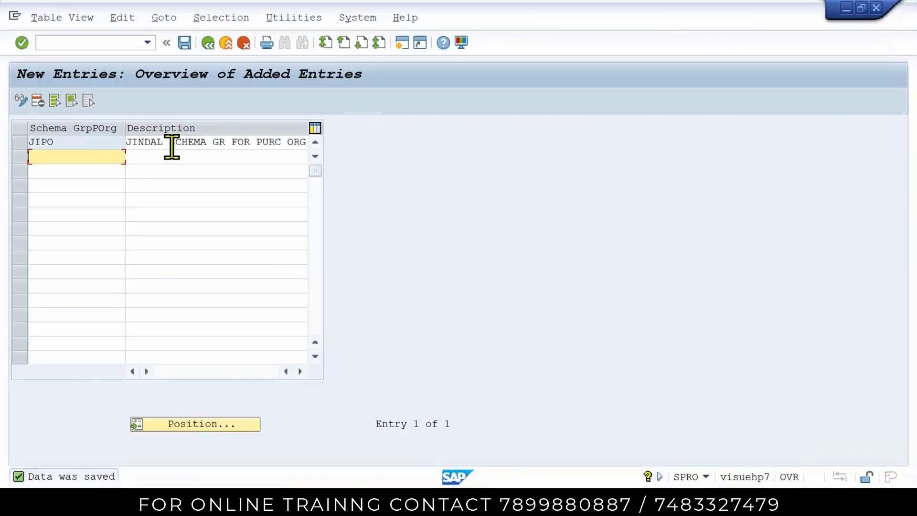
{"action": "left_click", "coordinate": [191, 47]}
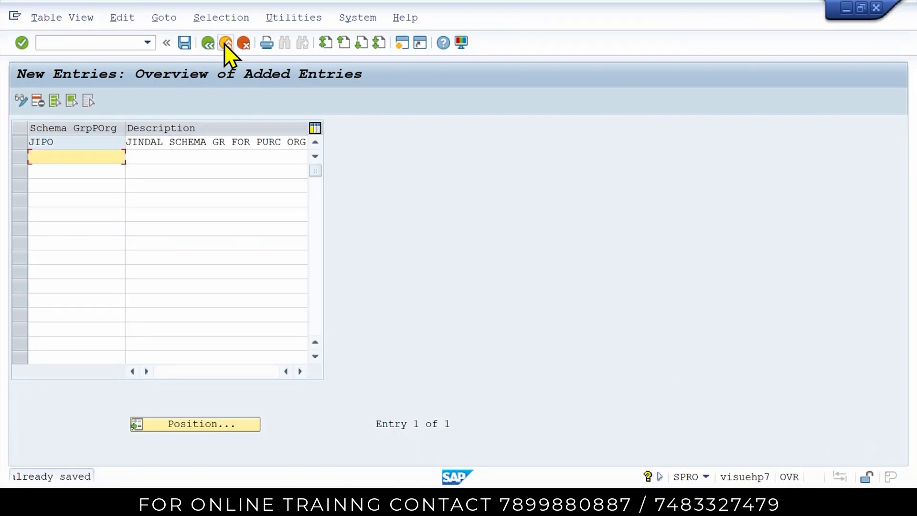
{"action": "left_click", "coordinate": [225, 44]}
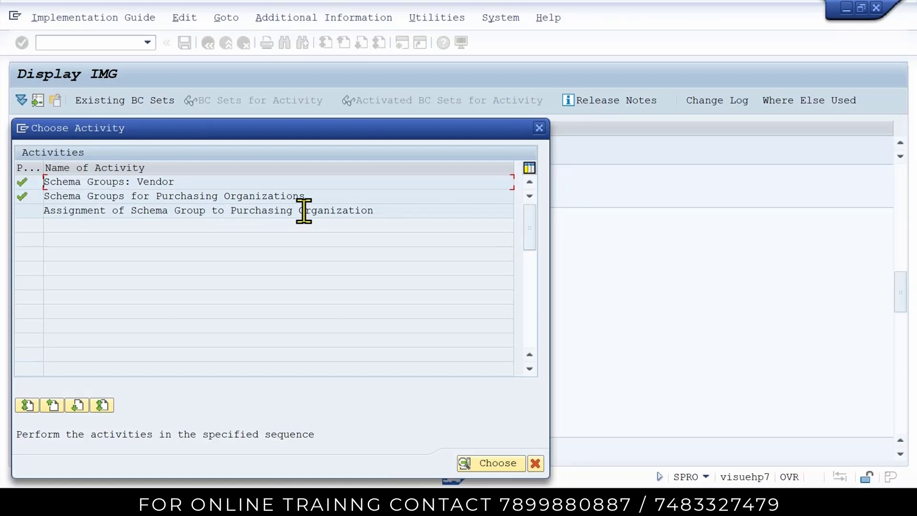
{"action": "double_click", "coordinate": [304, 210]}
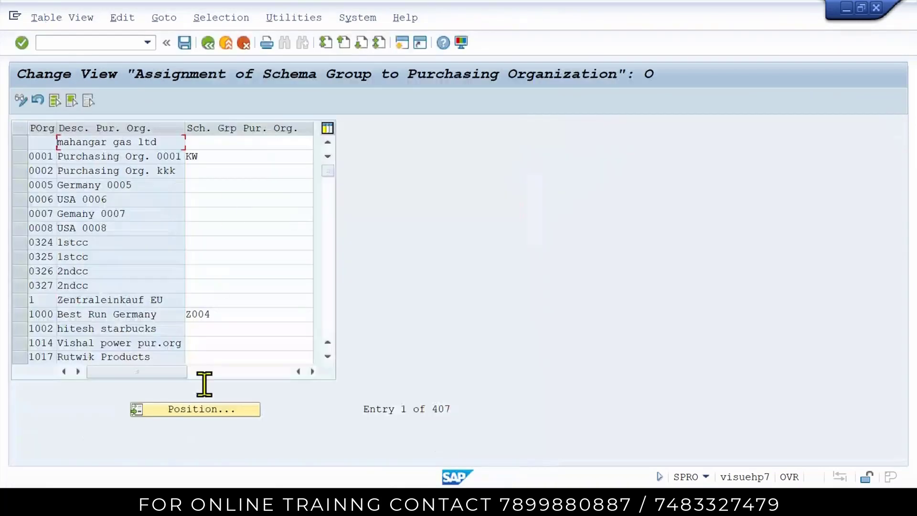
Step: Try to position the assignment list at purchasing organization JIPO
{"action": "left_click", "coordinate": [202, 410]}
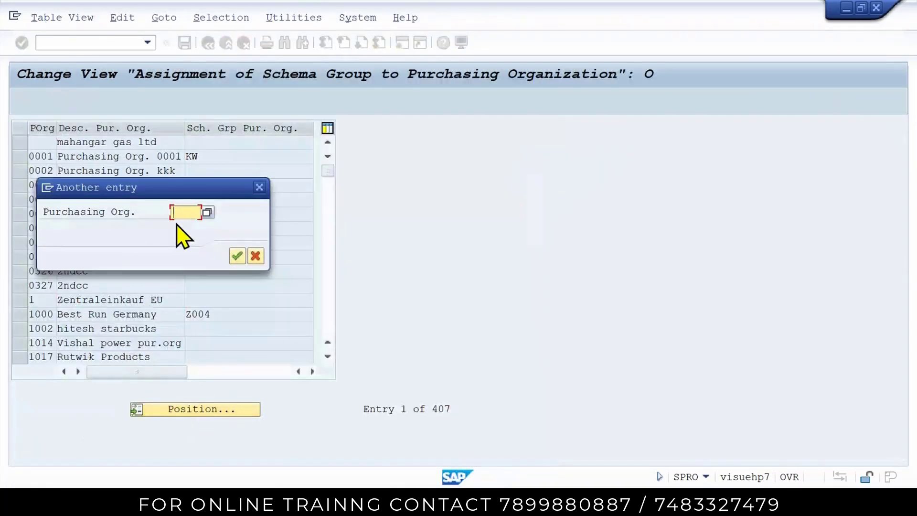
{"action": "type", "text": "J"}
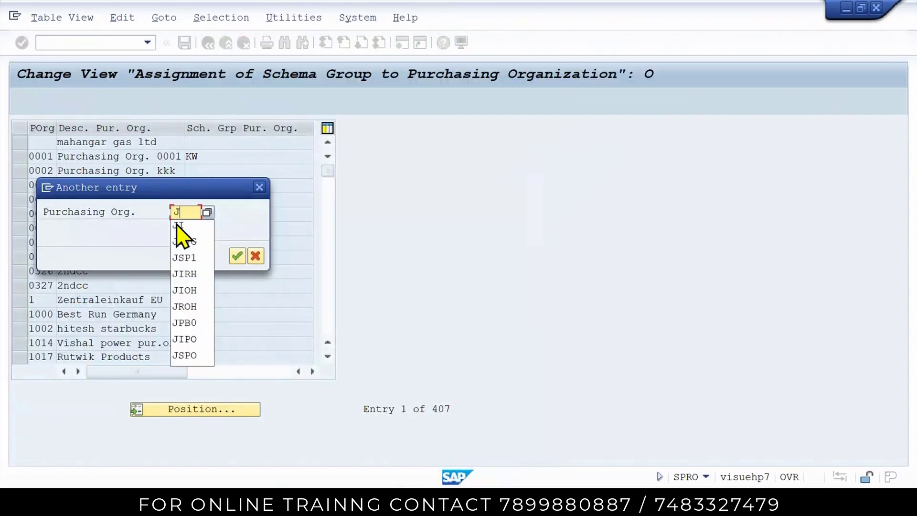
{"action": "type", "text": "IPO"}
{"action": "key", "text": "Return"}
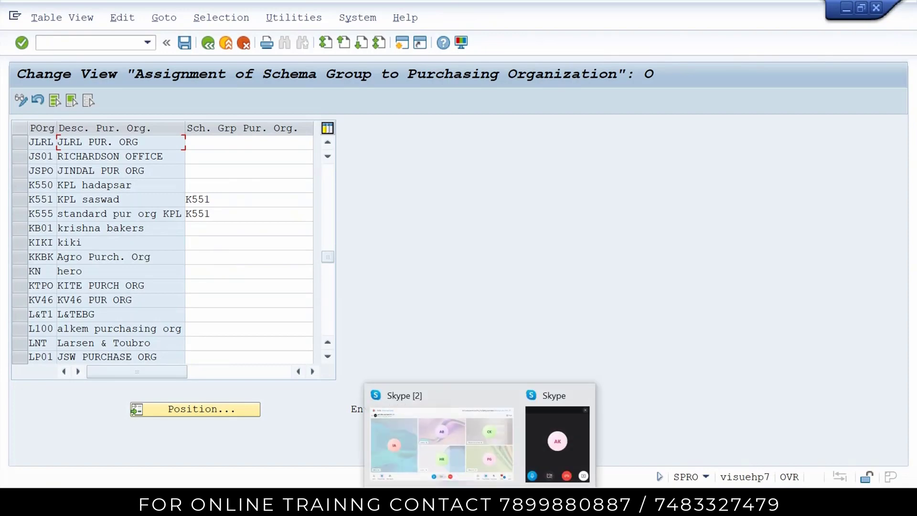
Step: Switch to the Word document and look up the purchasing organization code in the enterprise structure table
{"action": "mouse_move", "coordinate": [515, 506]}
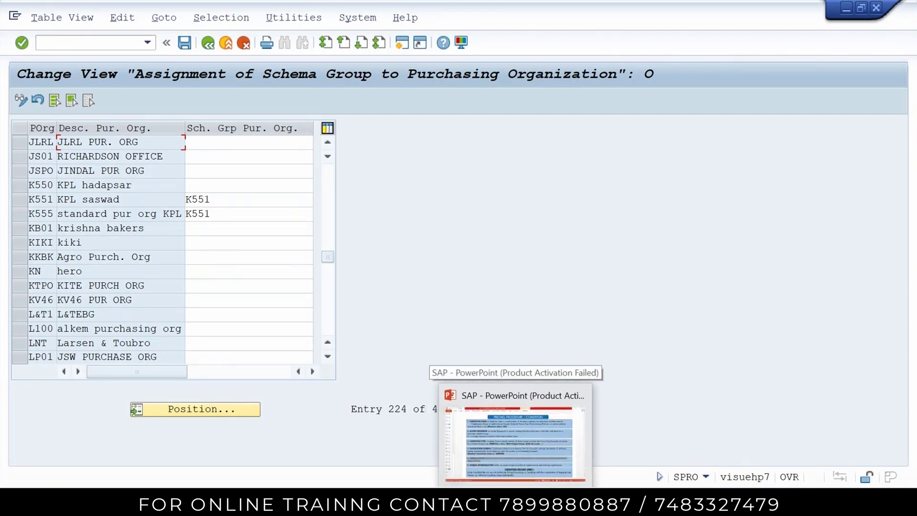
{"action": "left_click", "coordinate": [461, 507]}
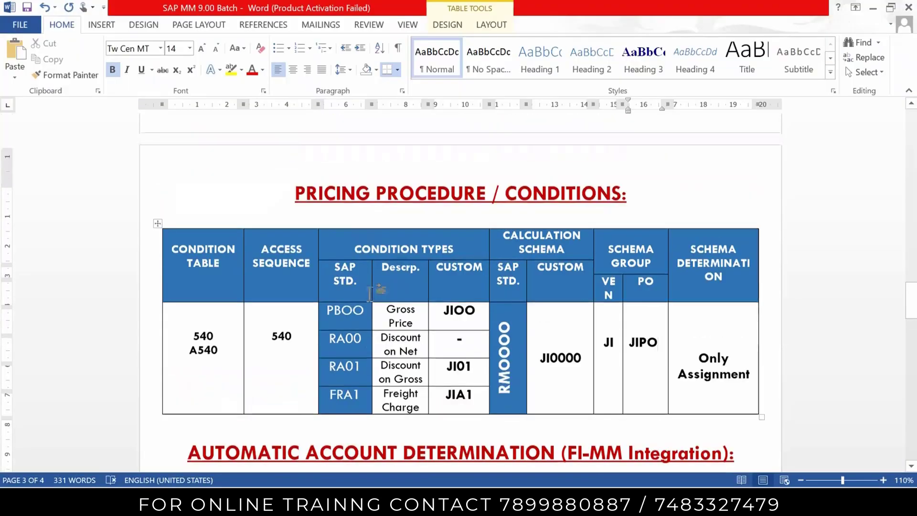
{"action": "scroll", "coordinate": [371, 291], "scroll_direction": "up", "scroll_amount": 10}
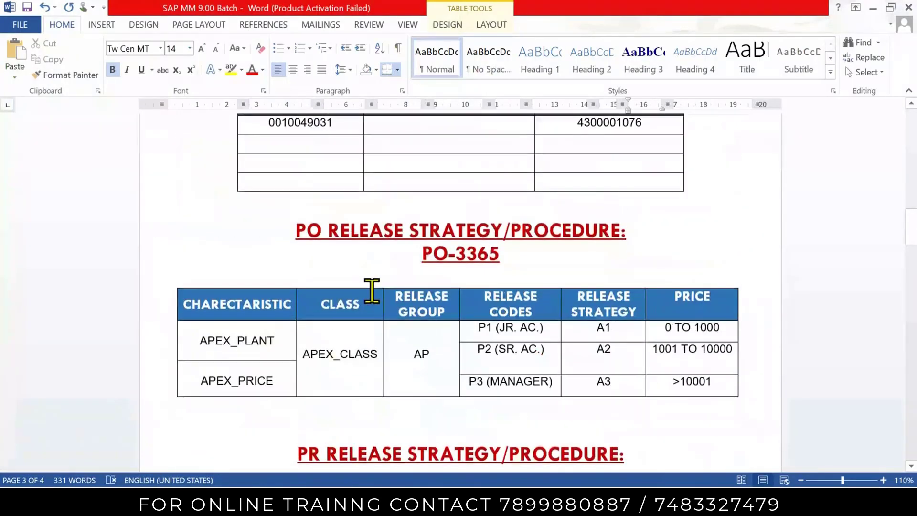
{"action": "scroll", "coordinate": [372, 291], "scroll_direction": "up", "scroll_amount": 15}
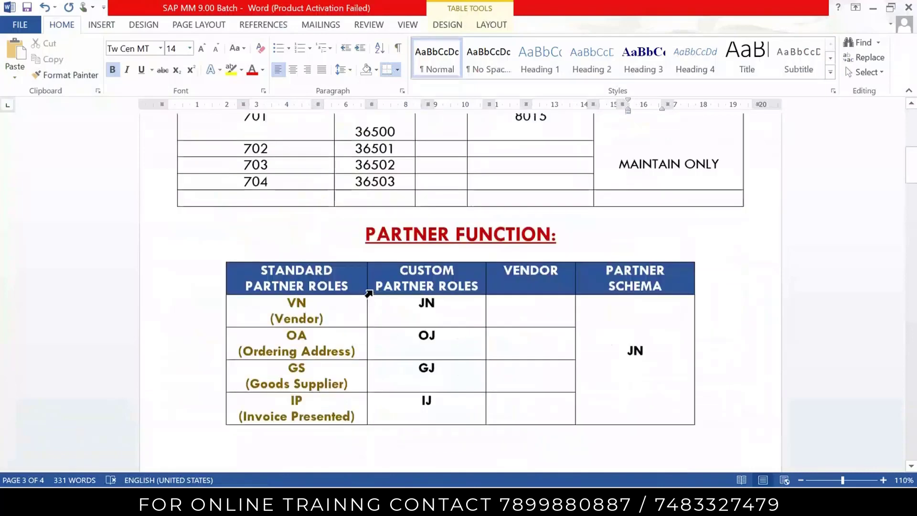
{"action": "scroll", "coordinate": [372, 291], "scroll_direction": "up", "scroll_amount": 5}
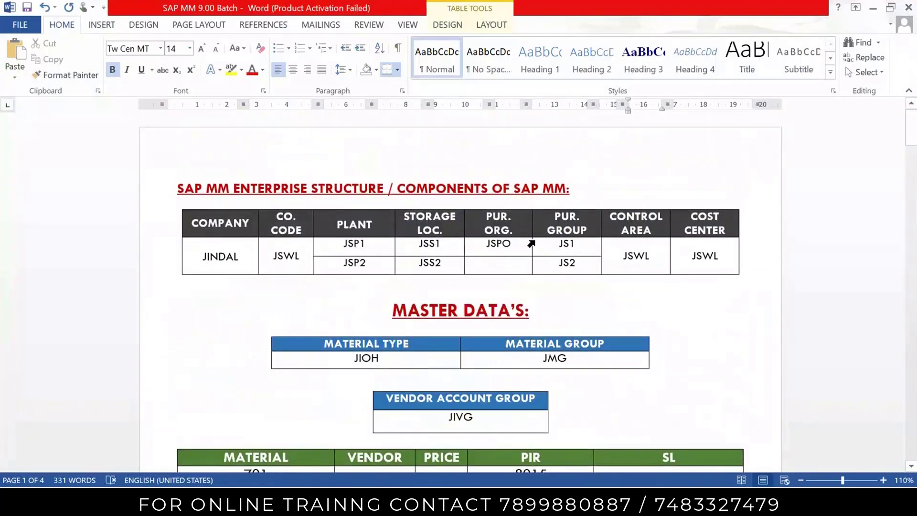
{"action": "left_click", "coordinate": [510, 242]}
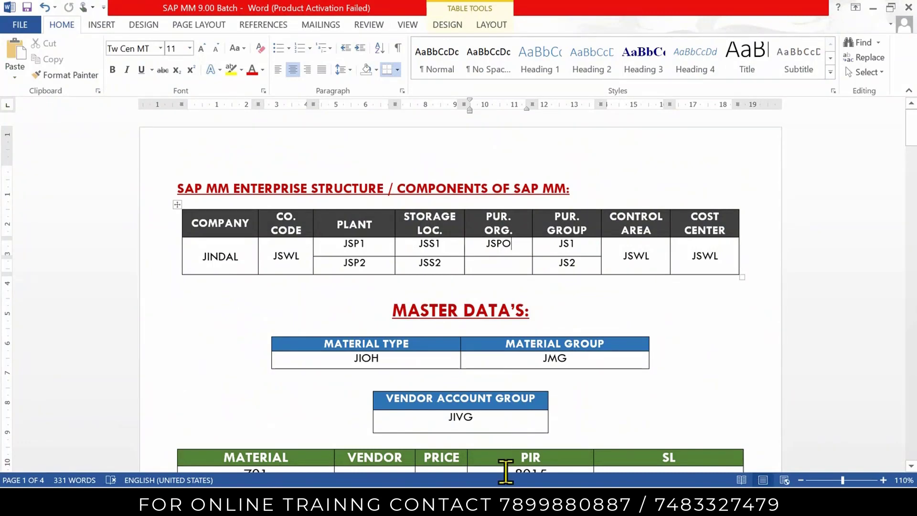
Step: Switch back to SAP, position the assignment list at purchasing organization JSPO and select its schema group cell
{"action": "mouse_move", "coordinate": [444, 505]}
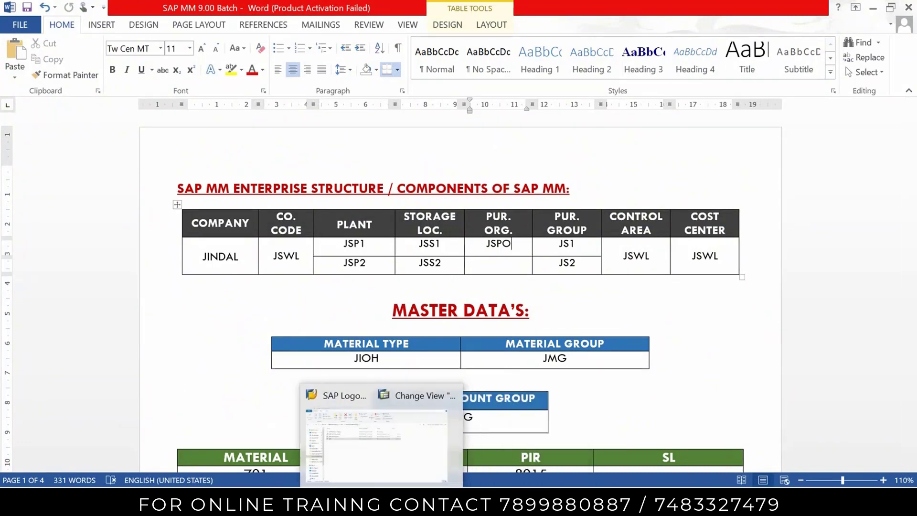
{"action": "left_click", "coordinate": [473, 430]}
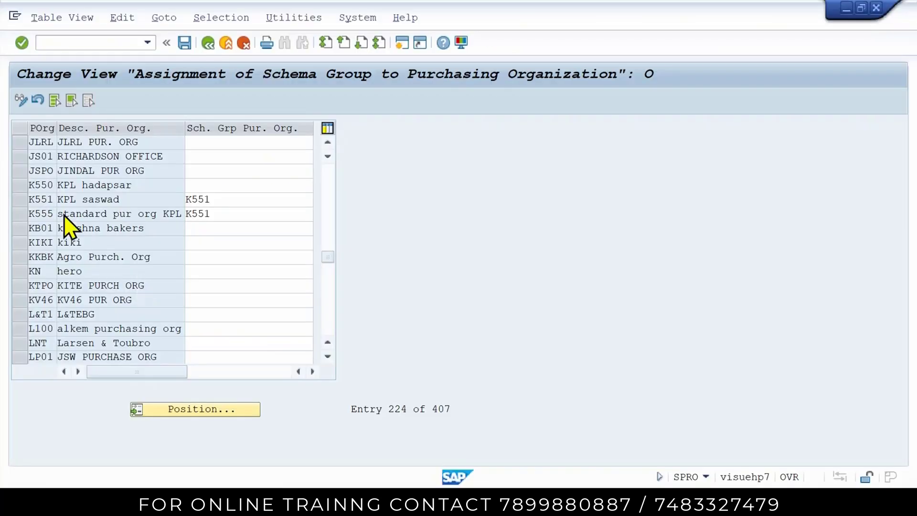
{"action": "left_click", "coordinate": [16, 171]}
{"action": "left_click", "coordinate": [235, 411]}
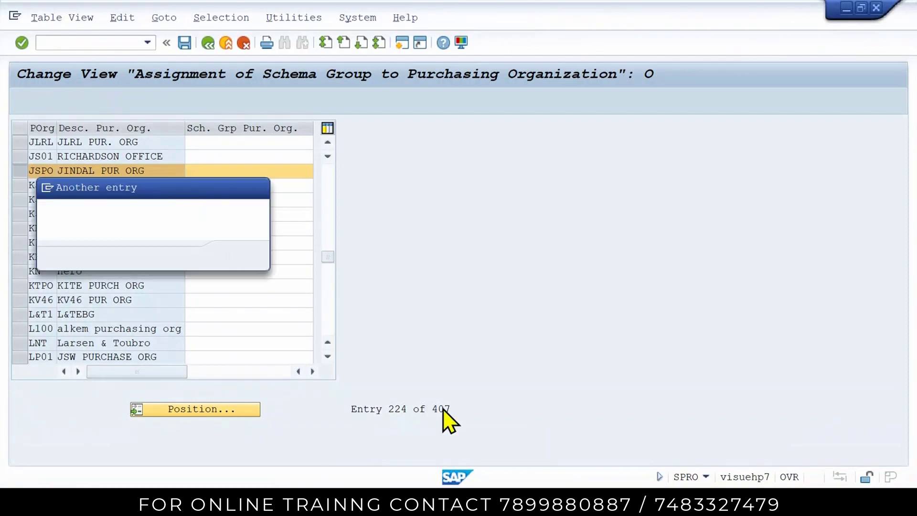
{"action": "type", "text": "JSPO"}
{"action": "key", "text": "Return"}
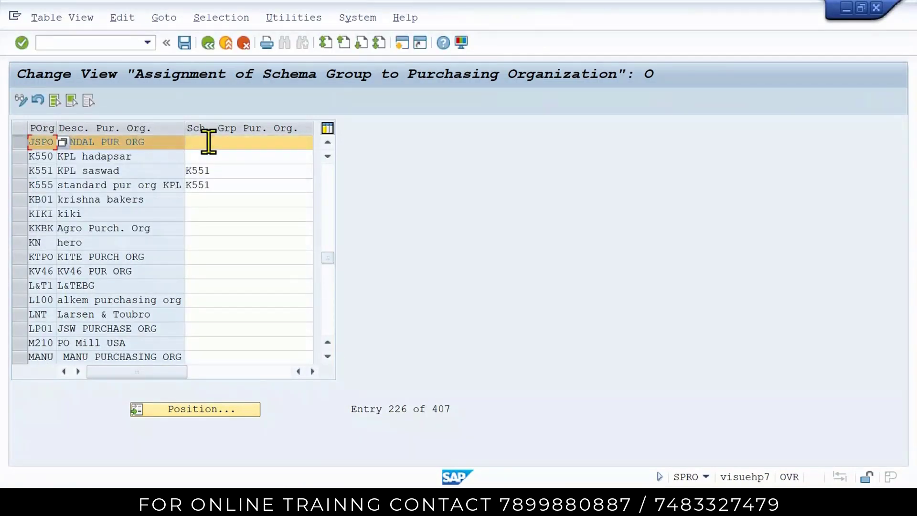
{"action": "left_click", "coordinate": [209, 141]}
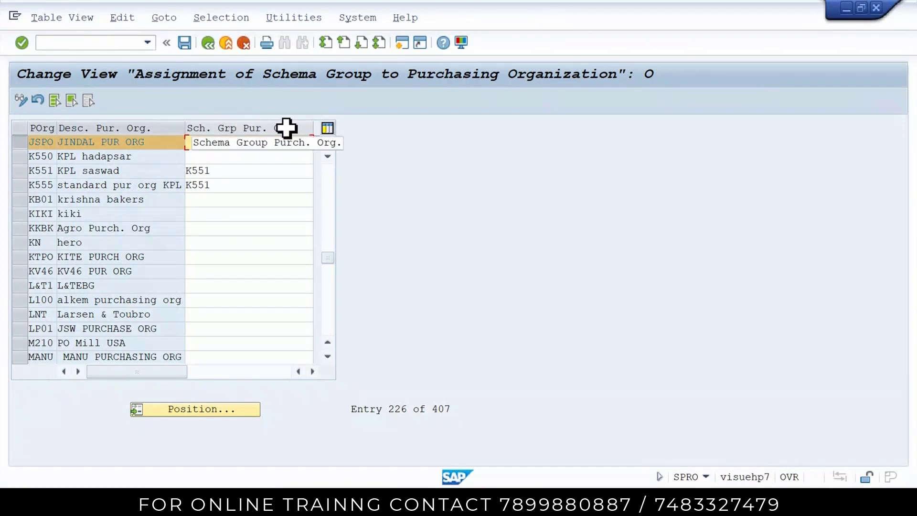
Step: Switch to the Word document and highlight the PO schema group code in the pricing procedure table
{"action": "mouse_move", "coordinate": [443, 501]}
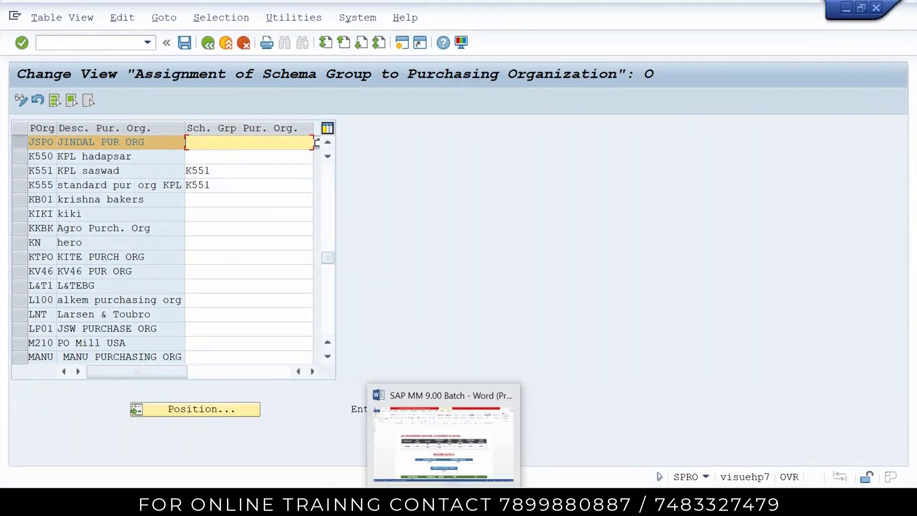
{"action": "left_click", "coordinate": [444, 501]}
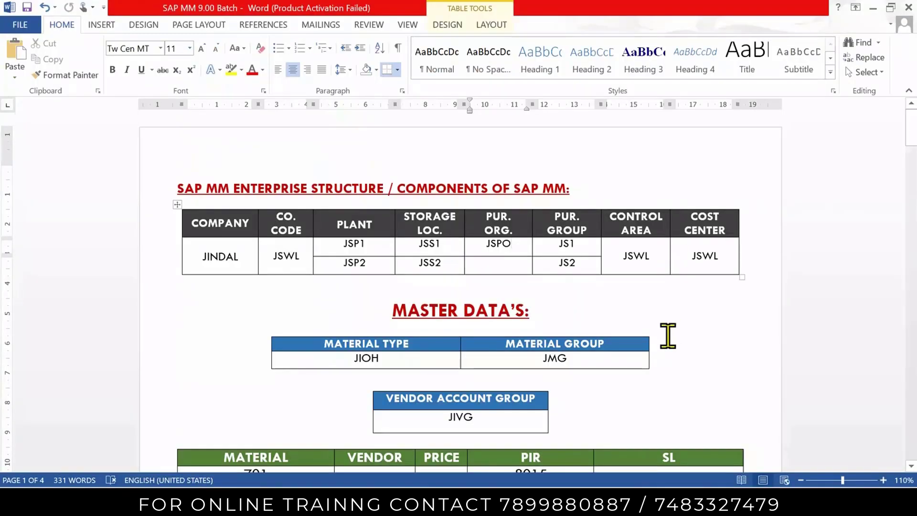
{"action": "scroll", "coordinate": [668, 336], "scroll_direction": "down", "scroll_amount": 20}
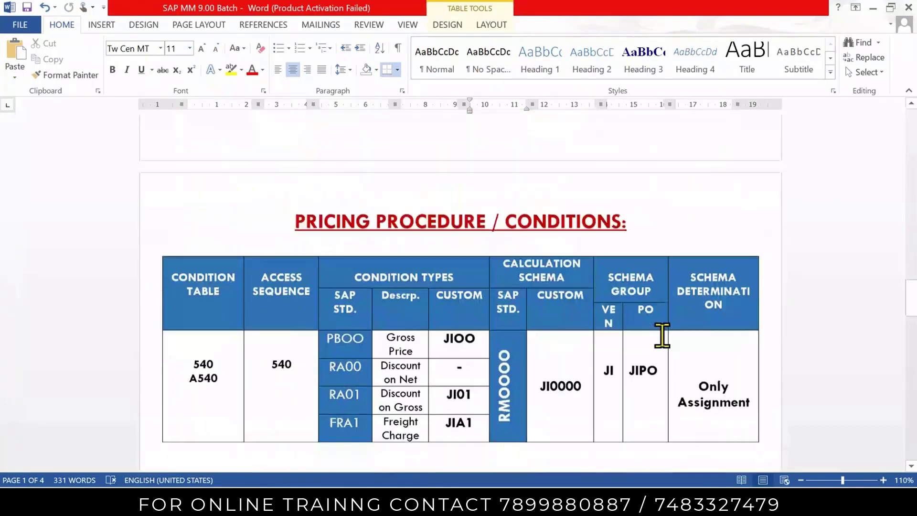
{"action": "scroll", "coordinate": [662, 336], "scroll_direction": "down", "scroll_amount": 3}
{"action": "scroll", "coordinate": [696, 258], "scroll_direction": "up", "scroll_amount": 1}
{"action": "double_click", "coordinate": [645, 219]}
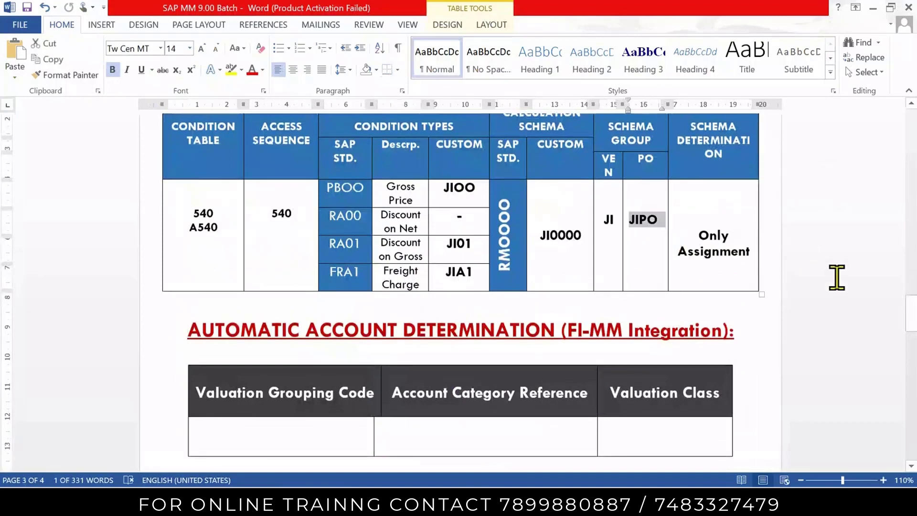
Step: Switch back to SAP, assign schema group JIPO to purchasing organization JSPO and save the assignment
{"action": "key", "text": "alt+Tab"}
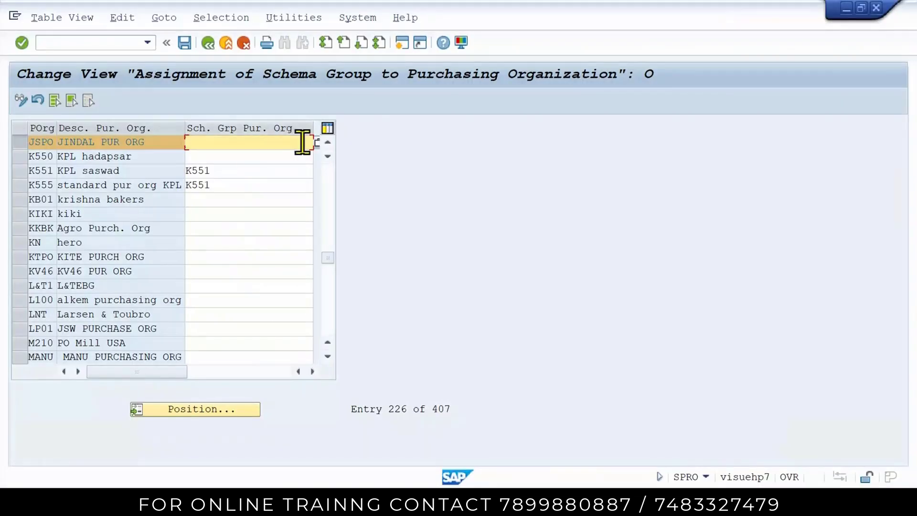
{"action": "left_click_drag", "start_coordinate": [314, 177], "coordinate": [303, 172]}
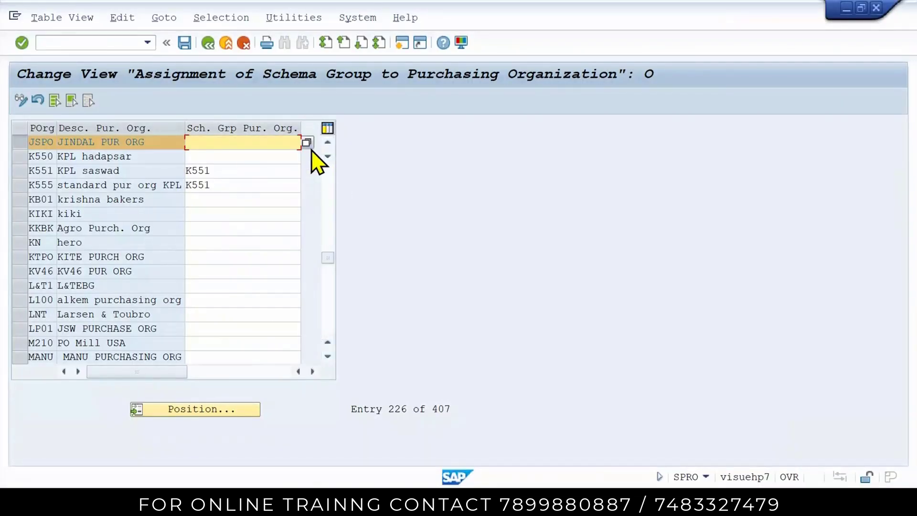
{"action": "left_click", "coordinate": [307, 143]}
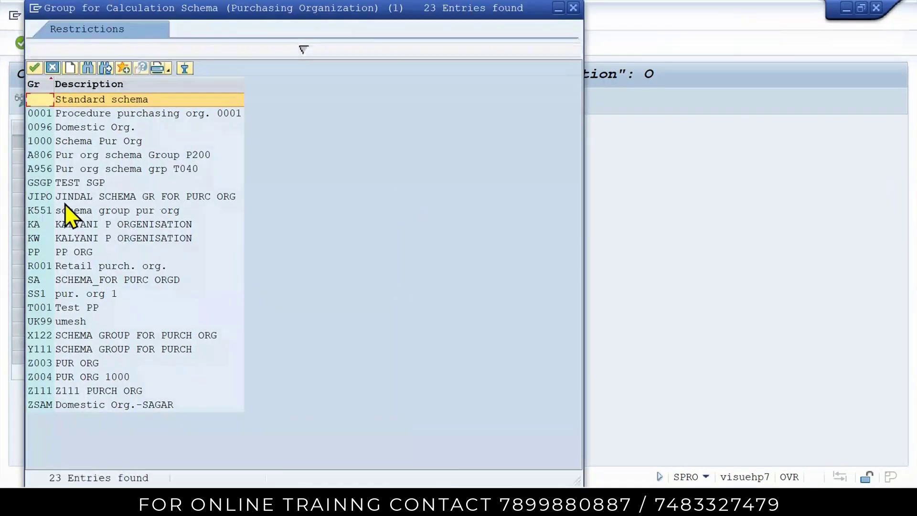
{"action": "double_click", "coordinate": [47, 197]}
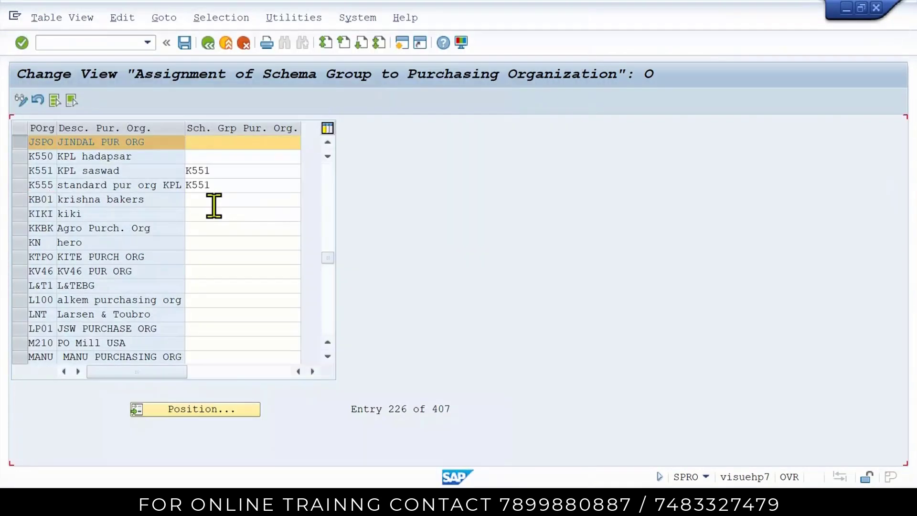
{"action": "left_click", "coordinate": [186, 43]}
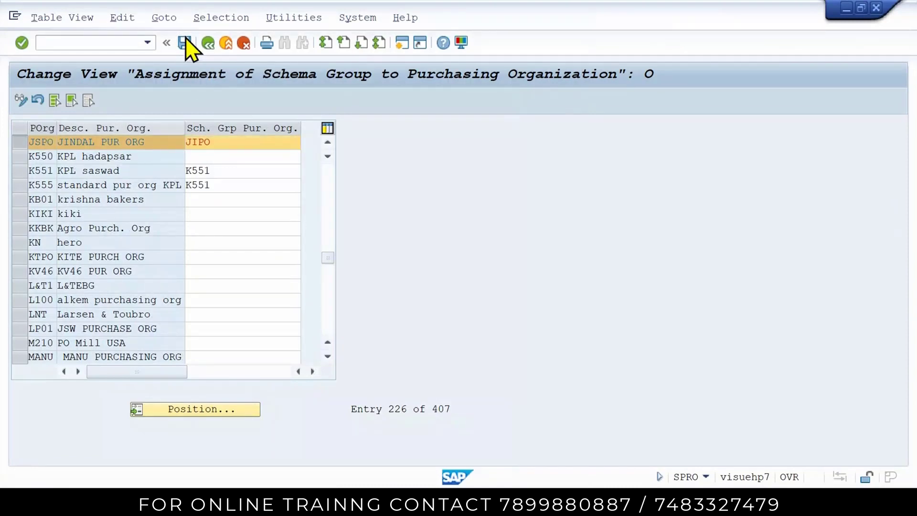
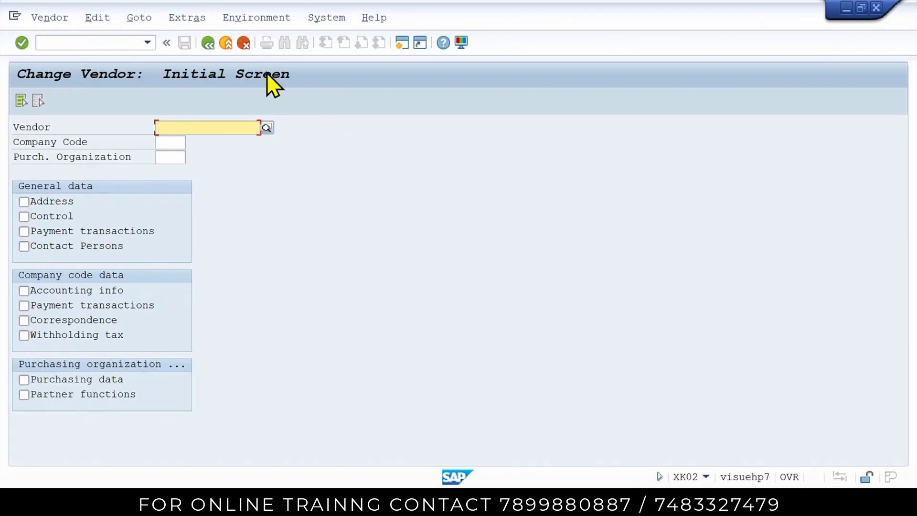
Step: Open the purchasing data of JINDAL VENDOR 1 for company code JSWL and purchasing organization JSPO
{"action": "type", "text": "36500"}
{"action": "left_click", "coordinate": [169, 142]}
{"action": "left_click", "coordinate": [178, 157]}
{"action": "left_click", "coordinate": [167, 158]}
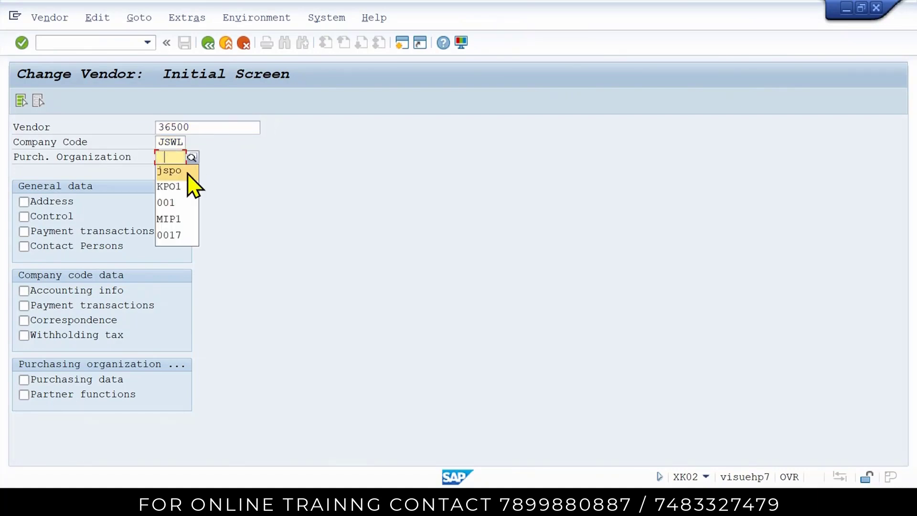
{"action": "left_click", "coordinate": [188, 171]}
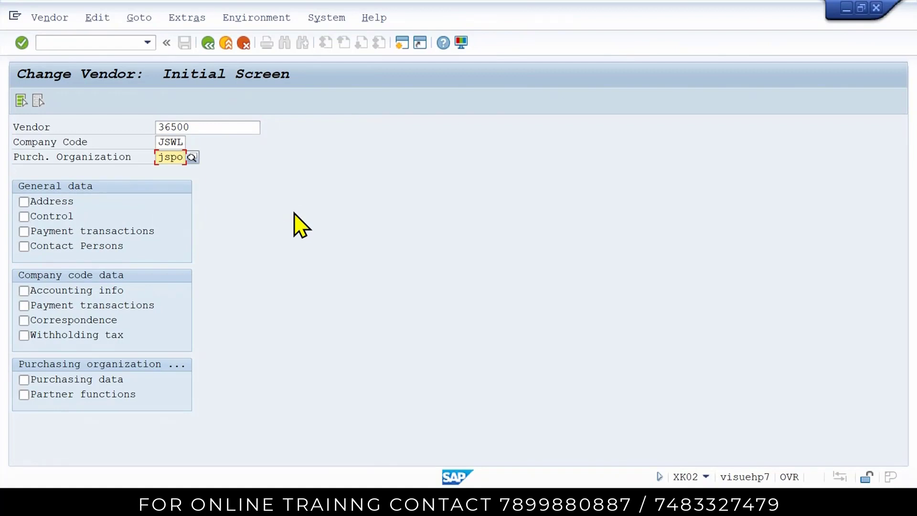
{"action": "left_click", "coordinate": [25, 380]}
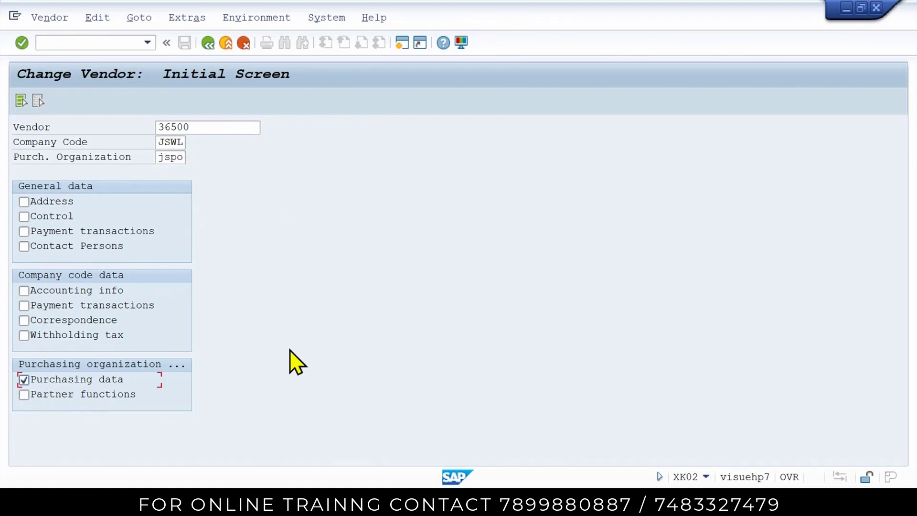
{"action": "key", "text": "Return"}
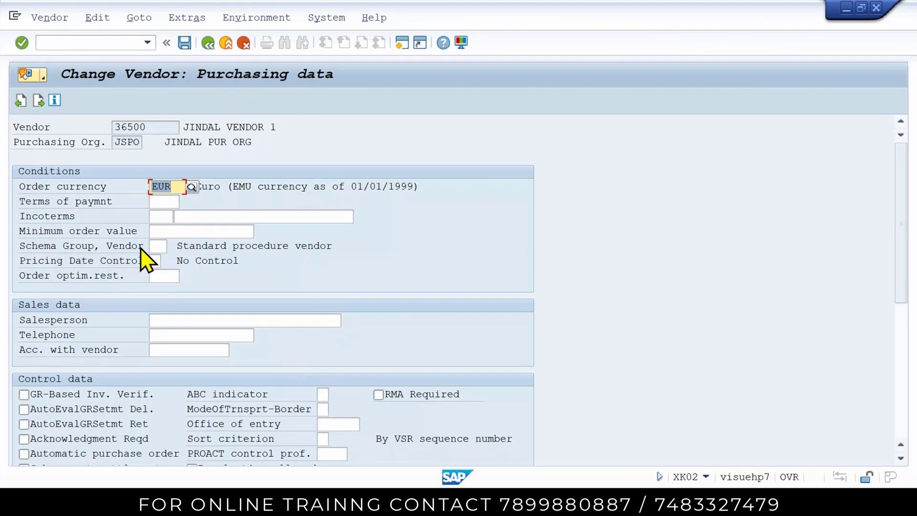
Step: Set the vendor's schema group to JI, the Jindal schema group for vendor
{"action": "left_click", "coordinate": [157, 245]}
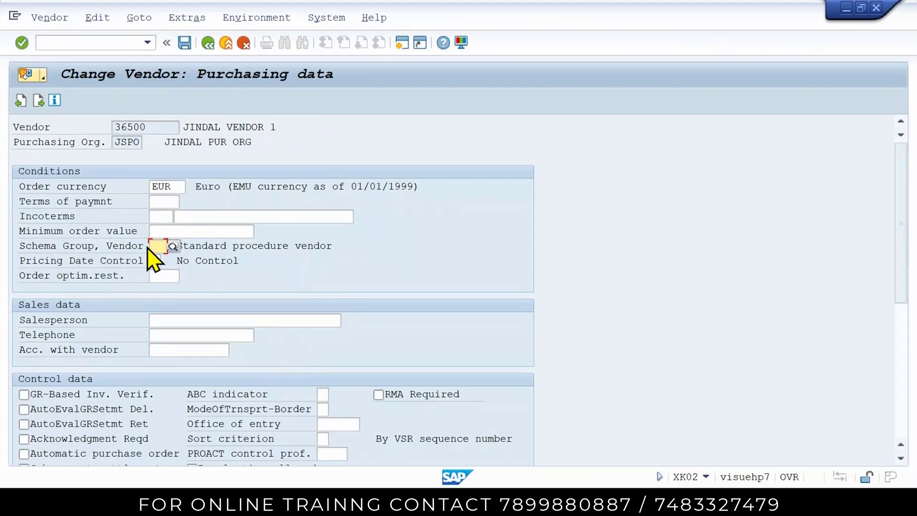
{"action": "left_click", "coordinate": [173, 246]}
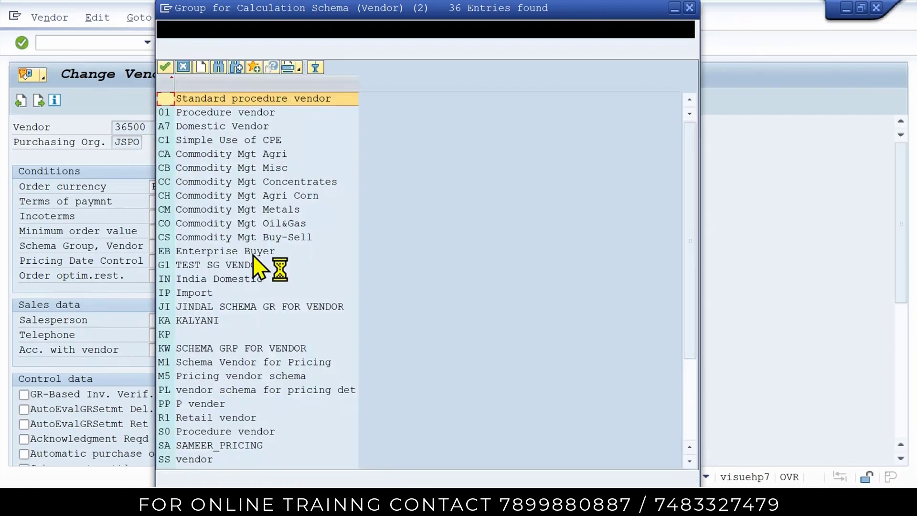
{"action": "double_click", "coordinate": [286, 308]}
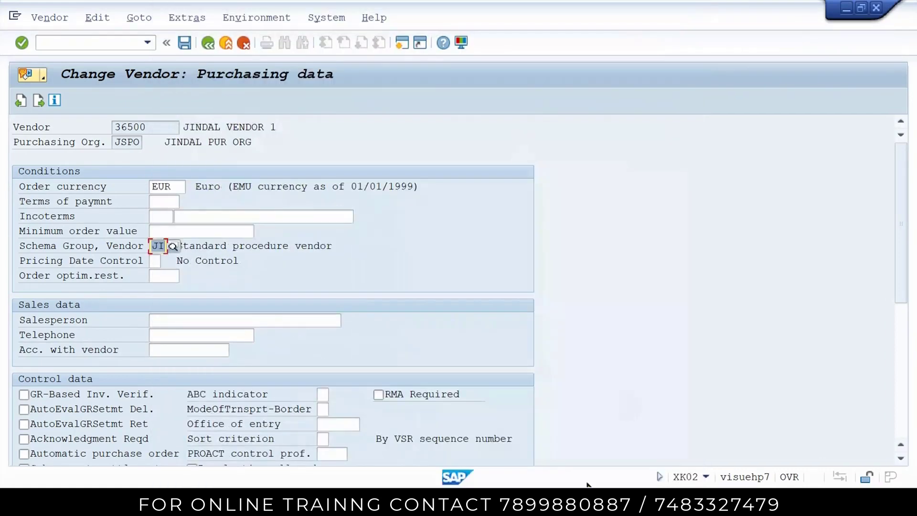
Step: Switch to the Word document, find the pricing procedure table and widen its vendor schema group column
{"action": "left_click", "coordinate": [451, 502]}
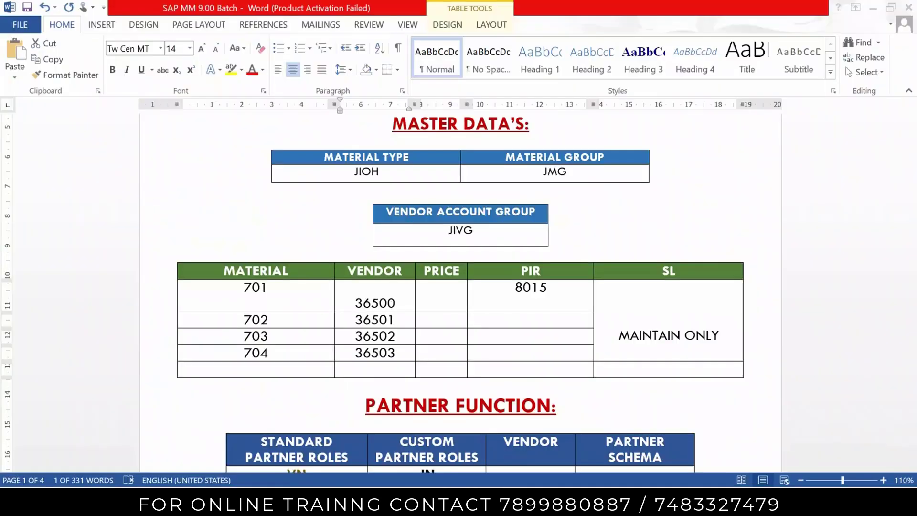
{"action": "scroll", "coordinate": [583, 375], "scroll_direction": "down", "scroll_amount": 20}
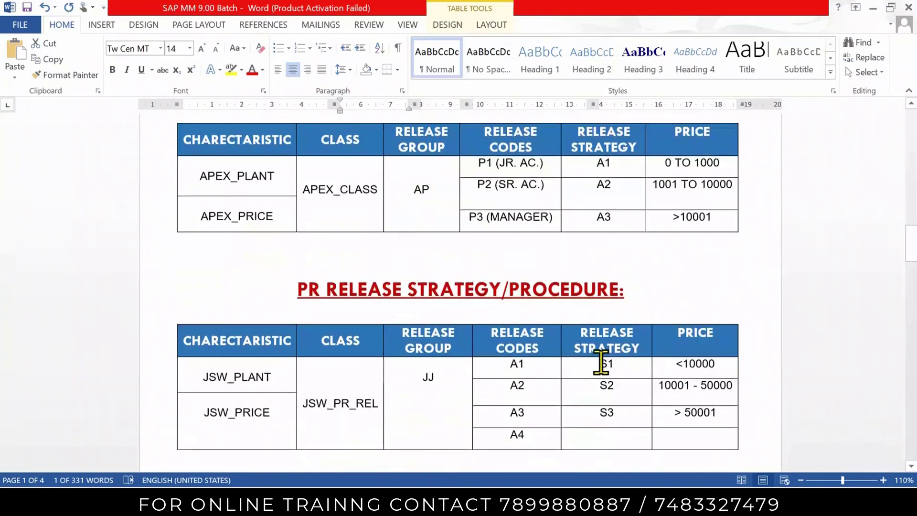
{"action": "scroll", "coordinate": [602, 364], "scroll_direction": "down", "scroll_amount": 6}
{"action": "scroll", "coordinate": [647, 266], "scroll_direction": "up", "scroll_amount": 2}
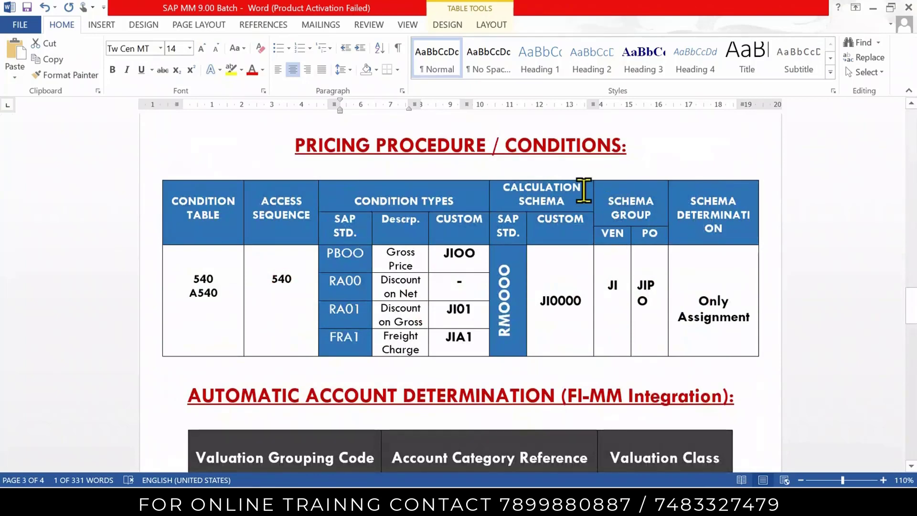
{"action": "left_click_drag", "start_coordinate": [595, 271], "coordinate": [590, 271]}
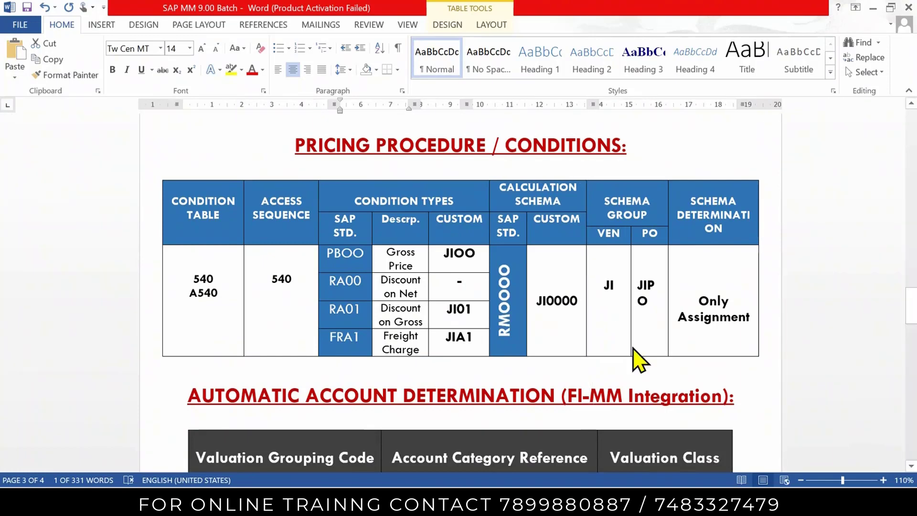
Step: Switch back to SAP, save the vendor change and return to the Display IMG window
{"action": "key", "text": "alt+Tab"}
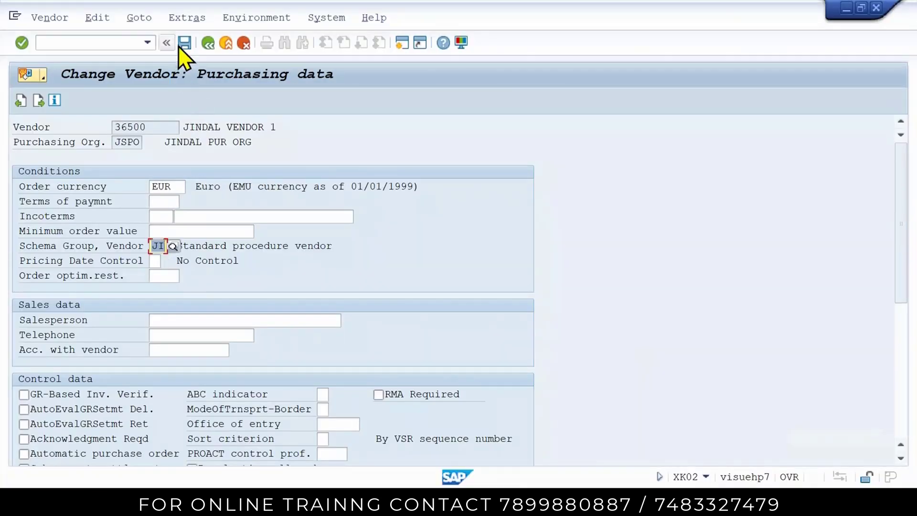
{"action": "left_click", "coordinate": [179, 46]}
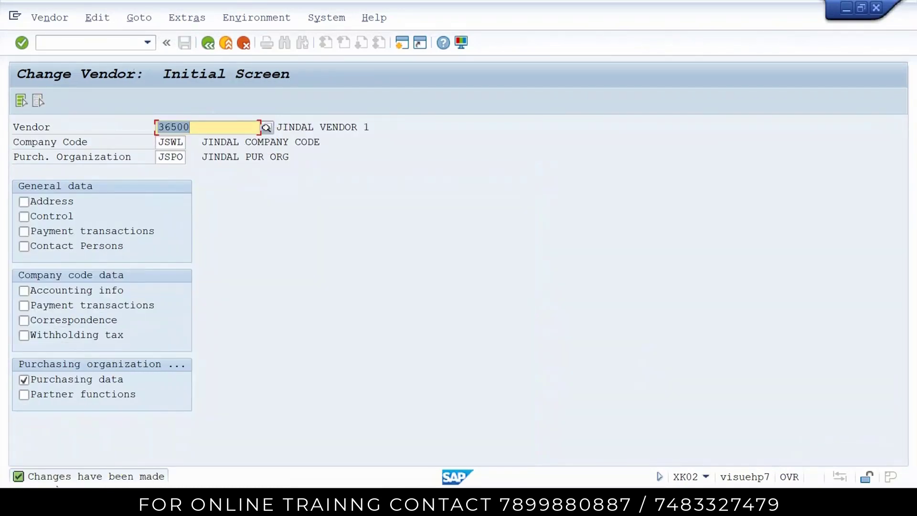
{"action": "mouse_move", "coordinate": [419, 484]}
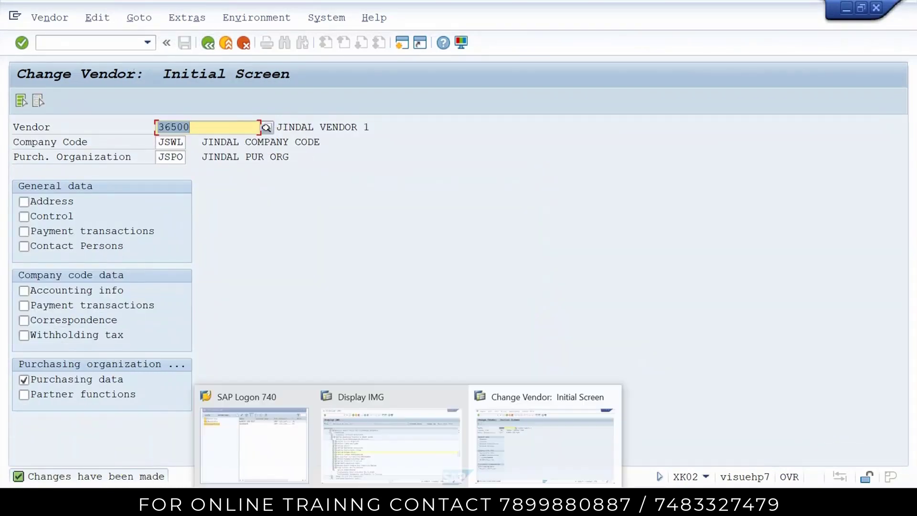
{"action": "left_click", "coordinate": [388, 452]}
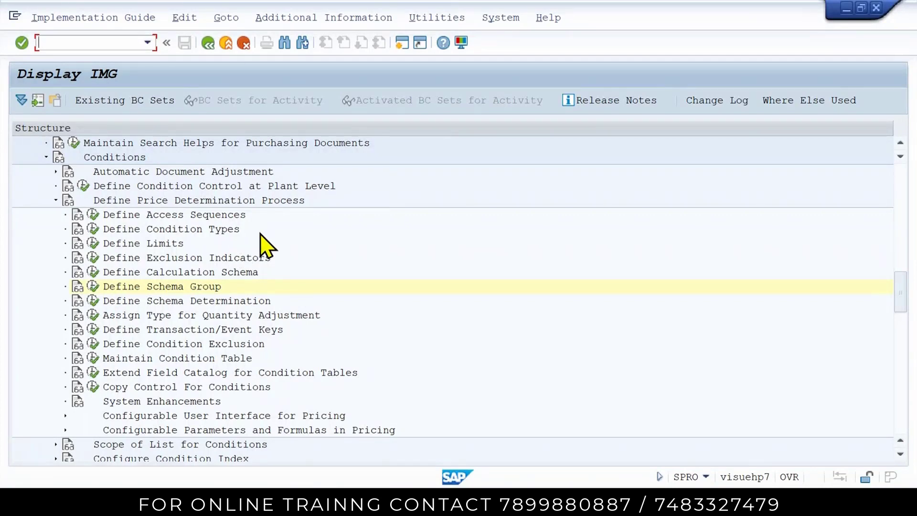
Step: Switch to the Word document and widen the Schema Determination column of the pricing procedure table
{"action": "left_click", "coordinate": [444, 504]}
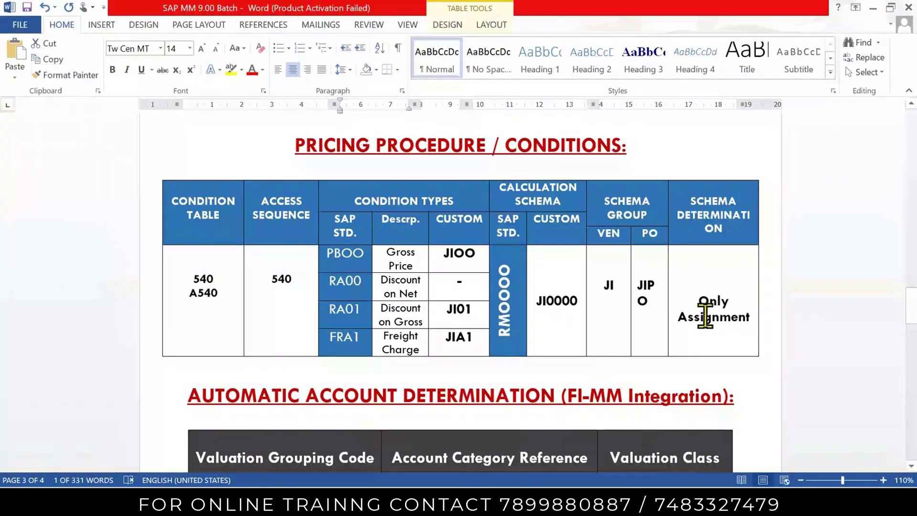
{"action": "left_click_drag", "start_coordinate": [759, 228], "coordinate": [774, 227]}
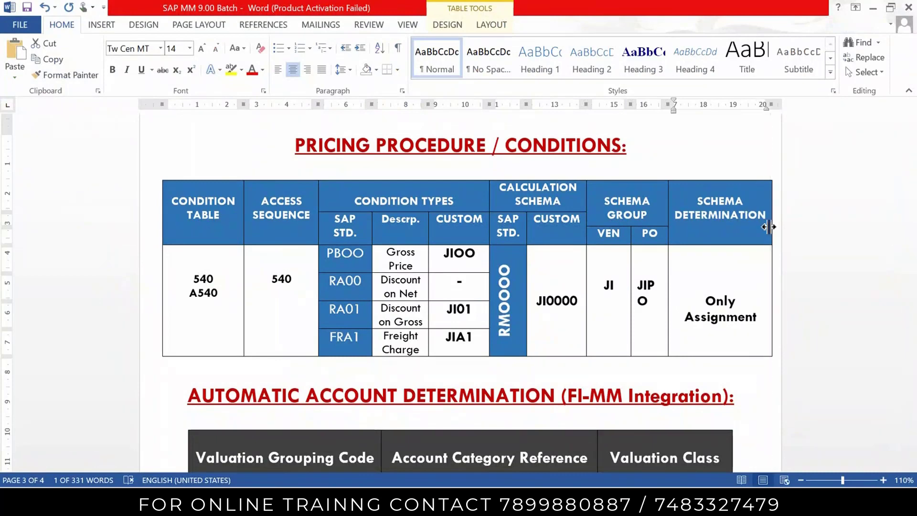
Step: Return to the SAP Display IMG window and open schema determination for standard purchase orders
{"action": "mouse_move", "coordinate": [371, 506]}
{"action": "mouse_move", "coordinate": [407, 505]}
{"action": "left_click", "coordinate": [459, 447]}
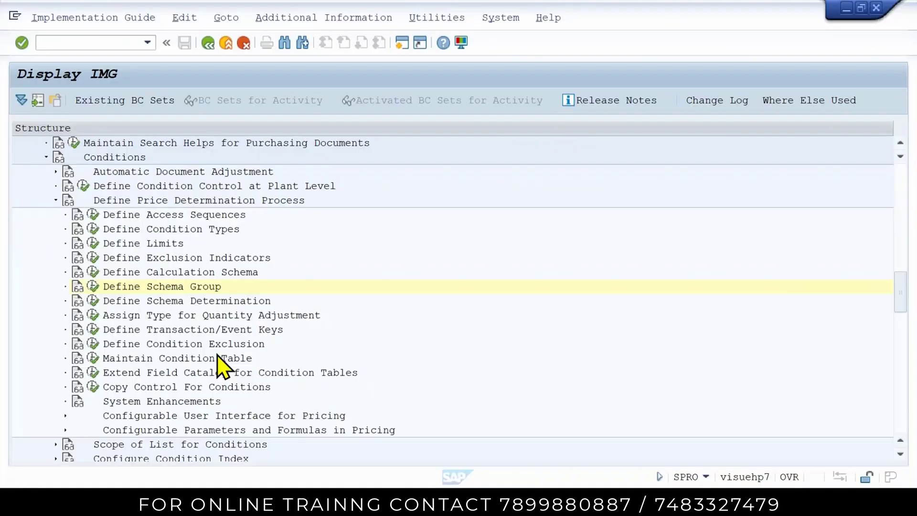
{"action": "left_click", "coordinate": [88, 299]}
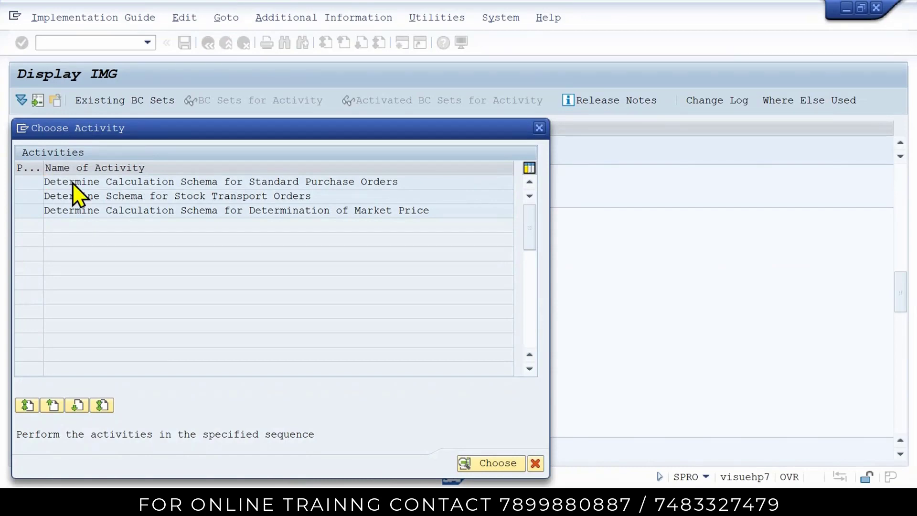
{"action": "double_click", "coordinate": [72, 182]}
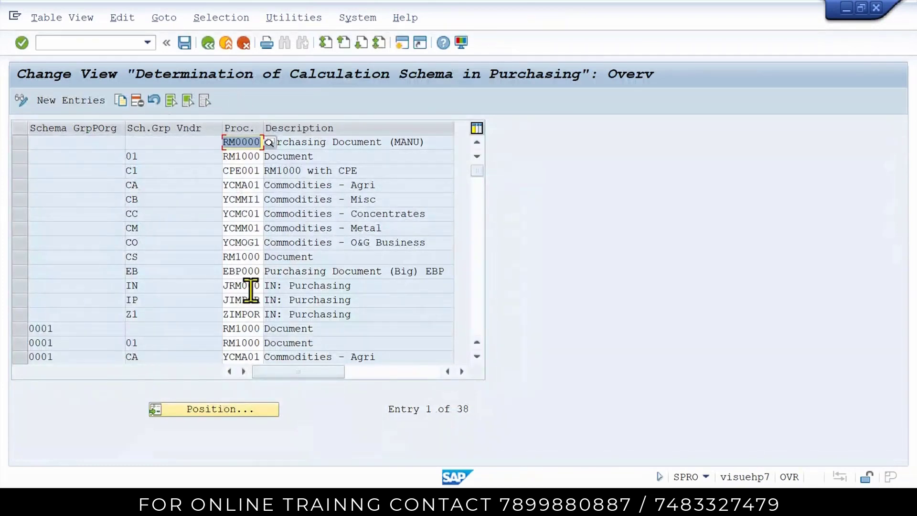
Step: Position the schema determination list at purchasing organization schema group JIPO and vendor schema group JI
{"action": "left_click", "coordinate": [239, 413]}
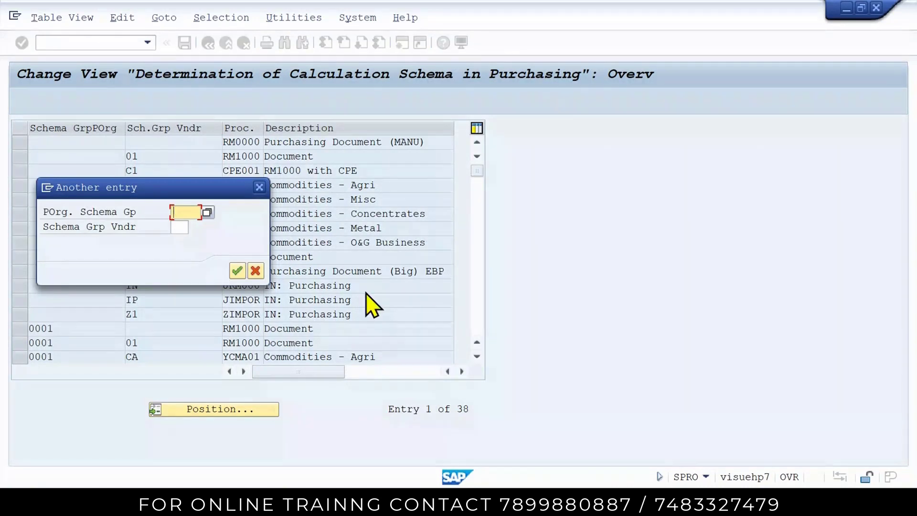
{"action": "type", "text": "JI"}
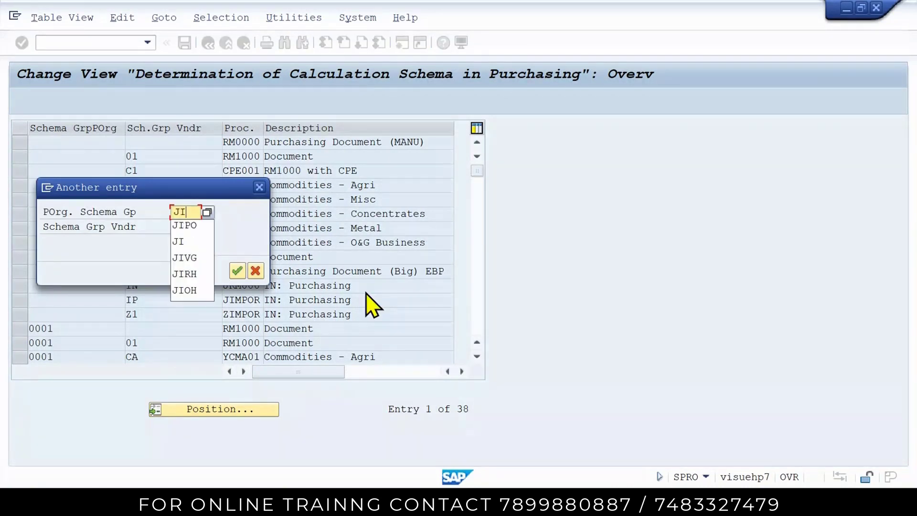
{"action": "type", "text": "PO"}
{"action": "key", "text": "Tab"}
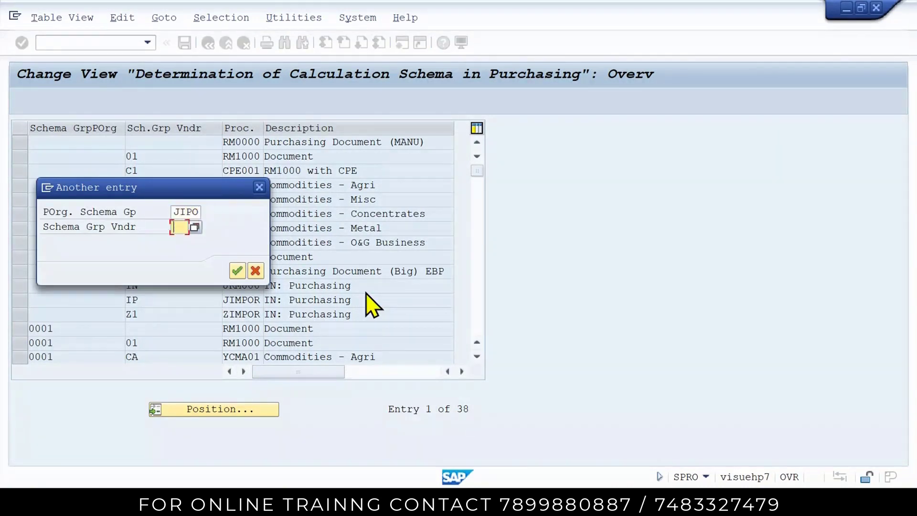
{"action": "type", "text": "JI"}
{"action": "key", "text": "Return"}
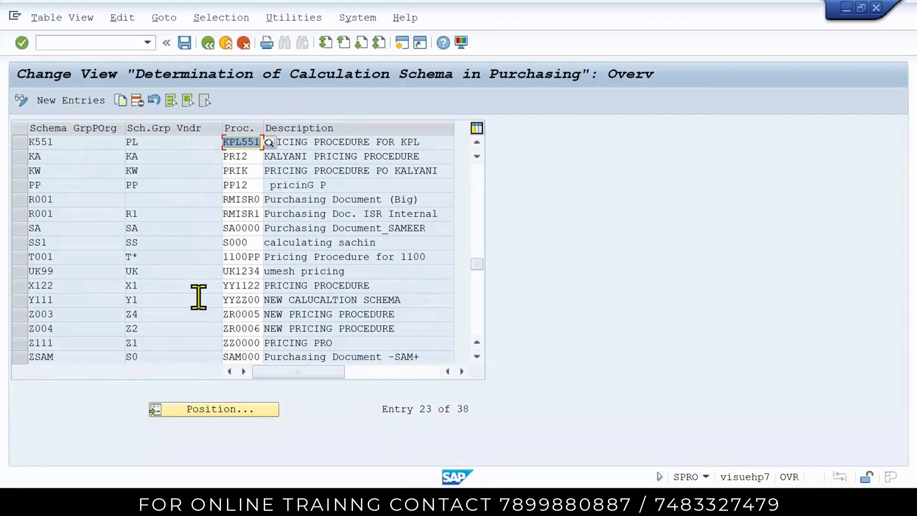
Step: Start a new schema determination entry with purchasing organization schema group JIPO and vendor schema group JI, checking the codes in Word
{"action": "left_click", "coordinate": [85, 98]}
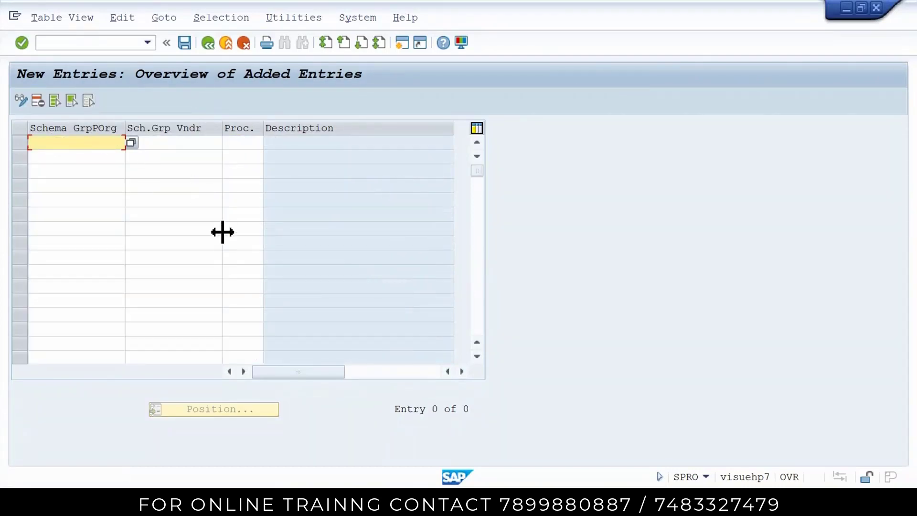
{"action": "key", "text": "alt+Tab"}
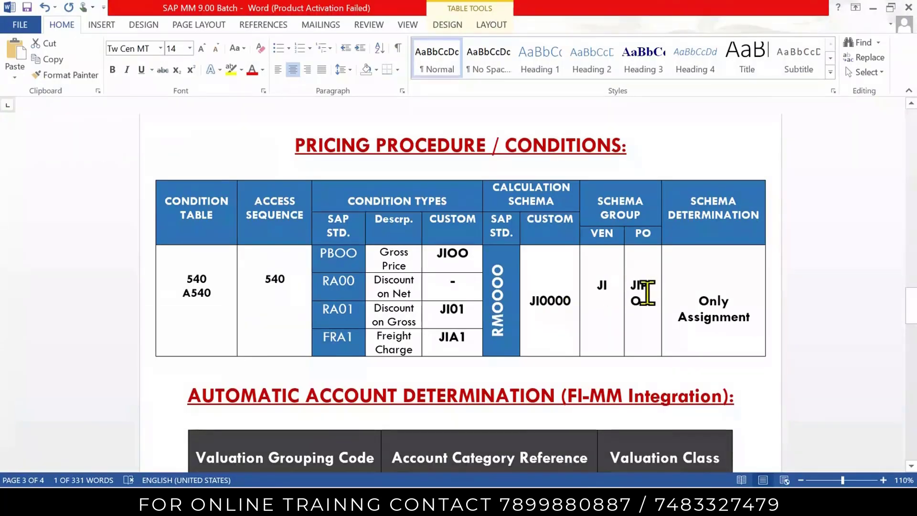
{"action": "key", "text": "alt+Tab"}
{"action": "left_click", "coordinate": [98, 139]}
{"action": "type", "text": "JIPO"}
{"action": "key", "text": "Tab"}
{"action": "type", "text": "JI"}
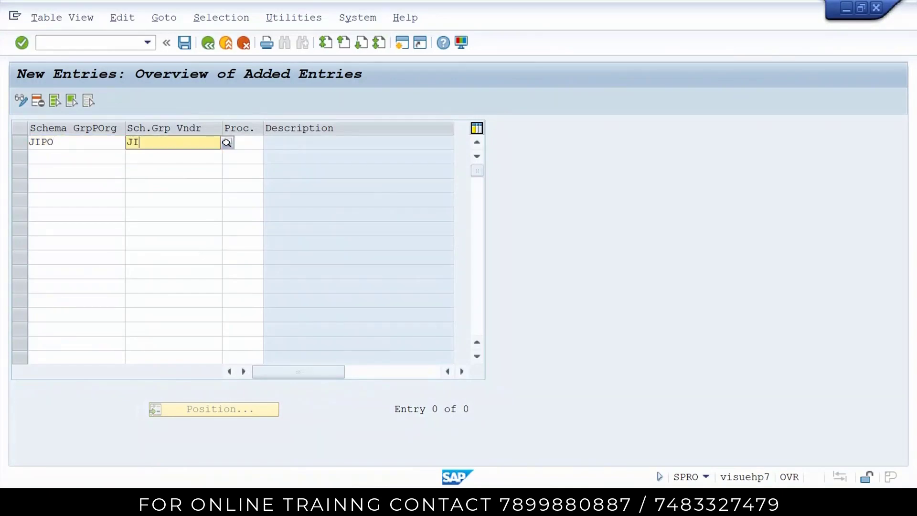
{"action": "key", "text": "Tab"}
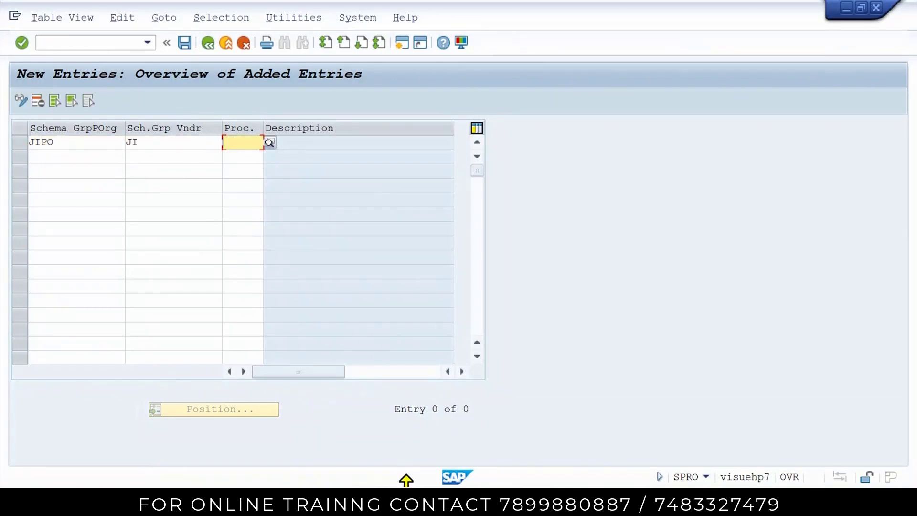
Step: Assign calculation schema JI0000 to the JIPO and JI entry and save it under the proposed customizing request
{"action": "key", "text": "alt+Tab"}
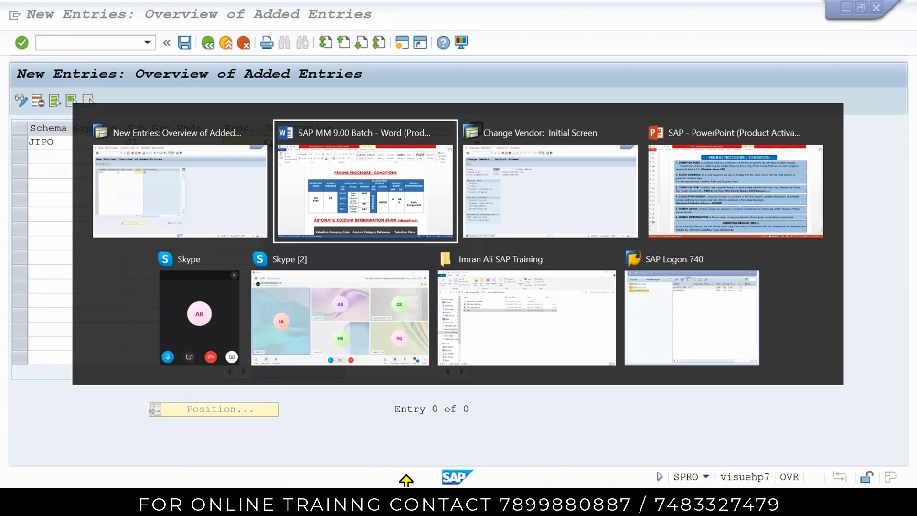
{"action": "key", "text": "alt+Tab"}
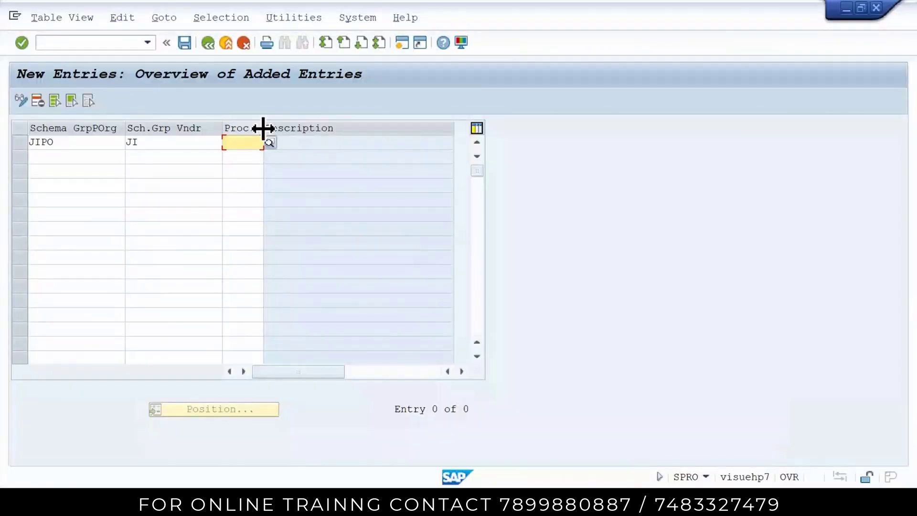
{"action": "type", "text": "JI0000"}
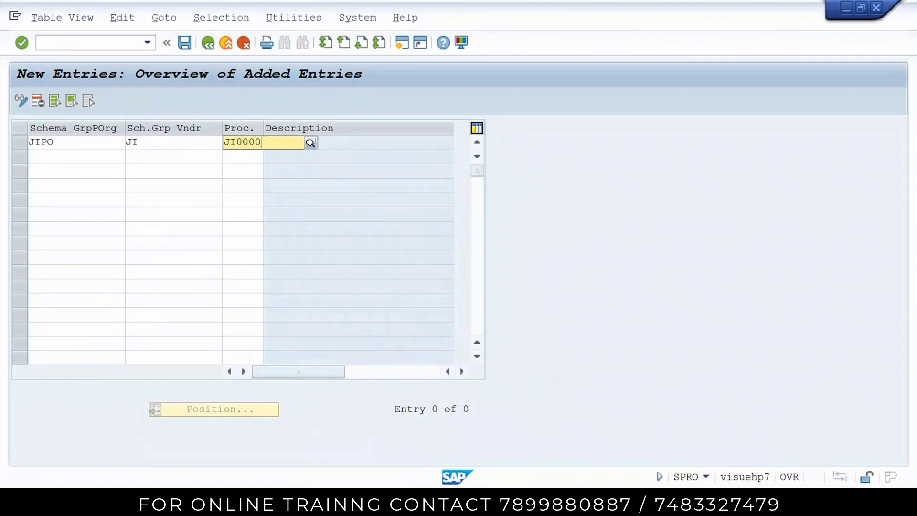
{"action": "left_click", "coordinate": [322, 175]}
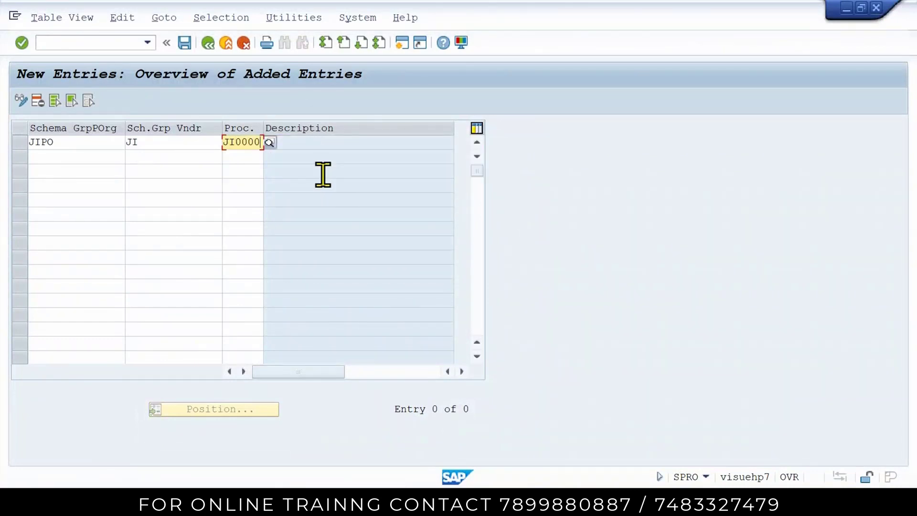
{"action": "key", "text": "Return"}
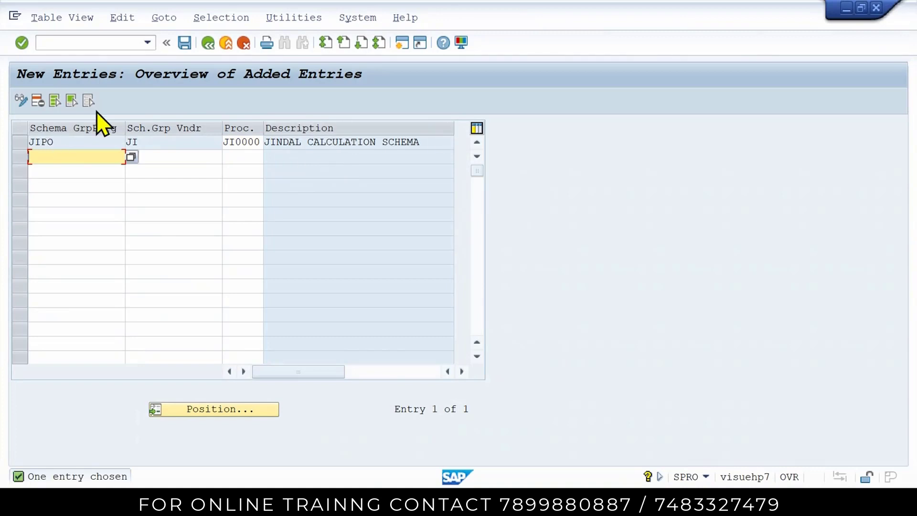
{"action": "left_click", "coordinate": [186, 44]}
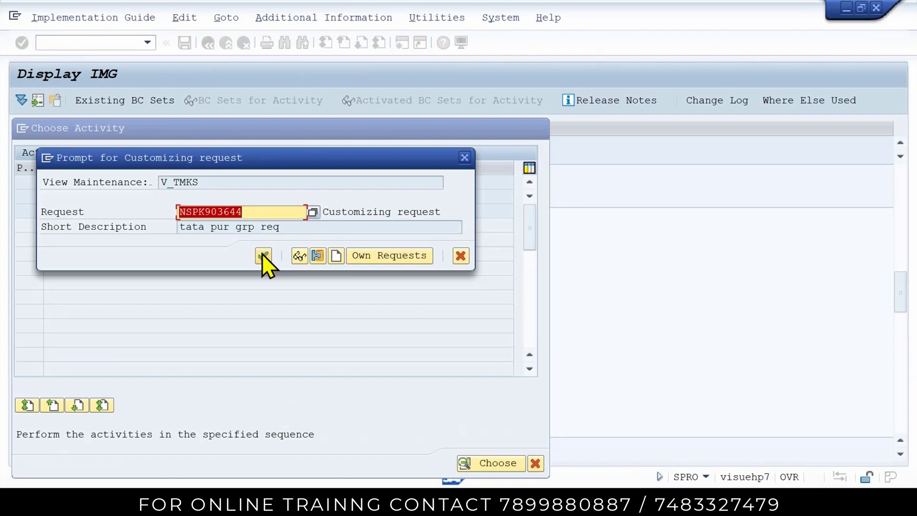
{"action": "left_click", "coordinate": [262, 254]}
Step: Switch to the PowerPoint slide on pricing procedure and review its Schema Determination and Condition Record (MEK1) notes
{"action": "left_click", "coordinate": [506, 502]}
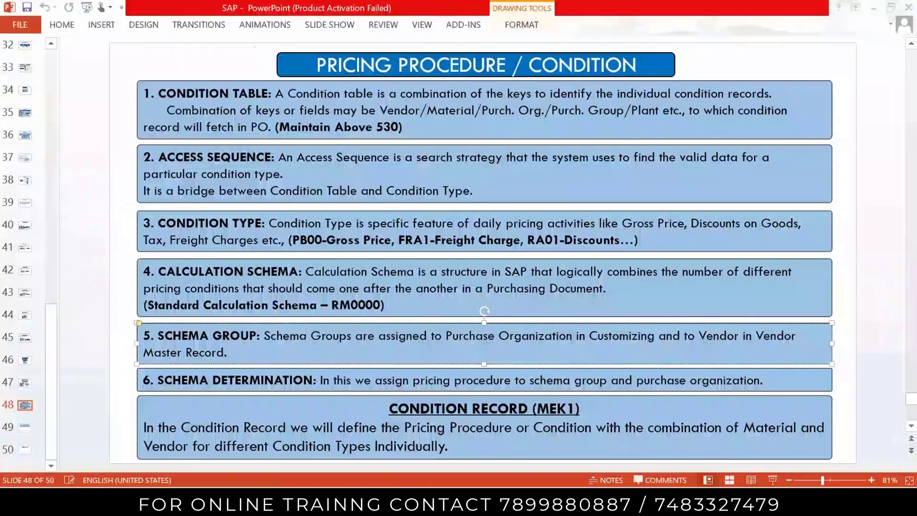
{"action": "left_click", "coordinate": [435, 380]}
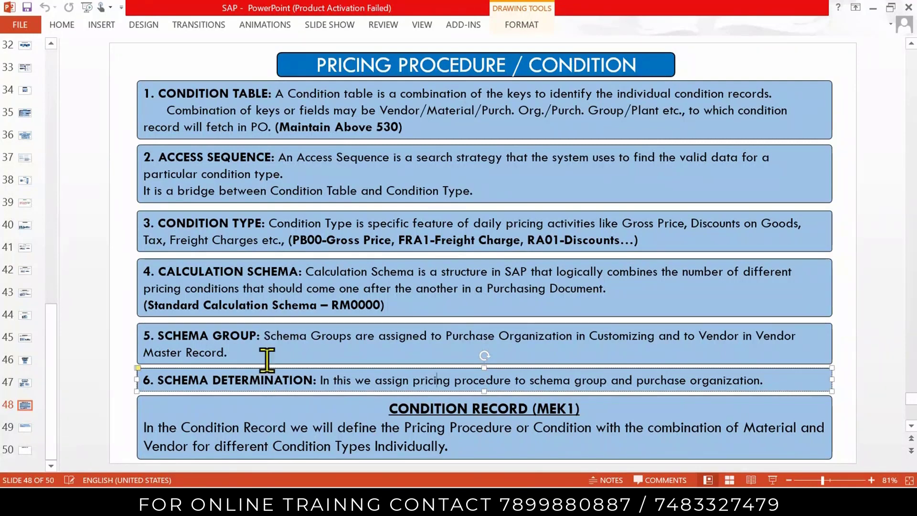
{"action": "left_click_drag", "start_coordinate": [384, 409], "coordinate": [448, 442]}
{"action": "mouse_move", "coordinate": [439, 508]}
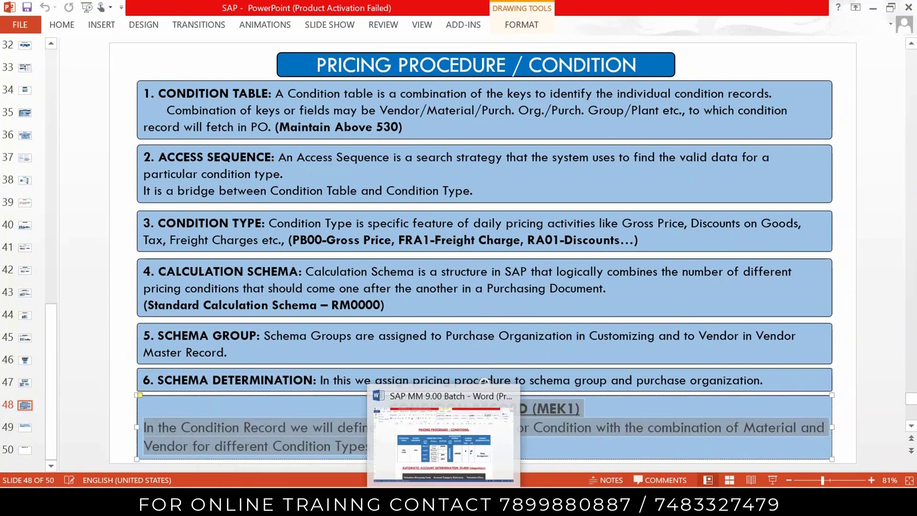
Step: Switch to SAP's Create Condition Records screen, search the condition types for JI and choose JI00 JINDAL Gross Price
{"action": "left_click", "coordinate": [545, 444]}
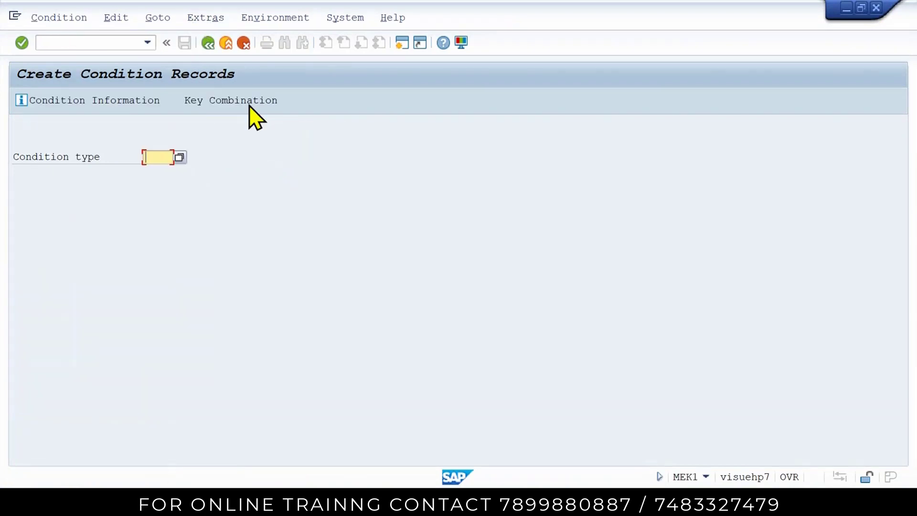
{"action": "left_click", "coordinate": [181, 158]}
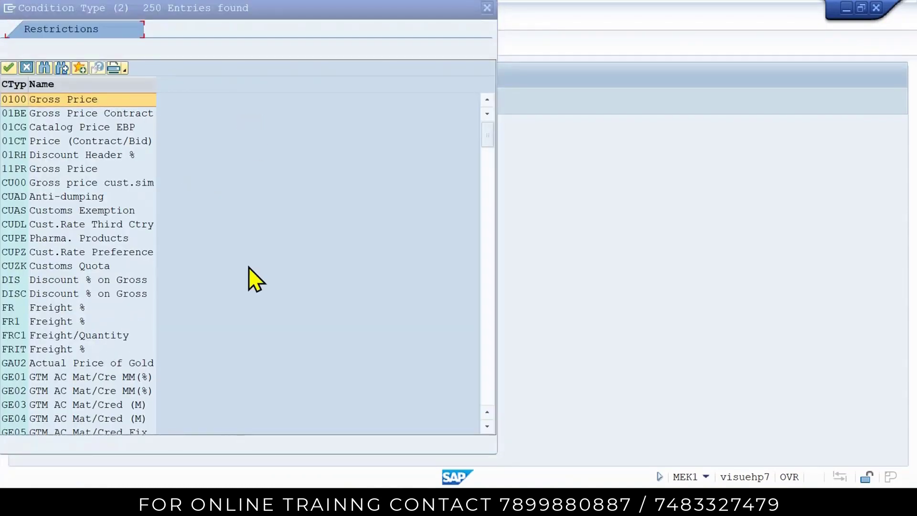
{"action": "key", "text": "ctrl+f"}
{"action": "type", "text": "JI"}
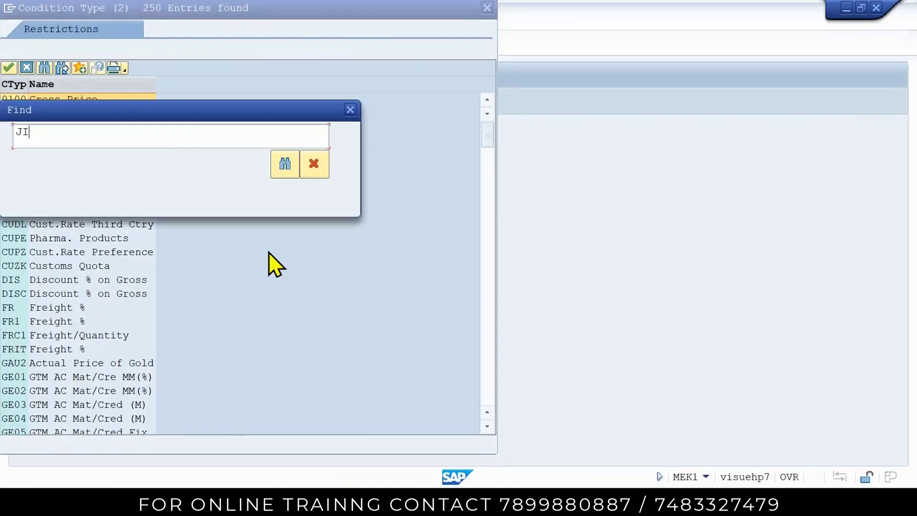
{"action": "key", "text": "Return"}
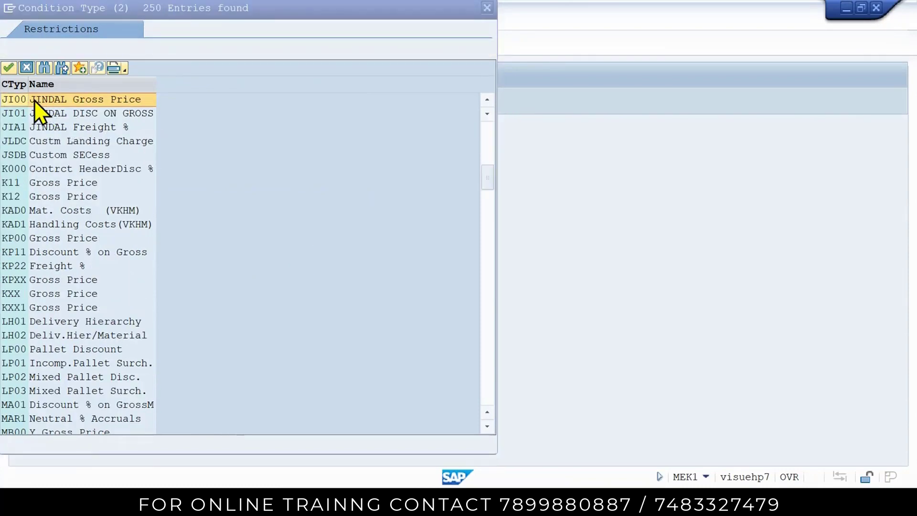
{"action": "double_click", "coordinate": [65, 101]}
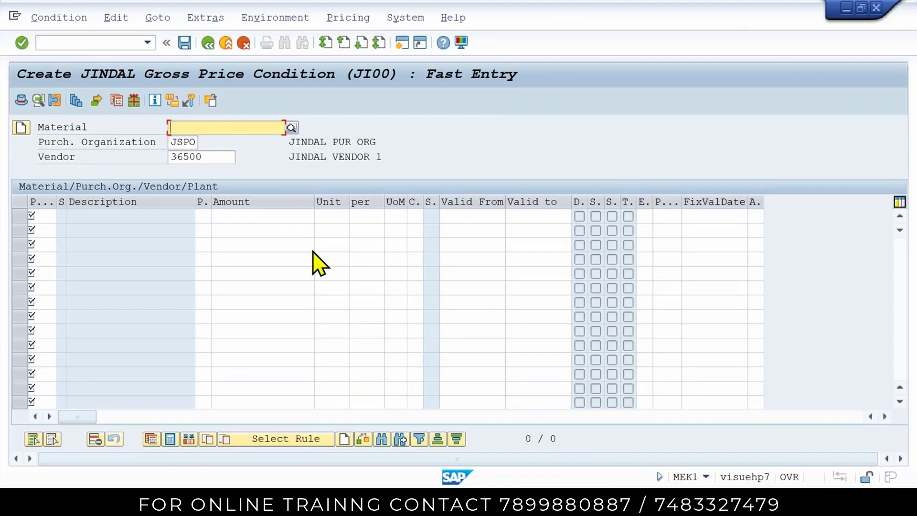
Step: Look up the material number in Word's master data table and enter material 701 in the SAP gross price condition
{"action": "left_click", "coordinate": [412, 476]}
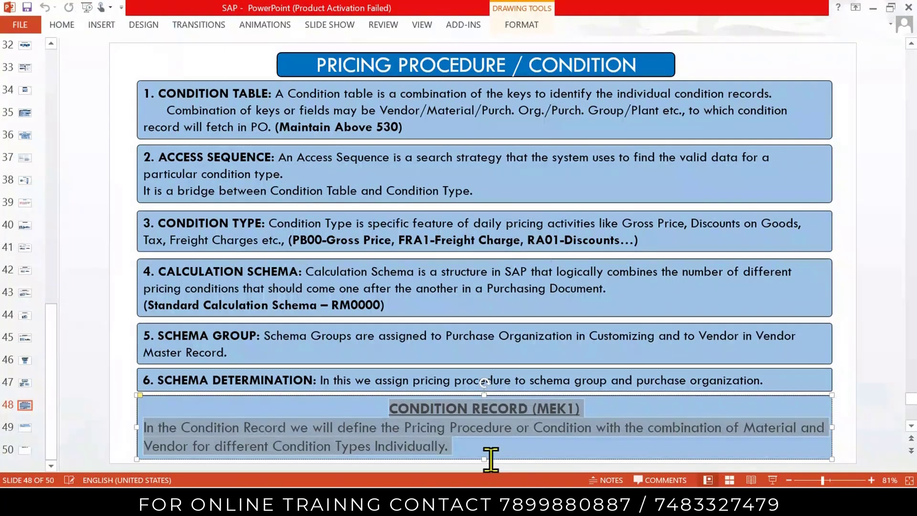
{"action": "left_click", "coordinate": [465, 497]}
{"action": "scroll", "coordinate": [426, 329], "scroll_direction": "up", "scroll_amount": 18}
{"action": "scroll", "coordinate": [423, 330], "scroll_direction": "up", "scroll_amount": 10}
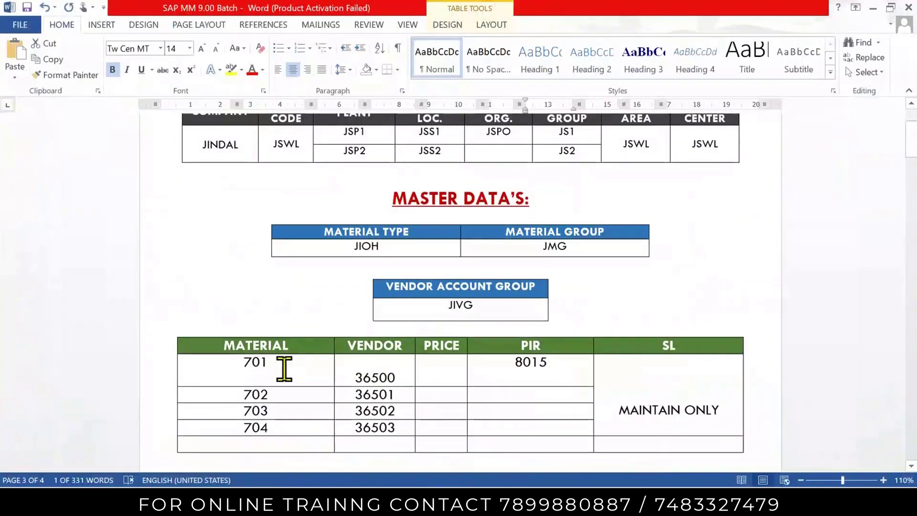
{"action": "key", "text": "alt+Tab"}
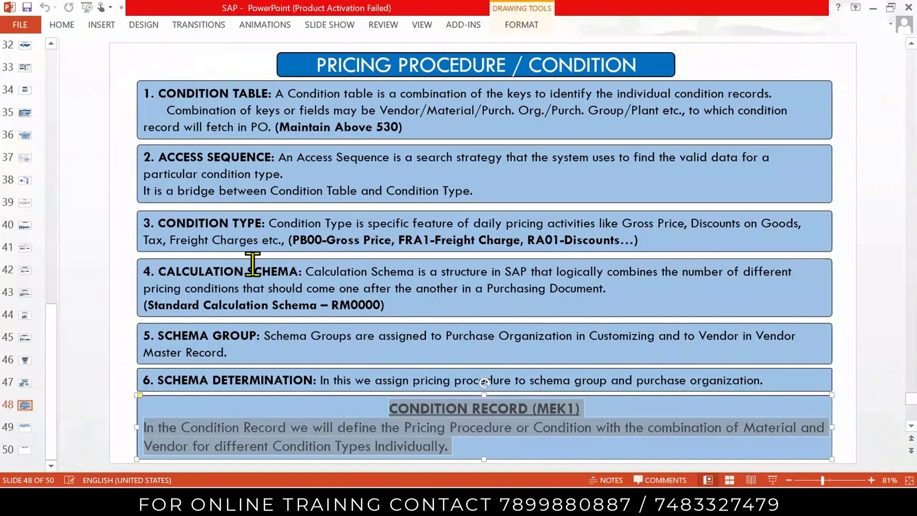
{"action": "key", "text": "alt+Tab"}
{"action": "mouse_move", "coordinate": [406, 502]}
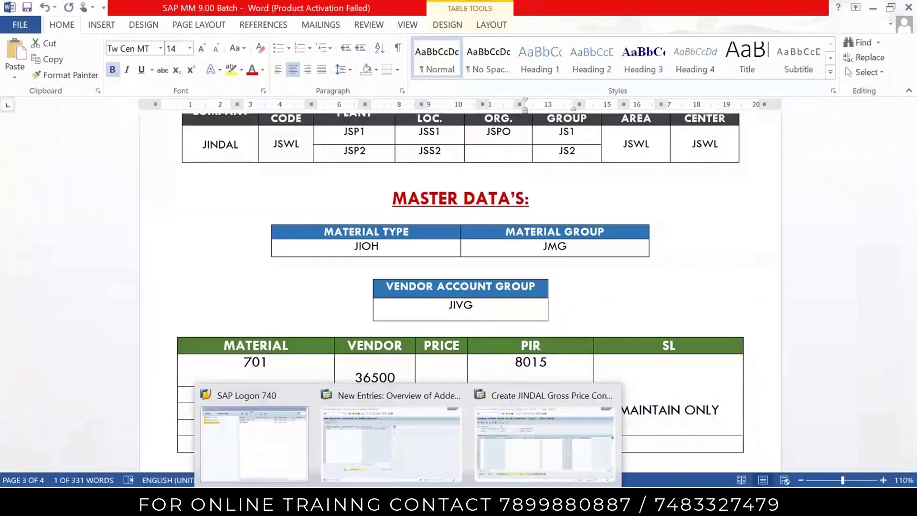
{"action": "left_click", "coordinate": [501, 466]}
{"action": "left_click", "coordinate": [218, 127]}
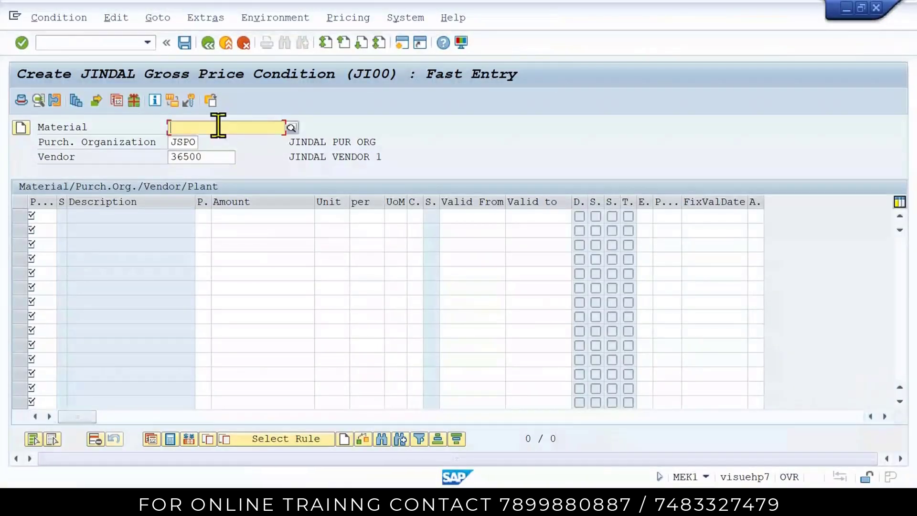
{"action": "type", "text": "701"}
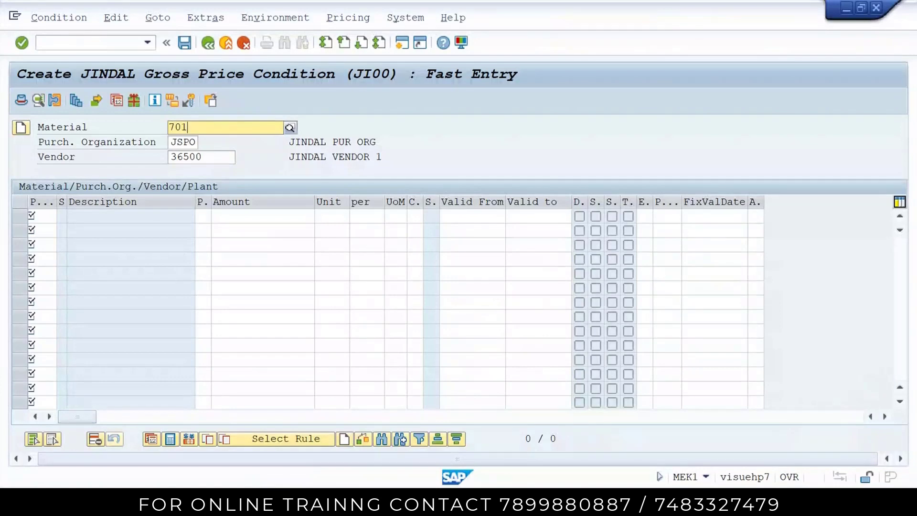
{"action": "left_click", "coordinate": [274, 155]}
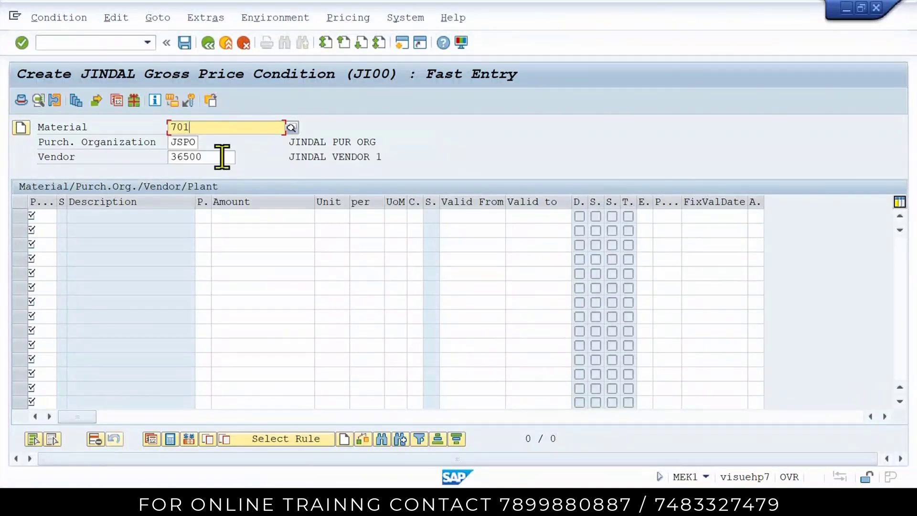
Step: Clear the vendor in the gross price condition and check the vendor numbers in Word's master data table
{"action": "left_click", "coordinate": [222, 156]}
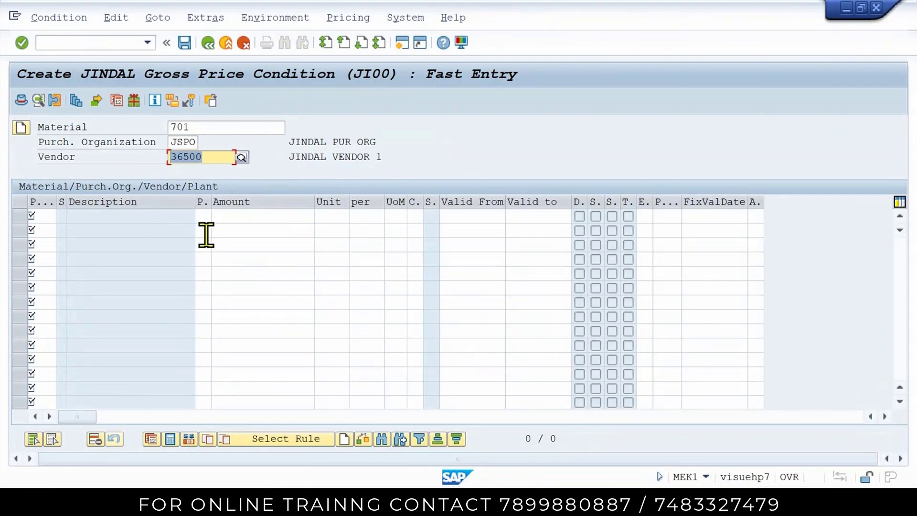
{"action": "key", "text": "Delete"}
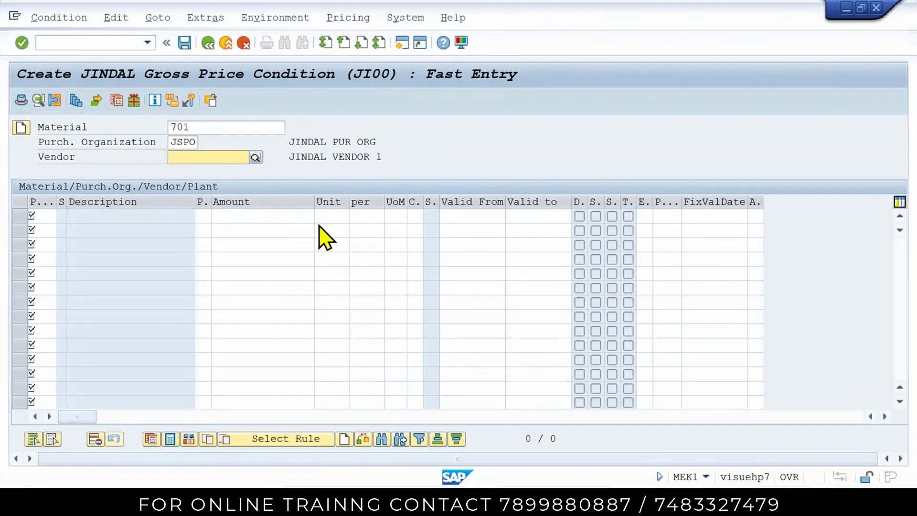
{"action": "key", "text": "BackSpace"}
{"action": "key", "text": "alt+Tab"}
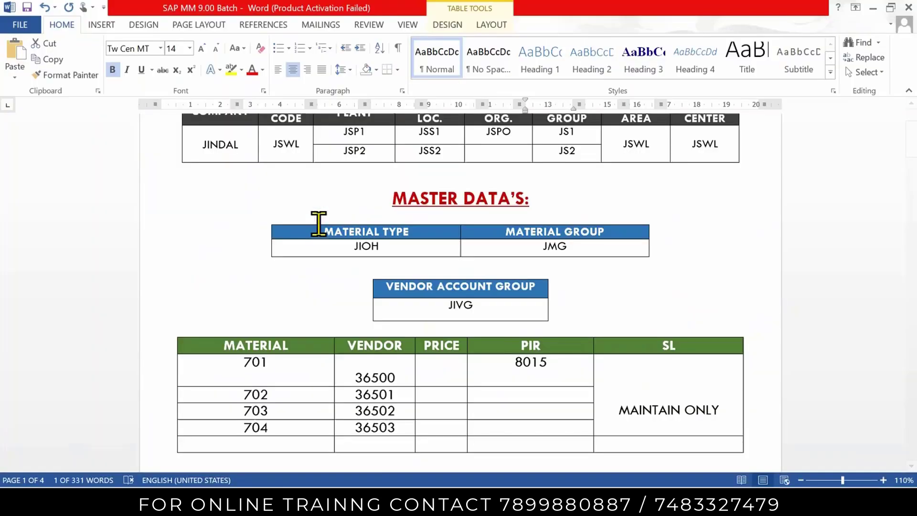
{"action": "double_click", "coordinate": [371, 378]}
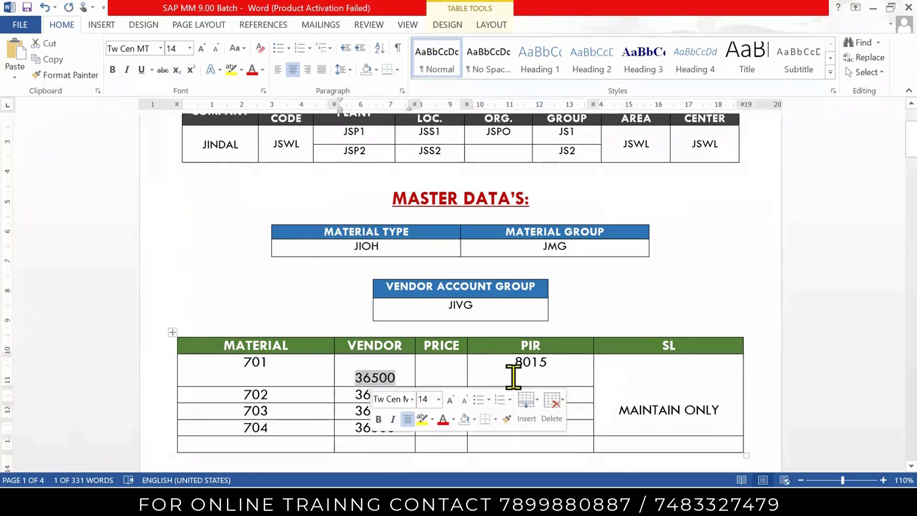
{"action": "key", "text": "alt+Tab"}
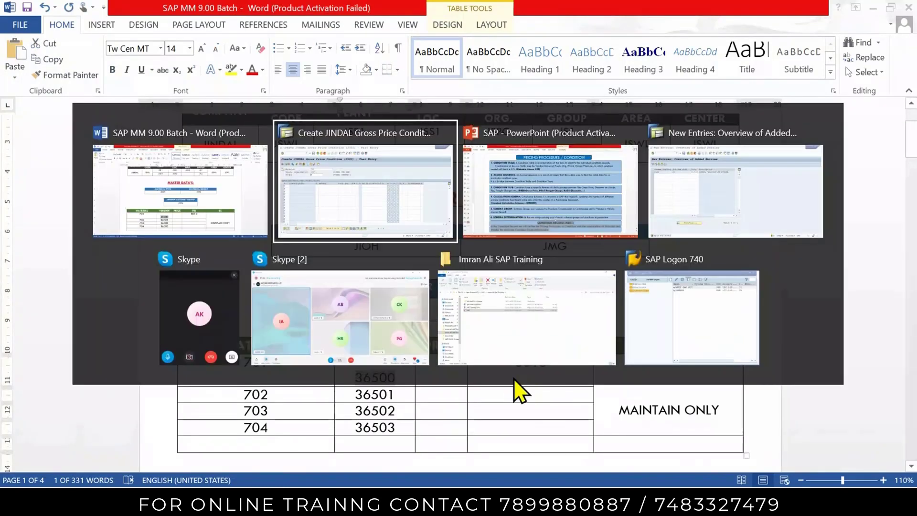
{"action": "key", "text": "alt+Tab"}
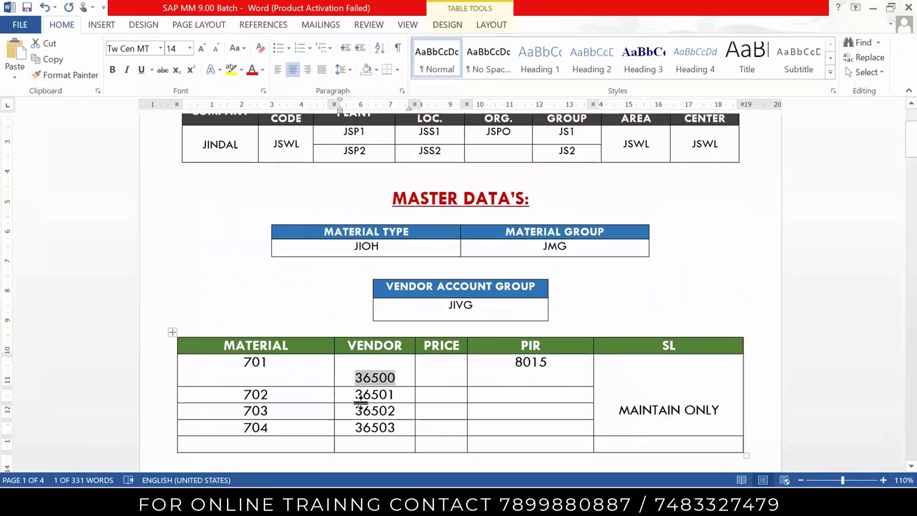
{"action": "double_click", "coordinate": [363, 397]}
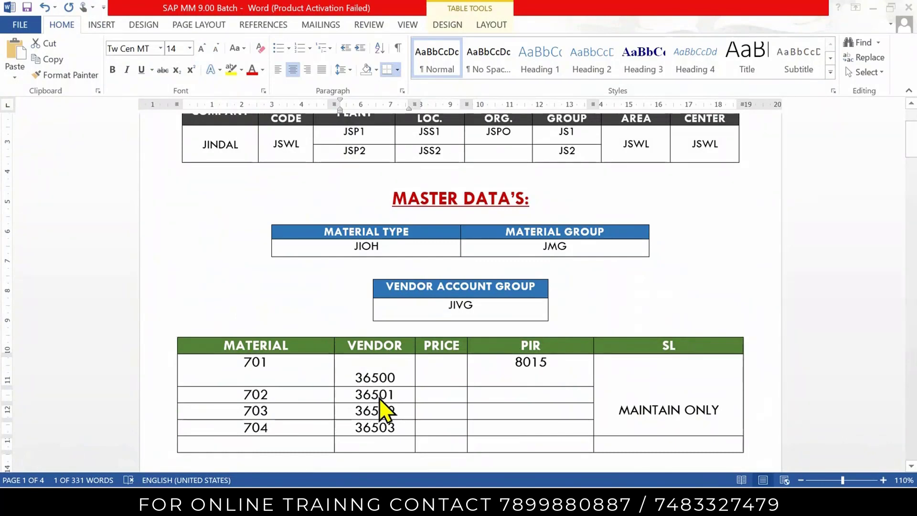
{"action": "key", "text": "alt+Tab"}
{"action": "key", "text": "alt+Tab"}
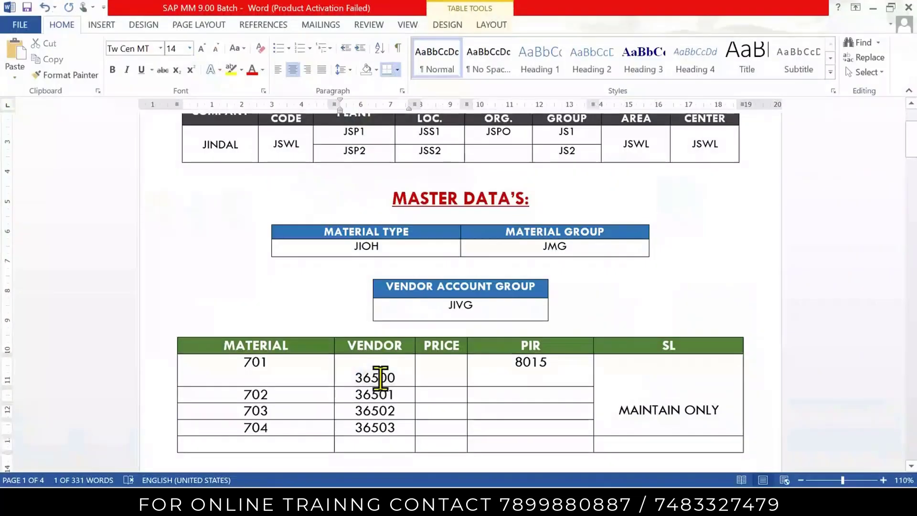
Step: Copy the vendor number for material 701 from Word into the Vendor field of the SAP condition
{"action": "double_click", "coordinate": [381, 379]}
{"action": "key", "text": "ctrl+c"}
{"action": "key", "text": "alt+Tab"}
{"action": "left_click", "coordinate": [198, 156]}
{"action": "key", "text": "ctrl+v"}
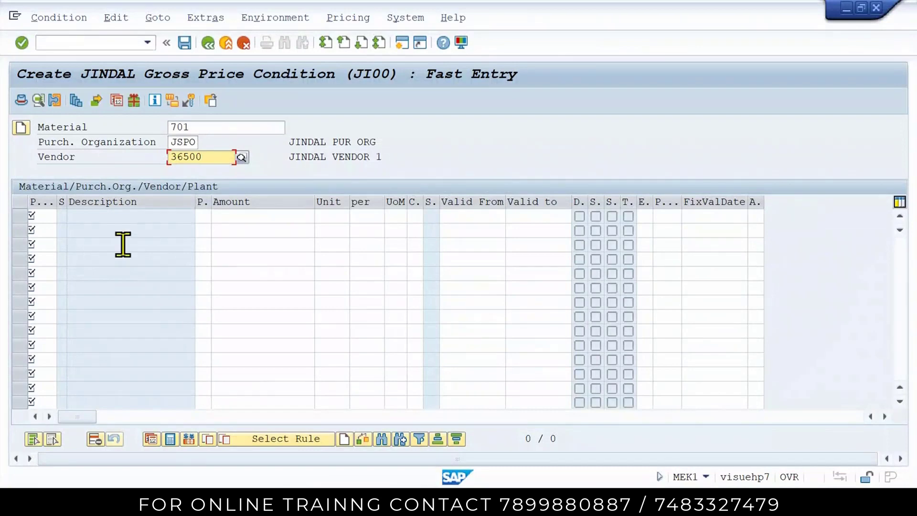
Step: Widen the Plant column and enter plant JSP1 in the first row of the condition table
{"action": "left_click", "coordinate": [46, 218]}
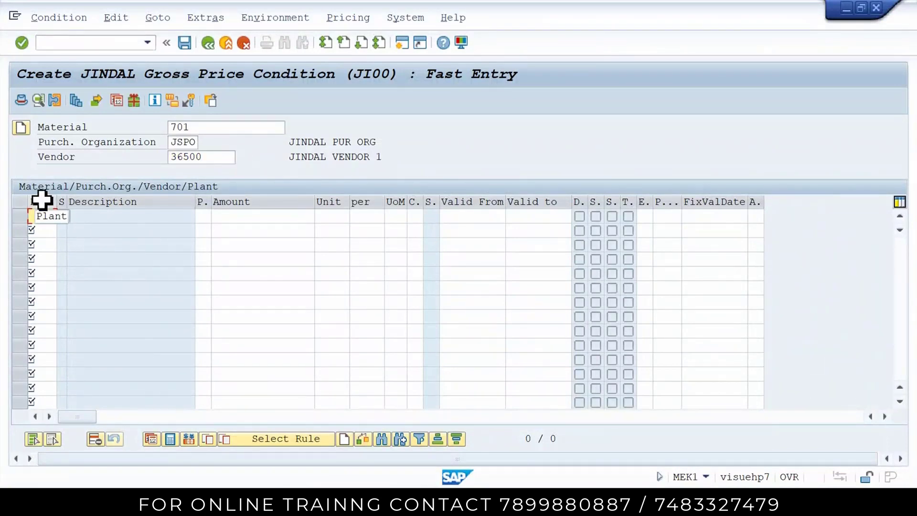
{"action": "left_click_drag", "start_coordinate": [58, 202], "coordinate": [72, 215]}
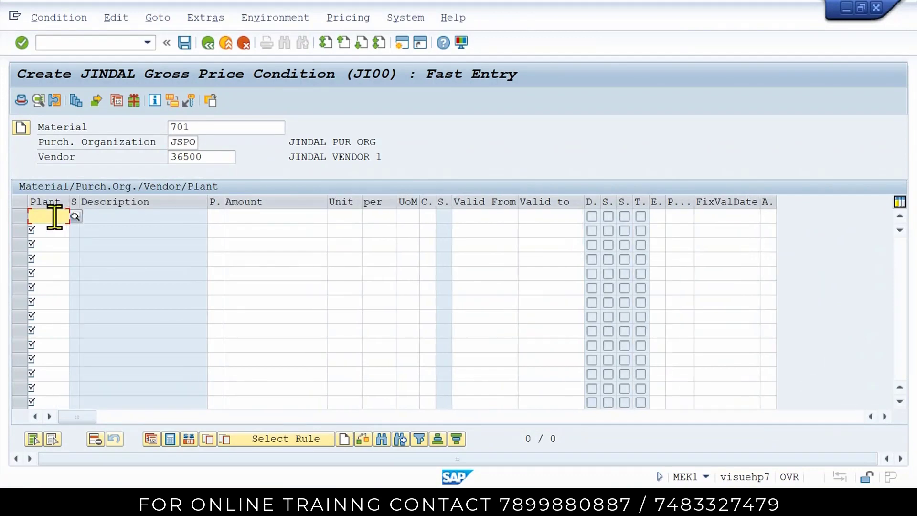
{"action": "type", "text": "J"}
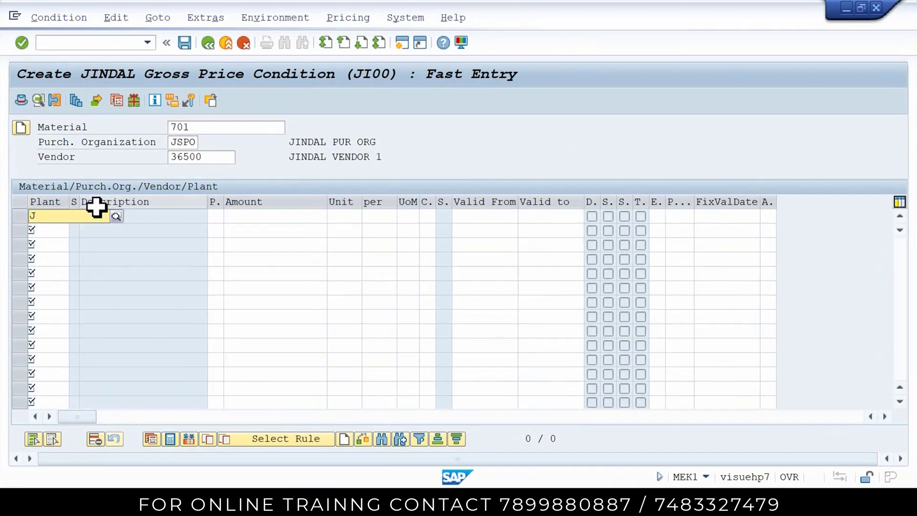
{"action": "type", "text": "SP1"}
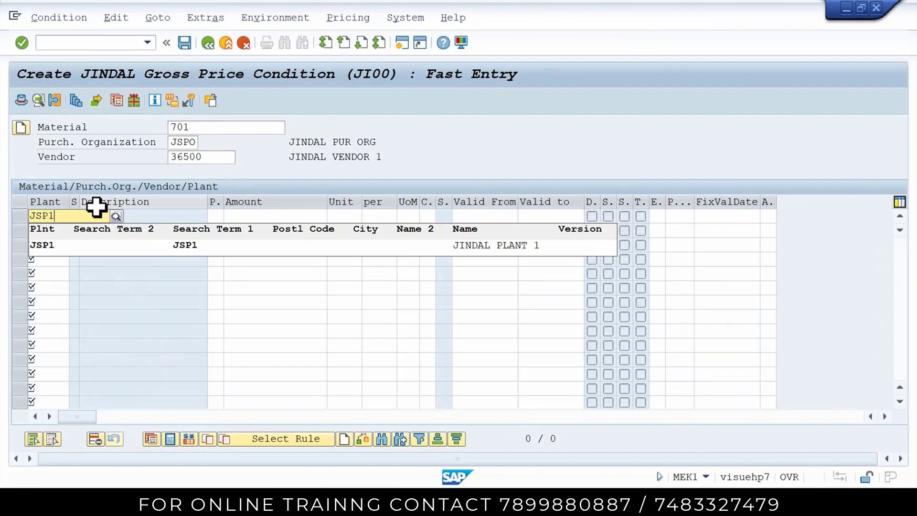
{"action": "left_click", "coordinate": [88, 253]}
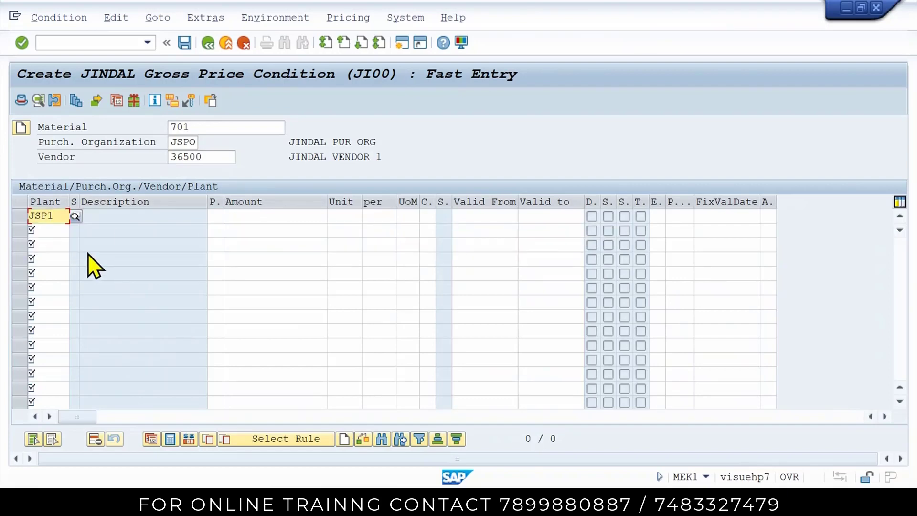
Step: Set the gross price amount for plant JSP1 to 1000, save the condition record and return to condition type selection
{"action": "left_click", "coordinate": [251, 218]}
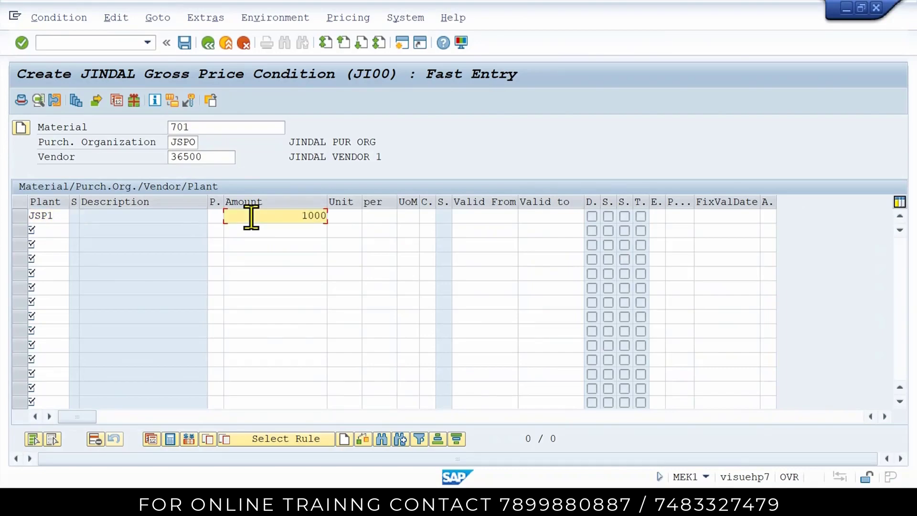
{"action": "type", "text": "1000"}
{"action": "key", "text": "Return"}
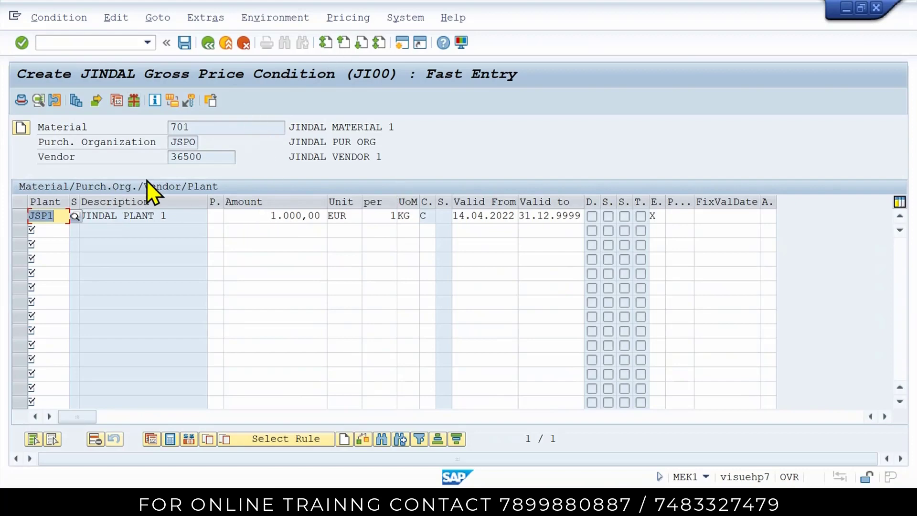
{"action": "left_click", "coordinate": [183, 44]}
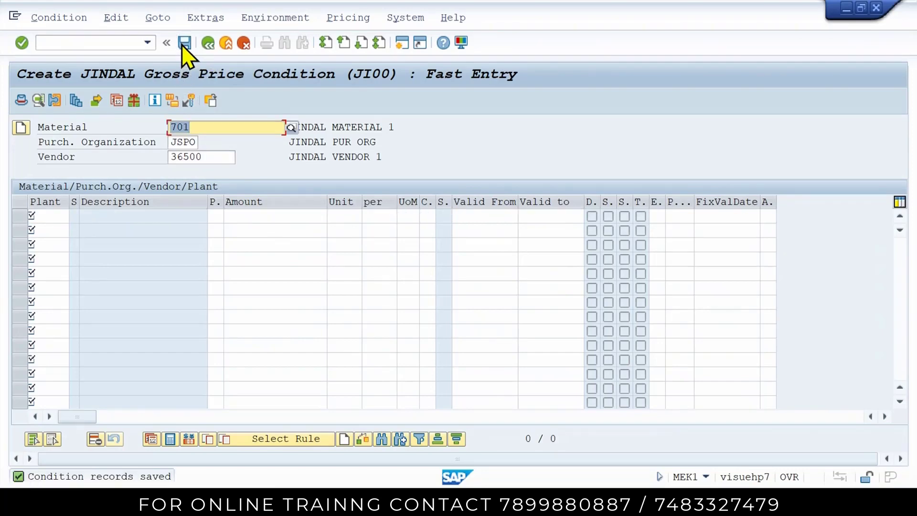
{"action": "left_click", "coordinate": [206, 43]}
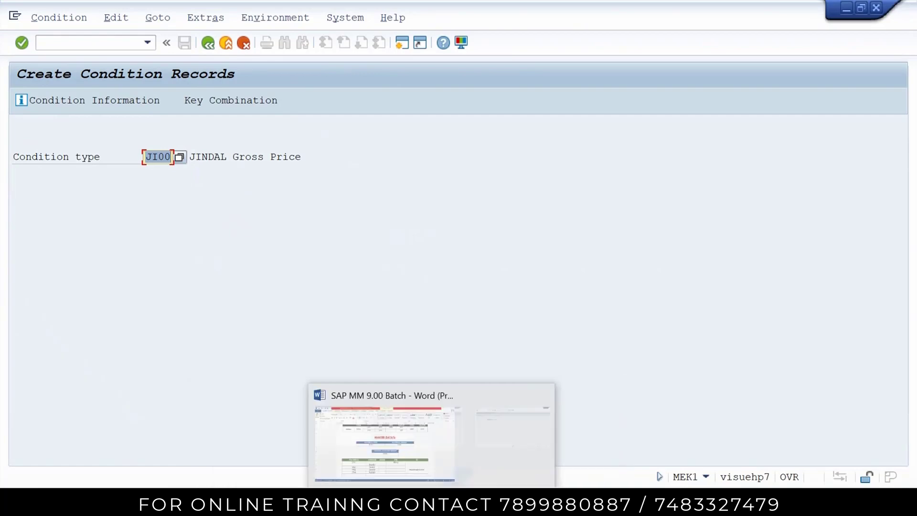
Step: Check the discount condition type in Word's pricing procedure table and open the SAP condition entry for JI01
{"action": "left_click", "coordinate": [430, 499]}
{"action": "scroll", "coordinate": [624, 281], "scroll_direction": "down", "scroll_amount": 5}
{"action": "scroll", "coordinate": [624, 281], "scroll_direction": "down", "scroll_amount": 20}
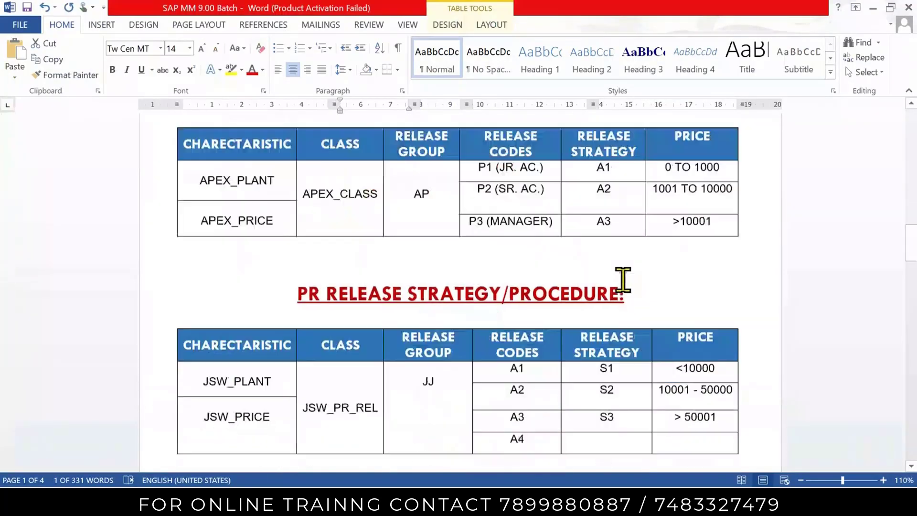
{"action": "scroll", "coordinate": [623, 276], "scroll_direction": "down", "scroll_amount": 5}
{"action": "scroll", "coordinate": [622, 274], "scroll_direction": "up", "scroll_amount": 4}
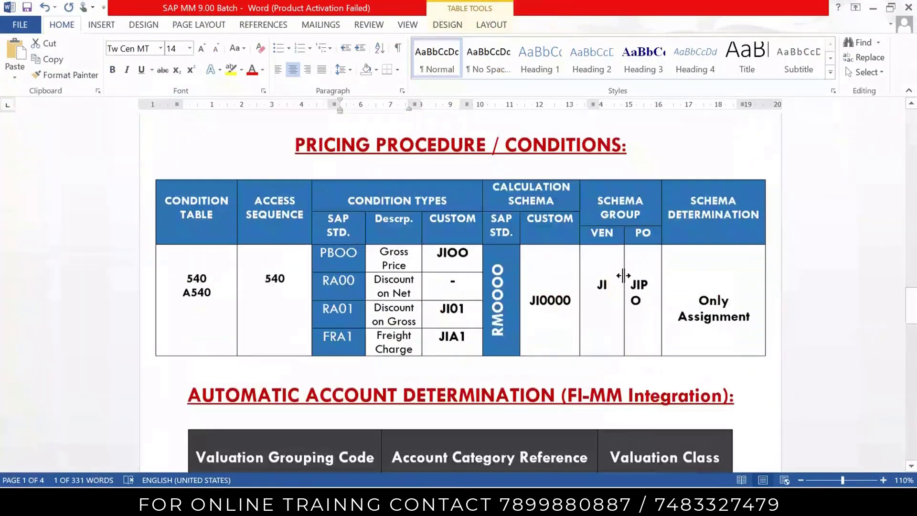
{"action": "left_click", "coordinate": [453, 313]}
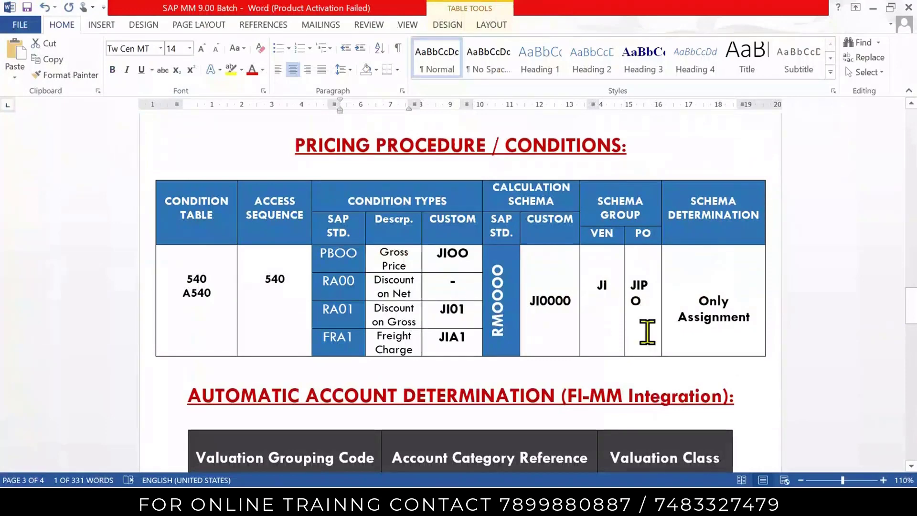
{"action": "key", "text": "alt+Tab"}
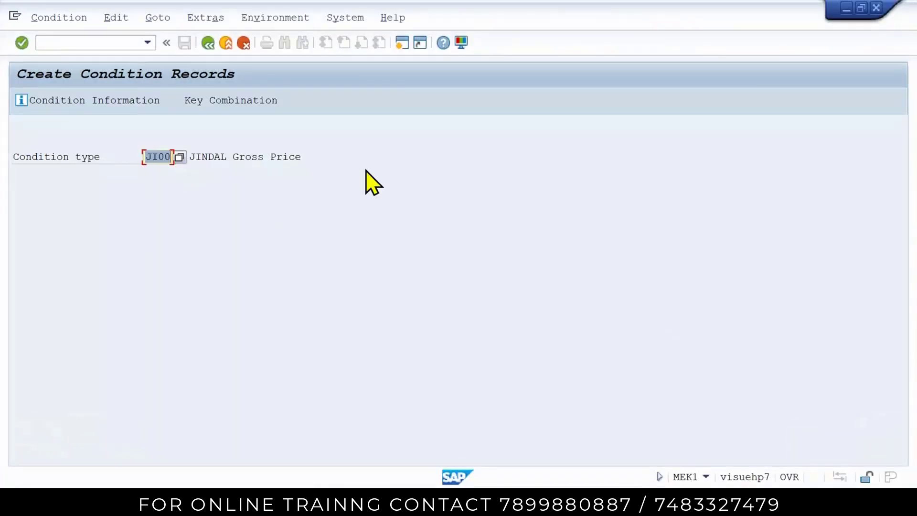
{"action": "type", "text": "JI"}
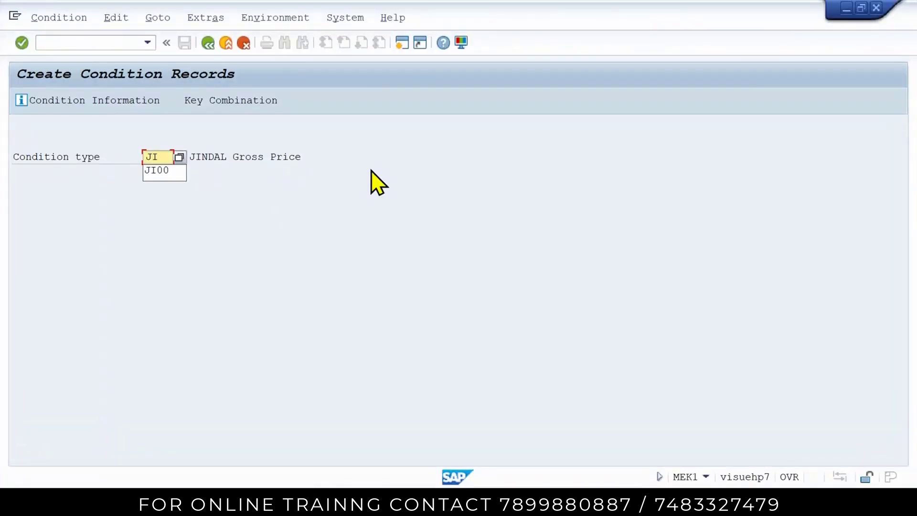
{"action": "type", "text": "01"}
{"action": "key", "text": "Return"}
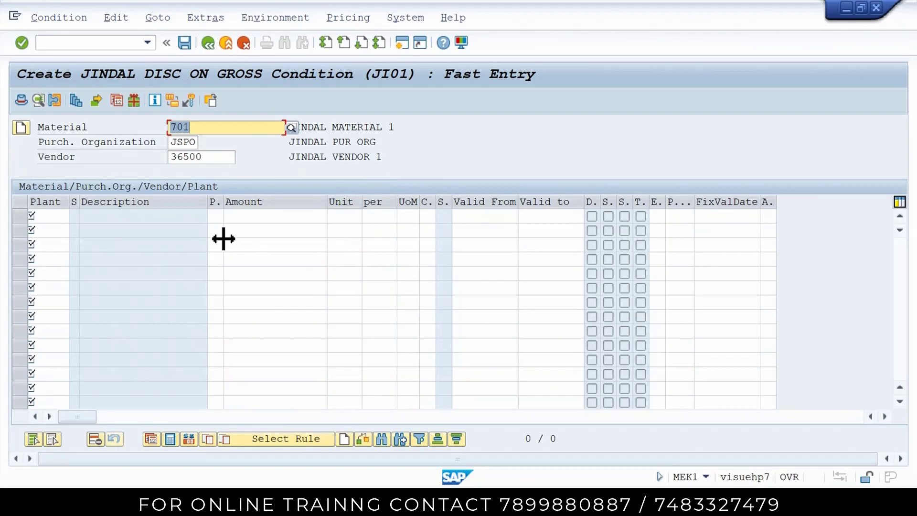
Step: Enter plant JSP1 with a 10 % discount on gross, save the JI01 condition record and leave the fast entry
{"action": "left_click", "coordinate": [42, 215]}
{"action": "type", "text": "JS"}
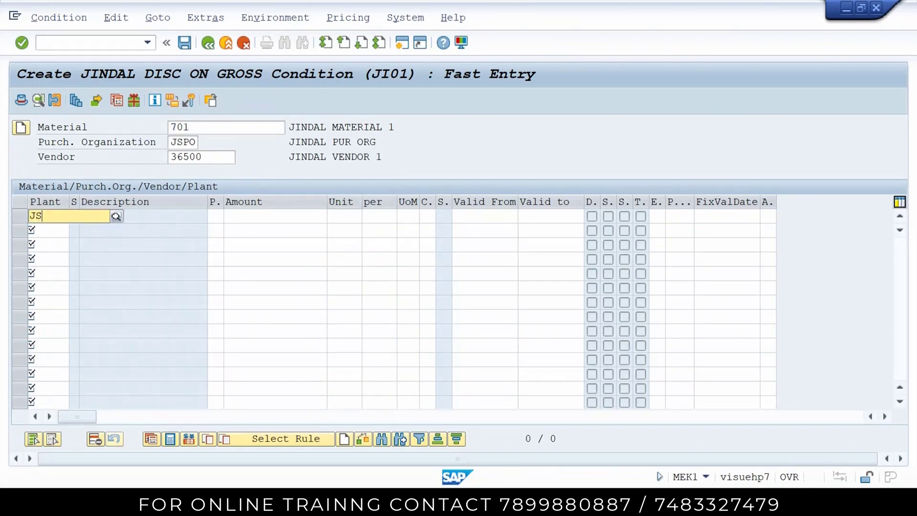
{"action": "type", "text": "P1"}
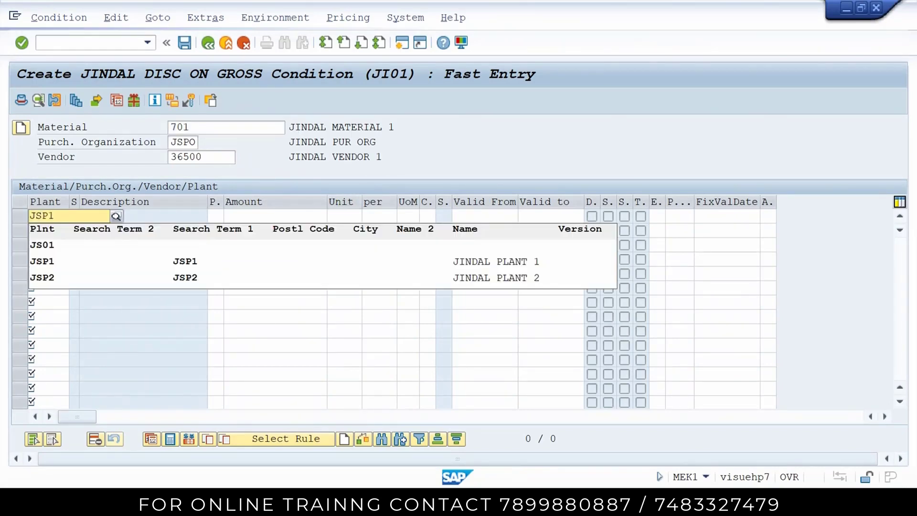
{"action": "key", "text": "Tab"}
{"action": "left_click", "coordinate": [288, 216]}
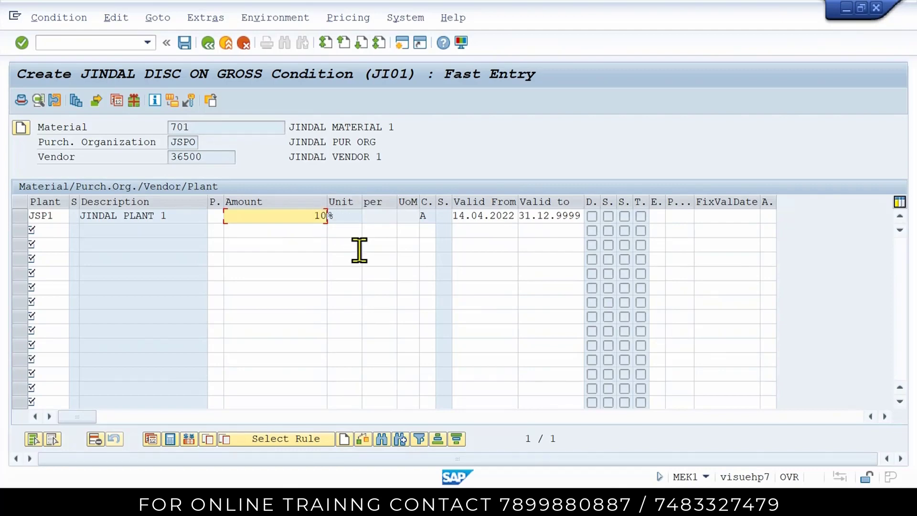
{"action": "key", "text": "Return"}
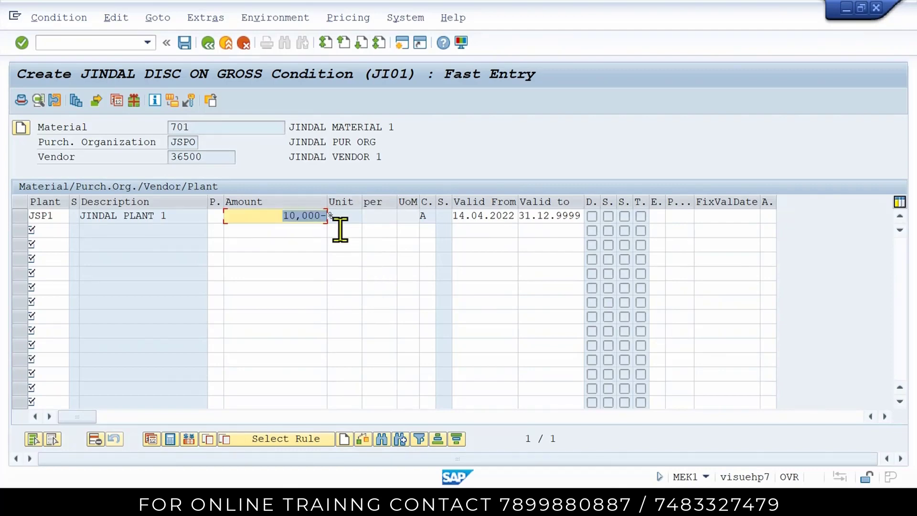
{"action": "left_click", "coordinate": [322, 216]}
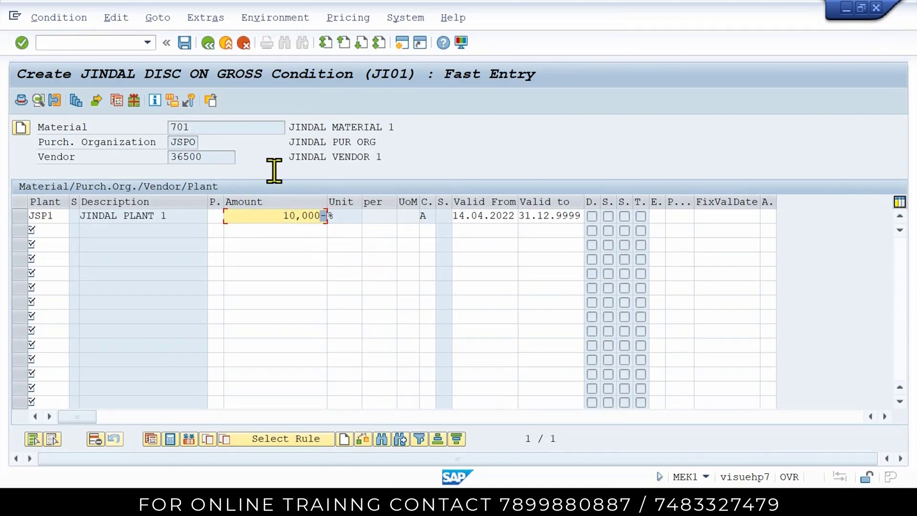
{"action": "left_click", "coordinate": [183, 49]}
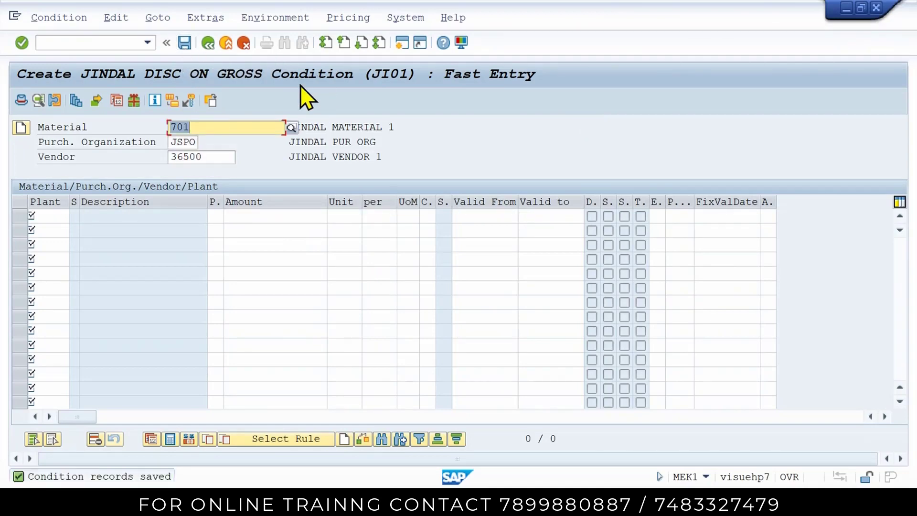
{"action": "left_click", "coordinate": [208, 44]}
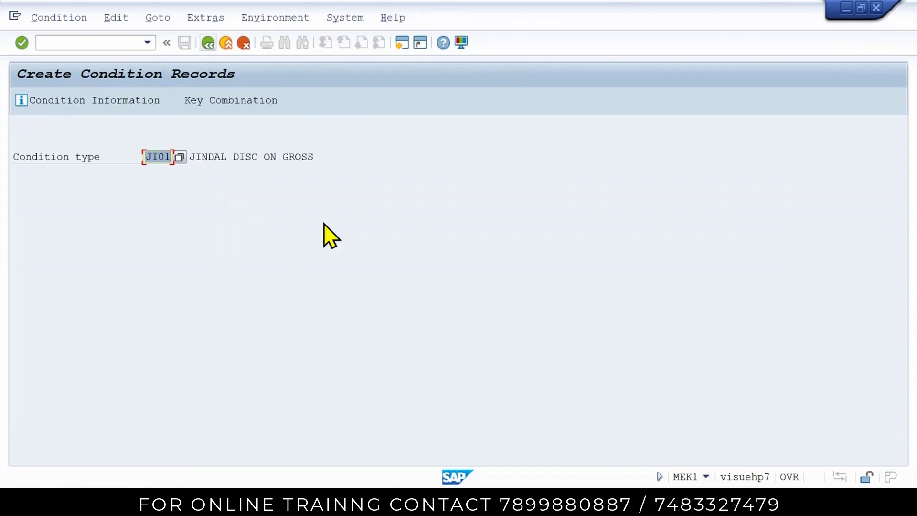
Step: Check the freight condition type in Word's pricing procedure table and open the SAP condition entry for JIA1
{"action": "type", "text": "JI"}
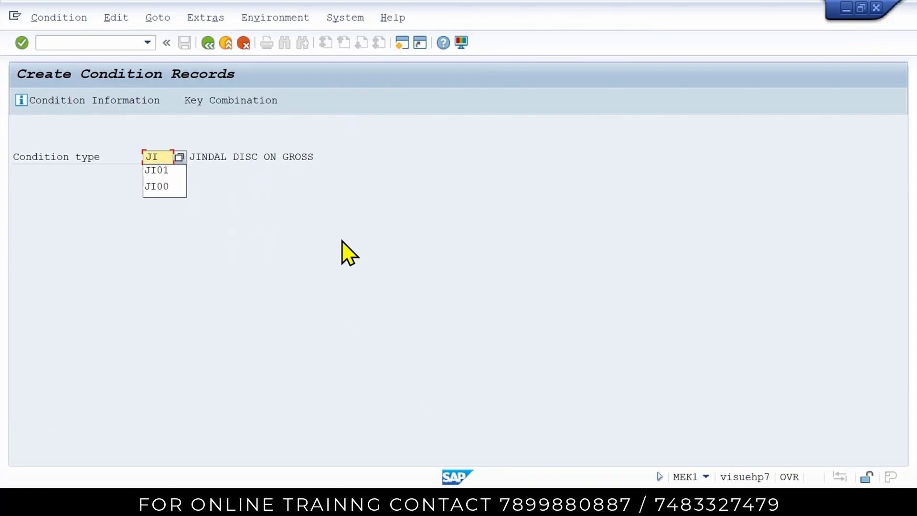
{"action": "left_click", "coordinate": [444, 502]}
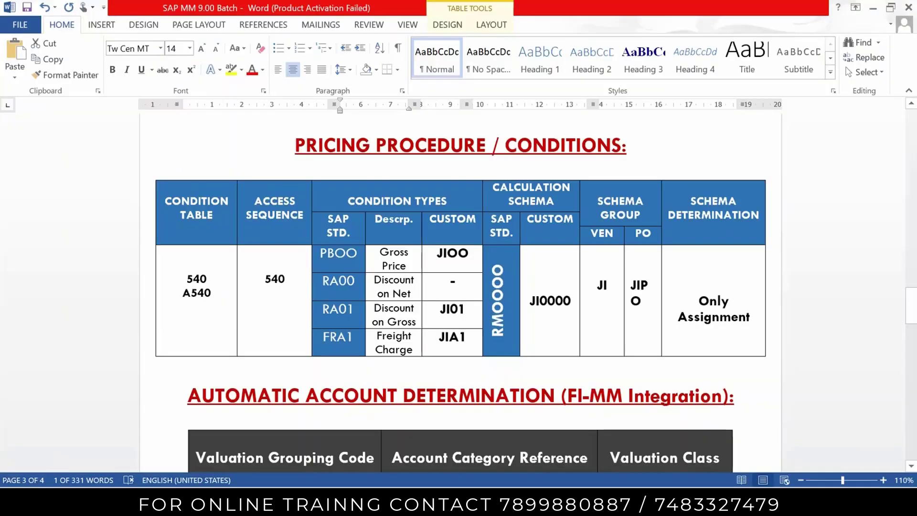
{"action": "key", "text": "alt+Tab"}
{"action": "type", "text": "A"}
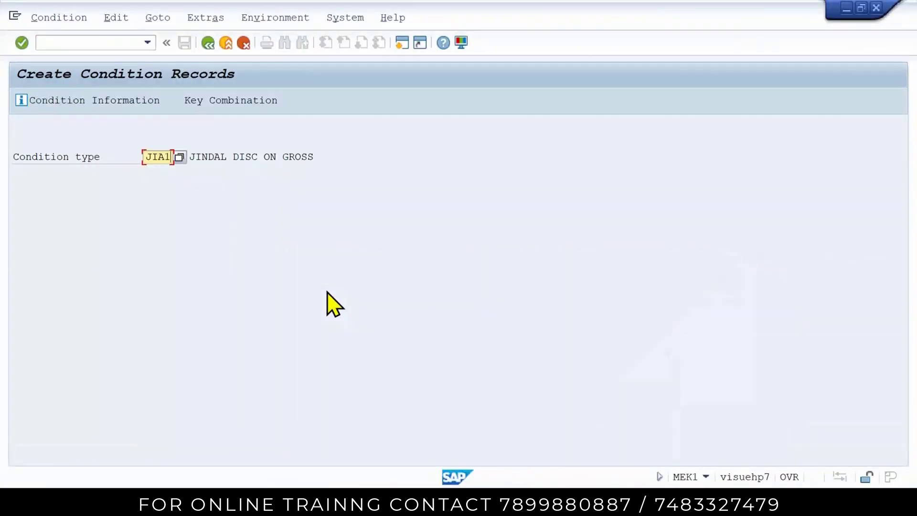
{"action": "type", "text": "1"}
{"action": "key", "text": "Return"}
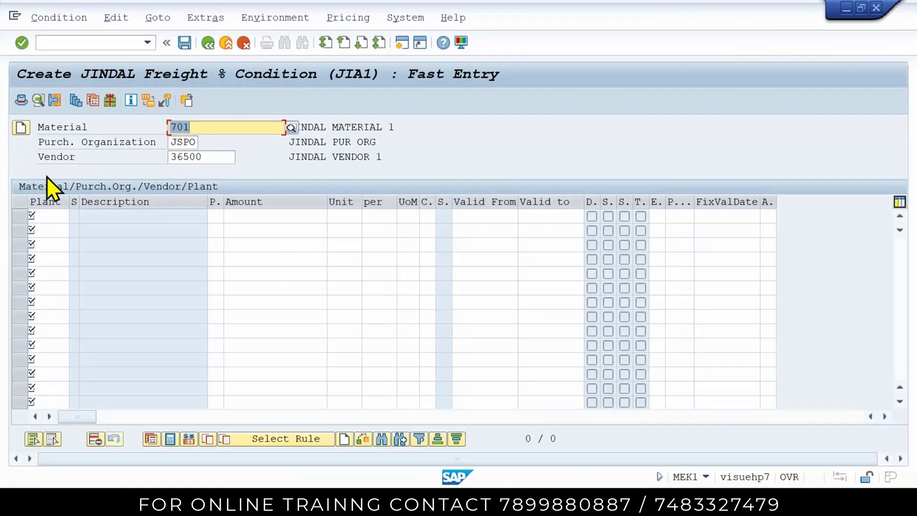
Step: Enter plant JSP1 with an amount of 100 in the first row of the freight condition
{"action": "left_click", "coordinate": [48, 215]}
{"action": "type", "text": "JSP1"}
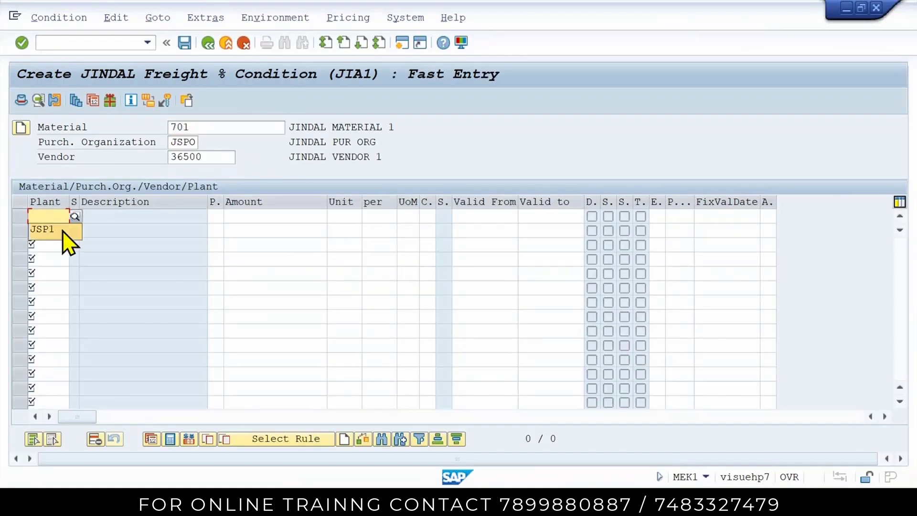
{"action": "left_click", "coordinate": [239, 215]}
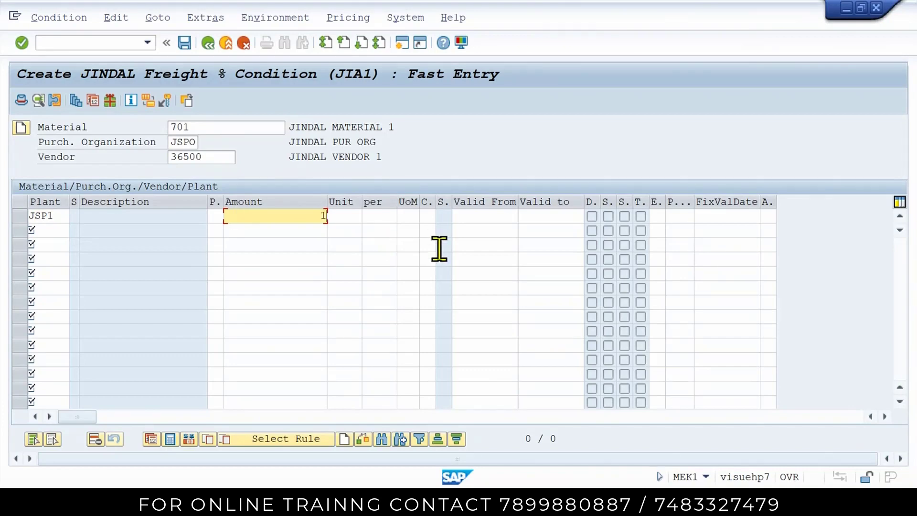
{"action": "key", "text": "Return"}
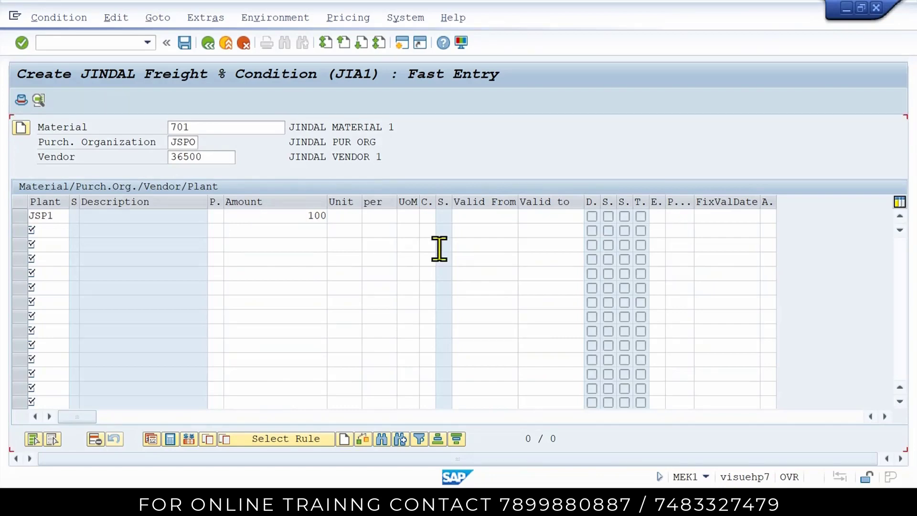
Step: Correct the freight amount for plant JSP1 to 10 %, save the JIA1 condition record and exit the transaction
{"action": "left_click_drag", "start_coordinate": [276, 216], "coordinate": [356, 218]}
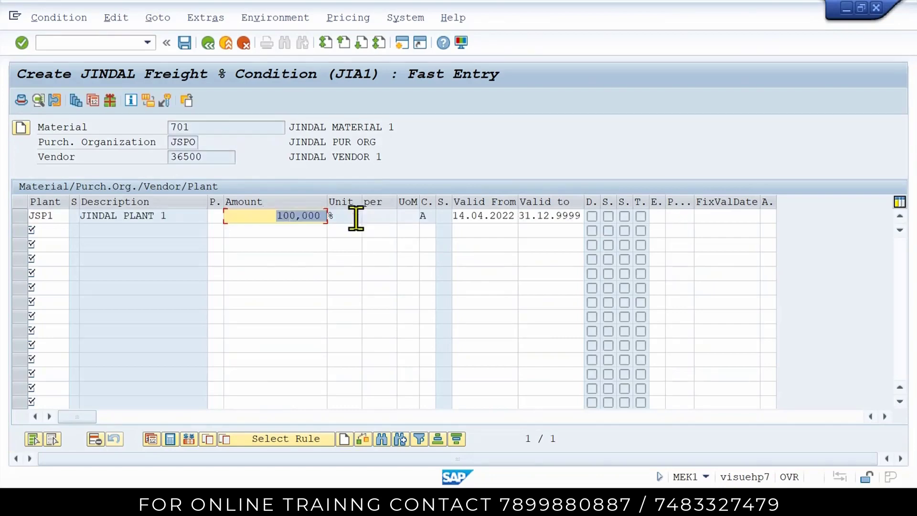
{"action": "key", "text": "Delete"}
{"action": "key", "text": "Return"}
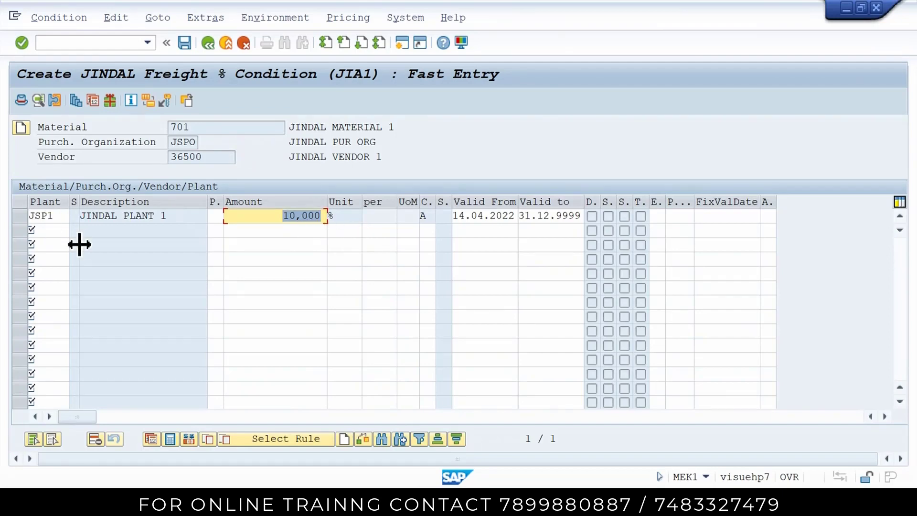
{"action": "left_click", "coordinate": [184, 43]}
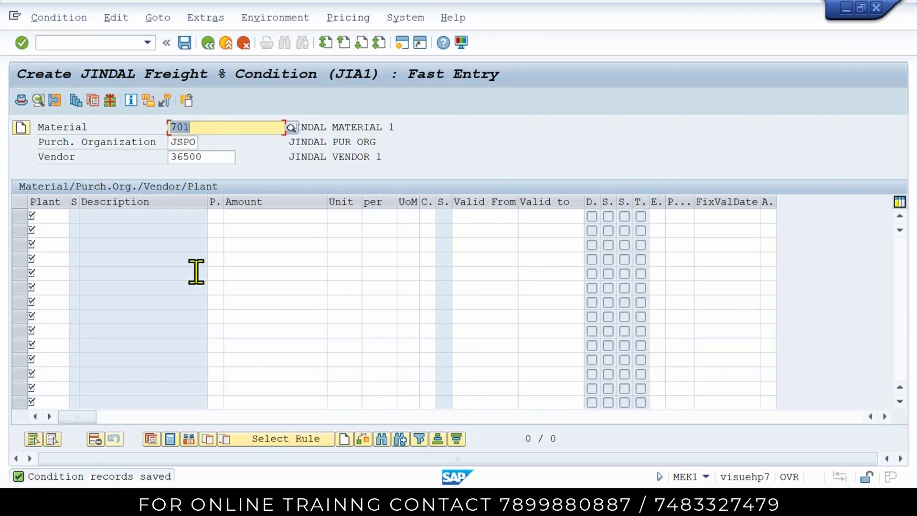
{"action": "left_click", "coordinate": [223, 44]}
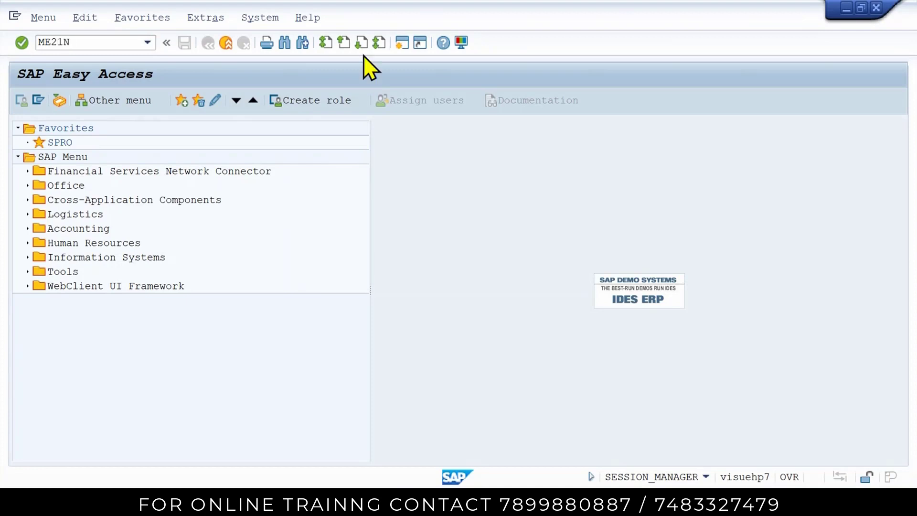
Step: Start a new purchase order with transaction ME21N and set its document type to JINDAL PO DOC TYPE
{"action": "key", "text": "Return"}
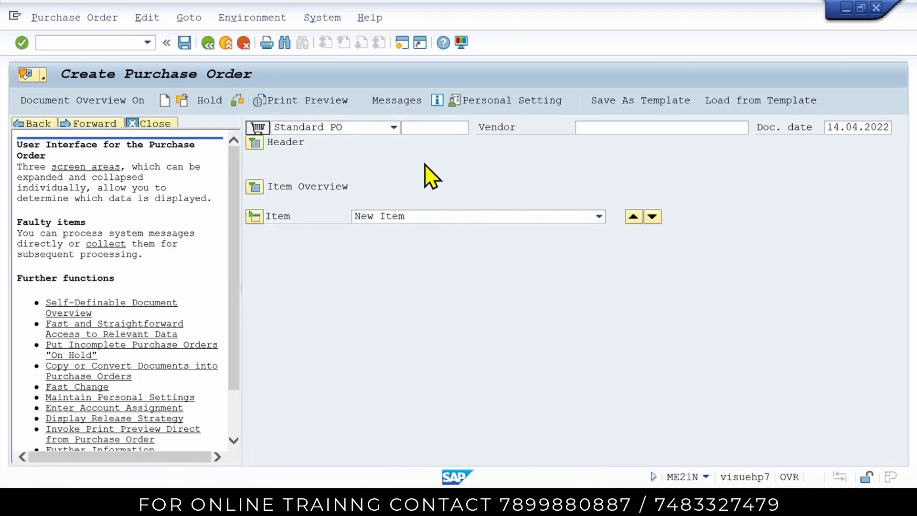
{"action": "left_click", "coordinate": [370, 128]}
{"action": "scroll", "coordinate": [375, 138], "scroll_direction": "up", "scroll_amount": 3}
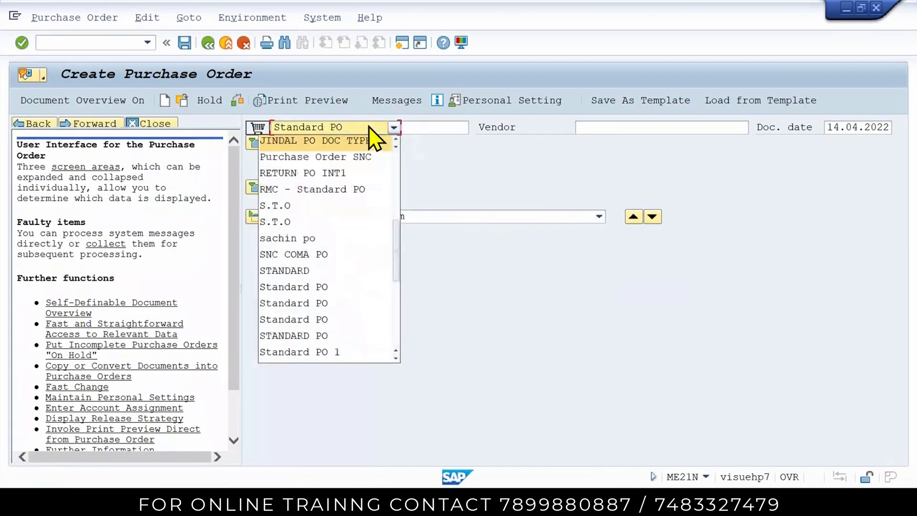
{"action": "left_click", "coordinate": [375, 140]}
Step: Look up the vendor number for material 701 in Word's master data table and enter it as the purchase order vendor
{"action": "left_click", "coordinate": [665, 128]}
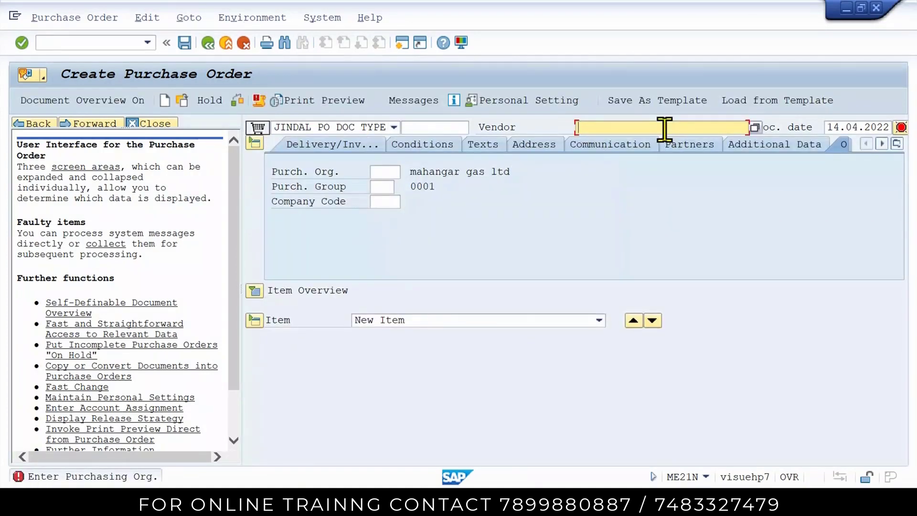
{"action": "left_click", "coordinate": [429, 500]}
{"action": "scroll", "coordinate": [395, 358], "scroll_direction": "up", "scroll_amount": 20}
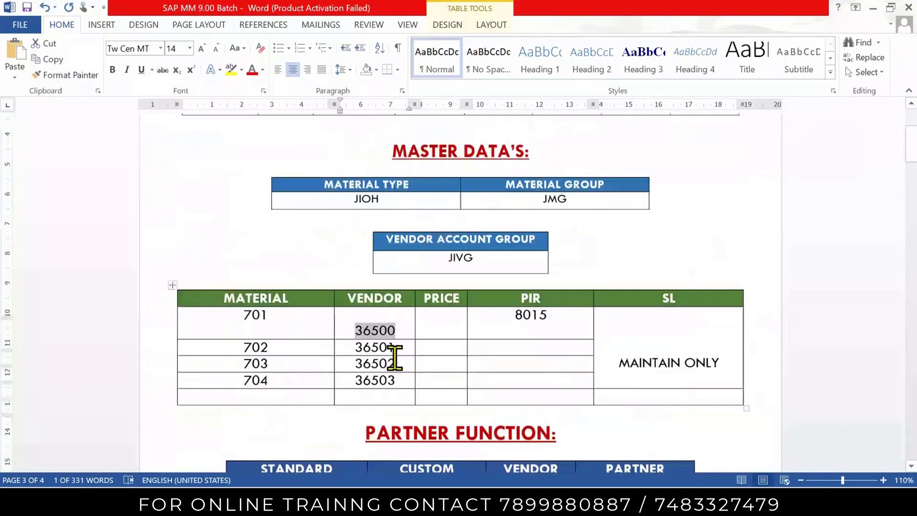
{"action": "key", "text": "alt+Tab"}
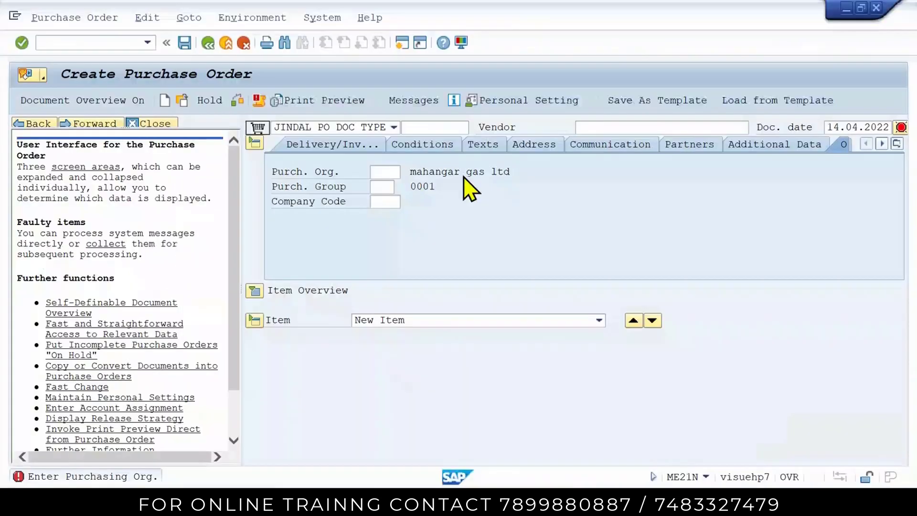
{"action": "left_click", "coordinate": [629, 127]}
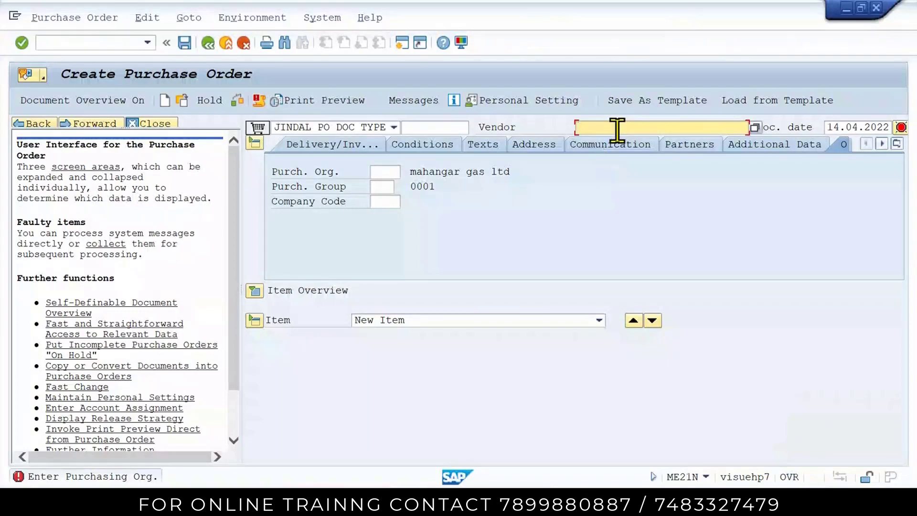
{"action": "type", "text": "36500"}
Step: Set the purchase order's purchasing organization to JSPO, purchasing group to JS1 and company code to JSWL
{"action": "left_click", "coordinate": [382, 172]}
{"action": "left_click", "coordinate": [409, 186]}
{"action": "left_click", "coordinate": [384, 187]}
{"action": "left_click", "coordinate": [395, 201]}
{"action": "left_click", "coordinate": [384, 202]}
{"action": "left_click", "coordinate": [394, 222]}
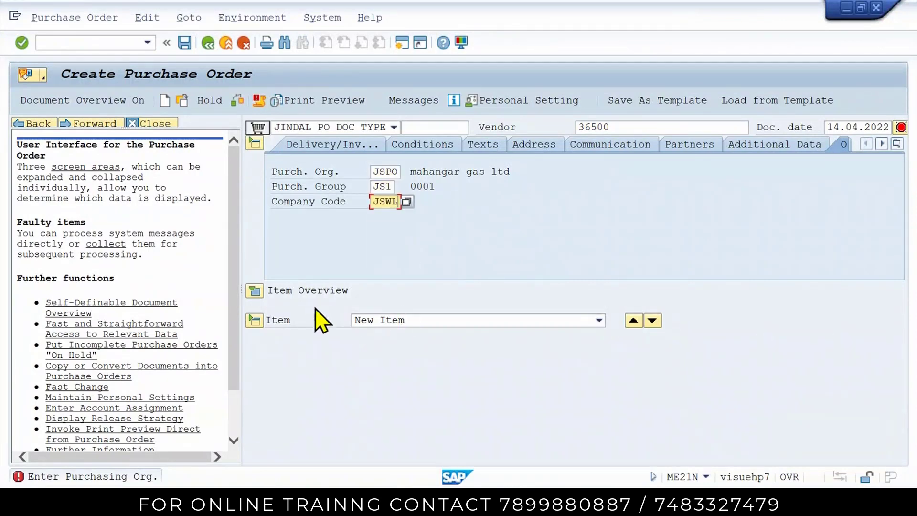
Step: Confirm the organizational data and add an order item for material 701 with quantity 100 and plant JSP1
{"action": "key", "text": "Return"}
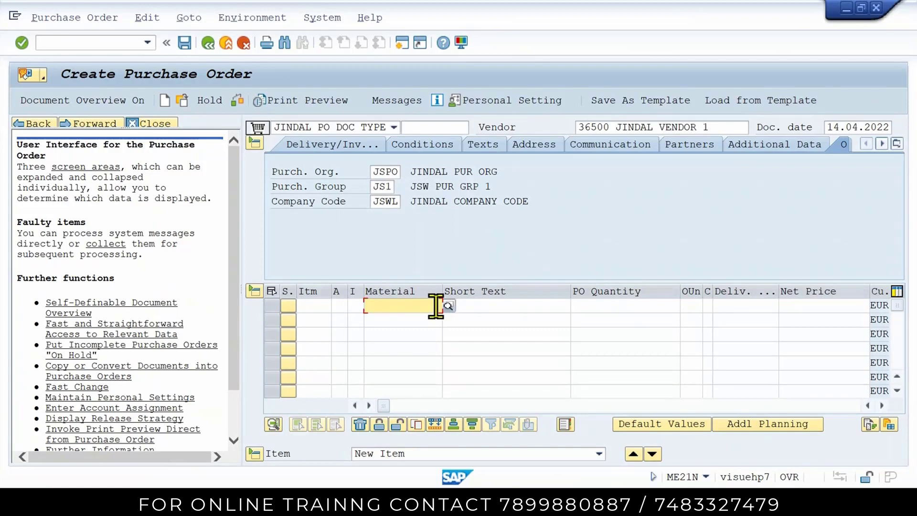
{"action": "left_click", "coordinate": [627, 306]}
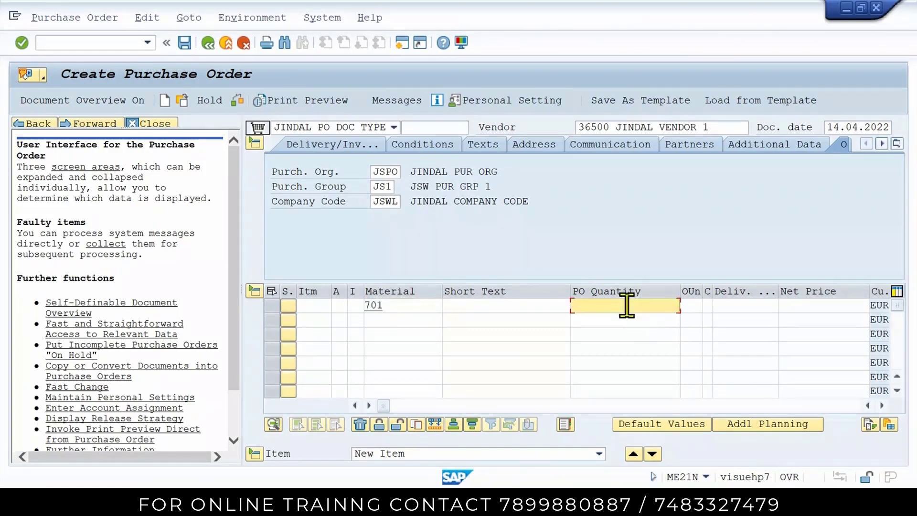
{"action": "key", "text": "Tab"}
{"action": "key", "text": "Tab"}
{"action": "key", "text": "Tab"}
{"action": "key", "text": "Tab"}
{"action": "key", "text": "Tab"}
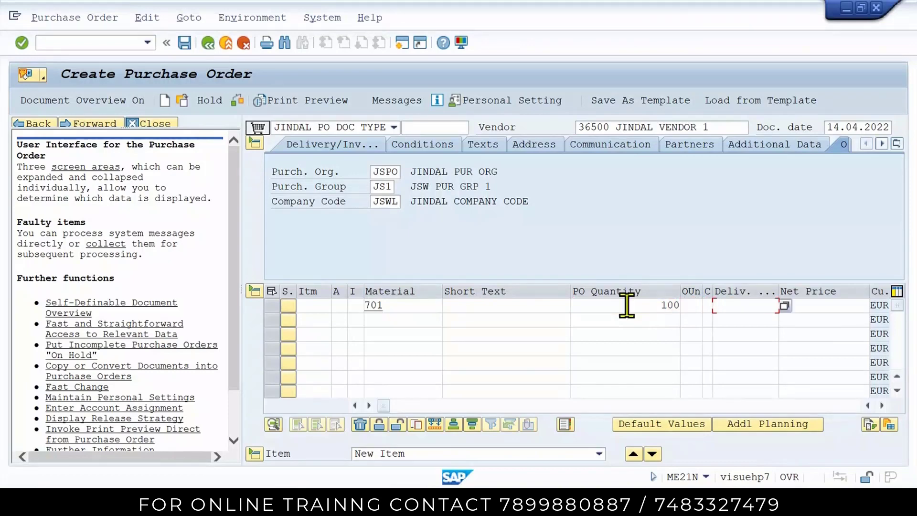
{"action": "key", "text": "Tab"}
{"action": "key", "text": "Tab"}
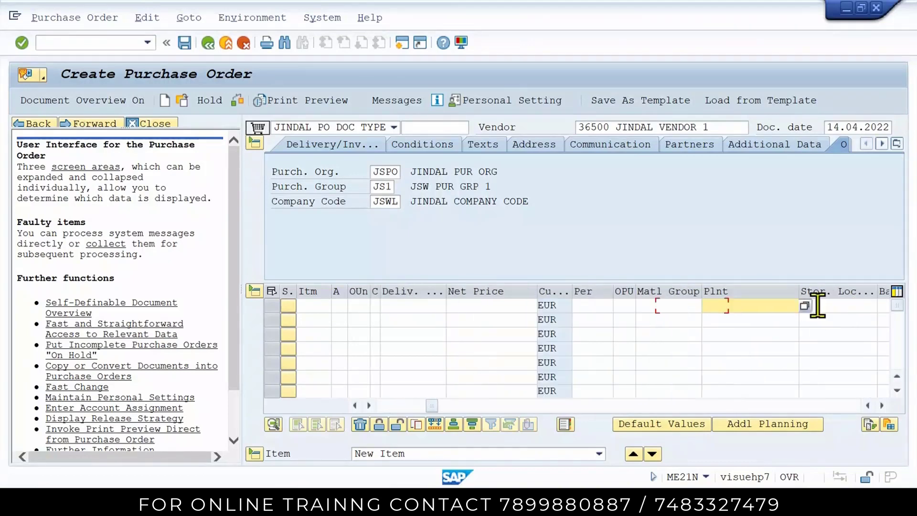
{"action": "type", "text": "JSP1"}
{"action": "key", "text": "Return"}
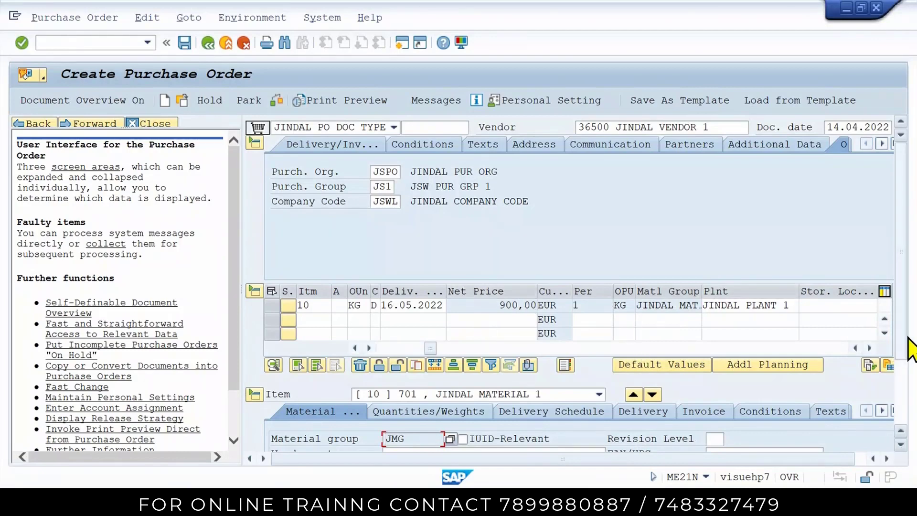
Step: Open the pricing conditions of item 10 and check its gross price, discount, net price and actual price
{"action": "scroll", "coordinate": [907, 340], "scroll_direction": "down", "scroll_amount": 3}
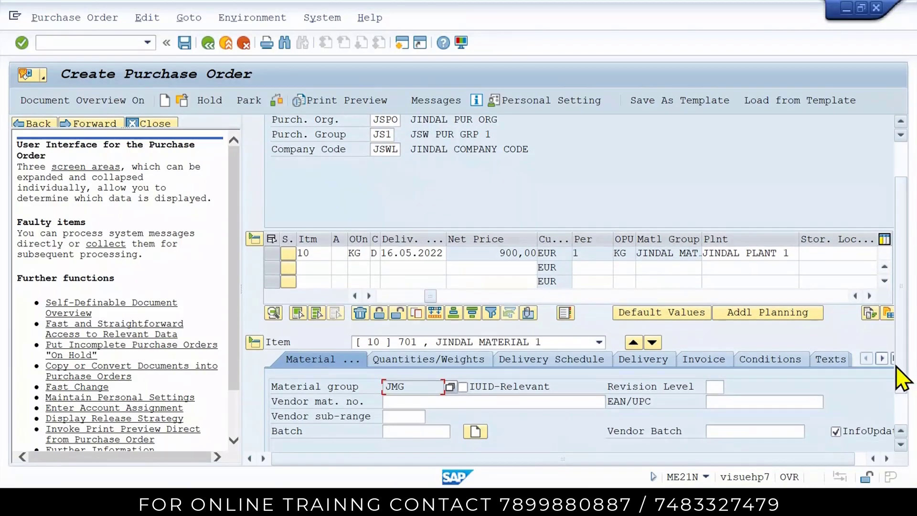
{"action": "left_click", "coordinate": [786, 360]}
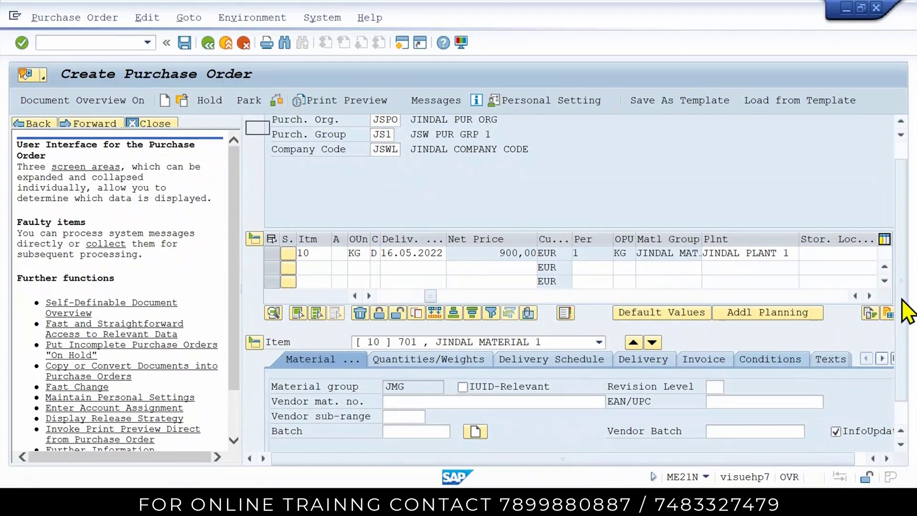
{"action": "scroll", "coordinate": [907, 311], "scroll_direction": "down", "scroll_amount": 1}
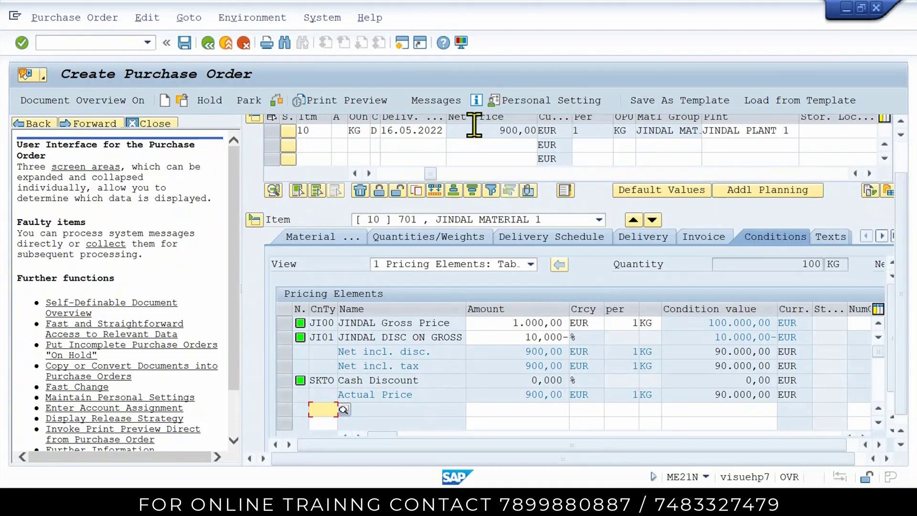
{"action": "left_click_drag", "start_coordinate": [508, 321], "coordinate": [571, 339]}
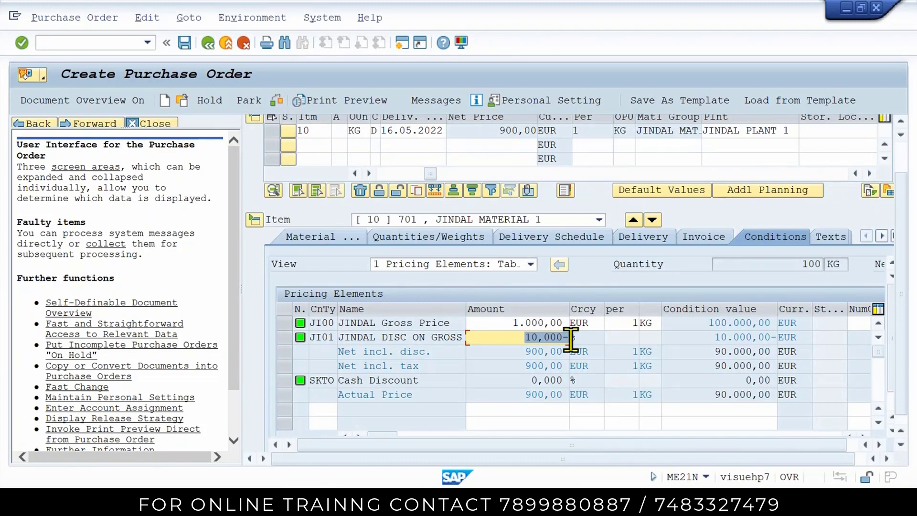
{"action": "left_click_drag", "start_coordinate": [488, 129], "coordinate": [548, 125]}
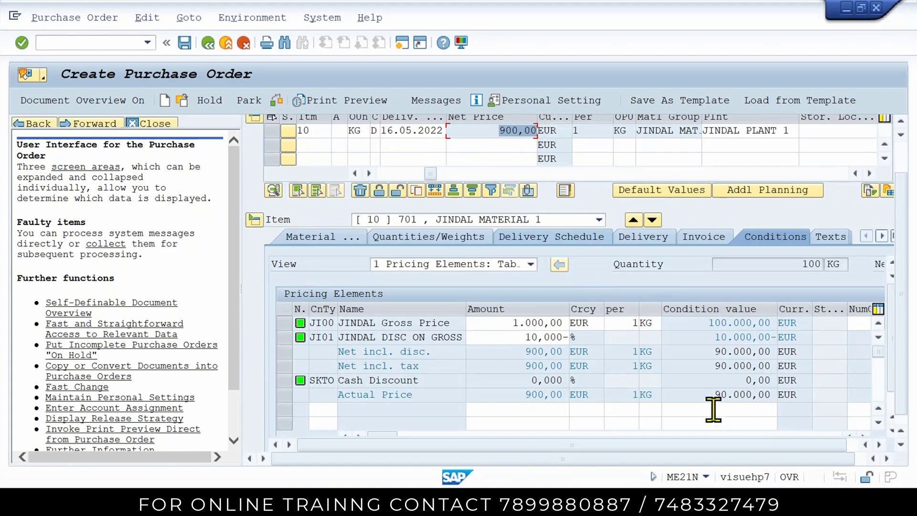
{"action": "left_click_drag", "start_coordinate": [713, 400], "coordinate": [778, 393]}
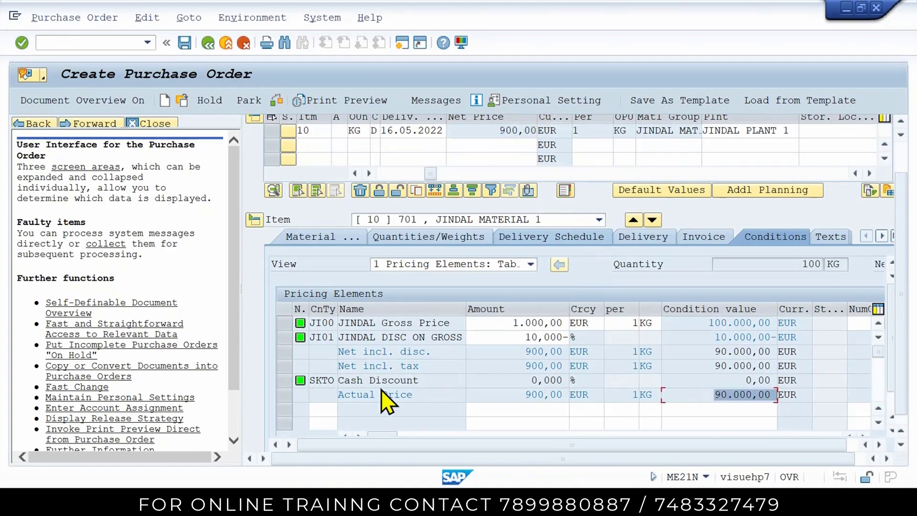
Step: Add freight condition type JIA1 to the item's pricing elements with an amount of 10 %
{"action": "left_click", "coordinate": [328, 410]}
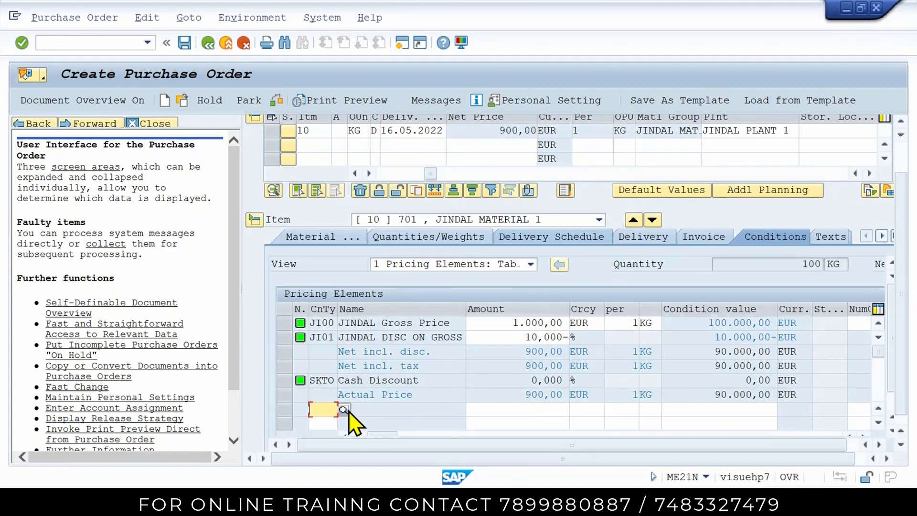
{"action": "left_click", "coordinate": [343, 409]}
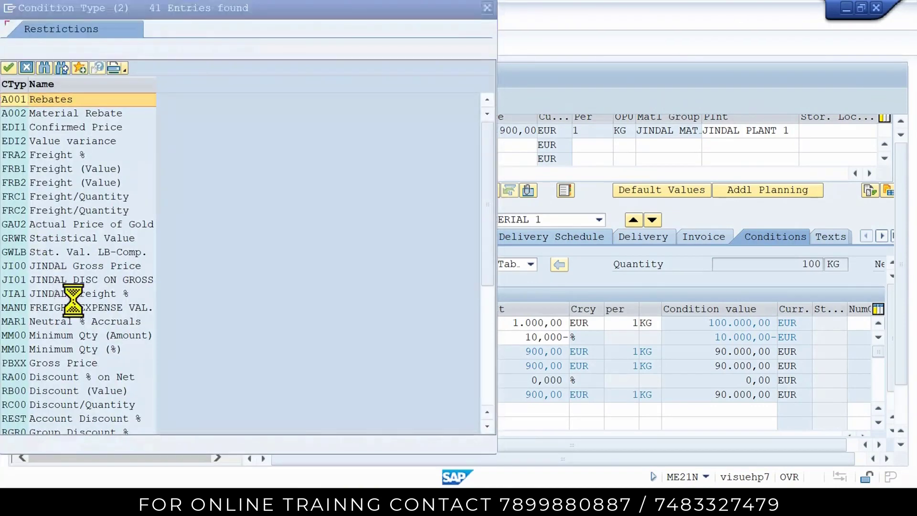
{"action": "scroll", "coordinate": [73, 300], "scroll_direction": "down", "scroll_amount": 1}
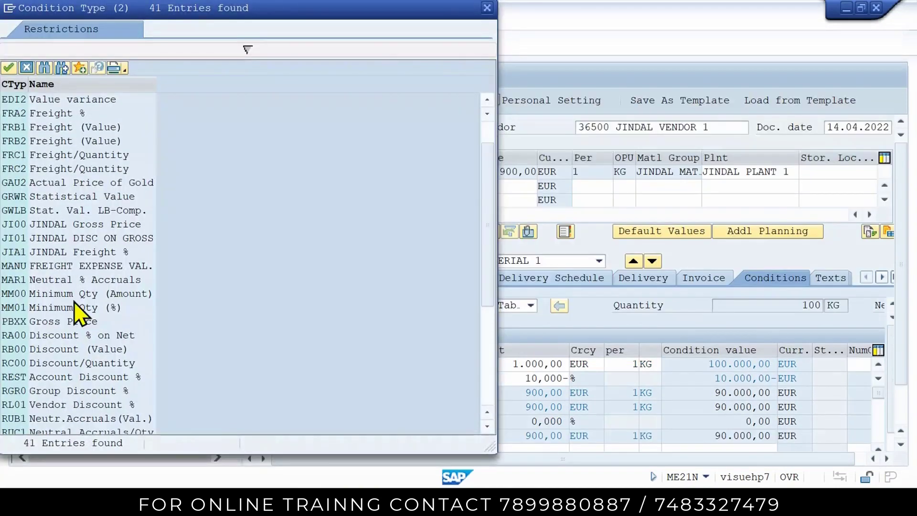
{"action": "double_click", "coordinate": [50, 252]}
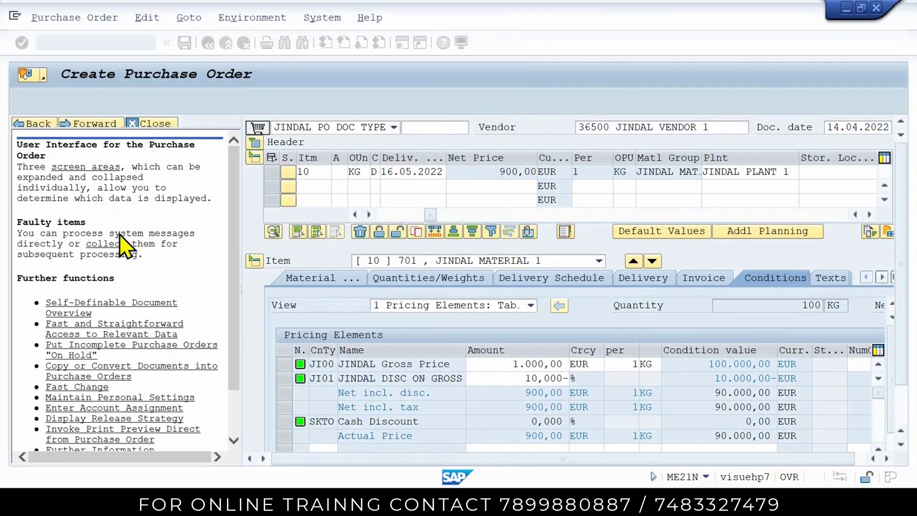
{"action": "key", "text": "Return"}
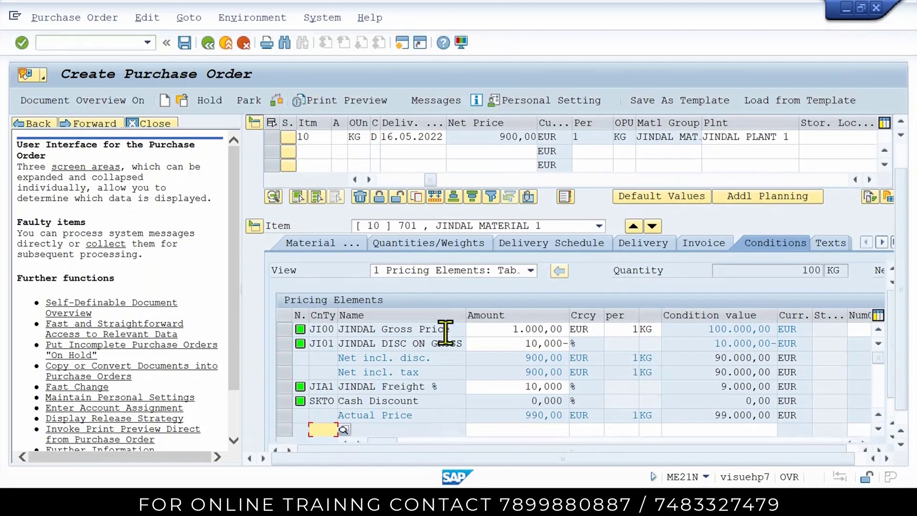
{"action": "left_click", "coordinate": [531, 387]}
{"action": "type", "text": "10"}
{"action": "key", "text": "Return"}
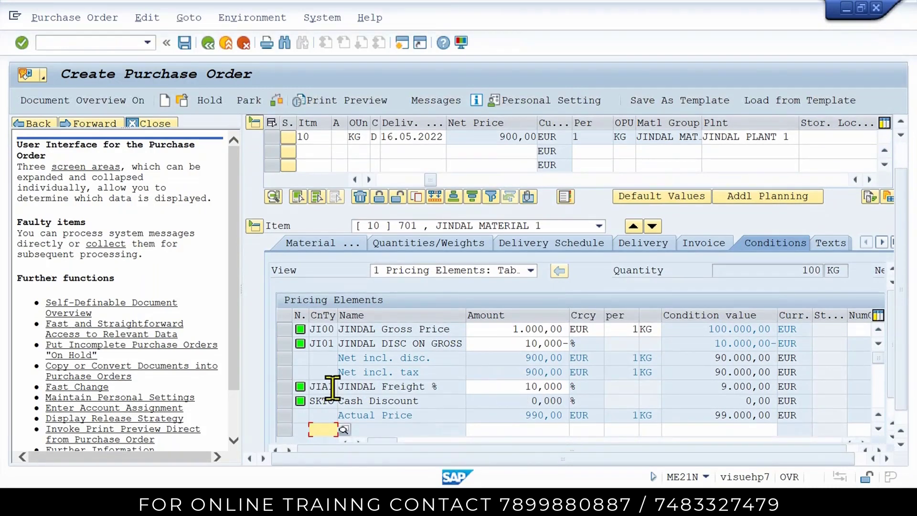
Step: Check the JIA1 freight percentage and the item's total actual price against the purchase order header
{"action": "left_click_drag", "start_coordinate": [523, 386], "coordinate": [566, 387]}
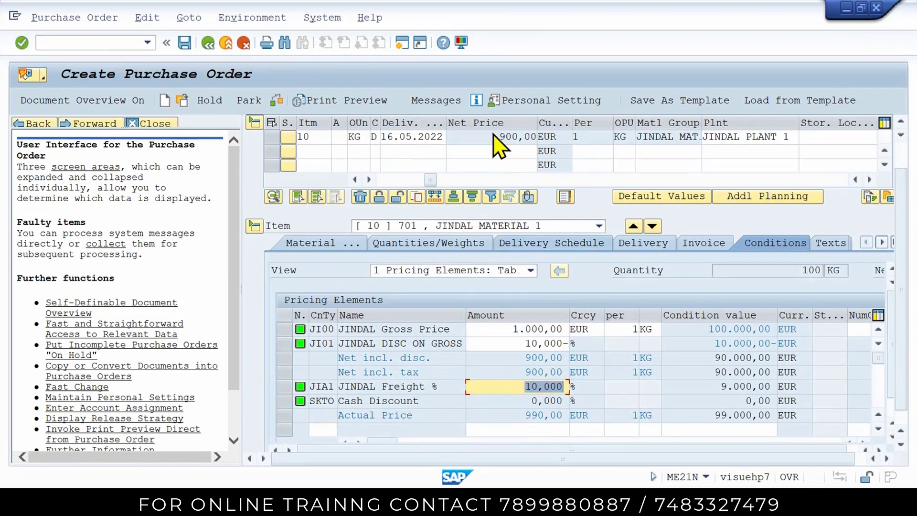
{"action": "left_click_drag", "start_coordinate": [707, 415], "coordinate": [778, 416]}
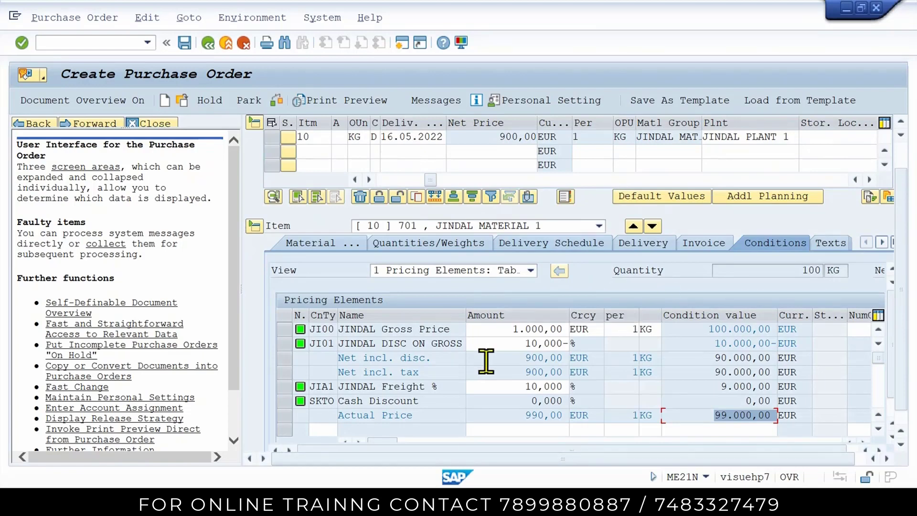
{"action": "scroll", "coordinate": [485, 359], "scroll_direction": "up", "scroll_amount": 2}
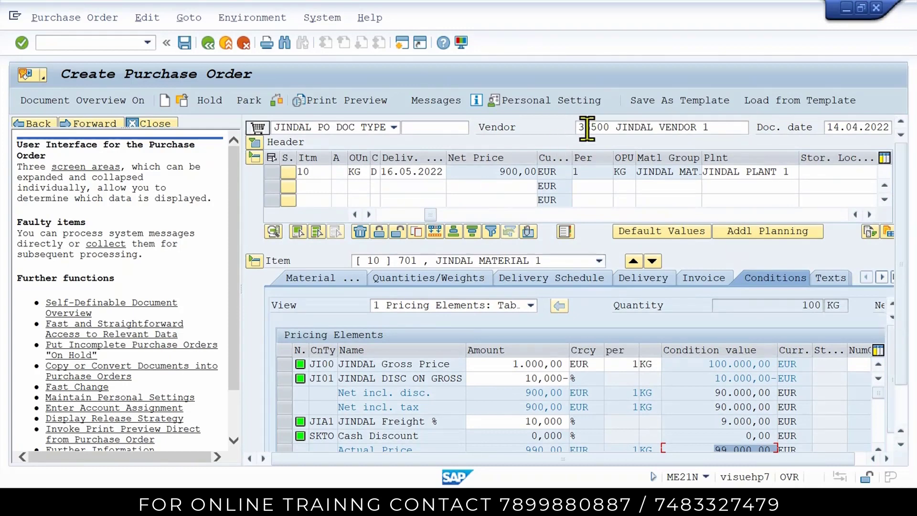
Step: Switch to the SAP MM 9.00 Batch document in Word and review its pricing procedure and conditions table
{"action": "mouse_move", "coordinate": [425, 480]}
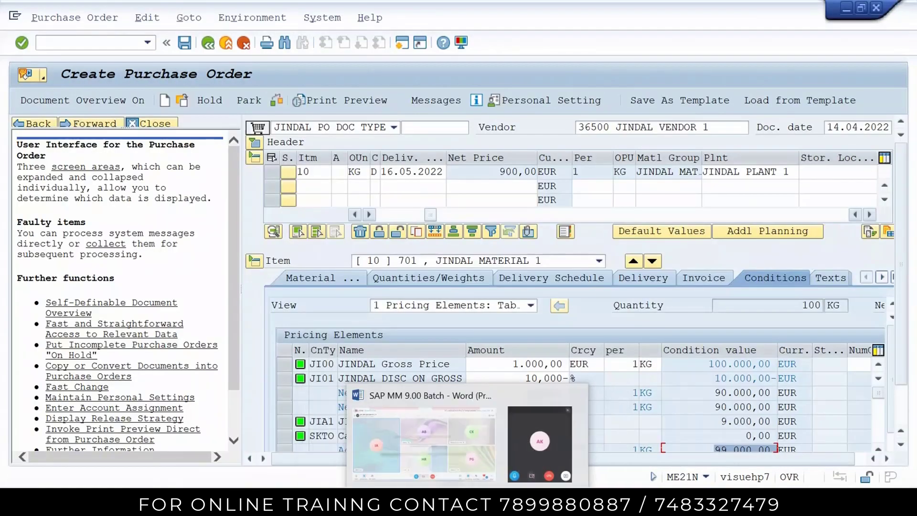
{"action": "left_click", "coordinate": [472, 444]}
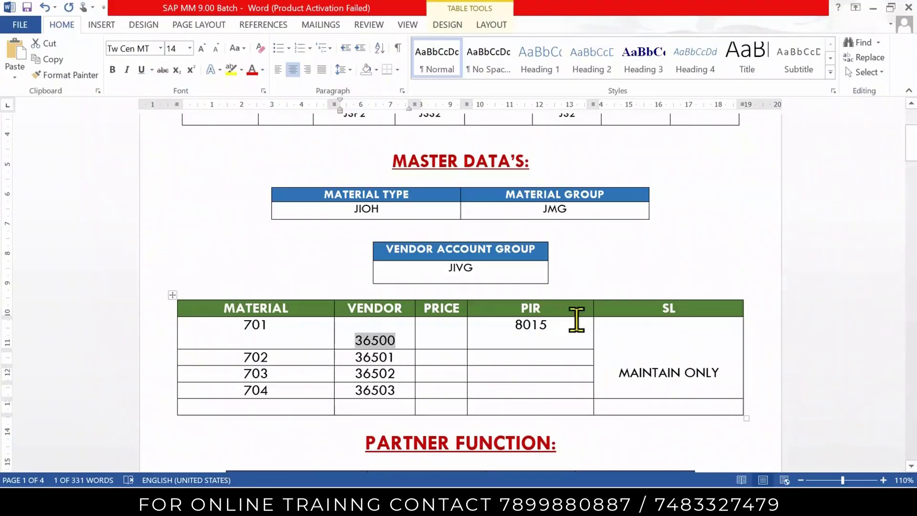
{"action": "scroll", "coordinate": [516, 370], "scroll_direction": "down", "scroll_amount": 15}
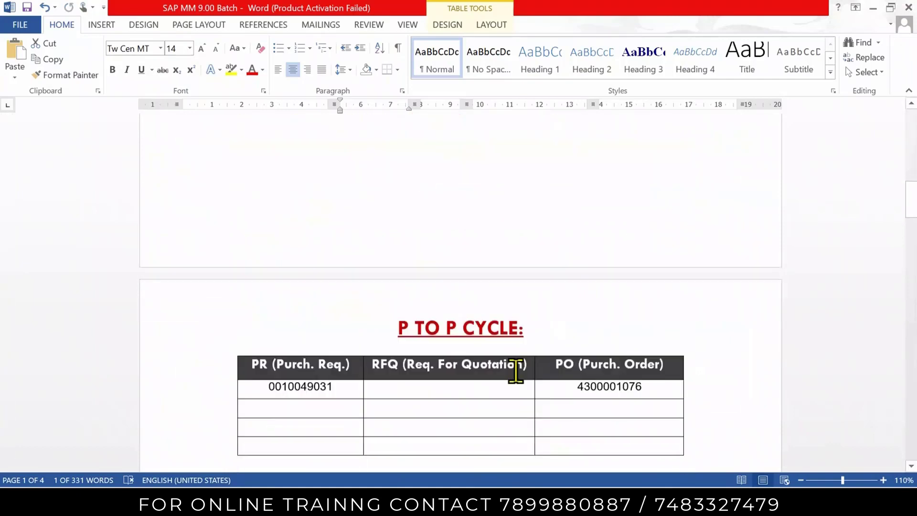
{"action": "scroll", "coordinate": [512, 365], "scroll_direction": "down", "scroll_amount": 8}
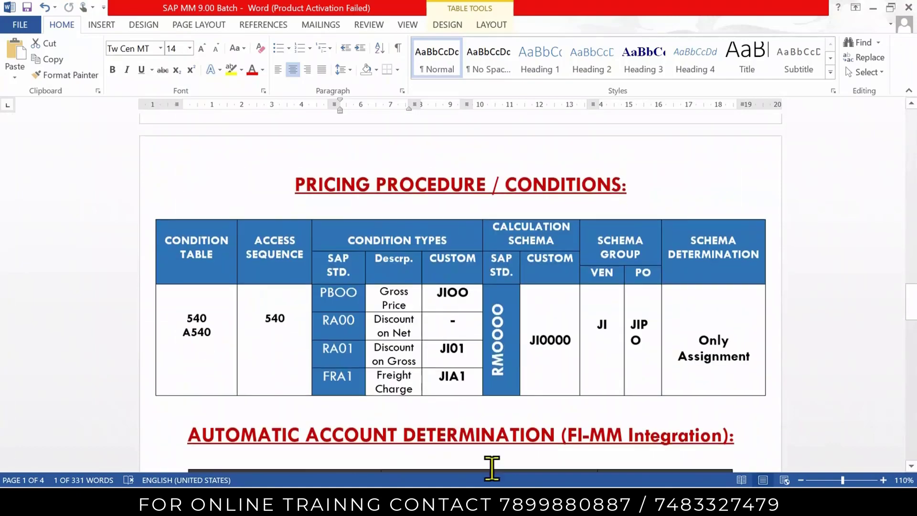
Step: Switch to the PowerPoint slide on pricing procedures and review the MEK1 condition record definition for material and vendor
{"action": "mouse_move", "coordinate": [511, 506]}
{"action": "left_click", "coordinate": [511, 442]}
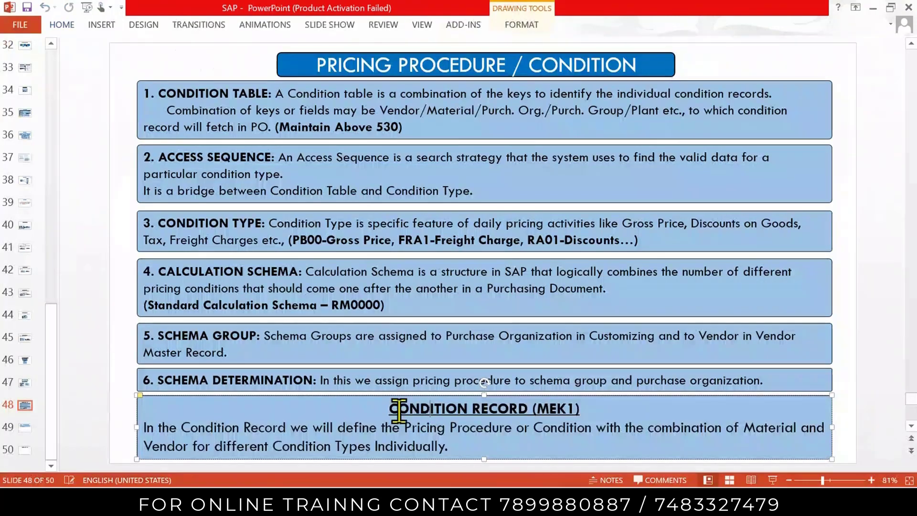
{"action": "left_click_drag", "start_coordinate": [392, 410], "coordinate": [463, 445]}
{"action": "left_click", "coordinate": [512, 446]}
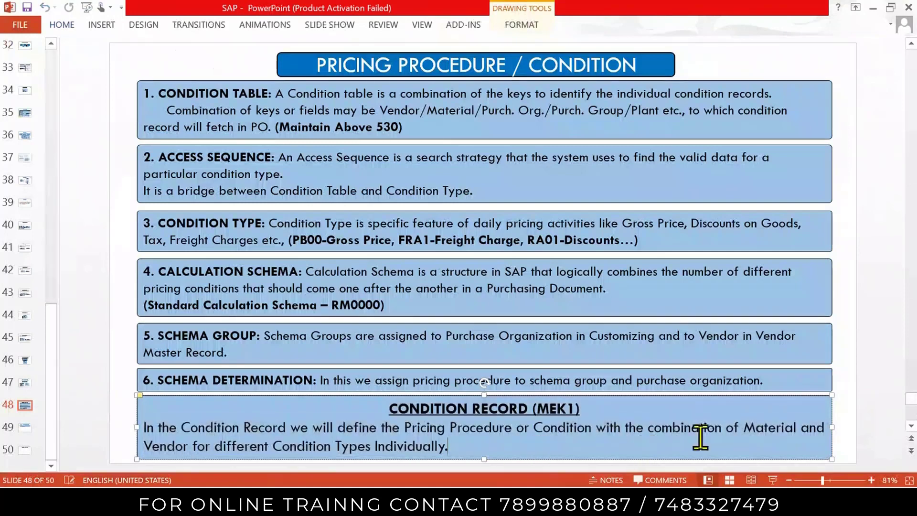
{"action": "double_click", "coordinate": [757, 425]}
{"action": "double_click", "coordinate": [173, 450]}
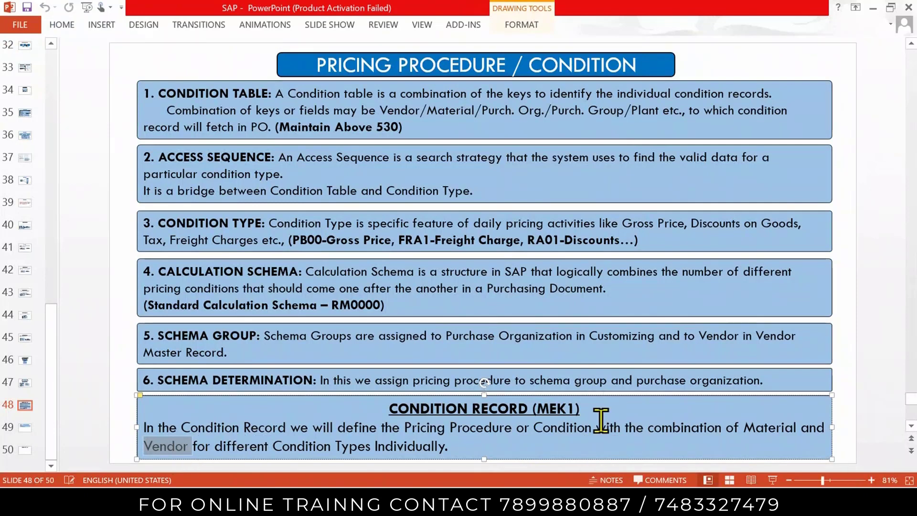
{"action": "left_click", "coordinate": [223, 440]}
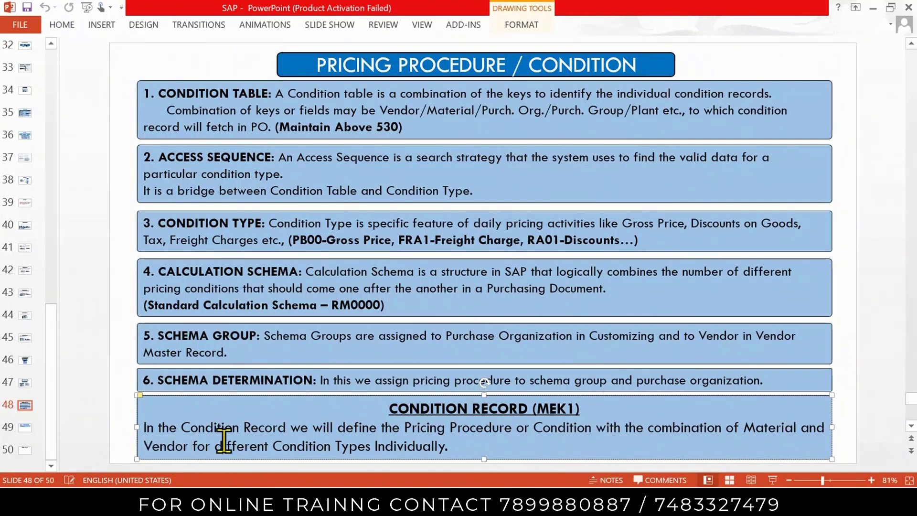
{"action": "double_click", "coordinate": [169, 446]}
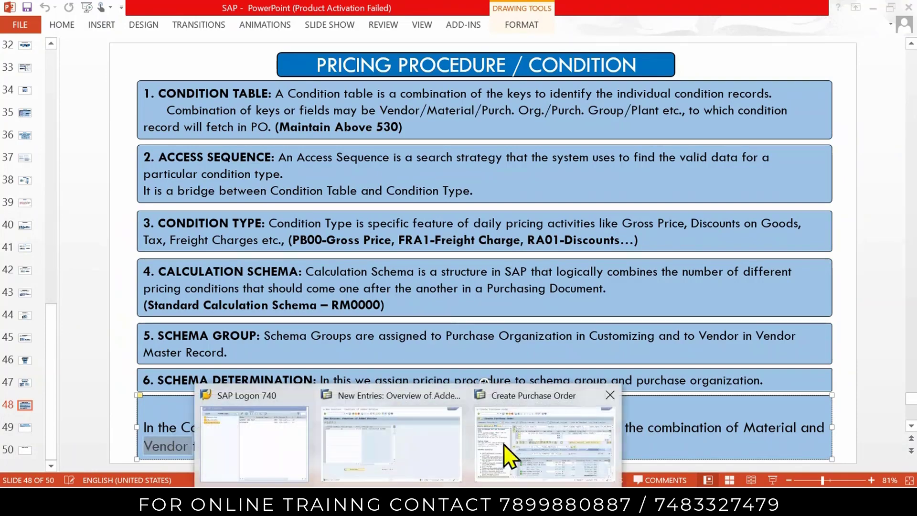
Step: Return to the purchase order in SAP, check it for errors and close the message list
{"action": "left_click", "coordinate": [507, 440]}
{"action": "left_click", "coordinate": [275, 99]}
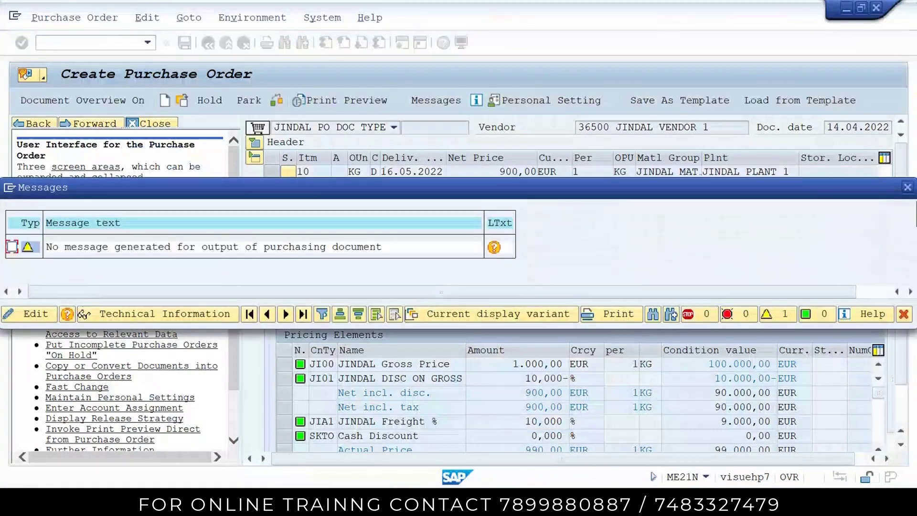
{"action": "left_click", "coordinate": [907, 187]}
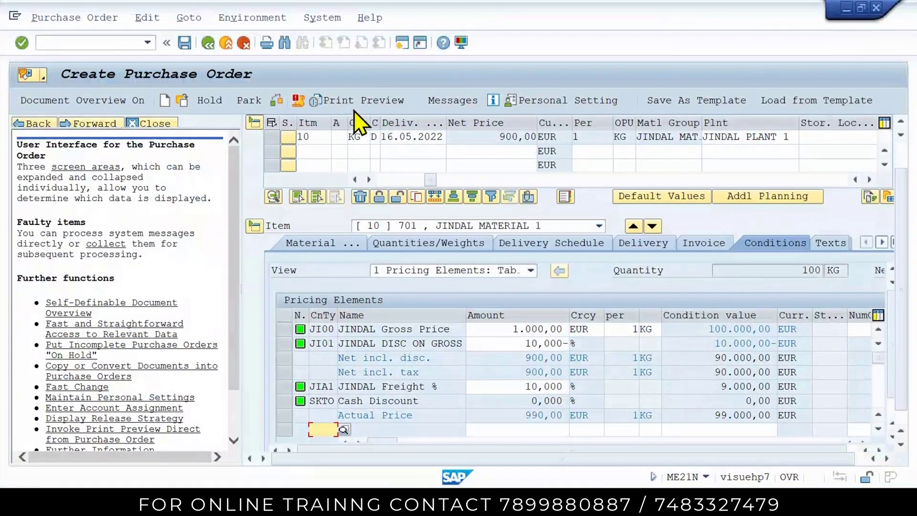
Step: Add an output message to the purchase order with output type NEU and medium Print output
{"action": "left_click", "coordinate": [448, 101]}
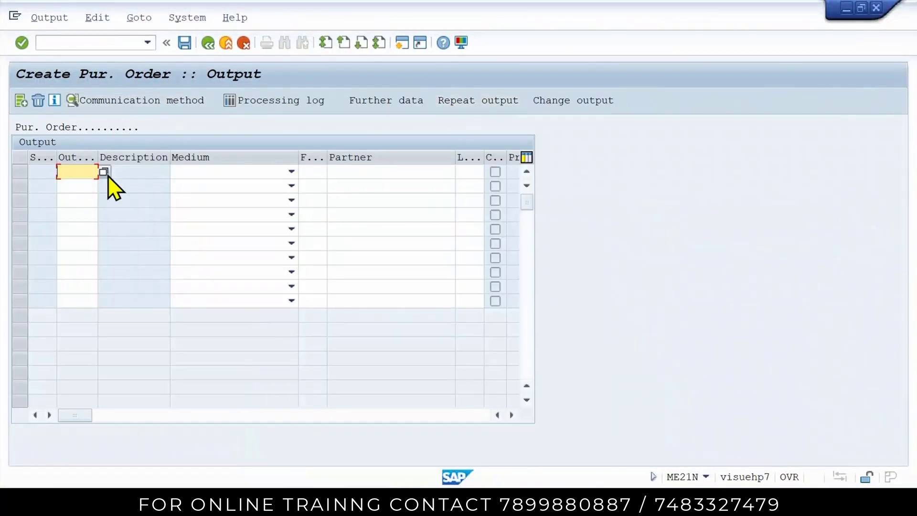
{"action": "left_click", "coordinate": [104, 171]}
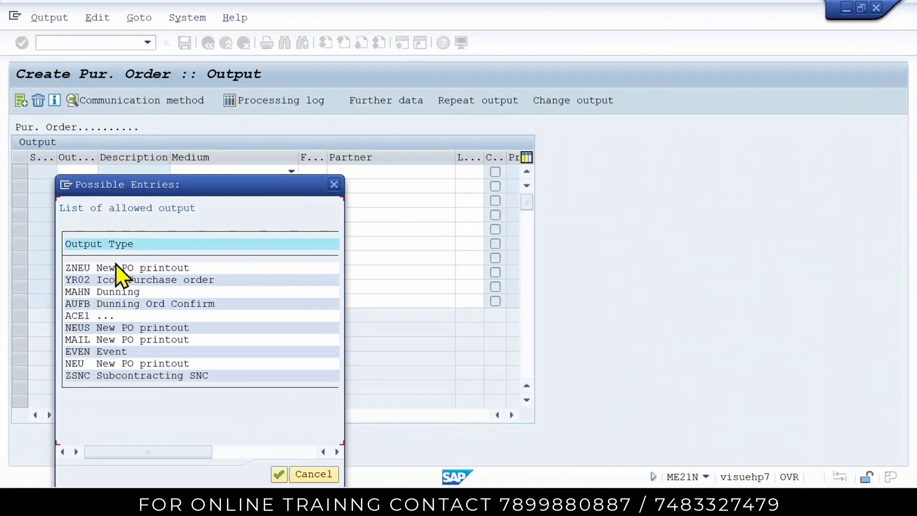
{"action": "double_click", "coordinate": [88, 365]}
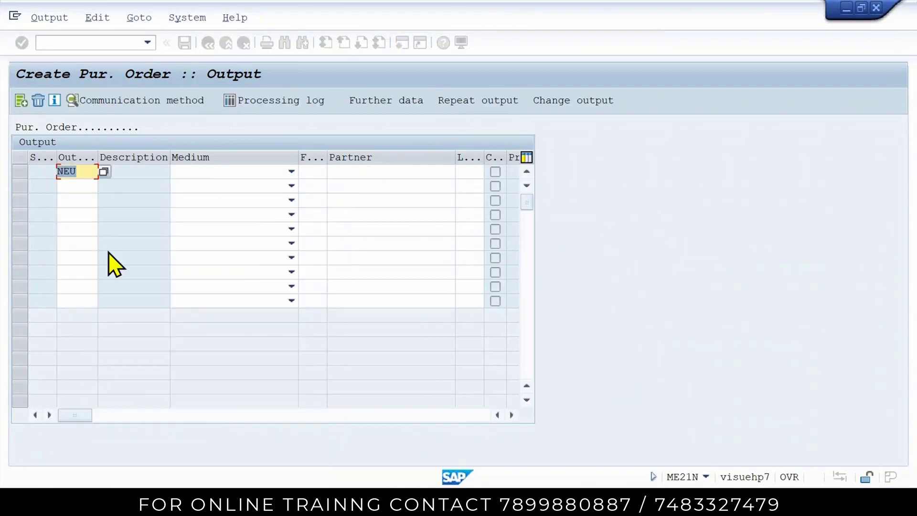
{"action": "left_click", "coordinate": [290, 172]}
{"action": "left_click", "coordinate": [250, 191]}
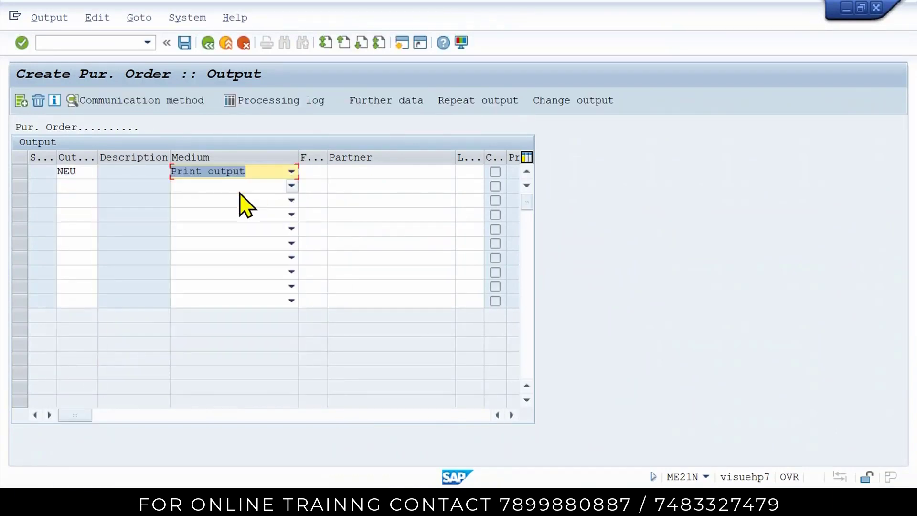
Step: Confirm the NEU print output message and assign LP01 as the logical destination in its communication method
{"action": "key", "text": "Return"}
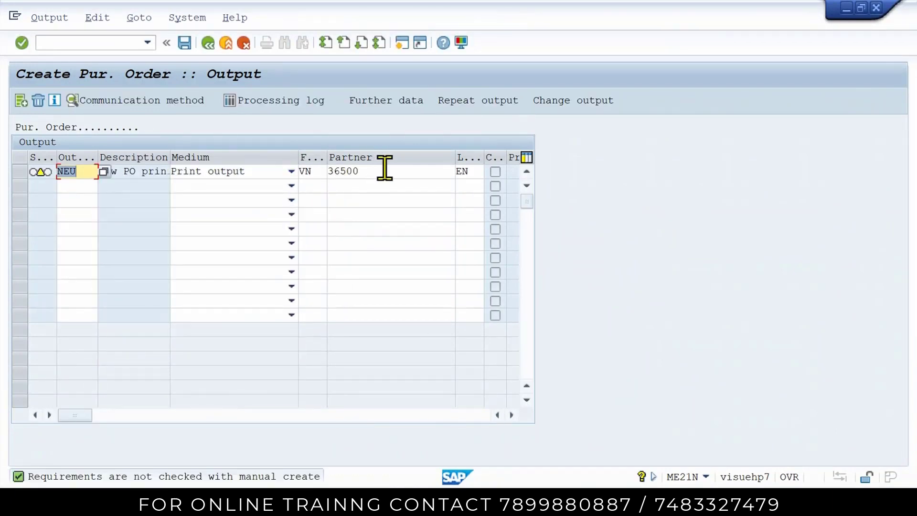
{"action": "left_click_drag", "start_coordinate": [384, 170], "coordinate": [153, 187]}
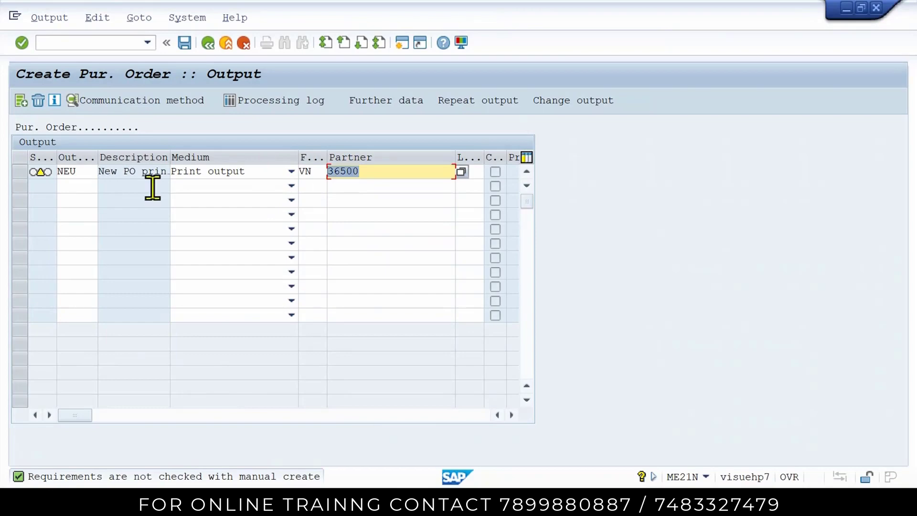
{"action": "left_click", "coordinate": [184, 47]}
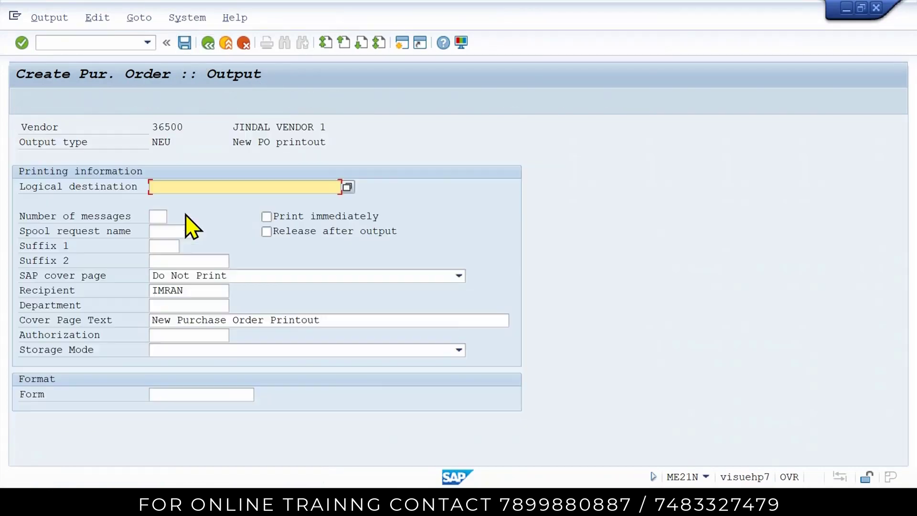
{"action": "left_click", "coordinate": [239, 191]}
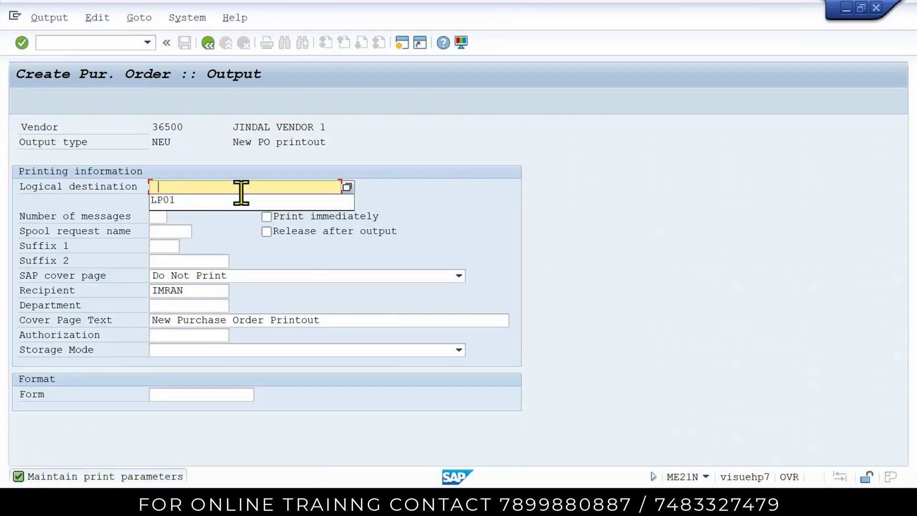
{"action": "left_click", "coordinate": [184, 200]}
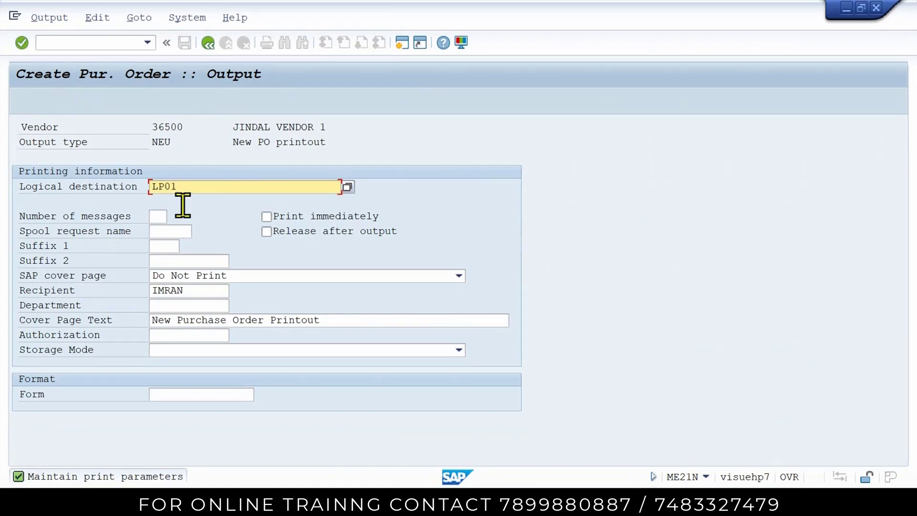
{"action": "key", "text": "Return"}
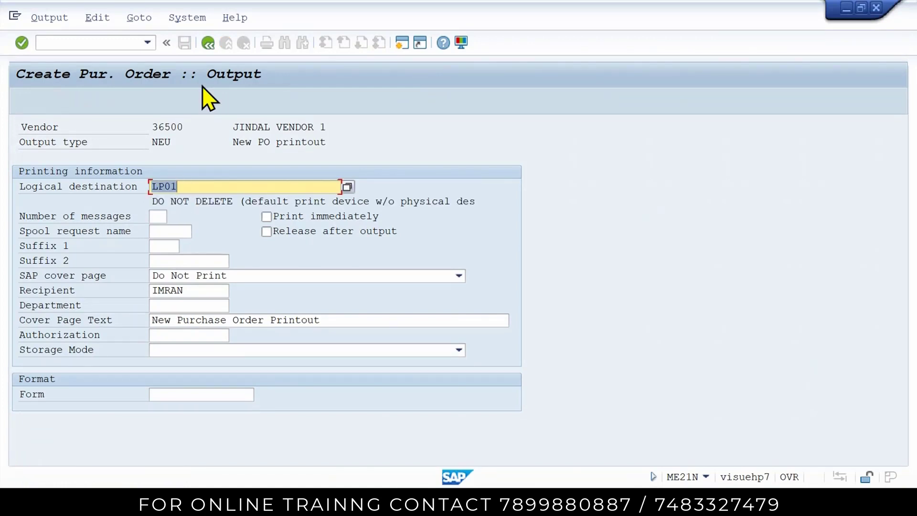
{"action": "left_click", "coordinate": [209, 43]}
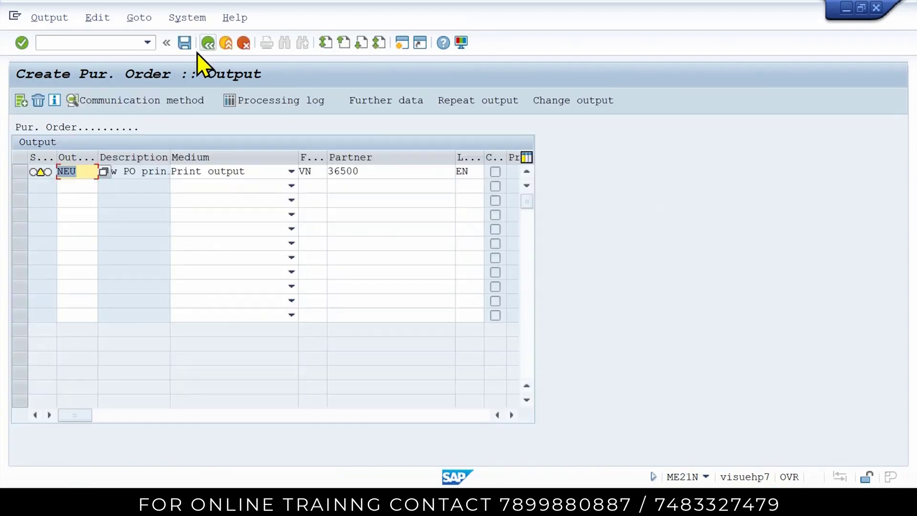
Step: Save the purchase order and copy its number from the details of the creation message
{"action": "left_click", "coordinate": [188, 44]}
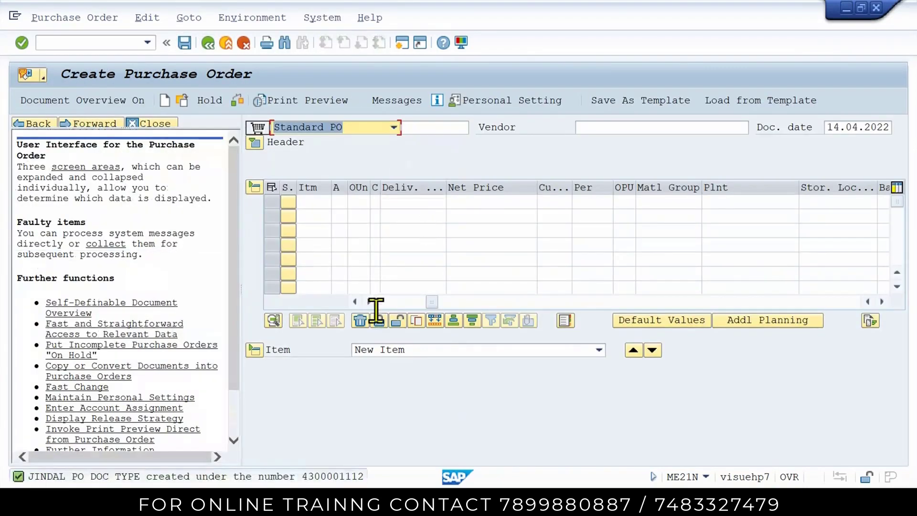
{"action": "left_click", "coordinate": [216, 480]}
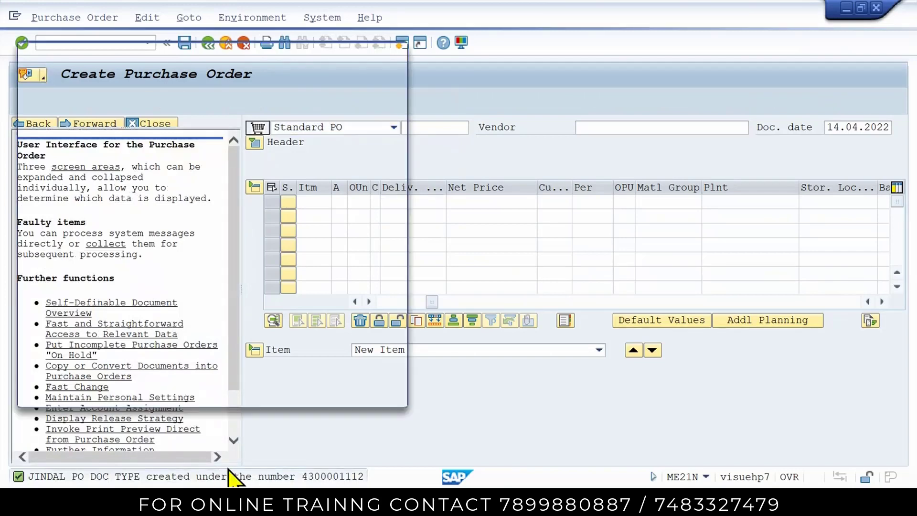
{"action": "double_click", "coordinate": [82, 108]}
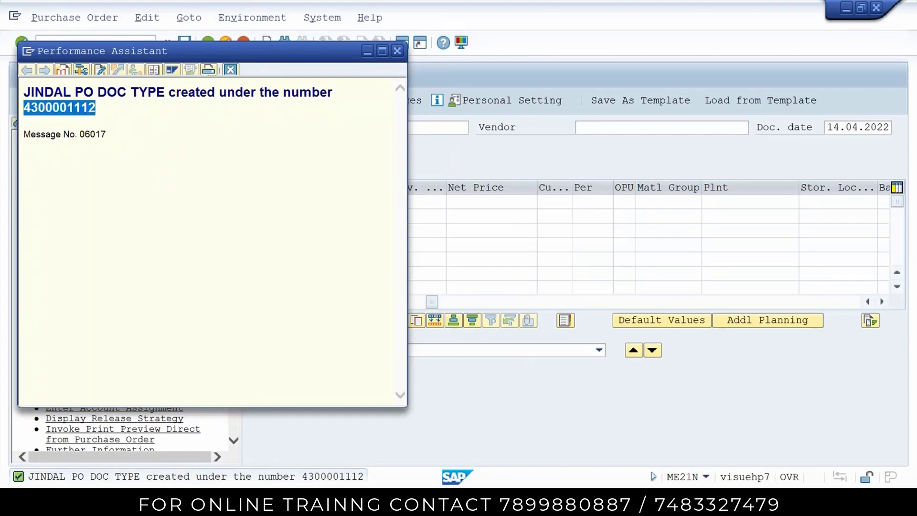
Step: Switch to the SAP MM 9.00 Batch document in Word and paste the purchase order number into the P to P Cycle table's second PO row
{"action": "left_click", "coordinate": [445, 500]}
{"action": "scroll", "coordinate": [543, 272], "scroll_direction": "up", "scroll_amount": 9}
{"action": "scroll", "coordinate": [538, 275], "scroll_direction": "up", "scroll_amount": 10}
{"action": "scroll", "coordinate": [536, 273], "scroll_direction": "down", "scroll_amount": 5}
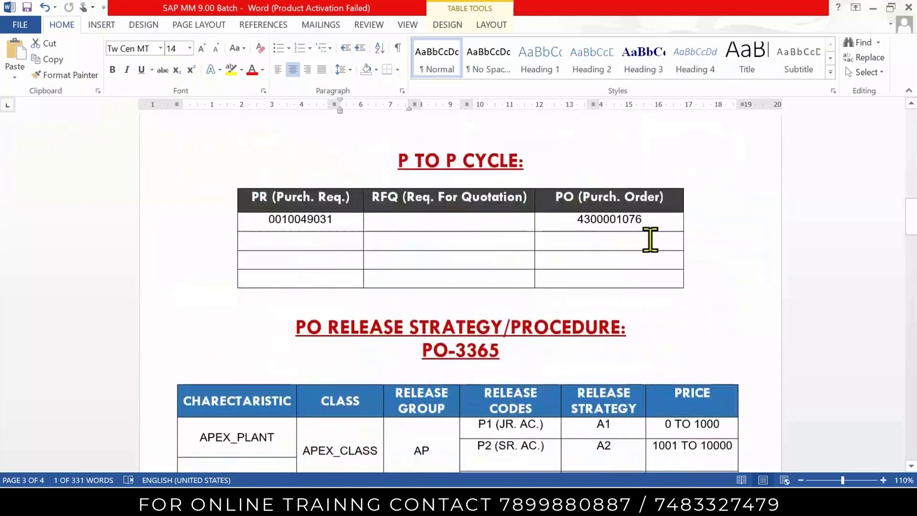
{"action": "left_click", "coordinate": [650, 239]}
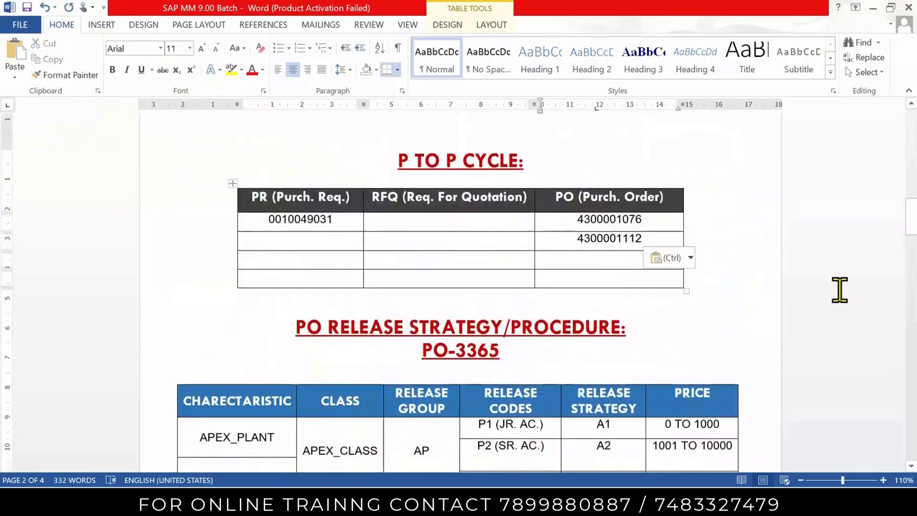
{"action": "key", "text": "alt+Tab"}
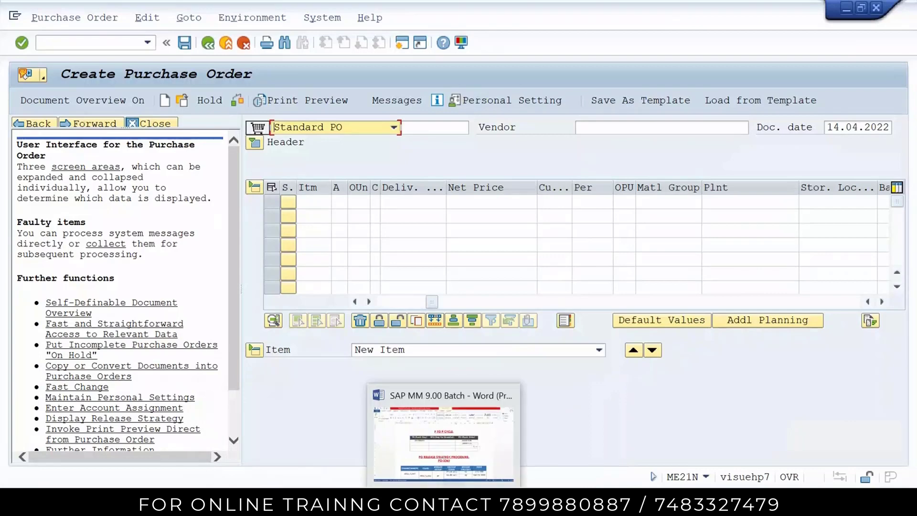
{"action": "left_click", "coordinate": [484, 463]}
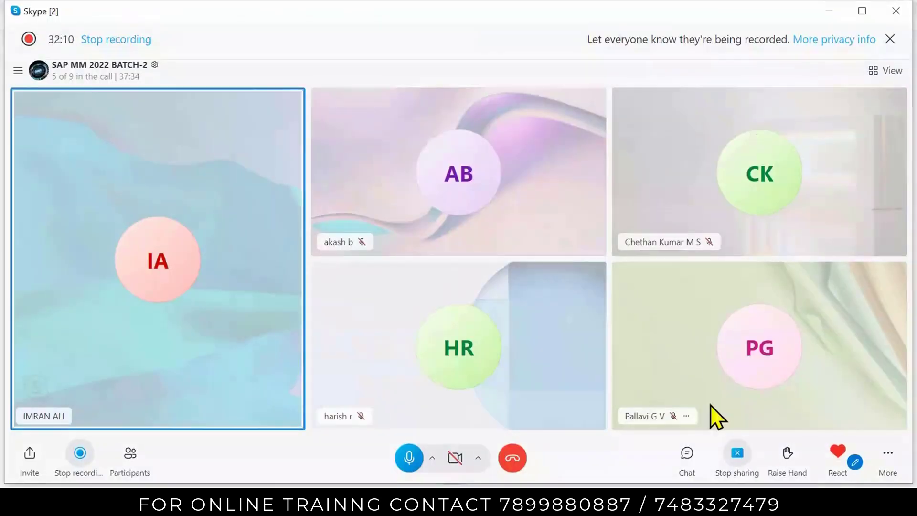